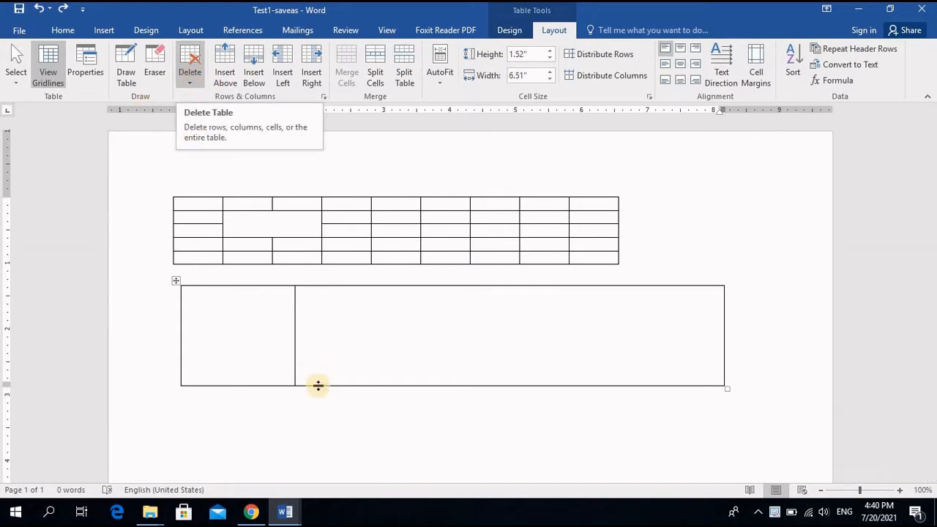
Step: Clear the whole document and insert a table with nine columns and six rows
key("ctrl+a")
key("Delete")
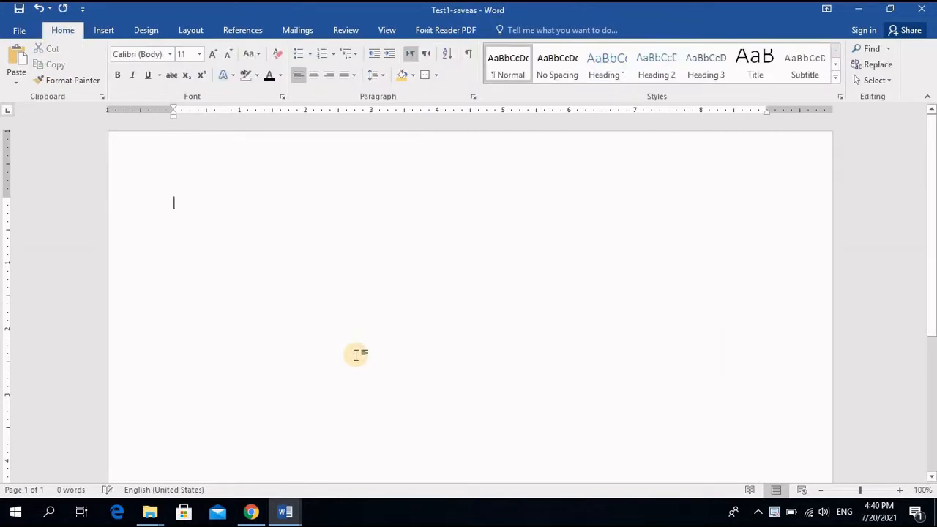
left_click(98, 29)
left_click(96, 82)
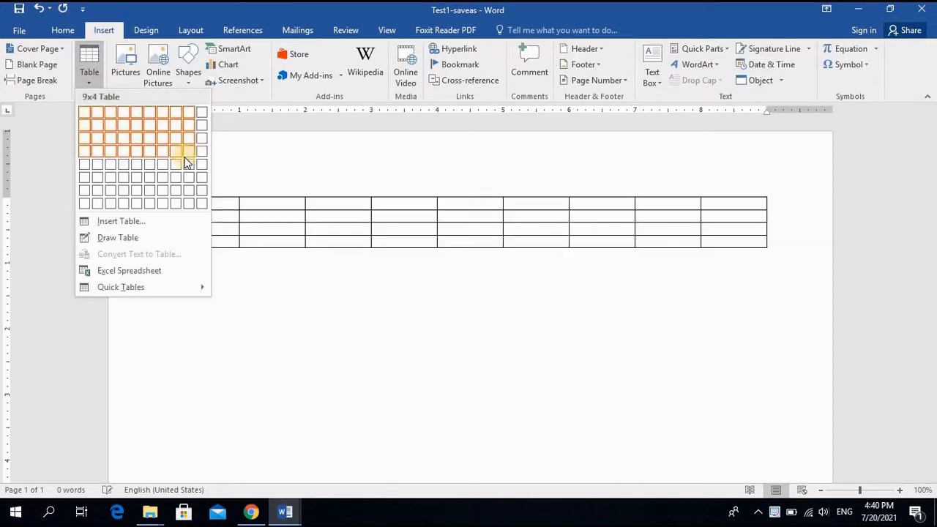
left_click(188, 176)
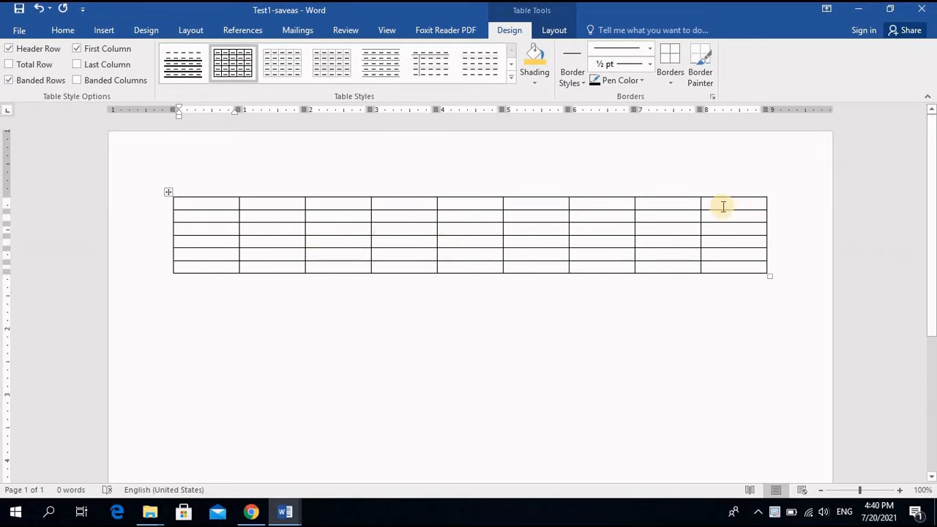
Step: Delete the last cell of the table's first row, shifting the remaining cells left
left_click(553, 29)
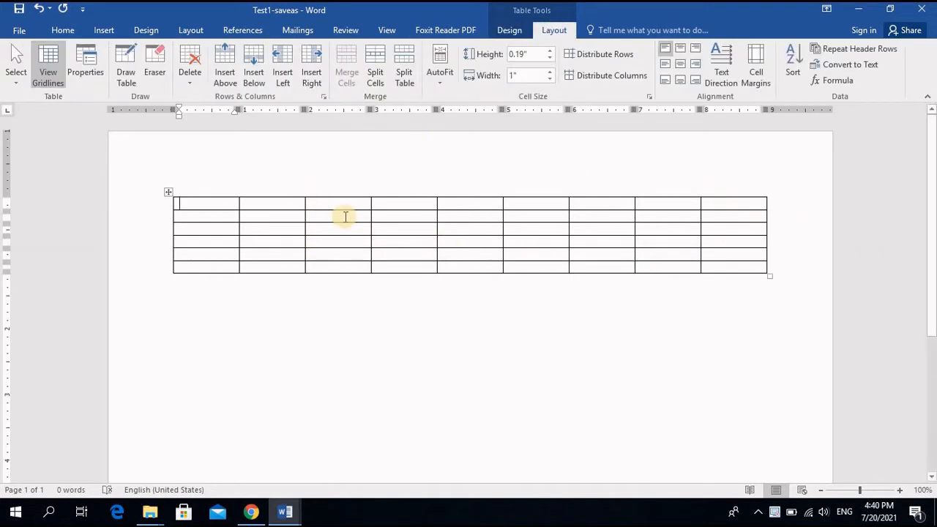
left_click(194, 82)
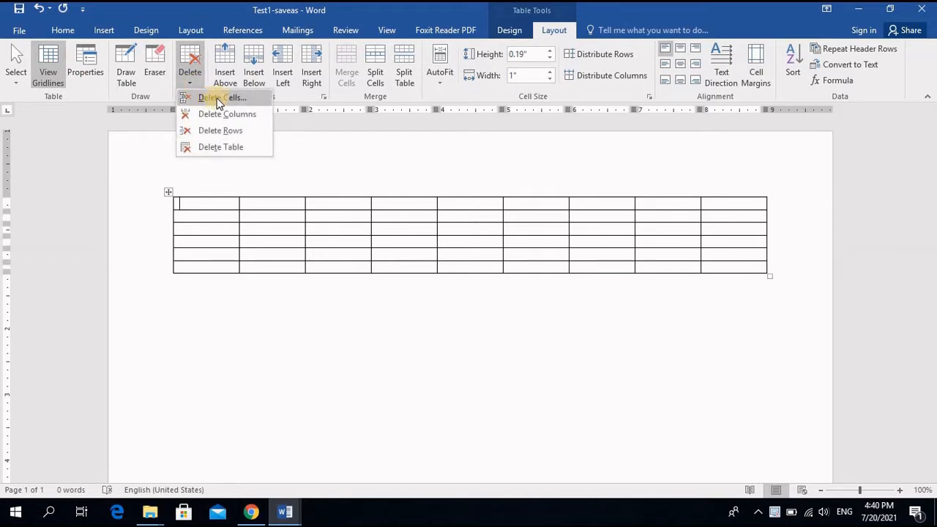
left_click(728, 202)
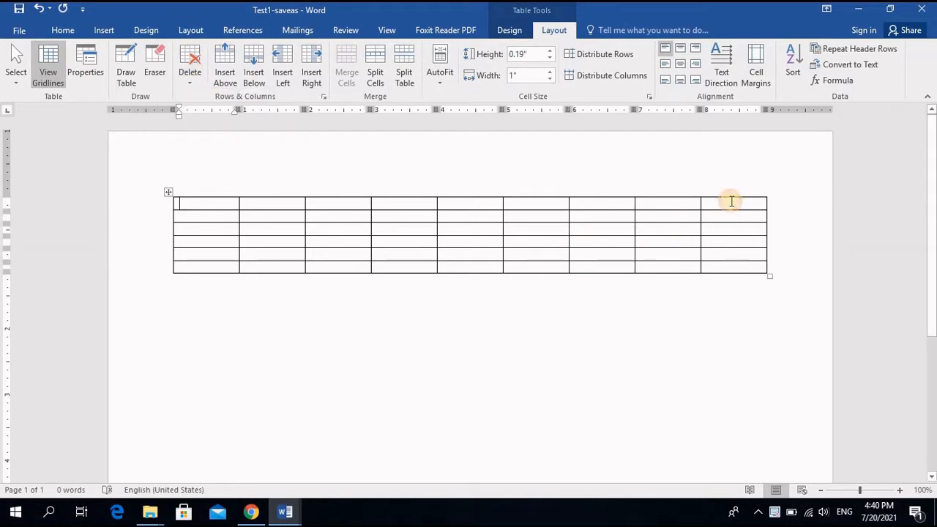
left_click(723, 204)
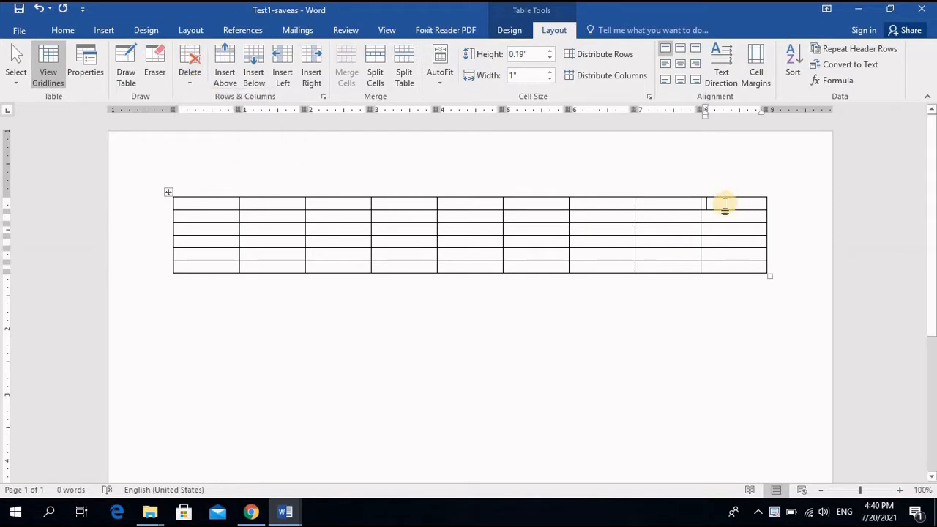
left_click(188, 82)
left_click(210, 99)
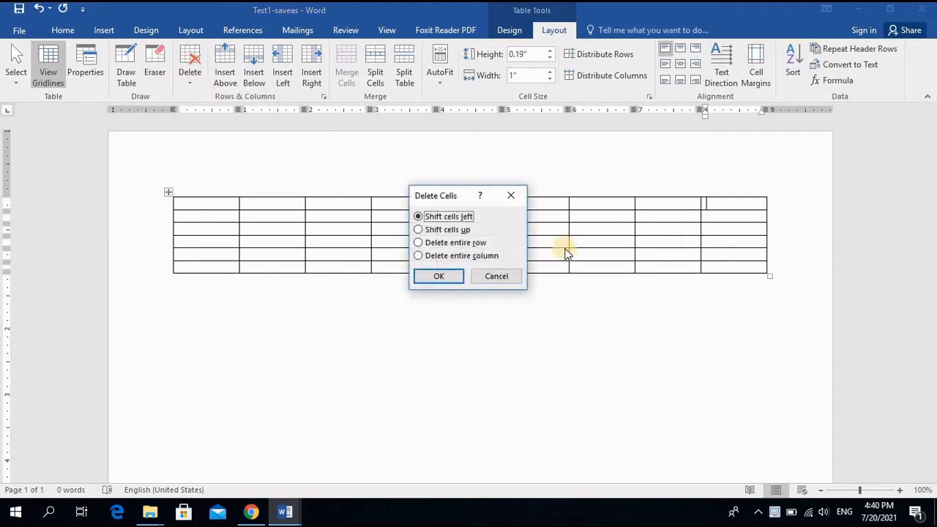
left_click(434, 278)
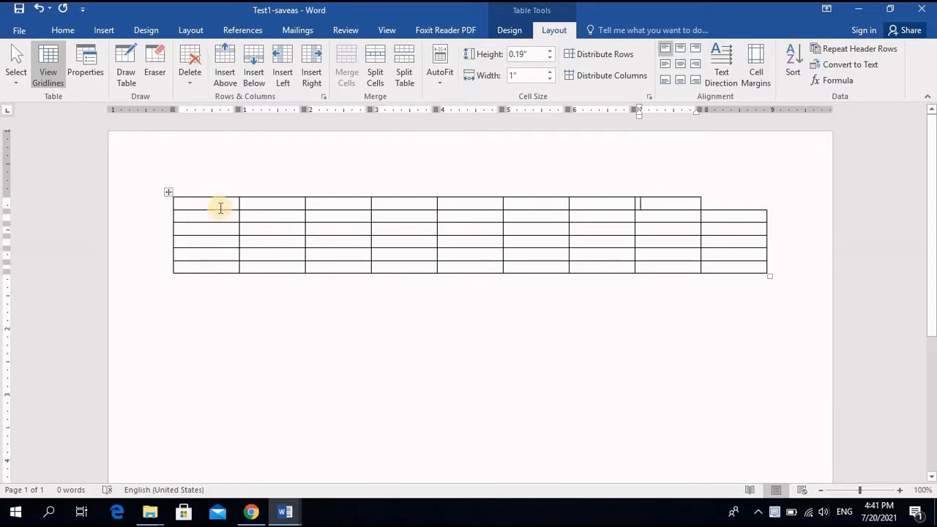
Step: Fill the first three cells of the first column with "Hi", "klsdnjkdsa" and "sakjas"
left_click(220, 207)
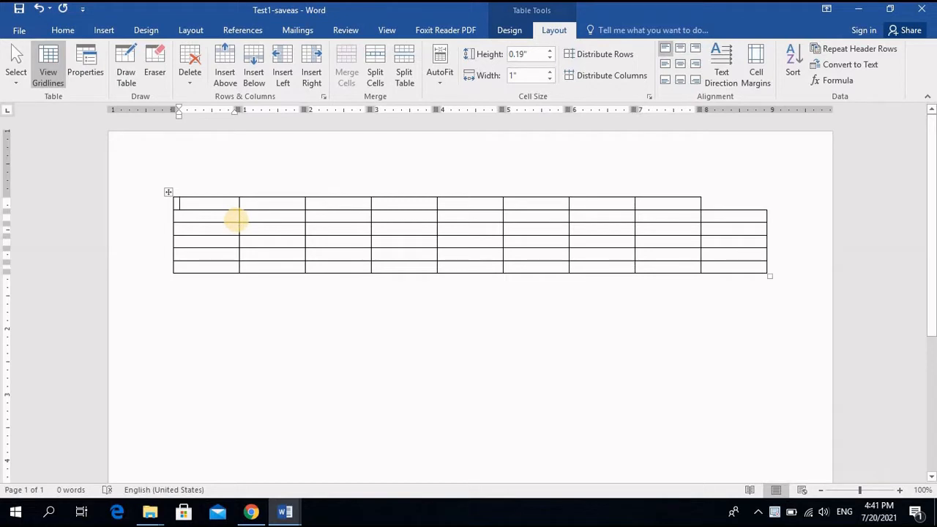
type("Hi")
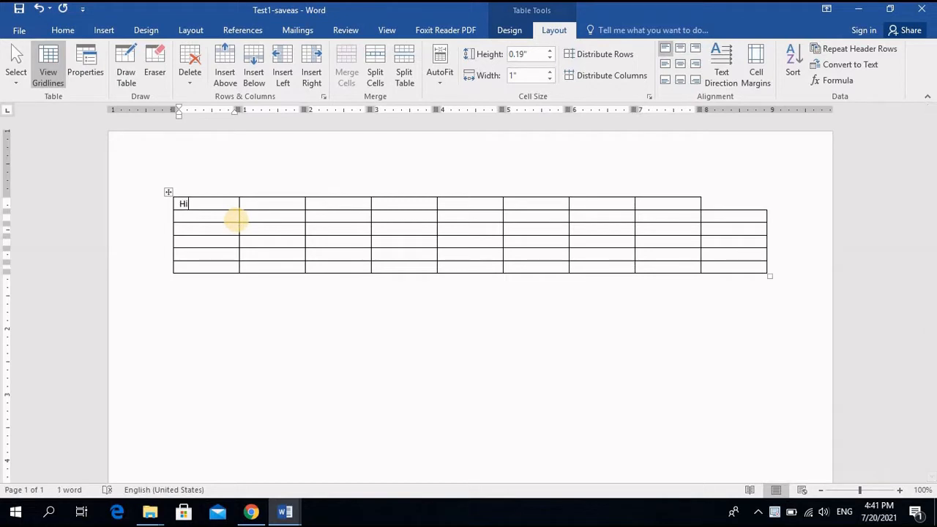
left_click(231, 215)
type("klsdnjkdsa")
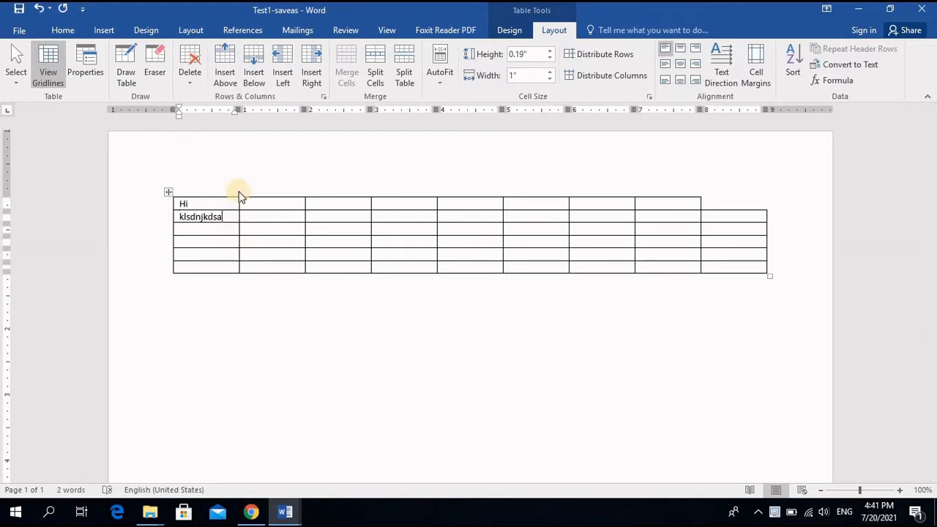
left_click(211, 232)
type("sakjas")
Step: Fill the second to fifth cells of the first row with "sadfdsa", "sdffds", "dsfsf" and "sdf"
left_click(282, 204)
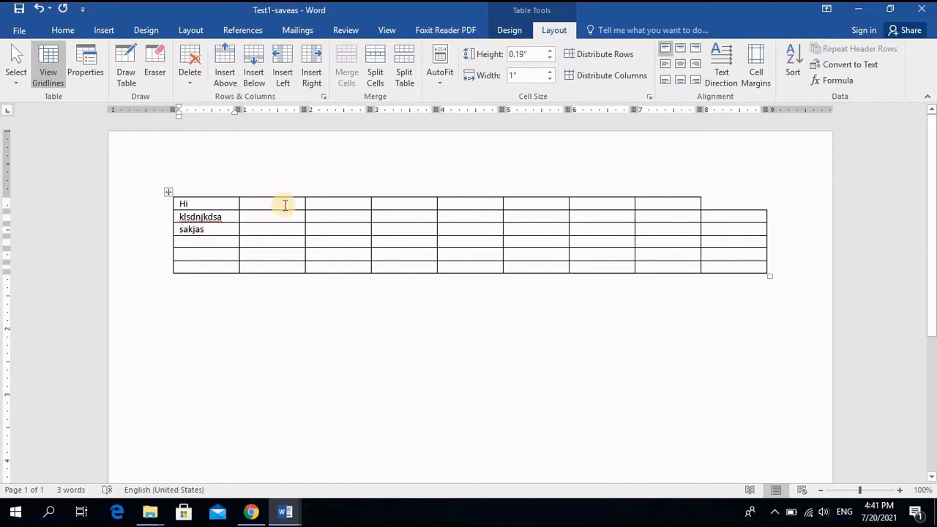
type("sadfdsa")
left_click(357, 208)
type("sdffds")
left_click(416, 205)
type("dsfsf")
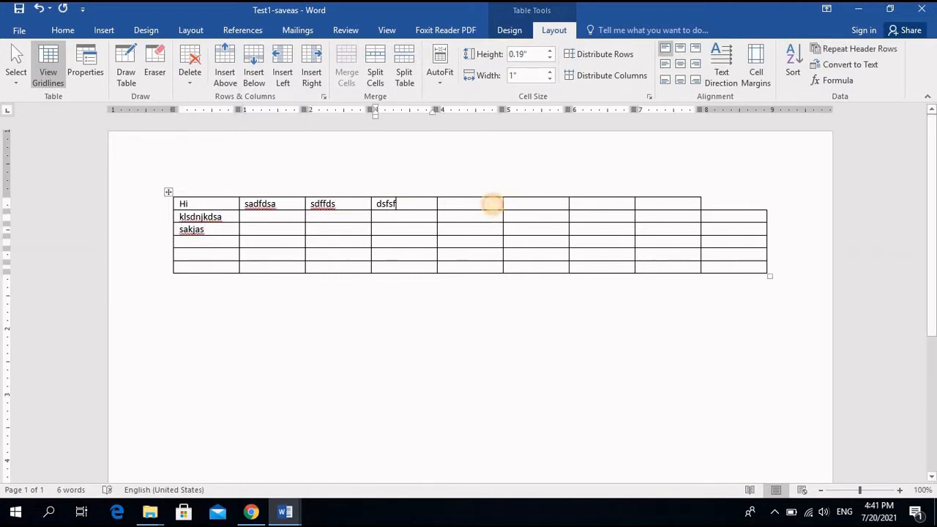
left_click(492, 205)
type("sdf")
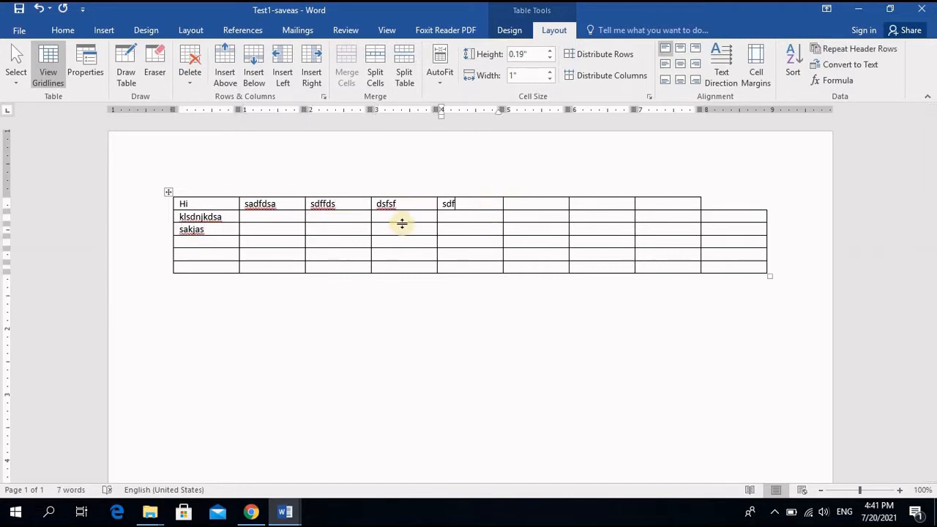
Step: Delete the table's first column, which contains "Hi", and its first row
left_click(206, 203)
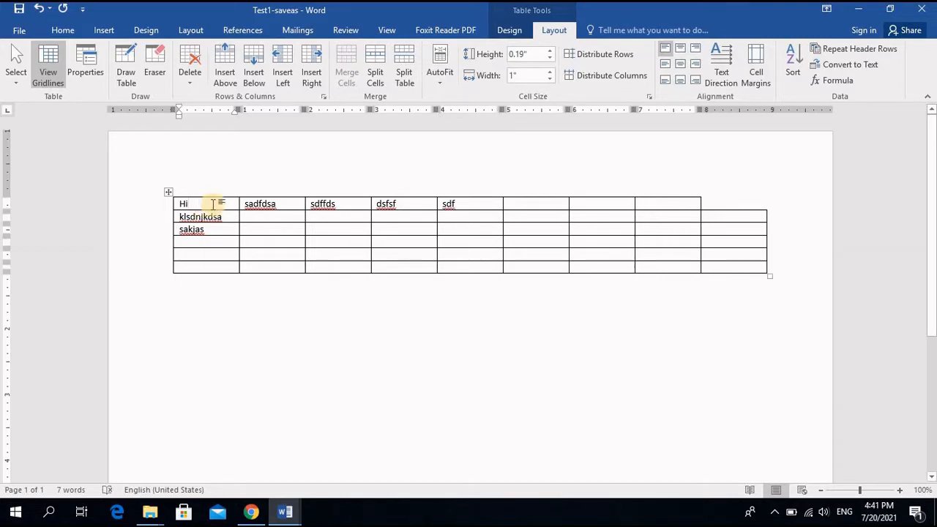
left_click(186, 82)
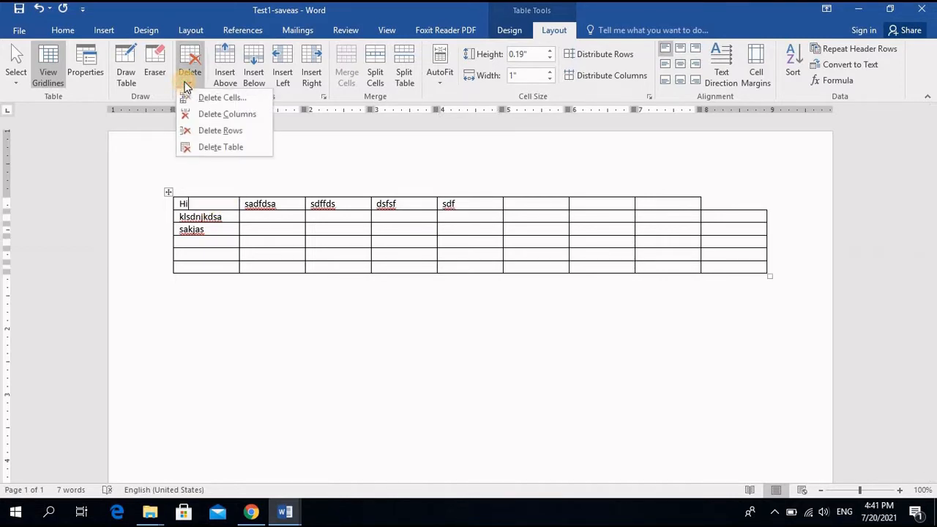
left_click(212, 115)
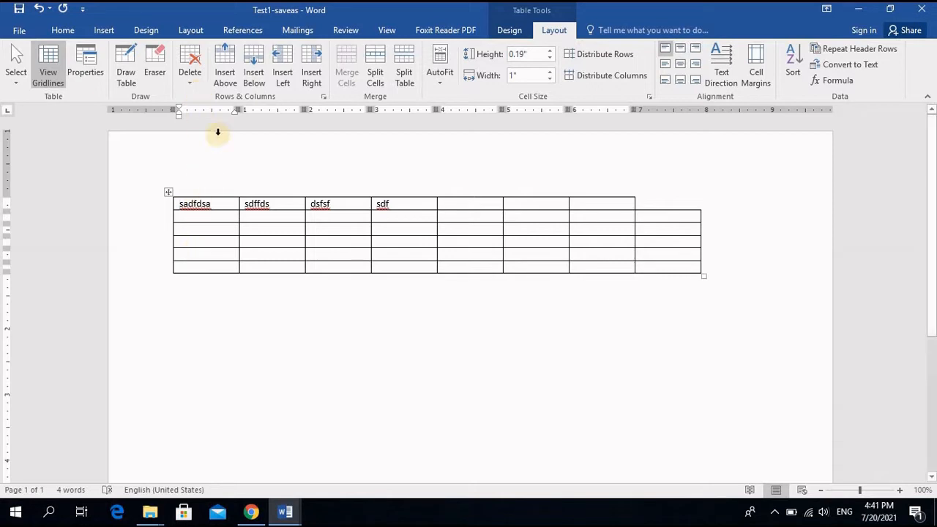
left_click(191, 81)
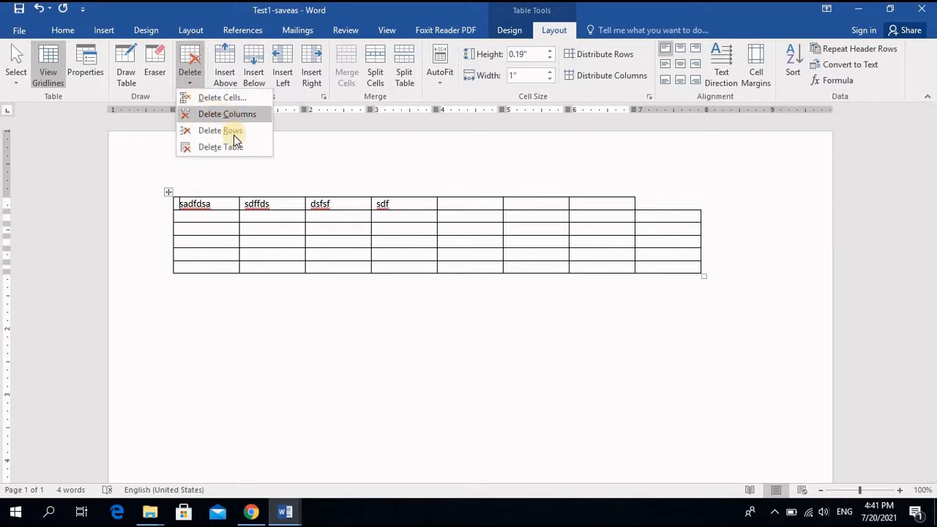
left_click(234, 134)
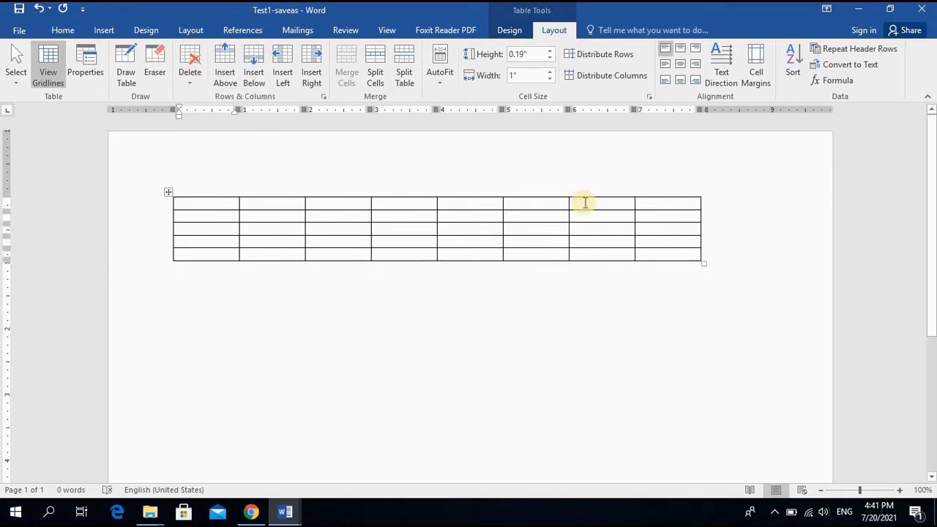
Step: Delete the entire table and insert a new one with eight columns and five rows
left_click(188, 82)
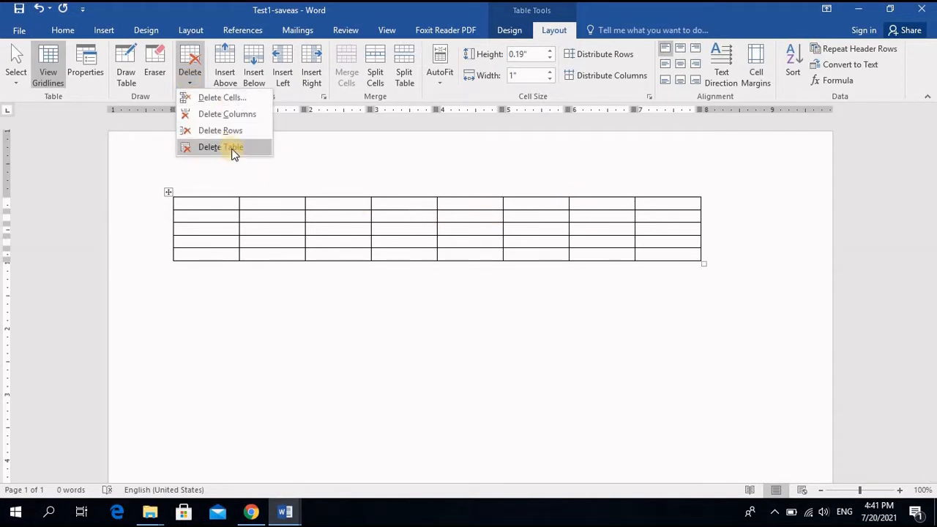
left_click(233, 150)
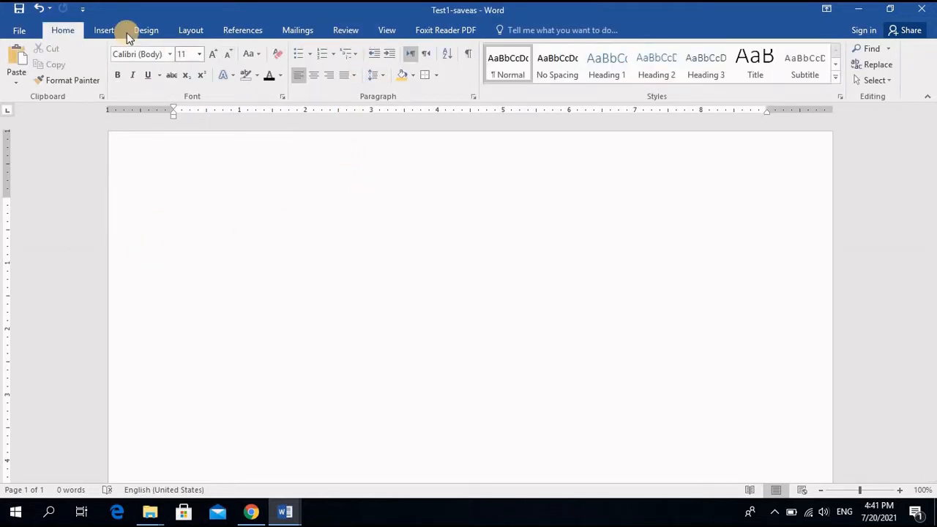
left_click(92, 30)
left_click(85, 86)
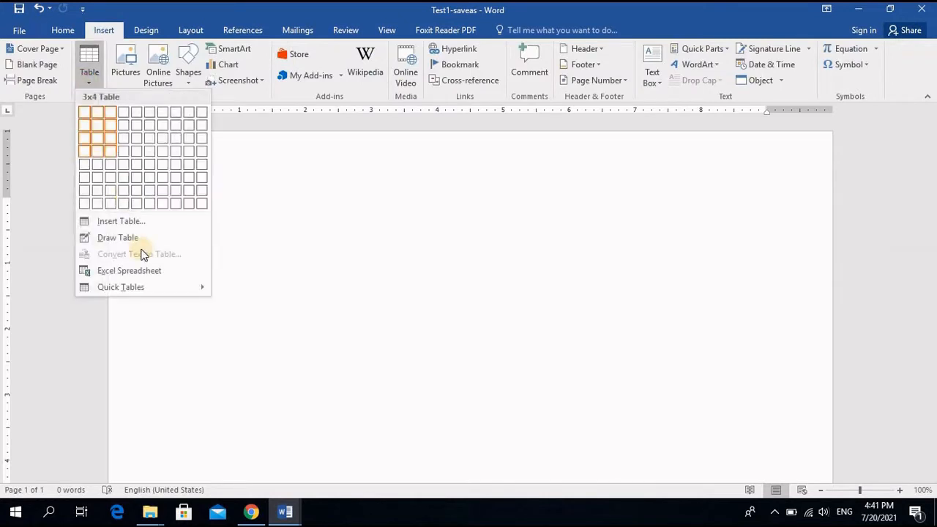
left_click(176, 166)
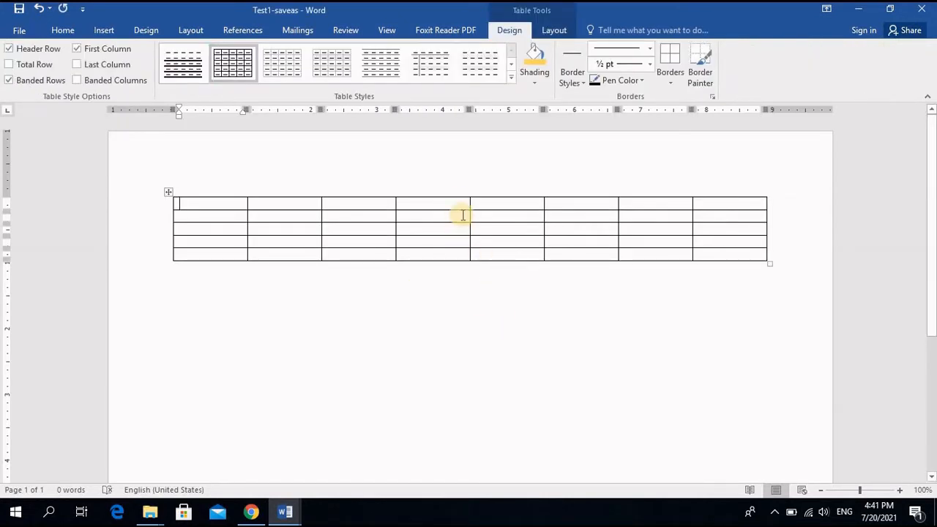
Step: Fill the first three cells of the first row with "sadsa", "sdfds" and "dsfds"
left_click(554, 30)
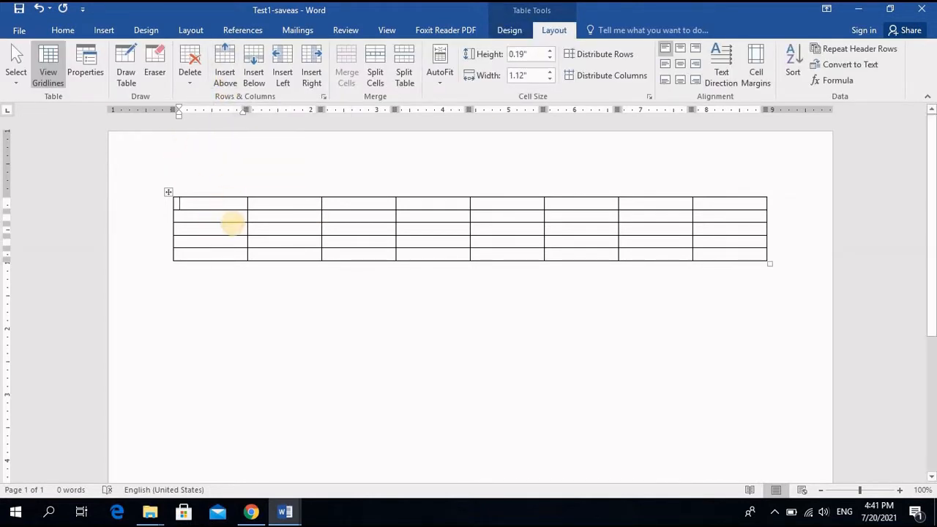
type("sadsa")
left_click(274, 194)
left_click(276, 209)
type("sdfds")
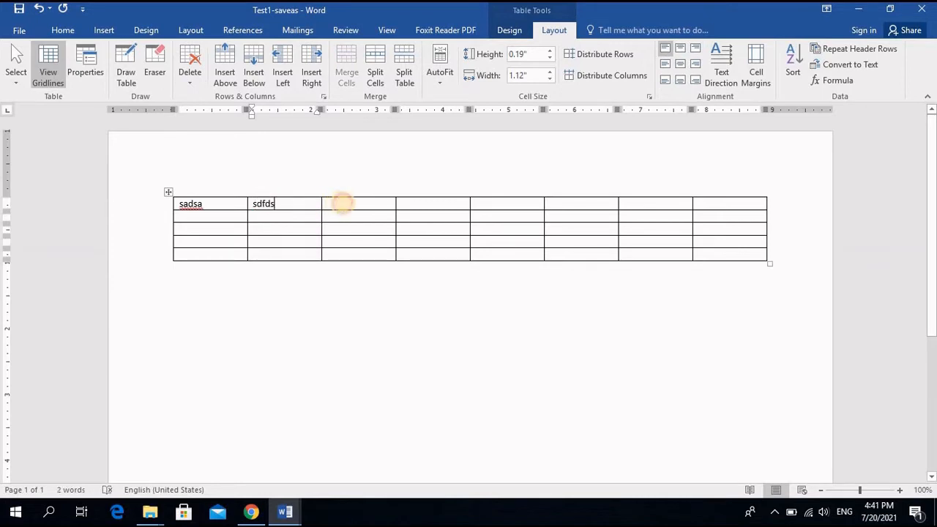
left_click(341, 203)
type("dsfds")
Step: Fill the first two cells of the second row with "sdfds" and "dsfdsf"
left_click(245, 218)
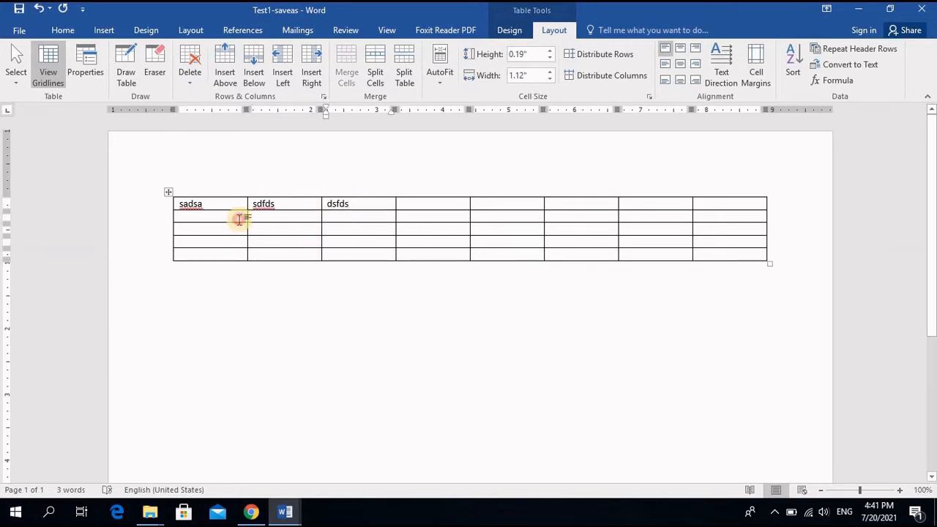
type("sdfds")
left_click(267, 216)
type("dsfdsf")
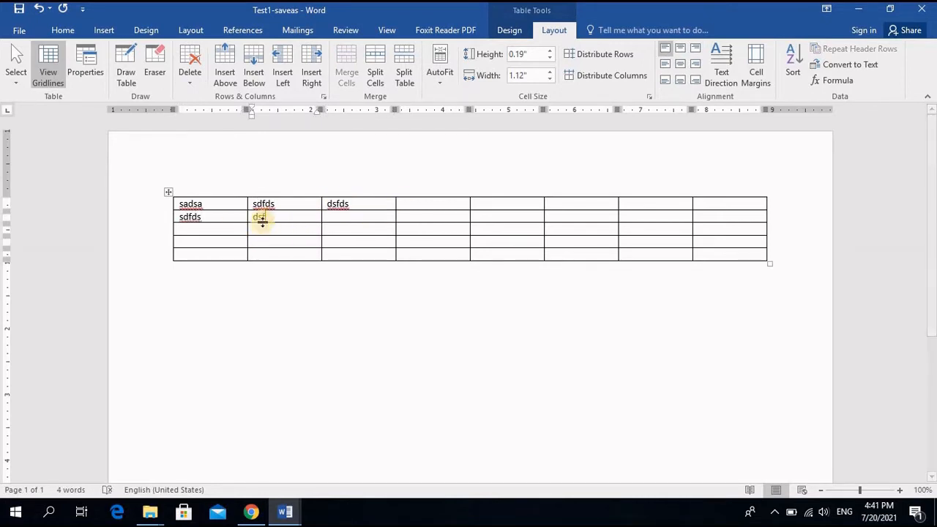
Step: Insert an empty row above the second row and another one directly below the first row
left_click(218, 218)
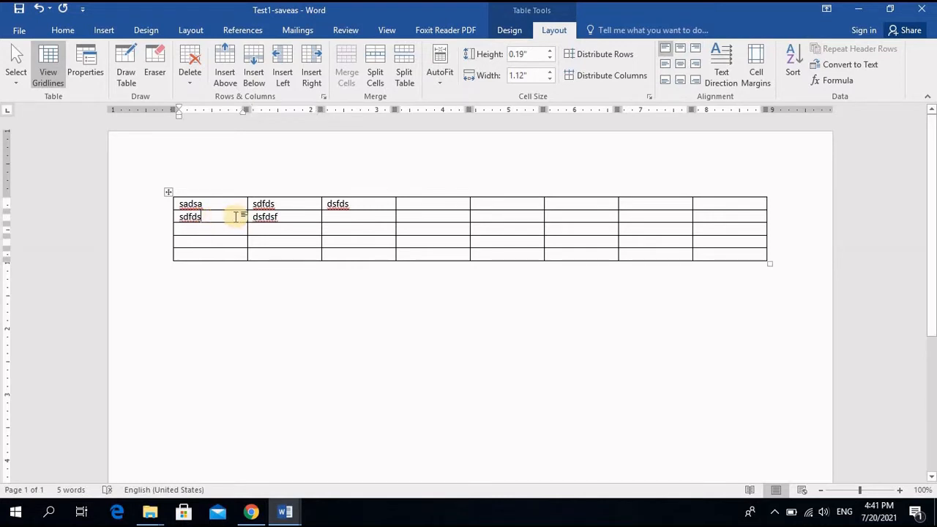
left_click(225, 74)
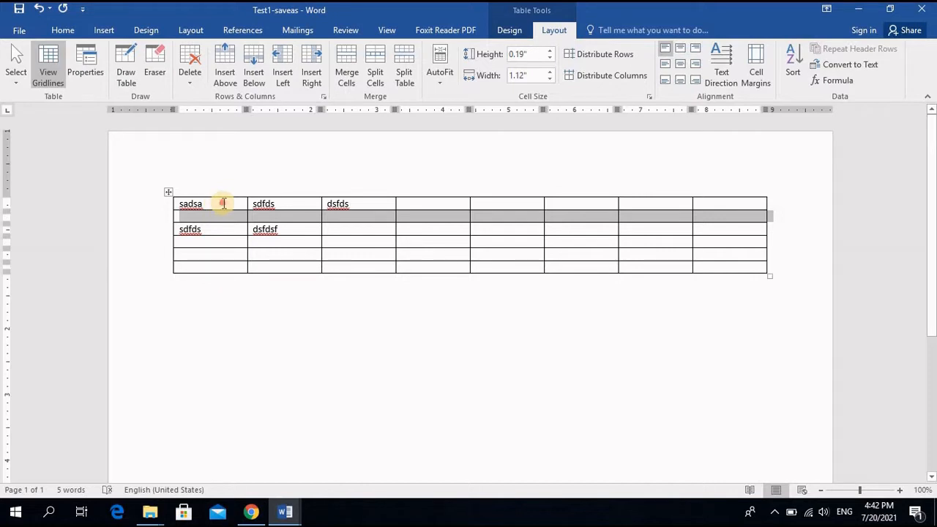
left_click(225, 204)
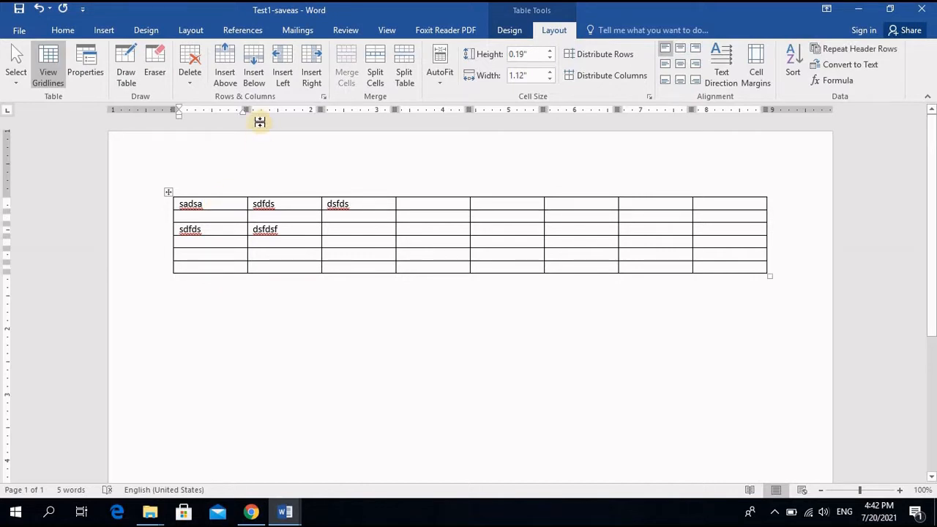
left_click(256, 70)
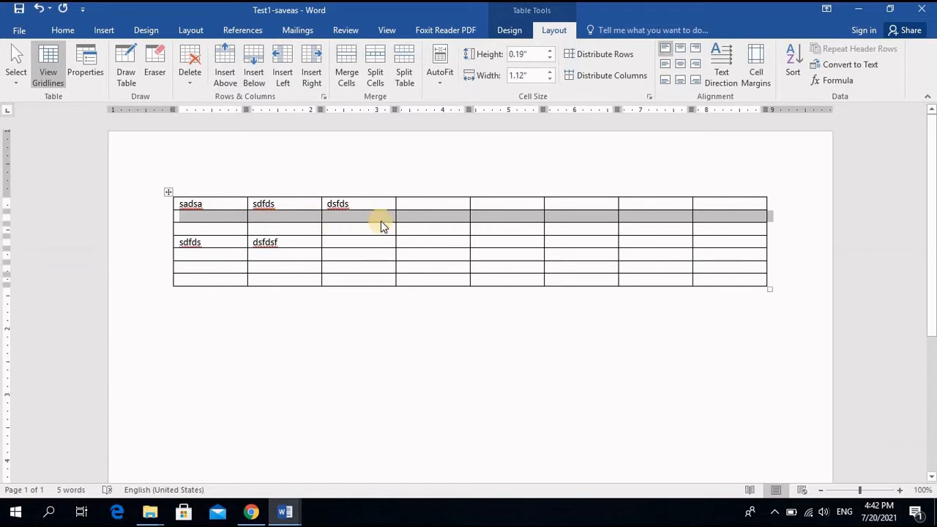
Step: Insert an empty column to the right of the table's first column
left_click(220, 208)
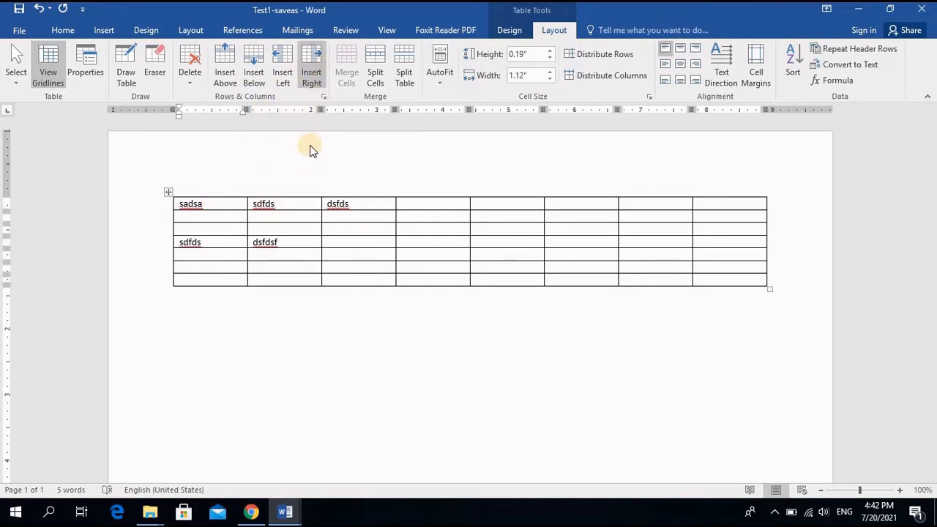
left_click(312, 73)
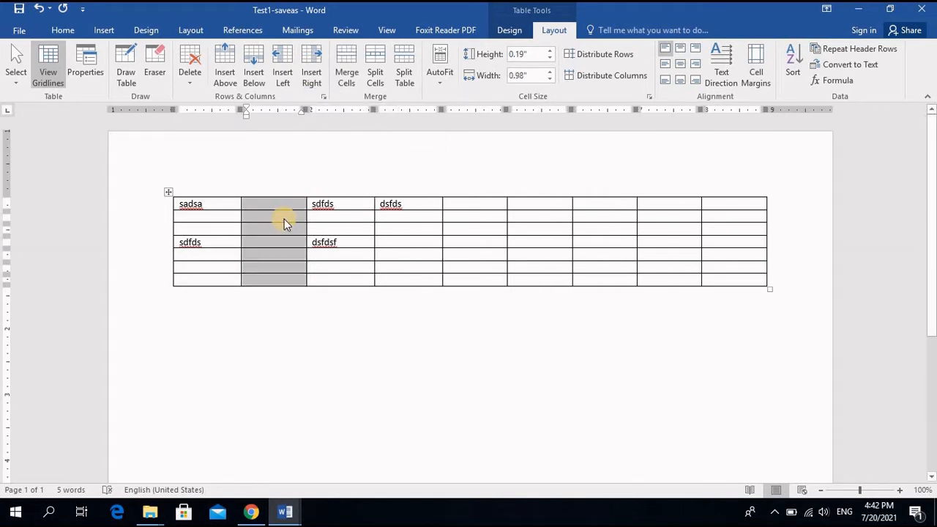
Step: Insert an empty column to the left of the first row's "sdfds" cell, and two more at once using the "sdfds" and "dsfds" cells
left_click(347, 204)
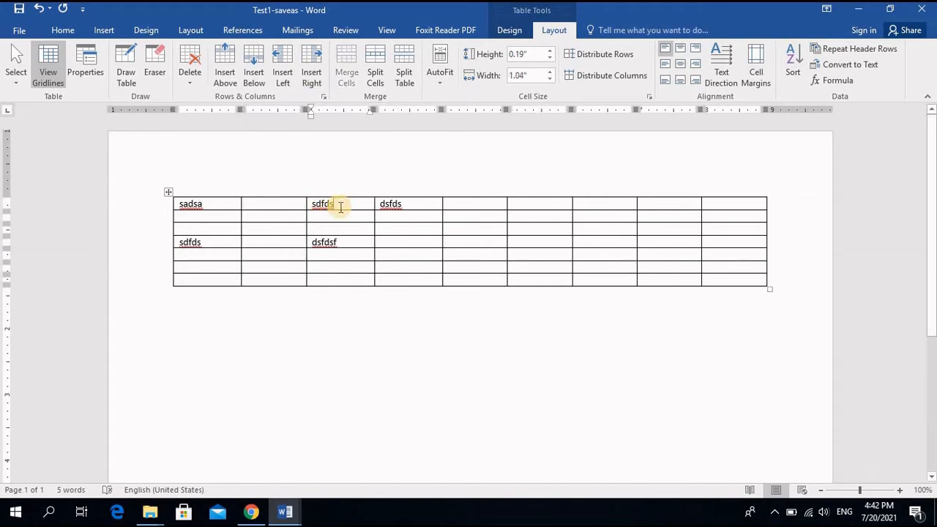
left_click(285, 81)
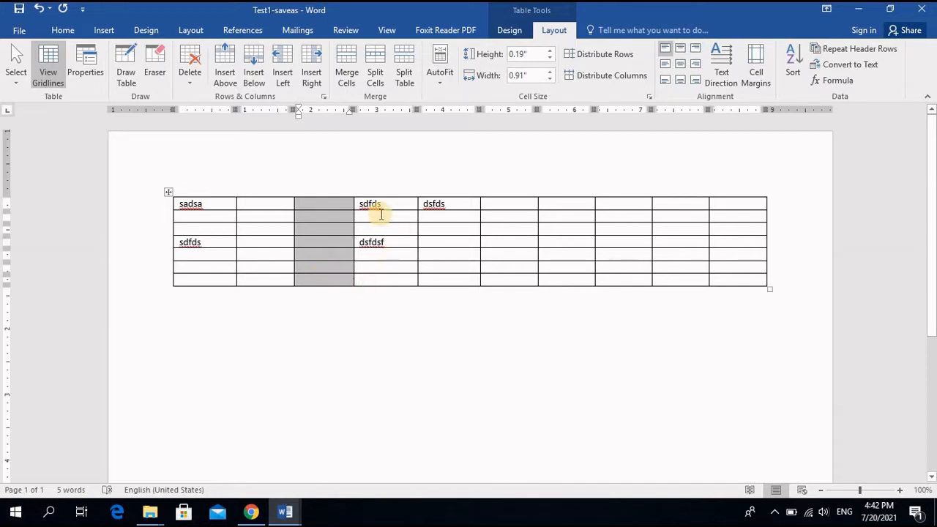
left_click_drag(396, 204, 433, 203)
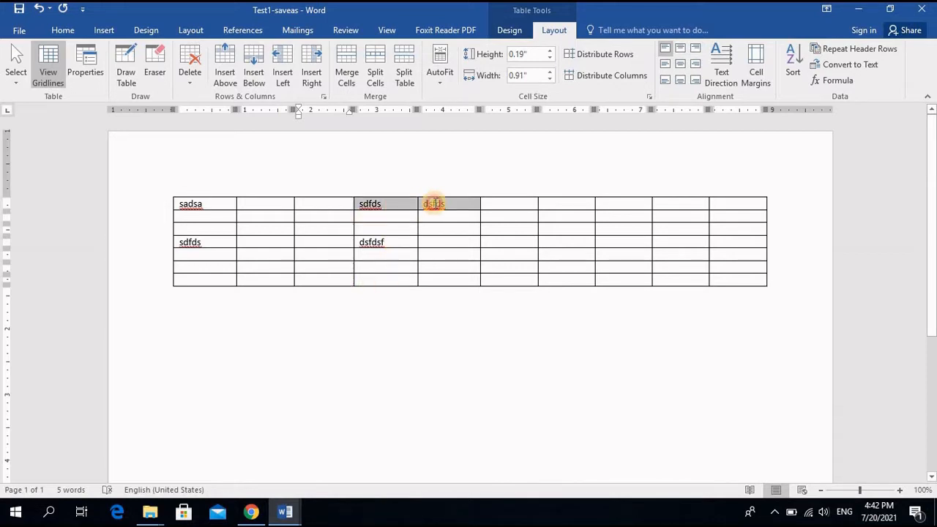
left_click(287, 66)
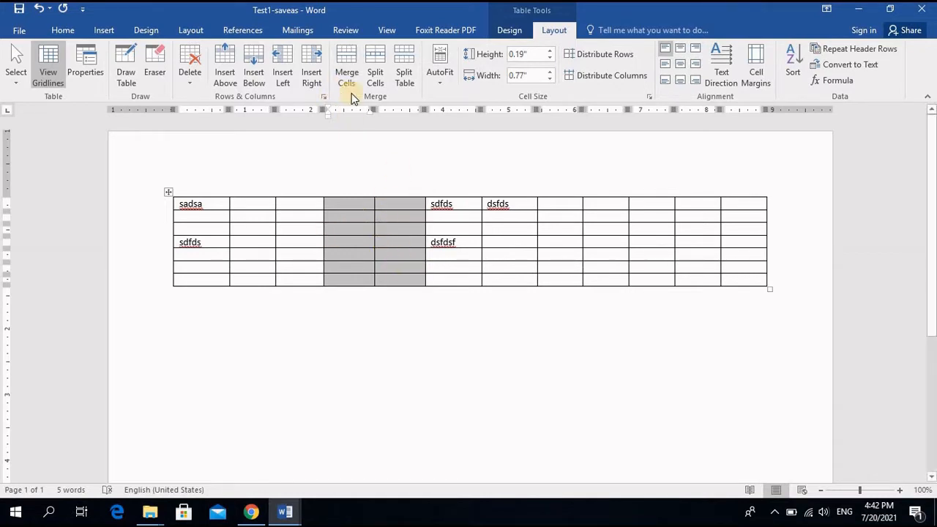
Step: Enter "lkasjdosajoasi" in the third row of the "sdfds" column and merge all cells of that row into one
left_click(461, 231)
type("lkasjdosajoasi")
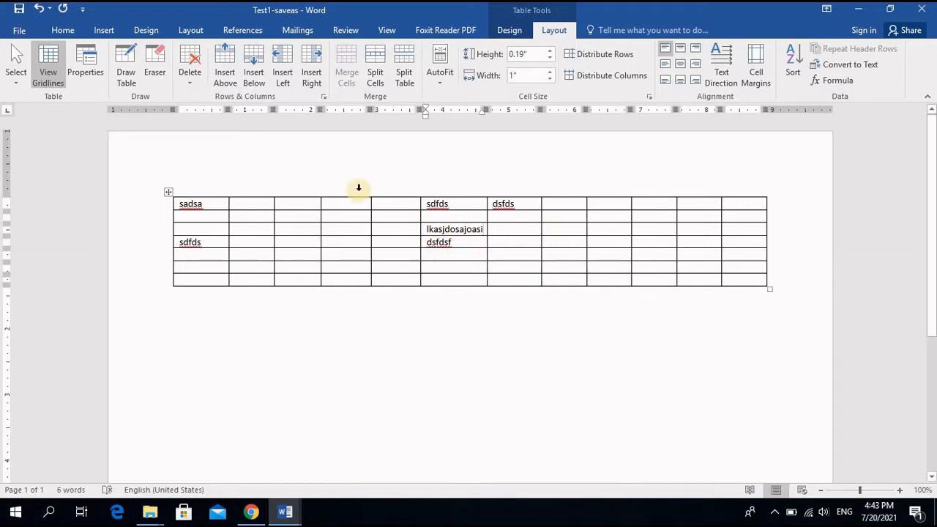
left_click_drag(207, 228, 730, 236)
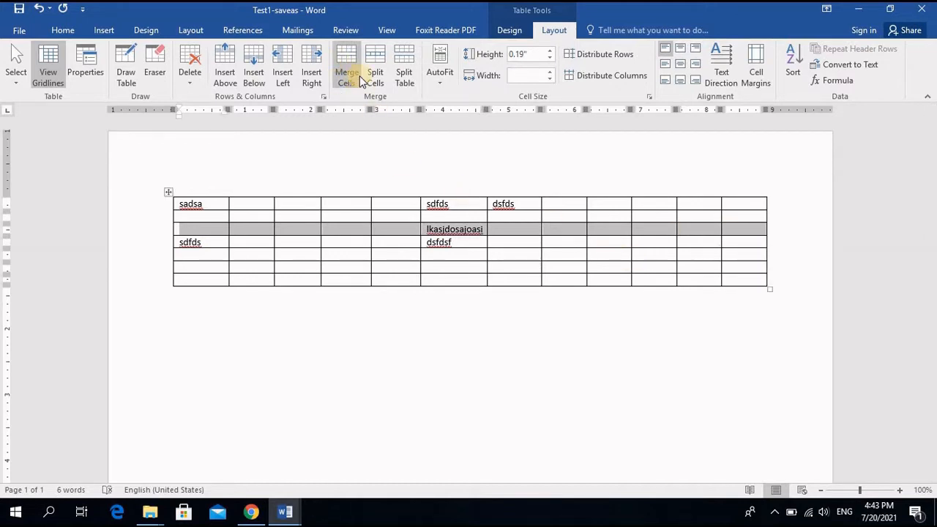
left_click(348, 75)
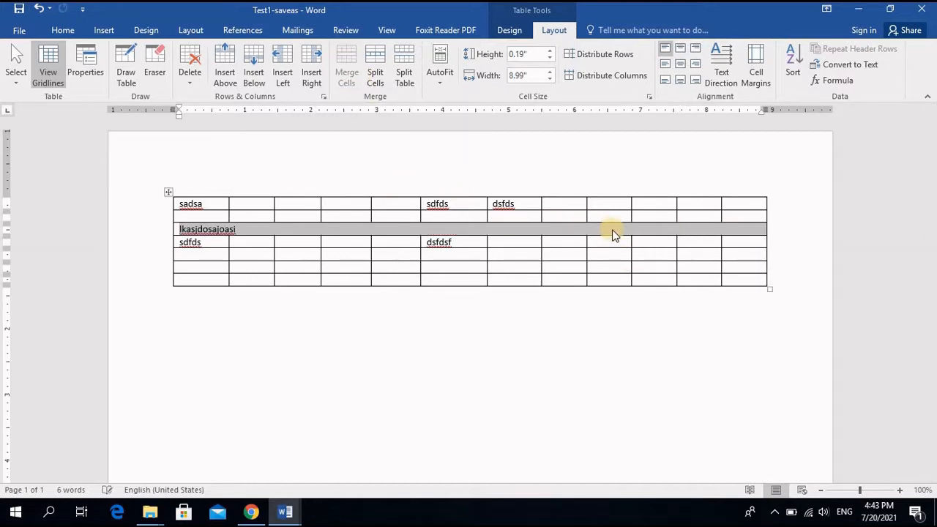
left_click_drag(514, 227, 179, 229)
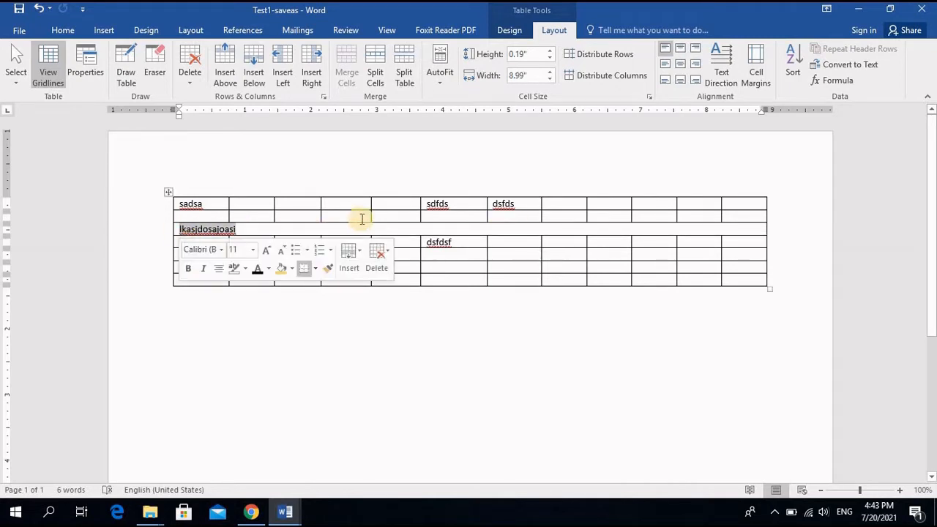
left_click(371, 222)
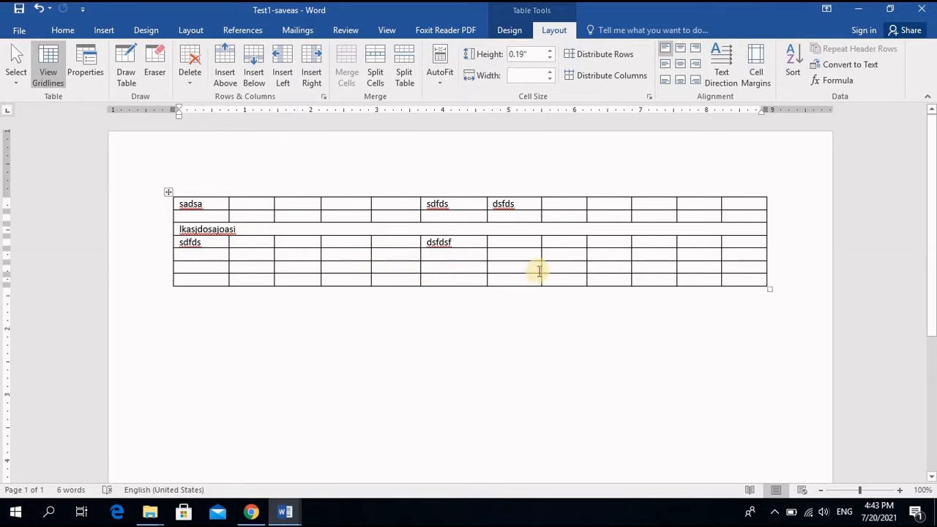
Step: Split the empty cell two rows below "dsfdsf" into 3 columns and 1 row
left_click(449, 269)
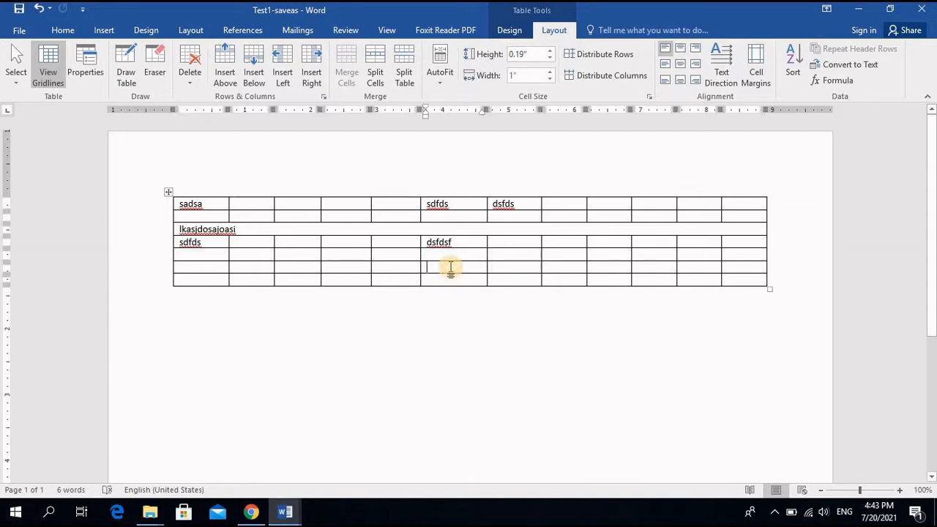
left_click(375, 71)
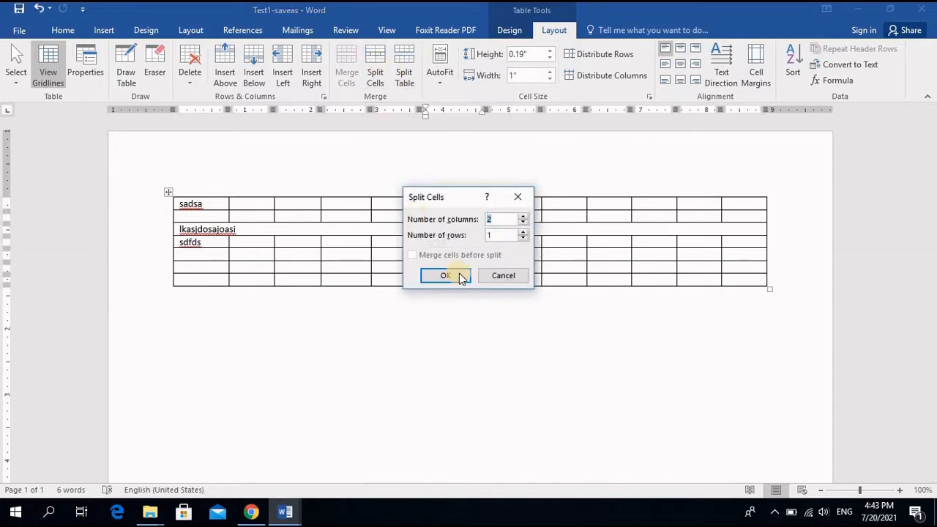
left_click_drag(462, 197, 593, 170)
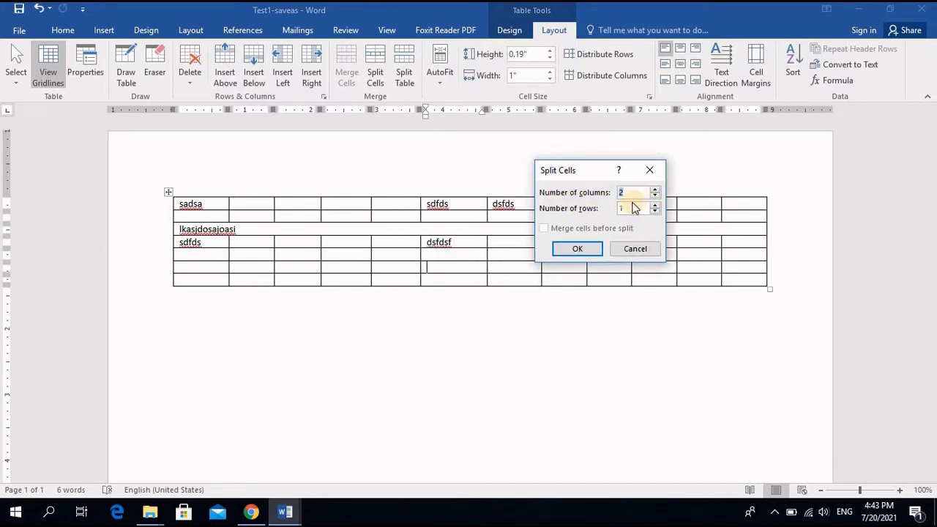
left_click(621, 191)
type("3")
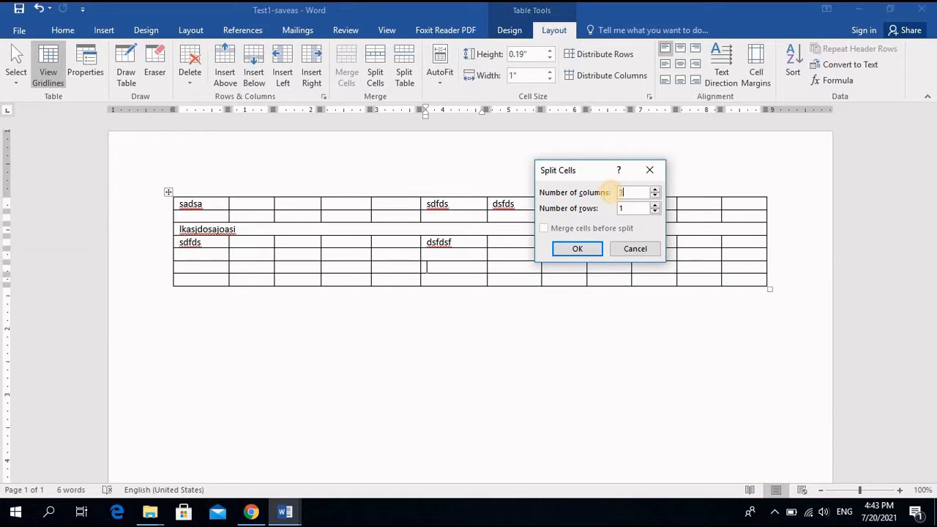
left_click(578, 248)
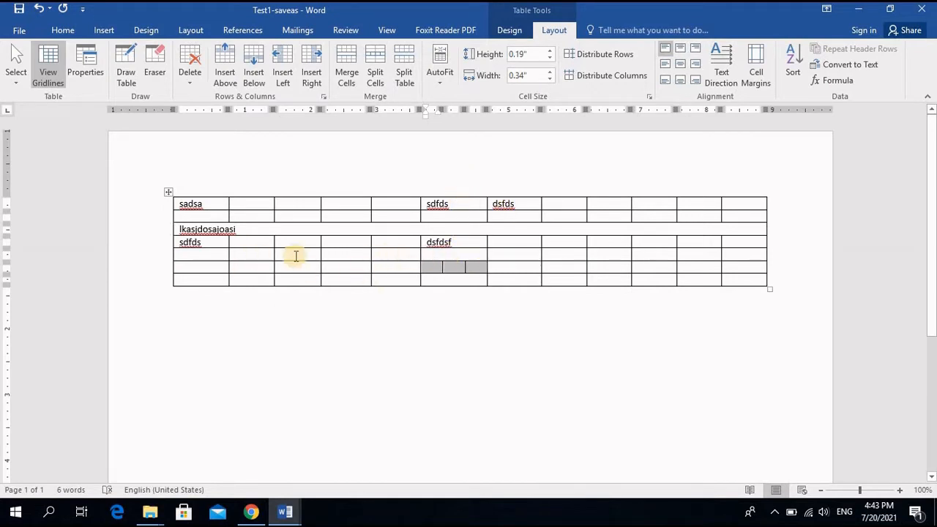
Step: Split the table above its fifth row and rejoin the two parts by removing the blank line between them
left_click(404, 255)
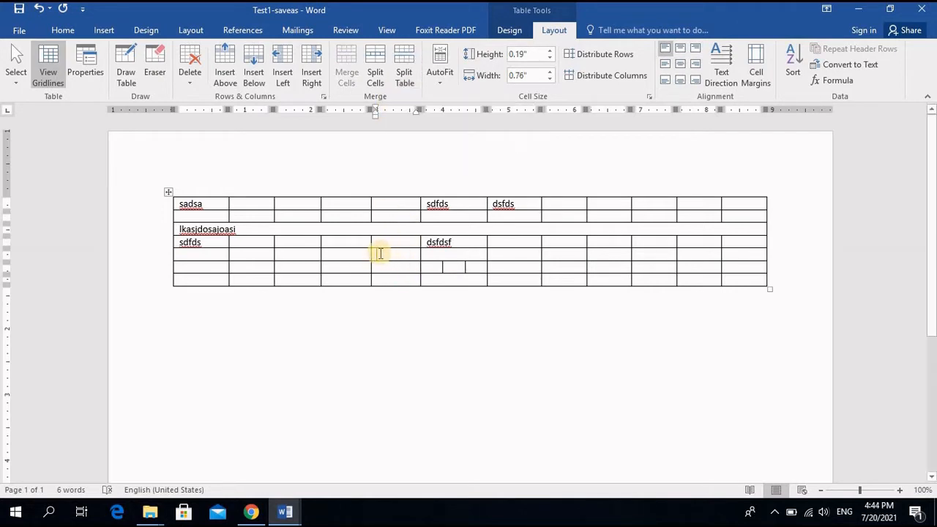
left_click(404, 73)
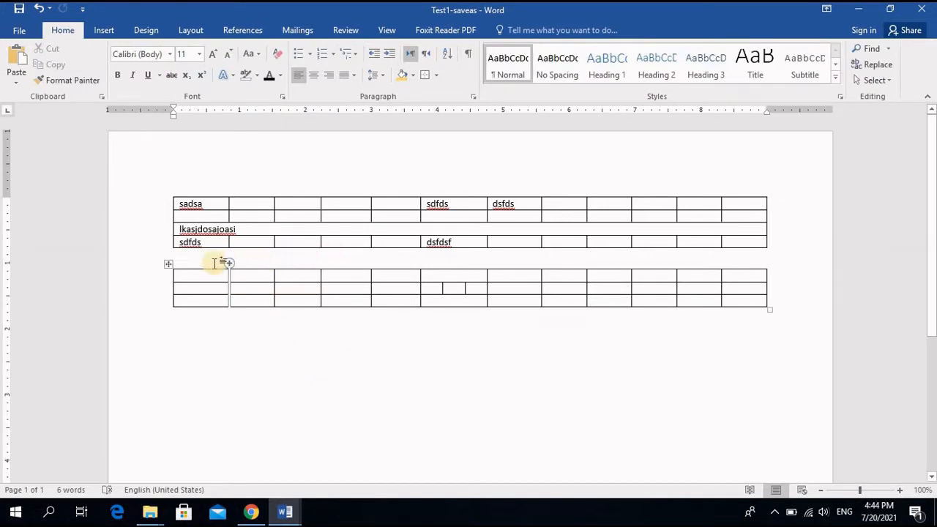
left_click(187, 256)
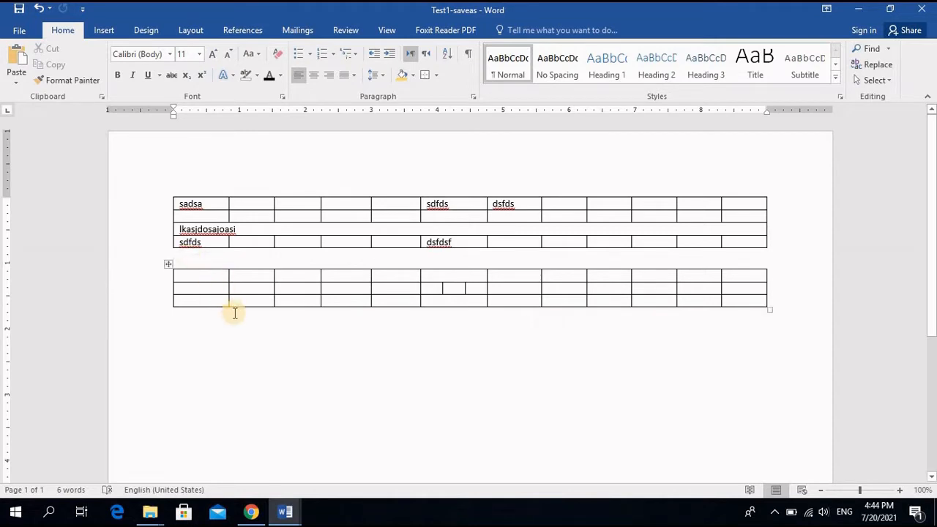
key("Delete")
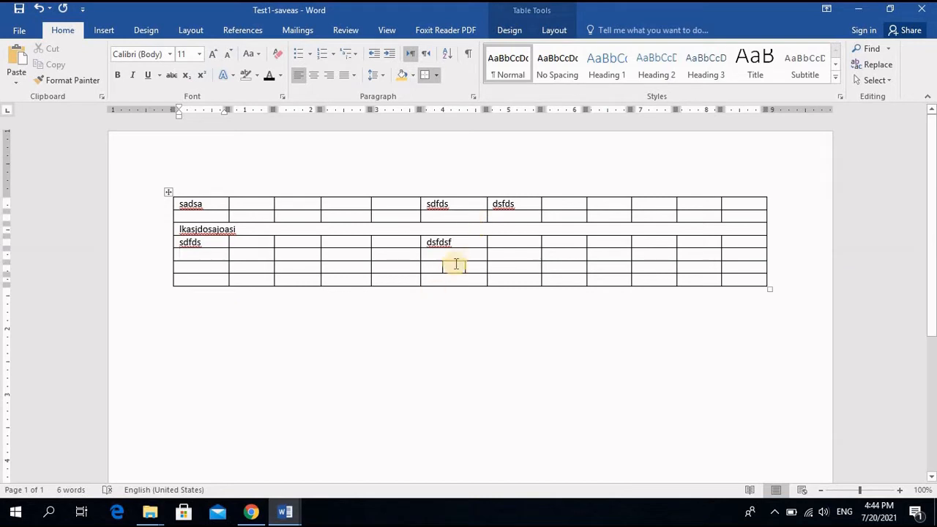
Step: Fill the first three cells of the empty table's first row with people's first names
left_click(554, 30)
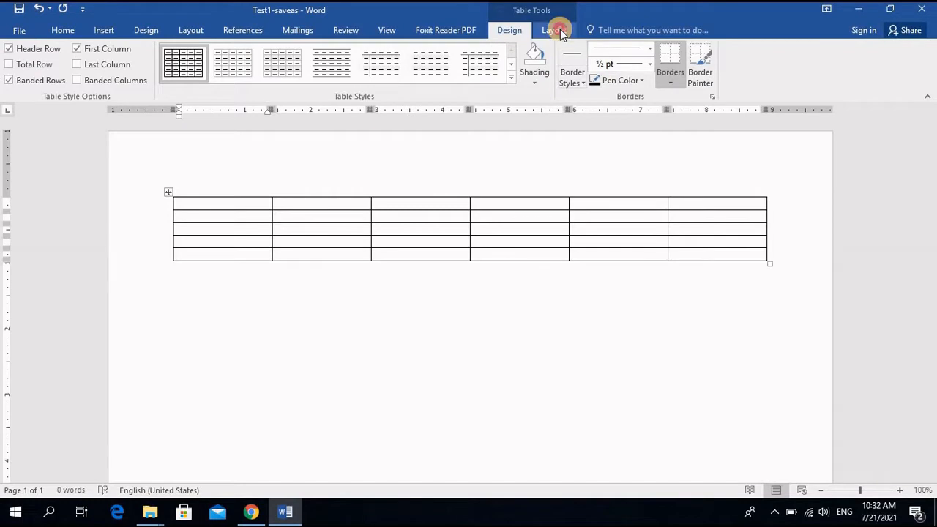
left_click(558, 30)
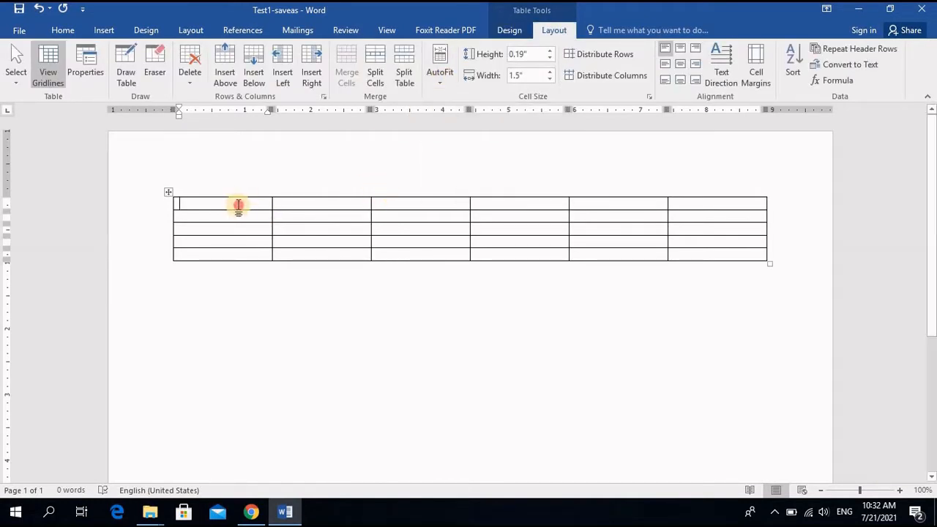
type("Usama")
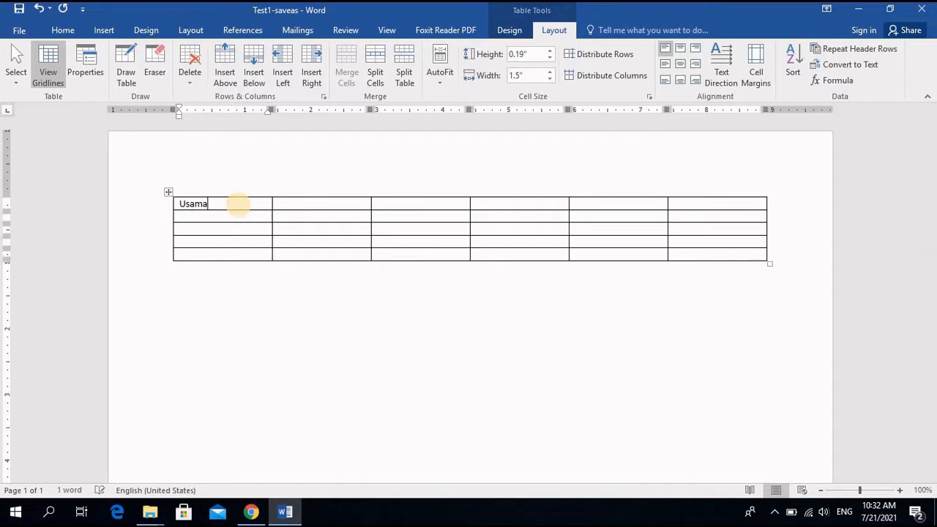
left_click(288, 200)
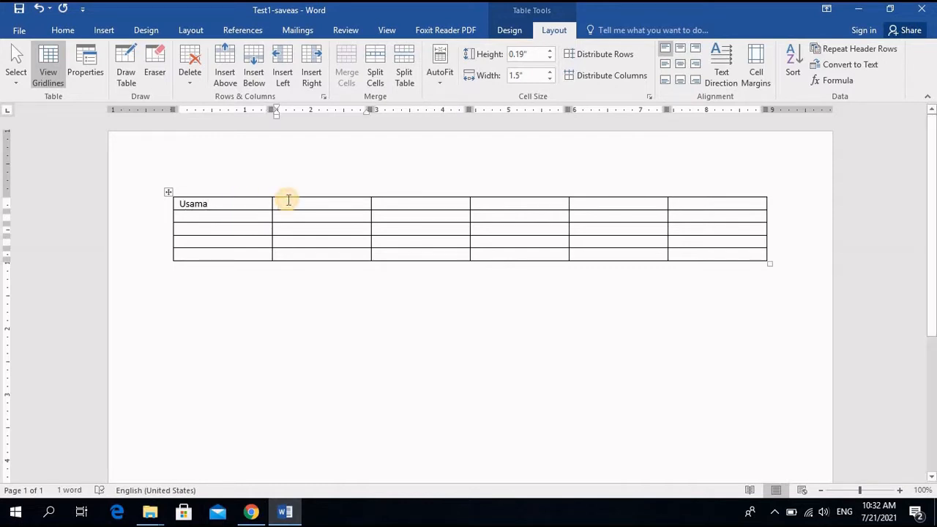
type("Ali")
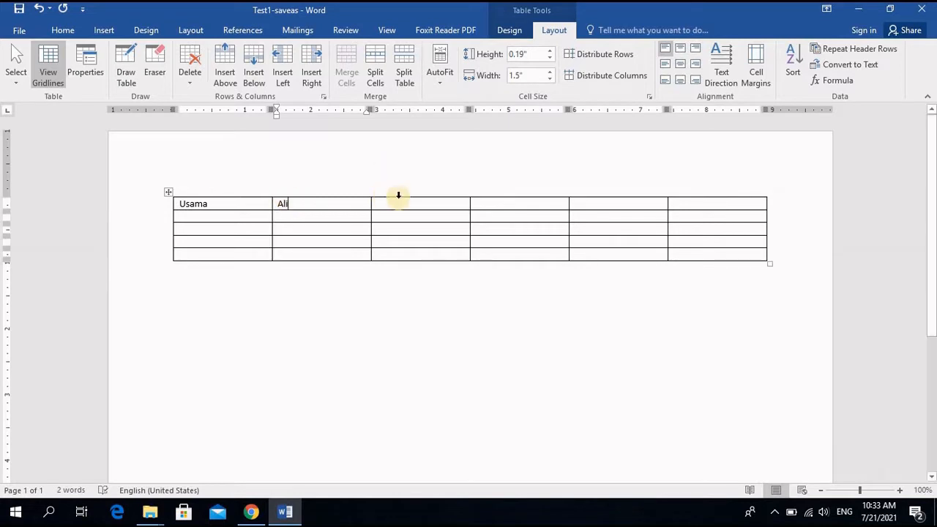
type("Mi")
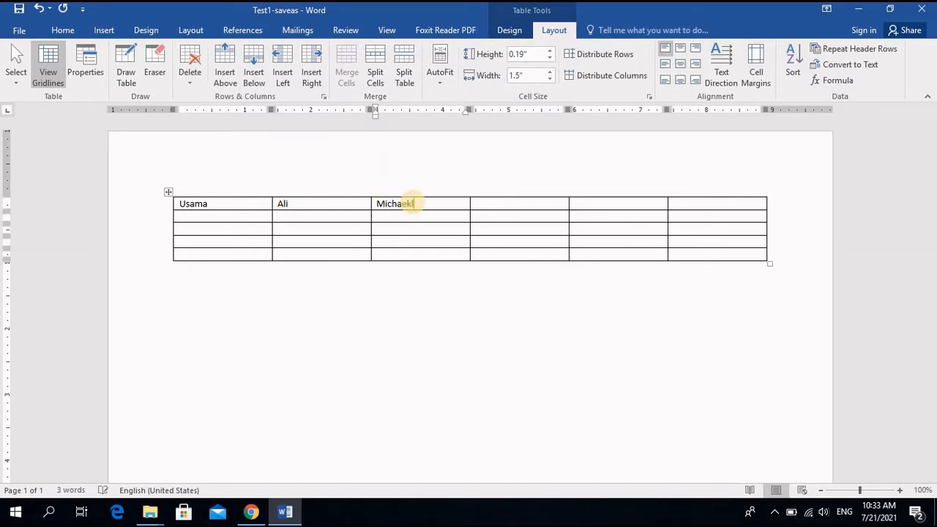
type("chael")
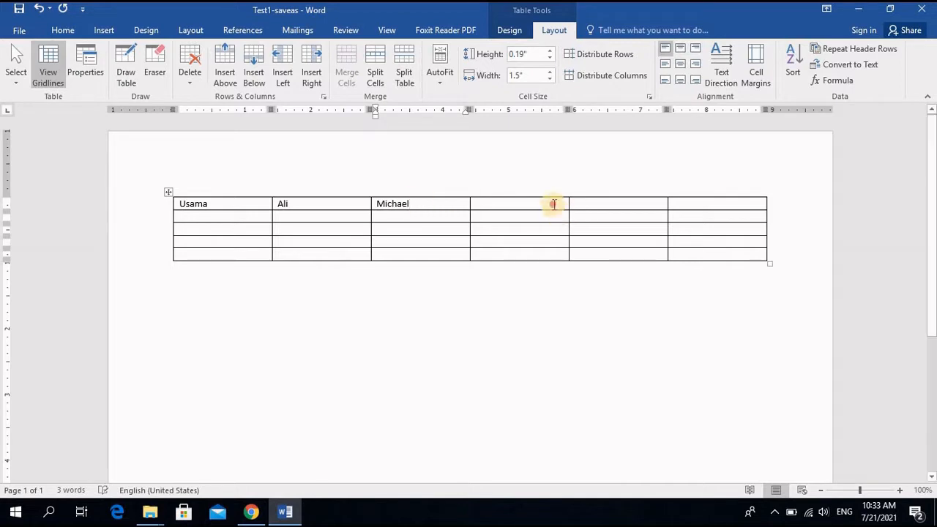
Step: Fill the remaining three cells of the first row with people's first names
left_click(549, 204)
type("Sam")
left_click(624, 211)
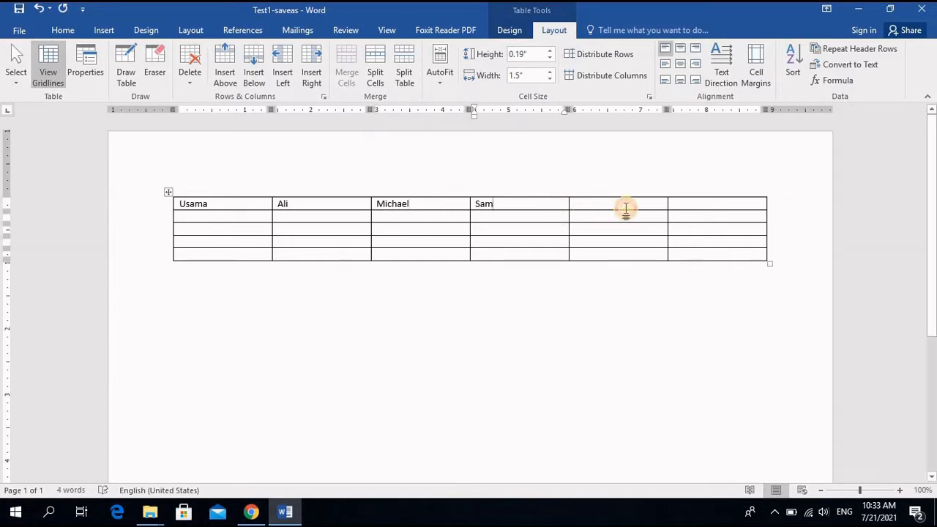
type("John")
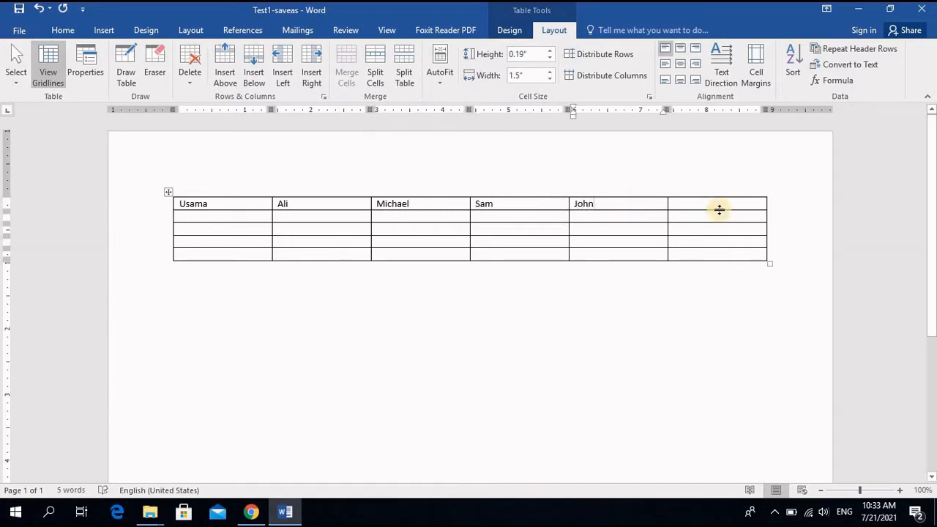
left_click(716, 205)
type("Sohaib")
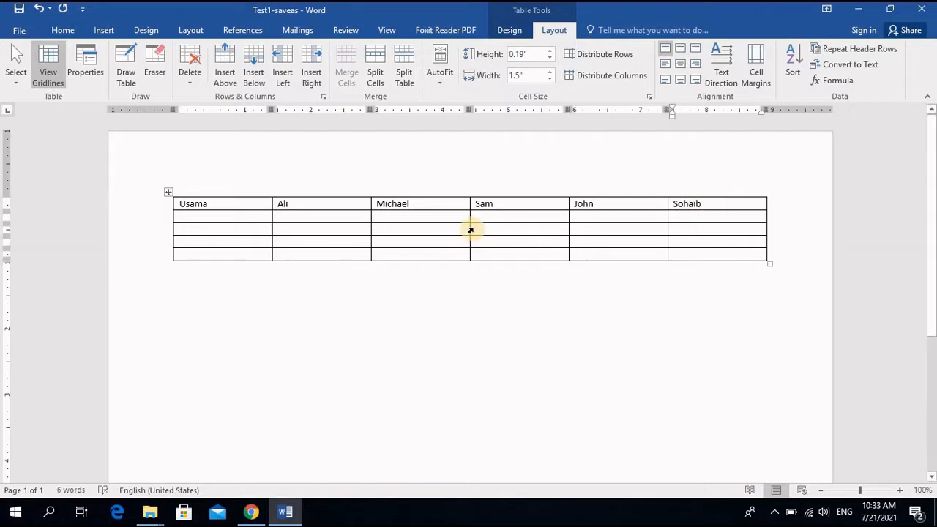
Step: Select the whole table and apply AutoFit Contents followed by AutoFit Window
left_click(167, 191)
left_click(437, 81)
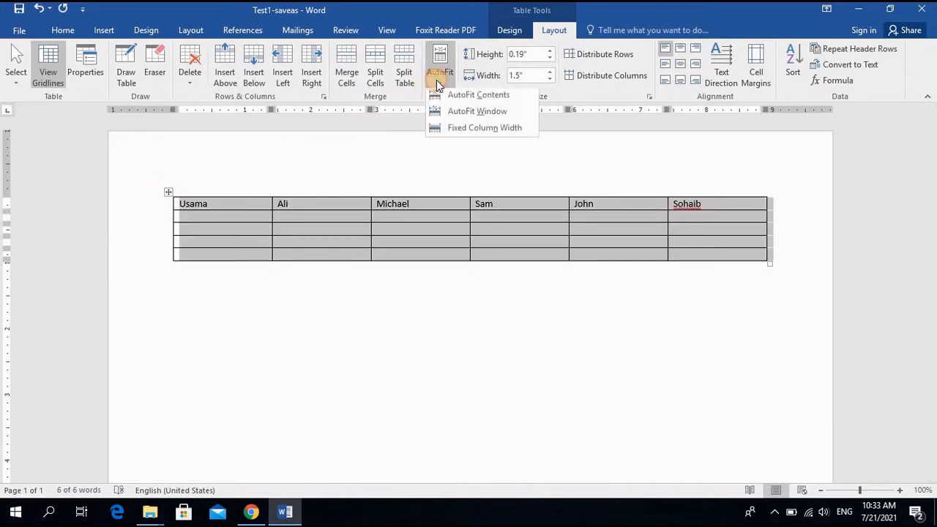
left_click(474, 100)
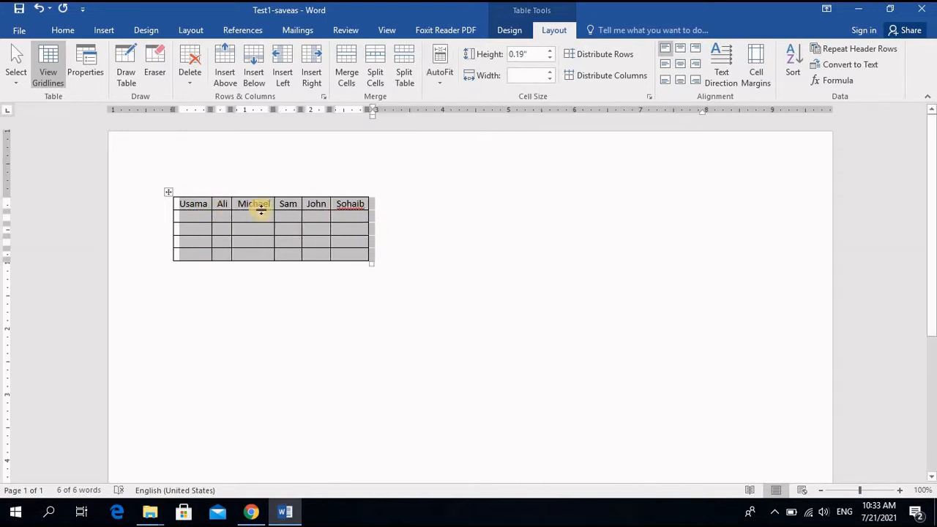
left_click(442, 79)
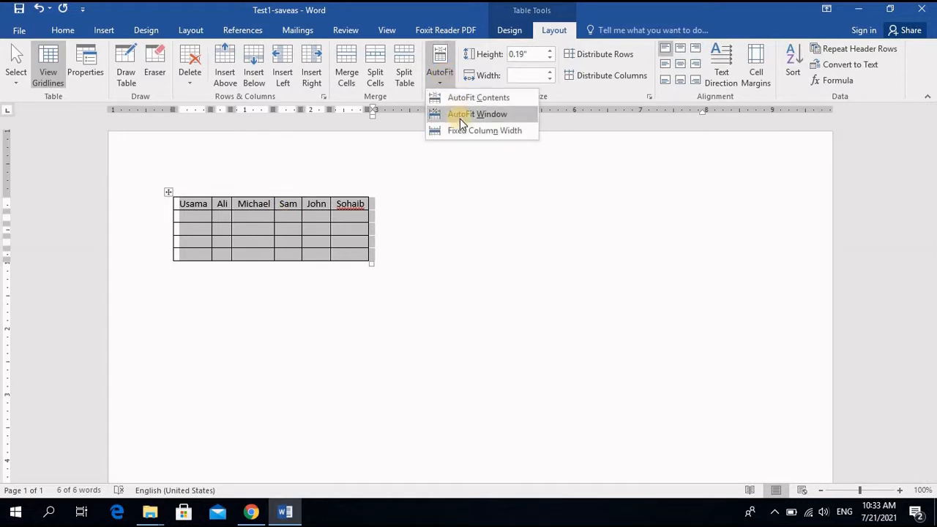
left_click(459, 119)
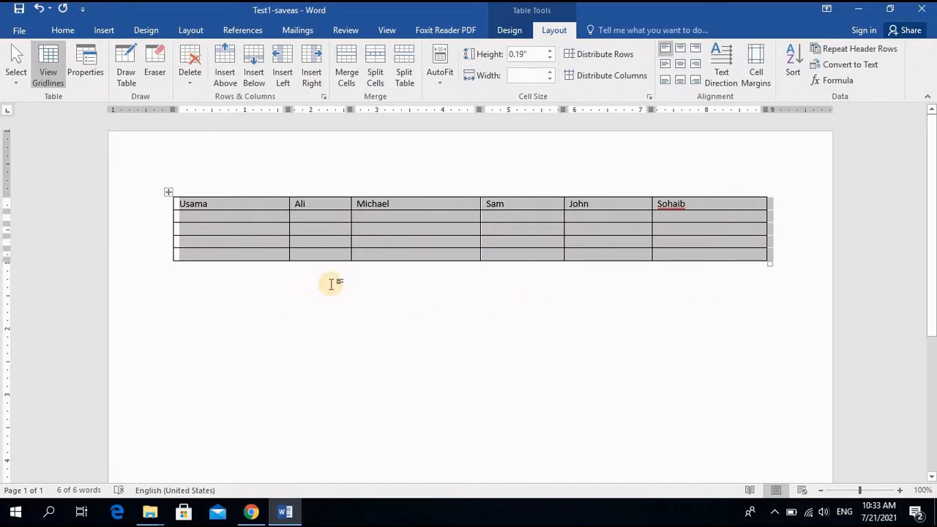
Step: Apply Fixed Column Width to the whole table
left_click(442, 84)
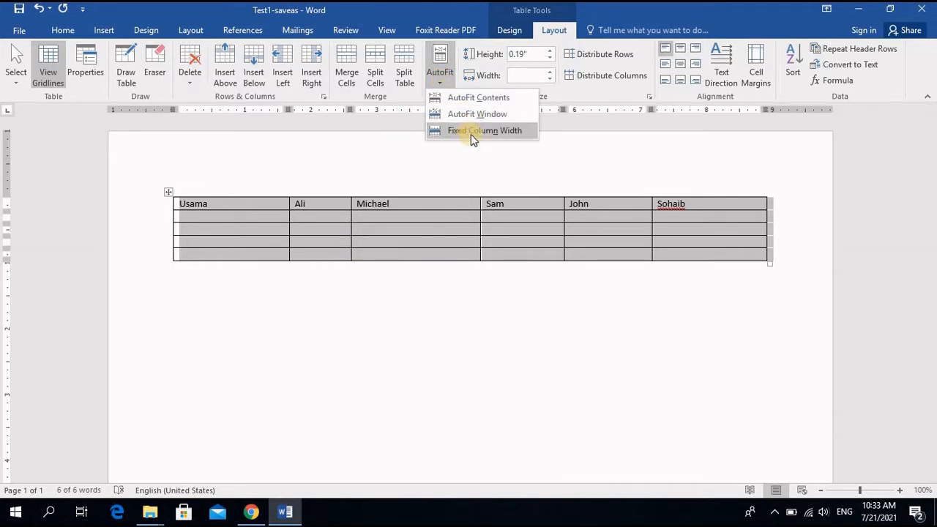
left_click(495, 134)
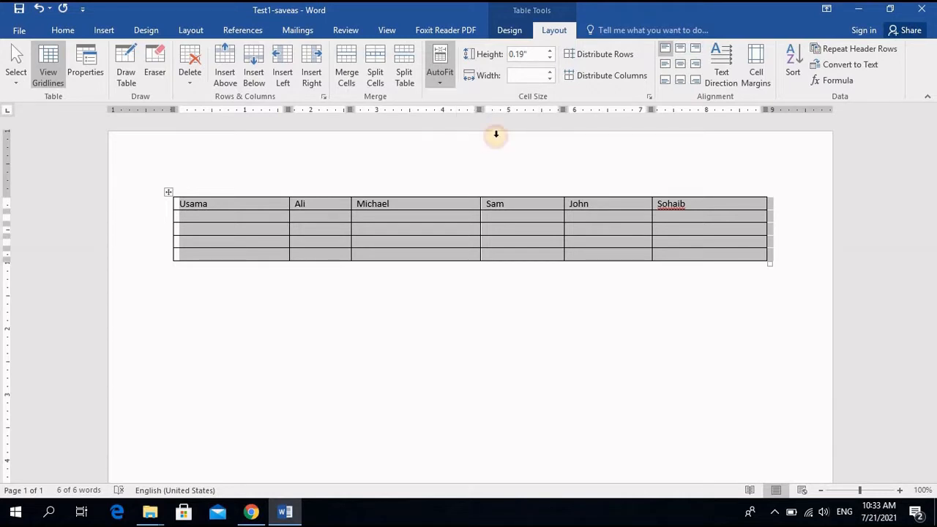
left_click(444, 79)
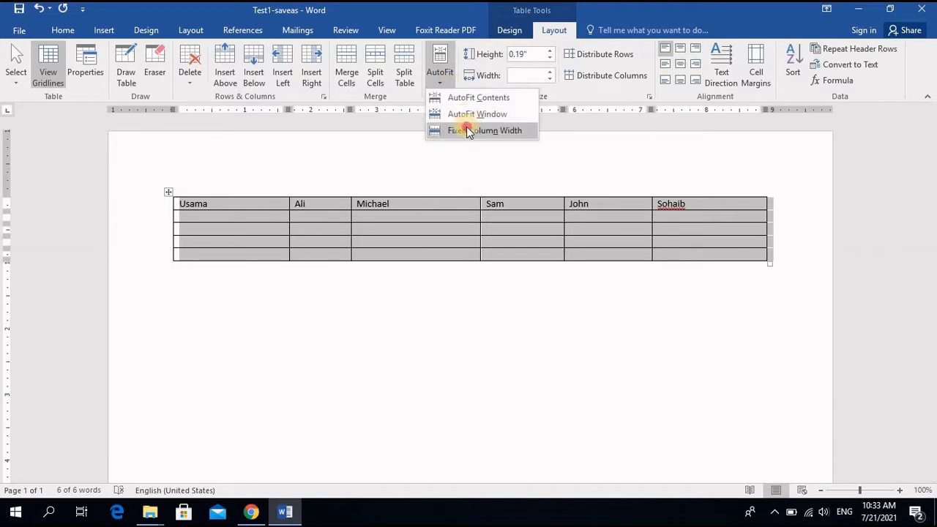
left_click(457, 130)
left_click(445, 80)
left_click(423, 205)
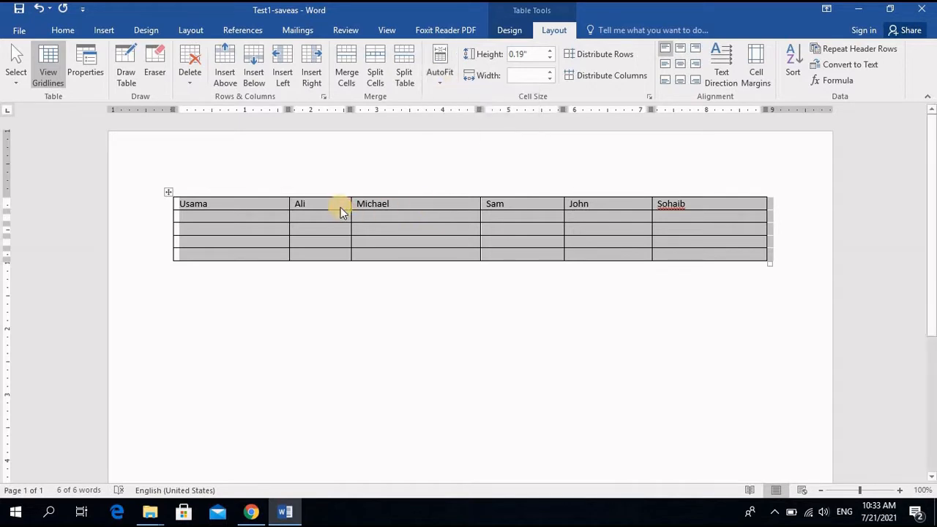
Step: Append "Is sitting near to me" to the name in the first row's second cell
left_click(339, 207)
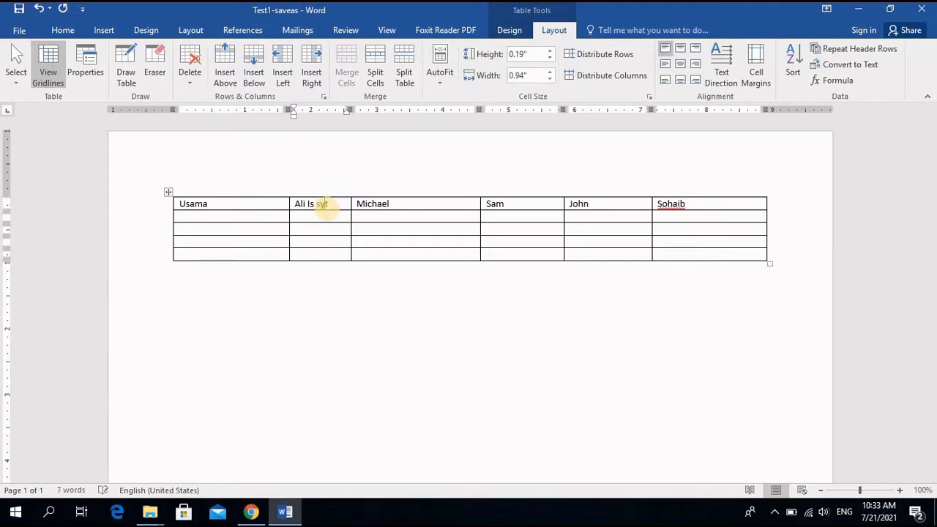
type("Is sitting near to me")
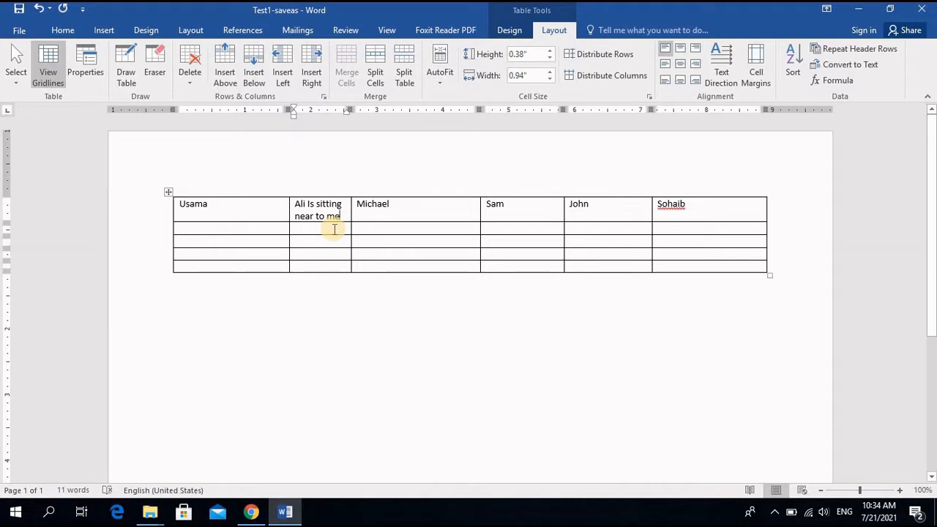
left_click(441, 80)
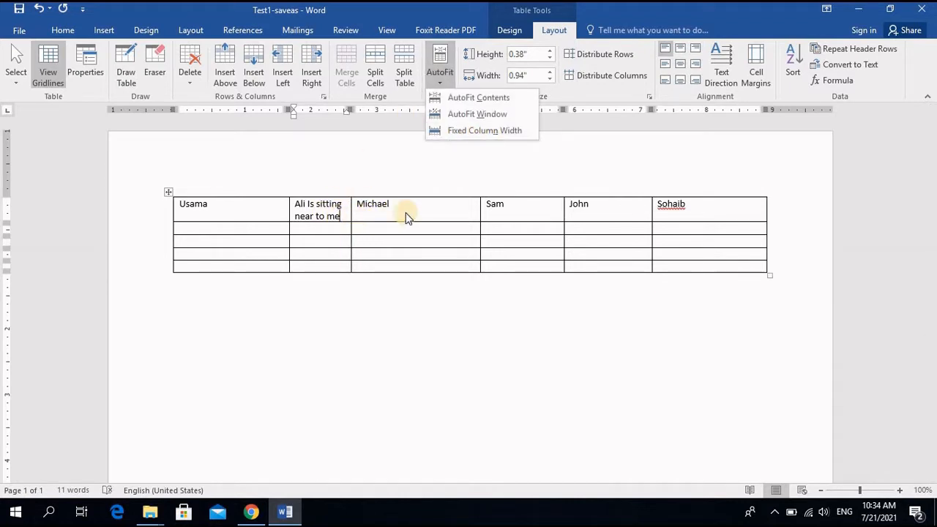
left_click(349, 222)
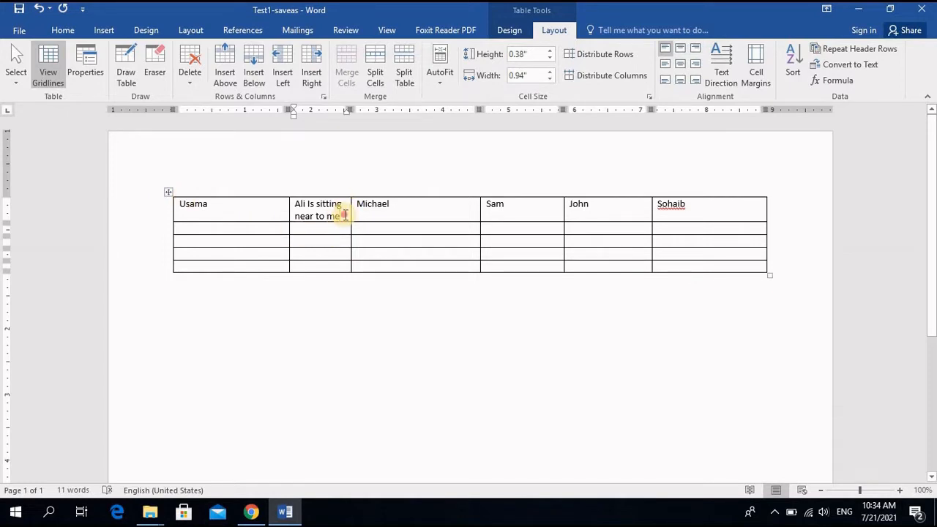
Step: Remove the words "near to me" from the first row's second cell so its text fits on one line
left_click_drag(337, 213, 281, 214)
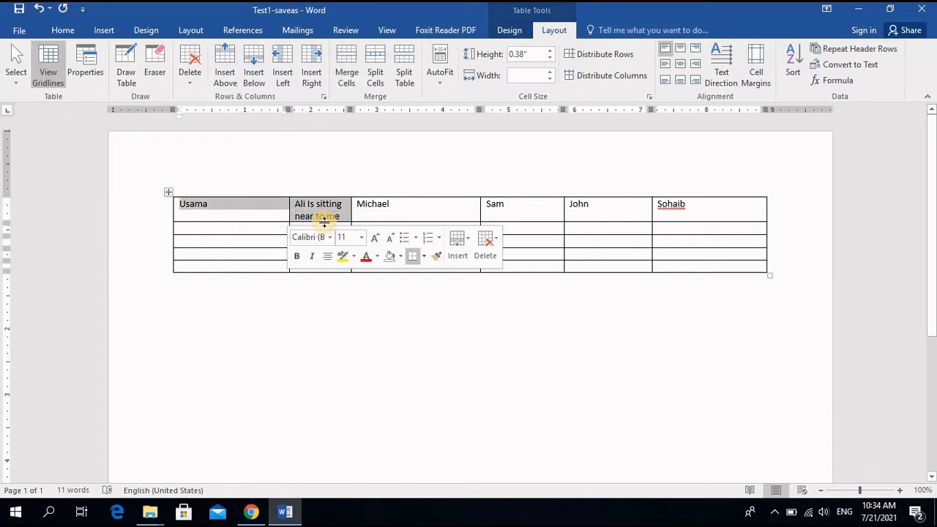
left_click(324, 220)
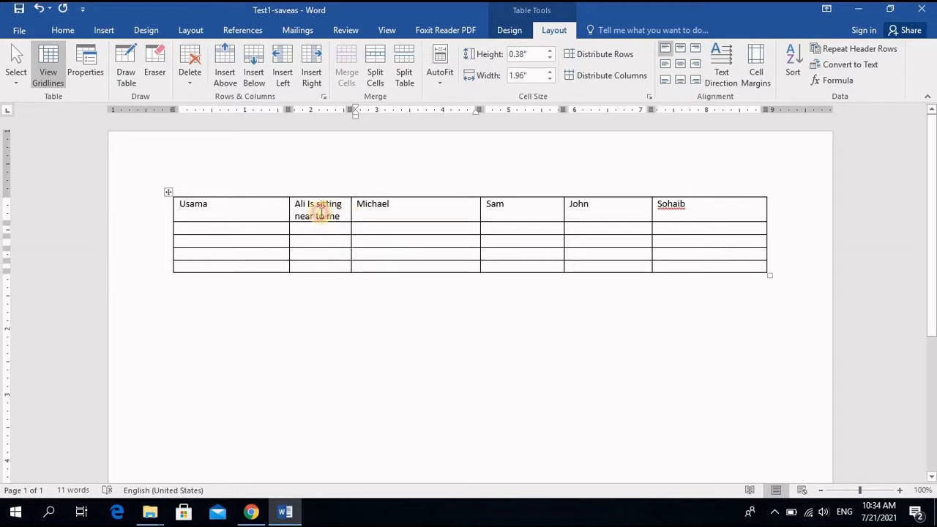
left_click_drag(320, 214, 290, 214)
key("Delete")
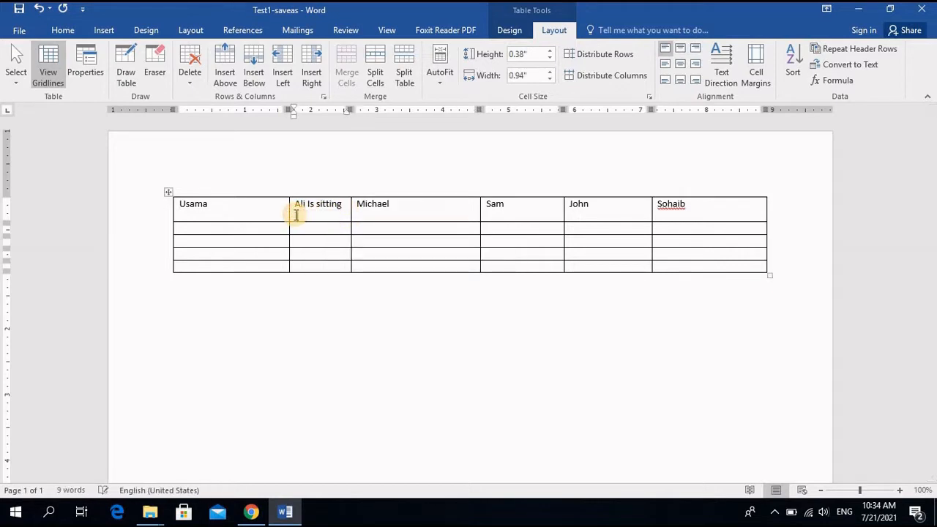
key("BackSpace")
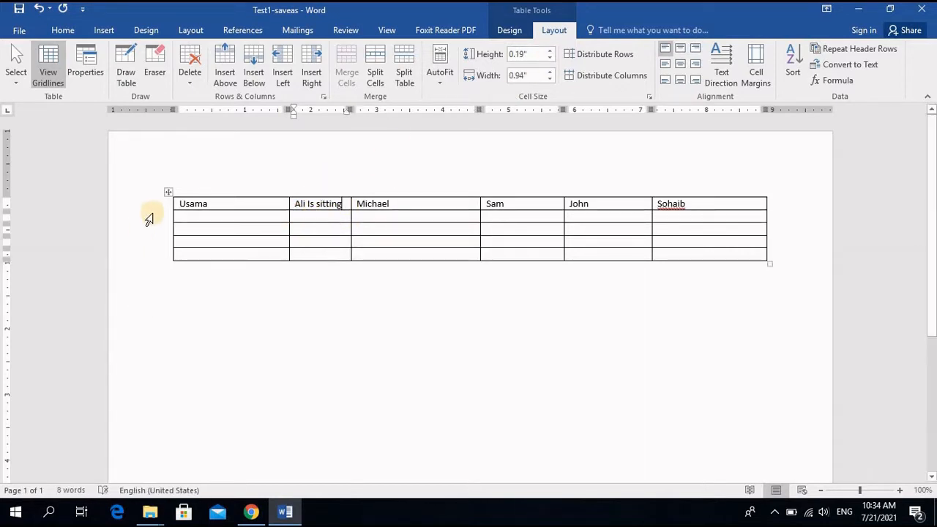
Step: Select the whole table and set the row height to 0.2"
left_click(169, 192)
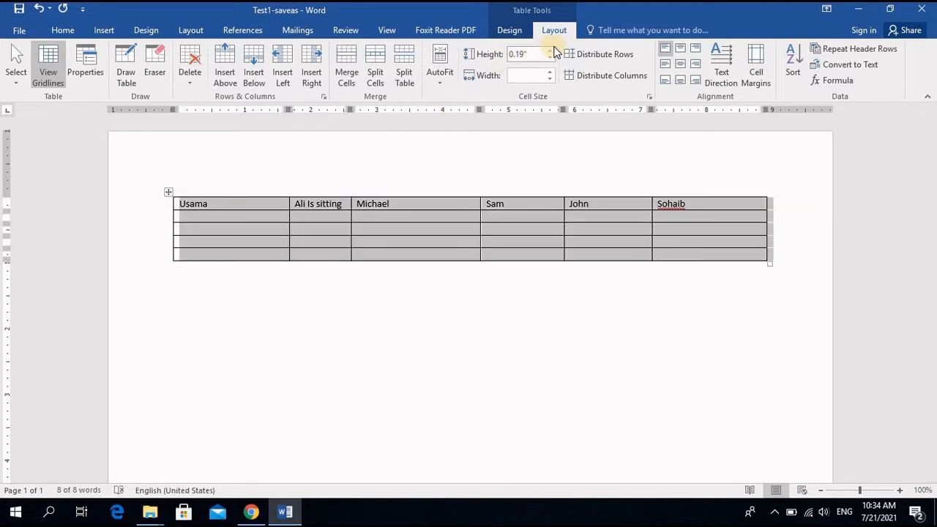
left_click(554, 54)
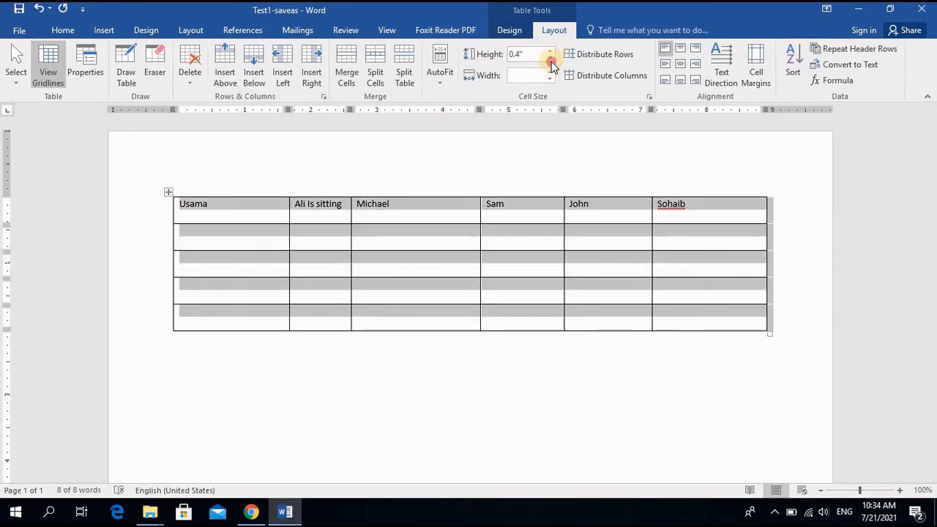
left_click(551, 62)
left_click(551, 62)
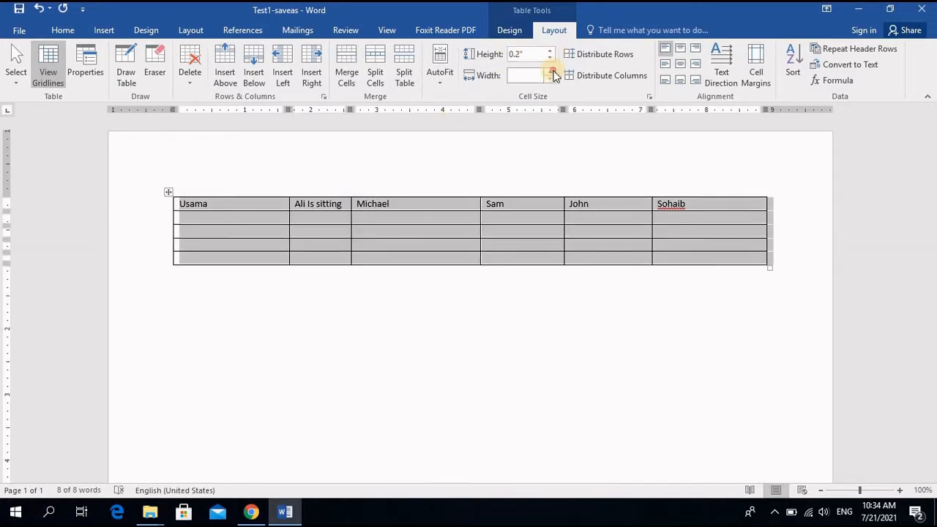
Step: Set the width of all the table's columns to 1.3"
left_click(553, 76)
left_click(549, 72)
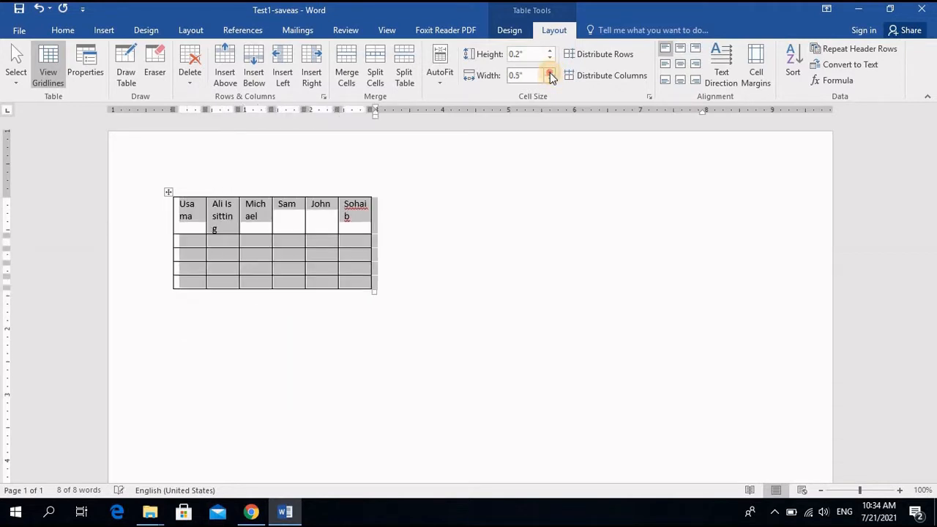
left_click(550, 73)
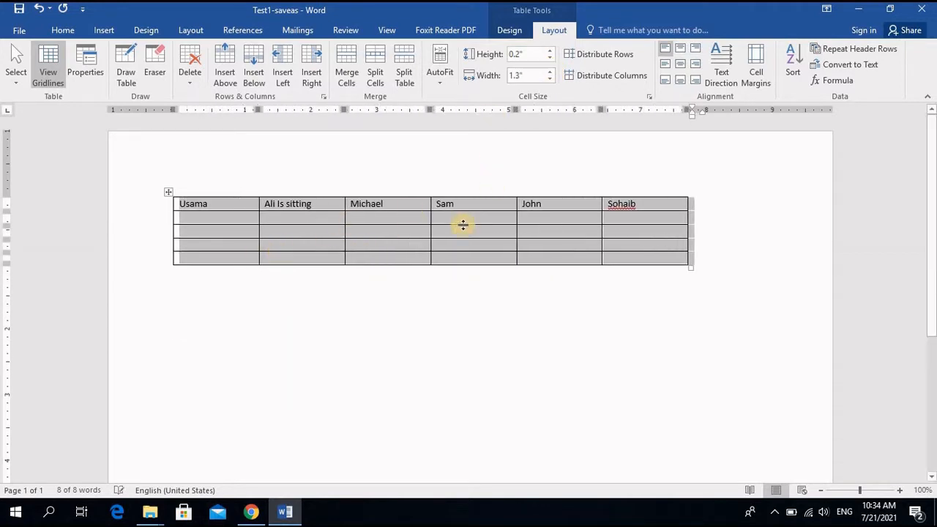
Step: Narrow the third column, widen the fourth column on both sides, and make the second row taller than the others
left_click(611, 58)
left_click_drag(430, 205, 401, 205)
left_click_drag(516, 203, 535, 205)
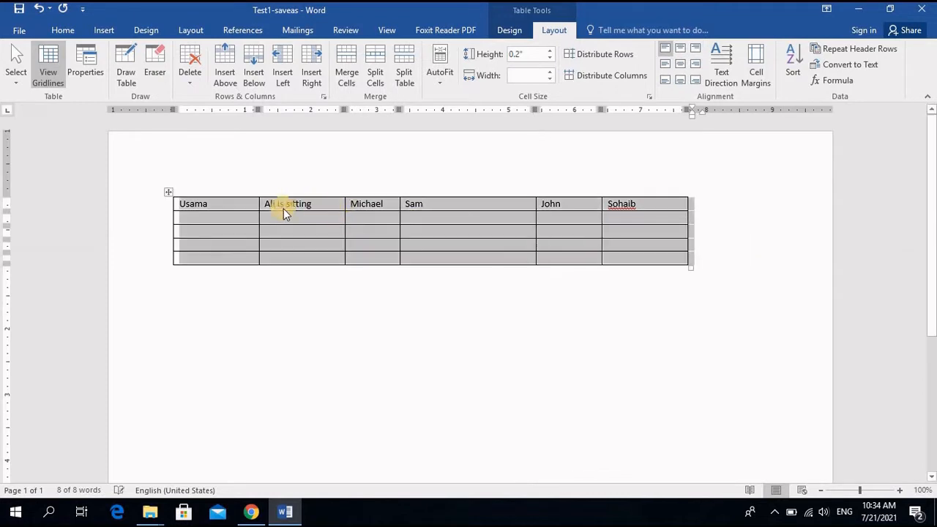
left_click_drag(181, 226, 188, 242)
left_click(432, 290)
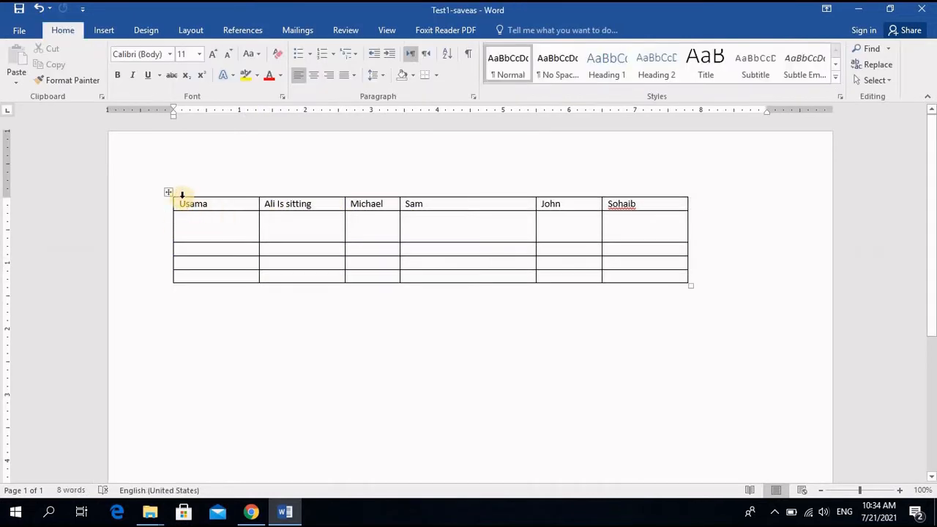
Step: Select the whole table and distribute its rows and columns evenly
left_click(169, 191)
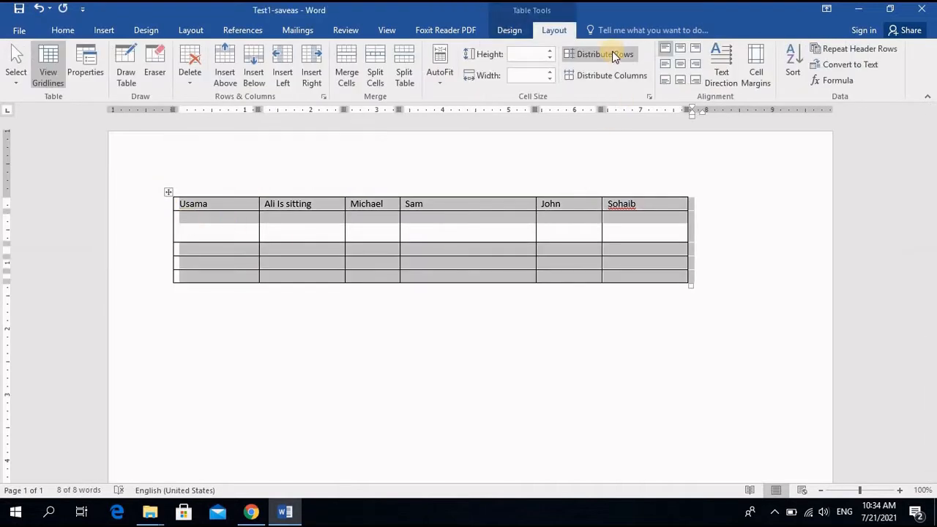
left_click(614, 55)
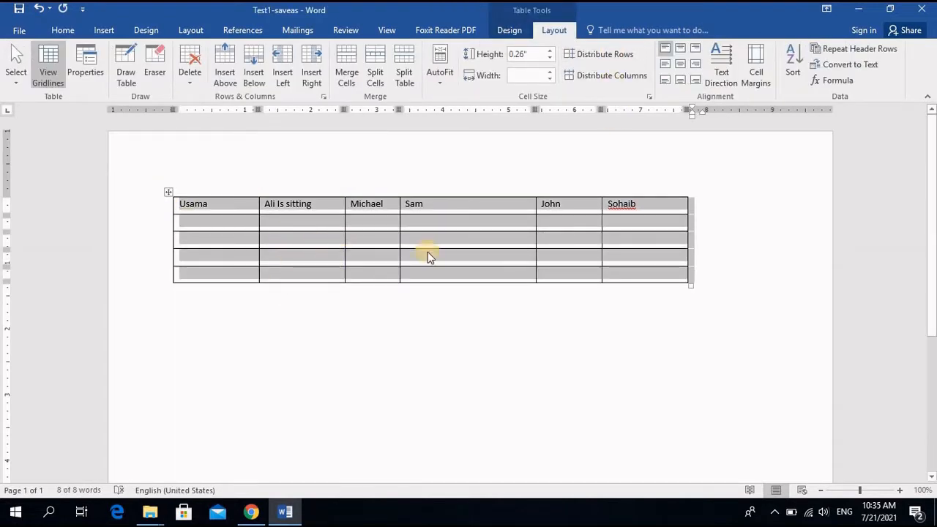
left_click(614, 76)
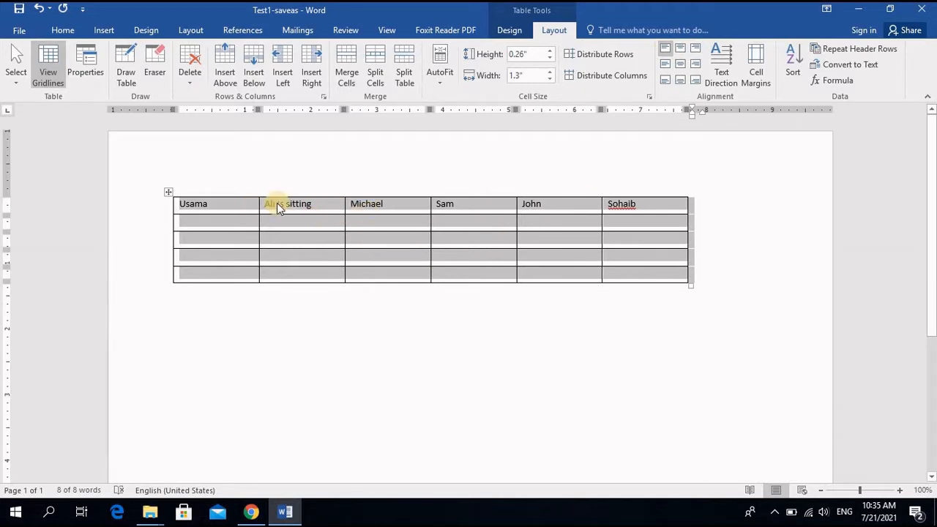
Step: Add a second line reading "I am here" below the name in the table's first cell
left_click(228, 207)
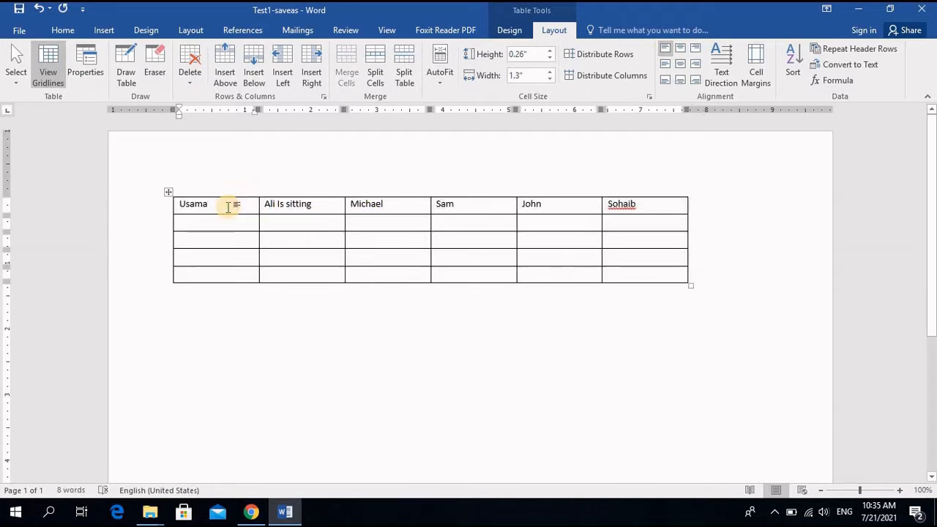
key("Return")
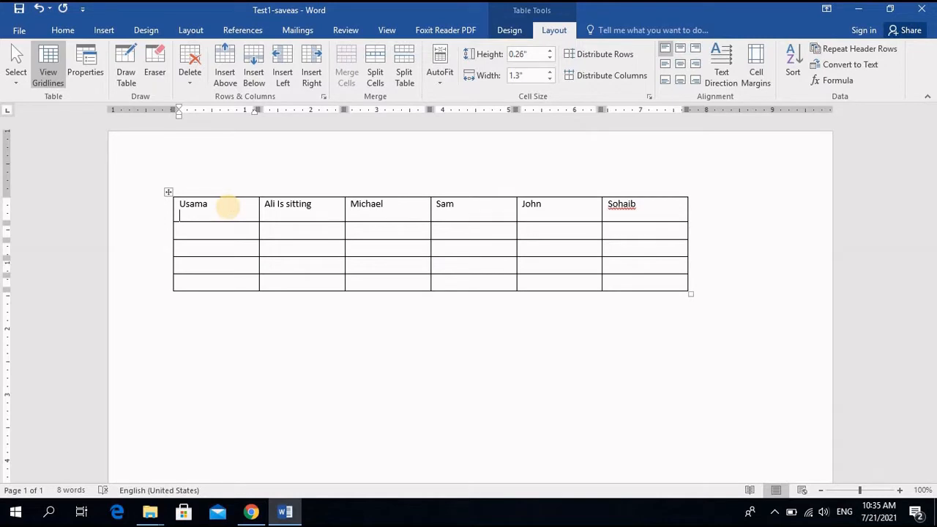
type("I am herte")
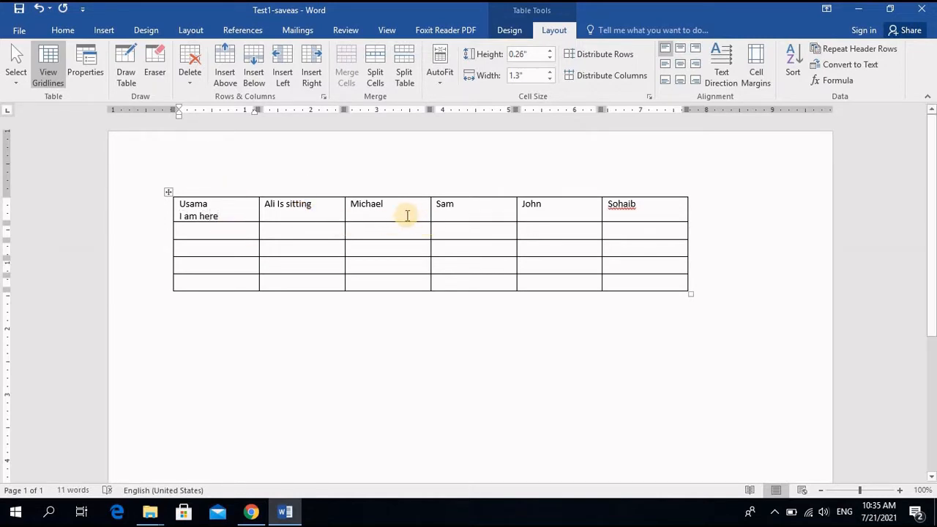
Step: Select the whole table, try the top, middle and bottom center alignments, and settle on Align Center
left_click(169, 192)
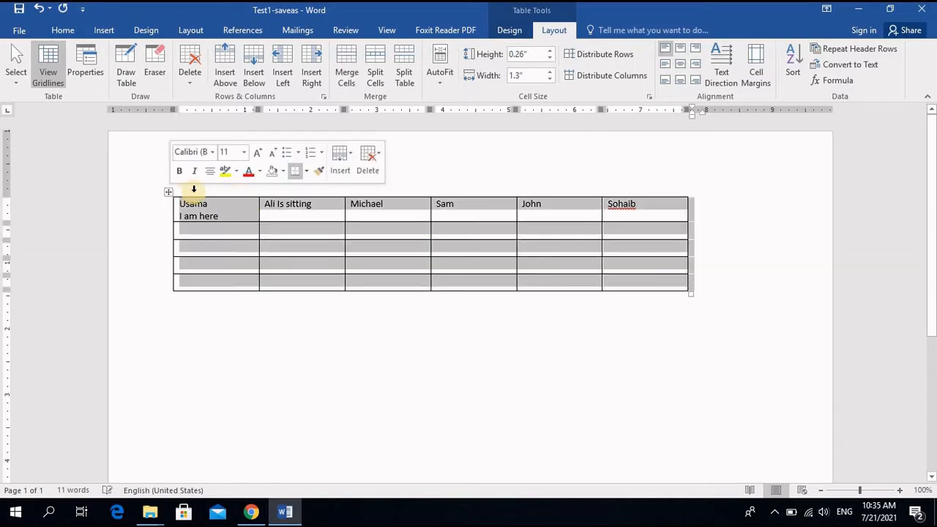
left_click(680, 53)
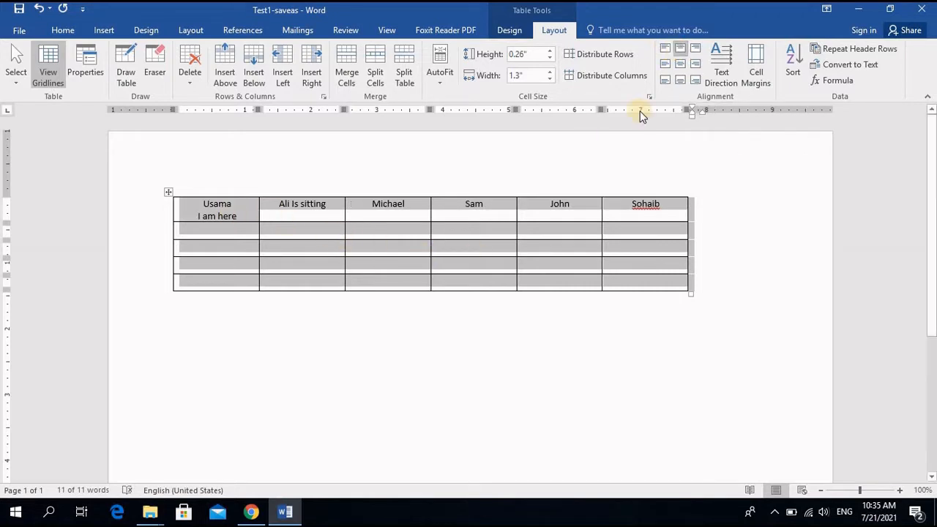
left_click(682, 67)
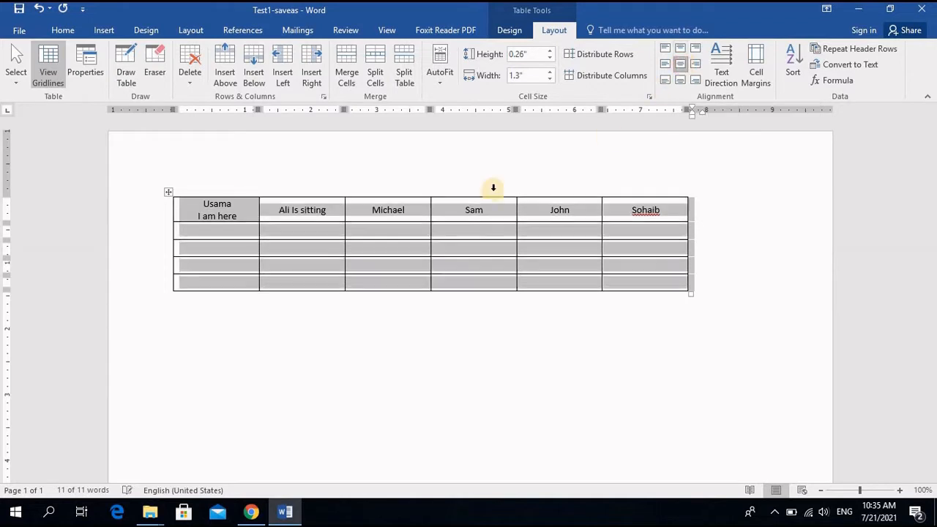
left_click(682, 83)
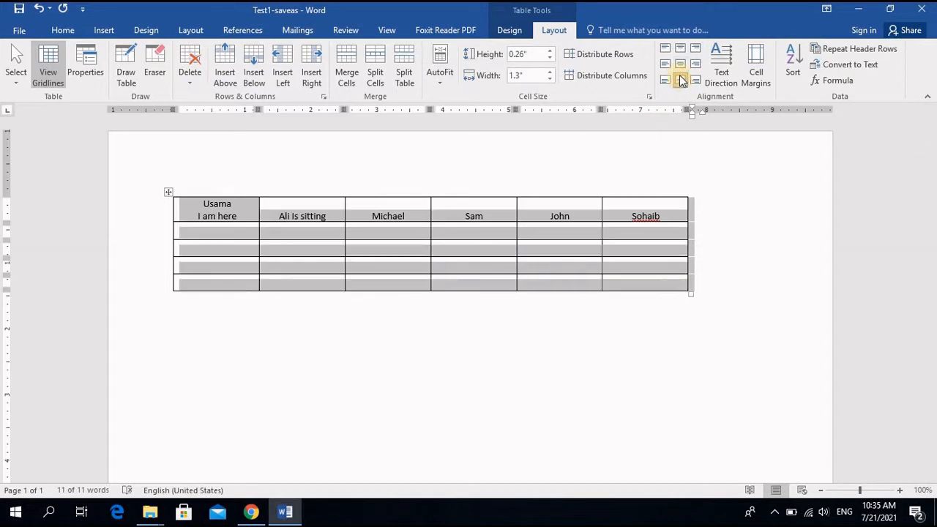
left_click(680, 65)
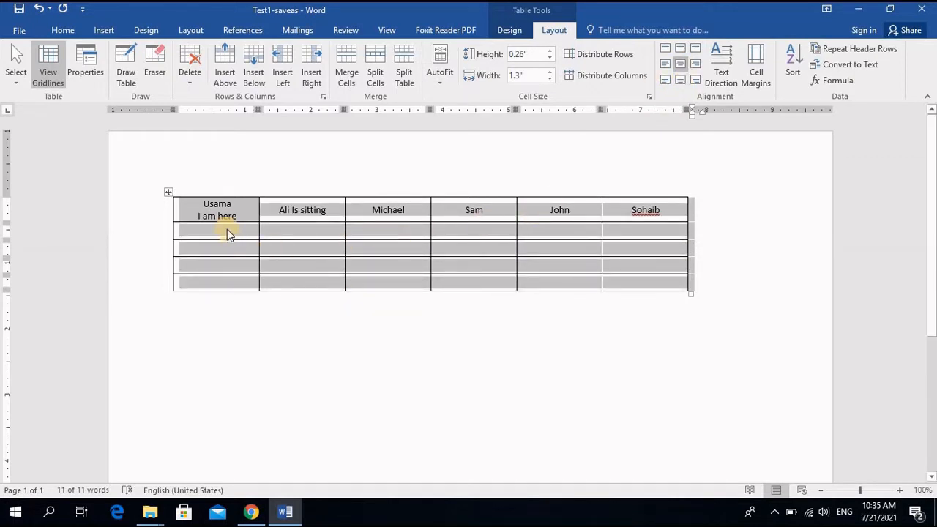
Step: Delete the "I am here" line from the table's first cell
left_click_drag(244, 214, 200, 215)
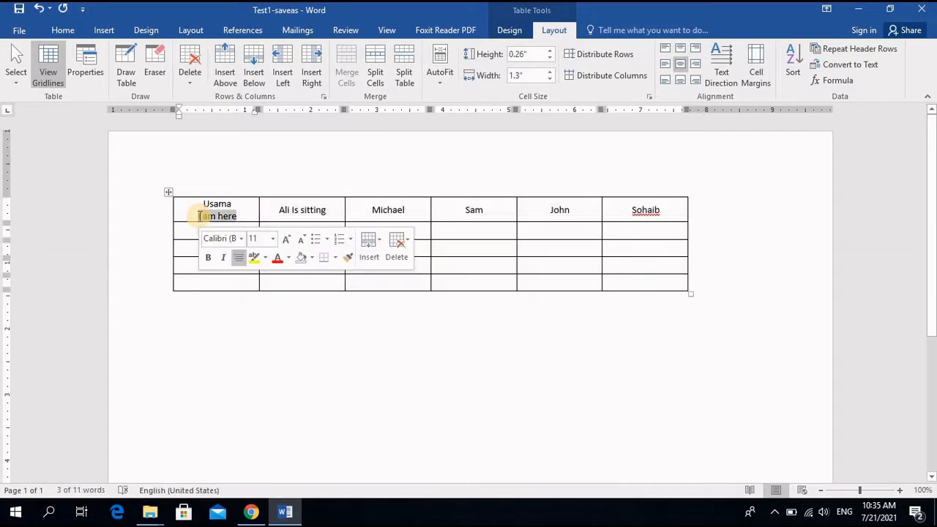
key("Delete")
key("BackSpace")
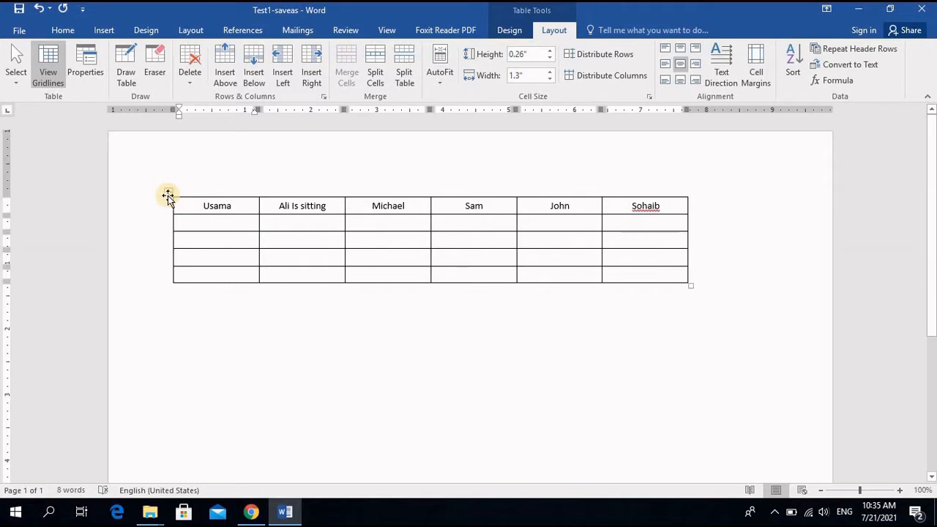
Step: Select the first row and cycle its text direction through vertical back to horizontal
left_click_drag(184, 203, 667, 205)
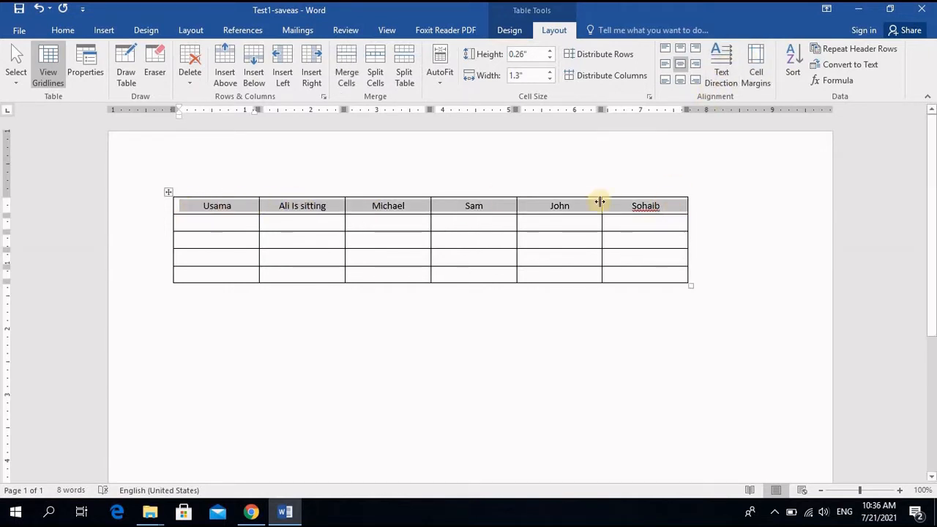
left_click(723, 69)
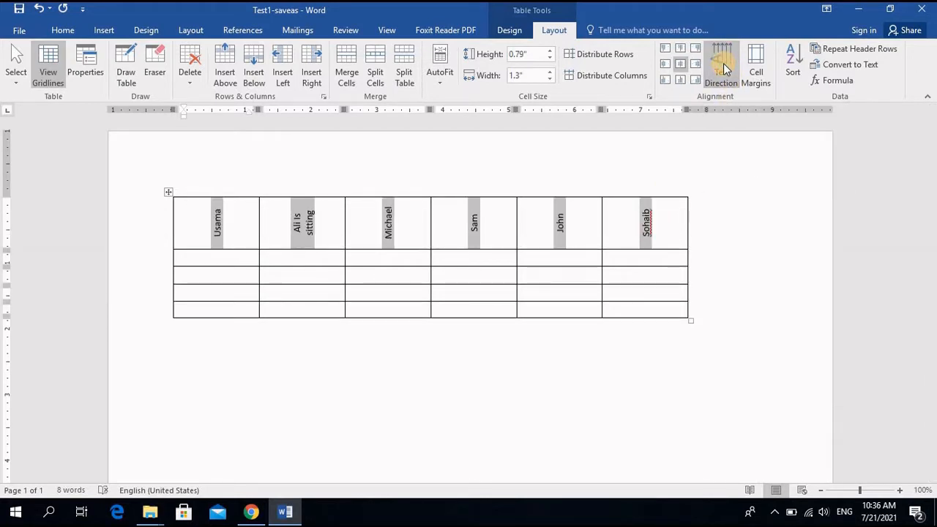
left_click(724, 68)
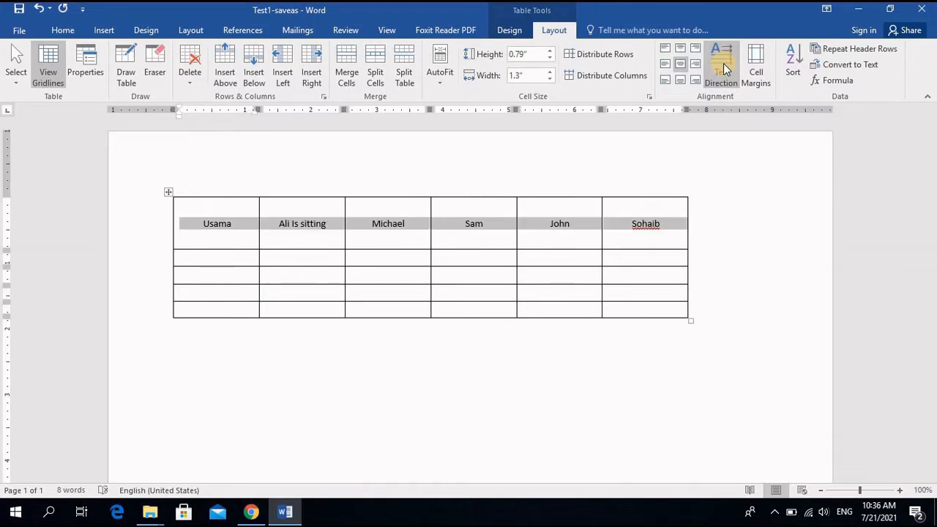
Step: Rotate the first row's text through the vertical directions once more, return it to horizontal, and clear the whole-table selection
left_click(724, 69)
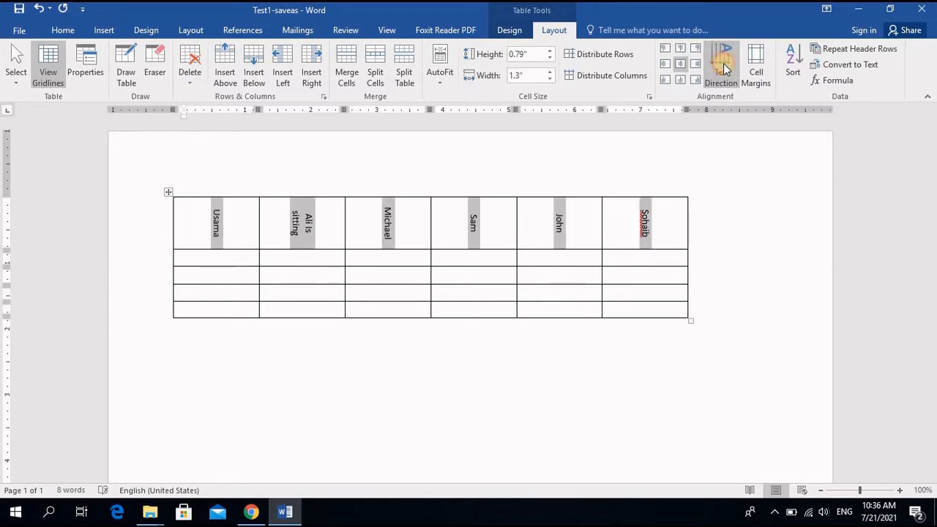
left_click(723, 68)
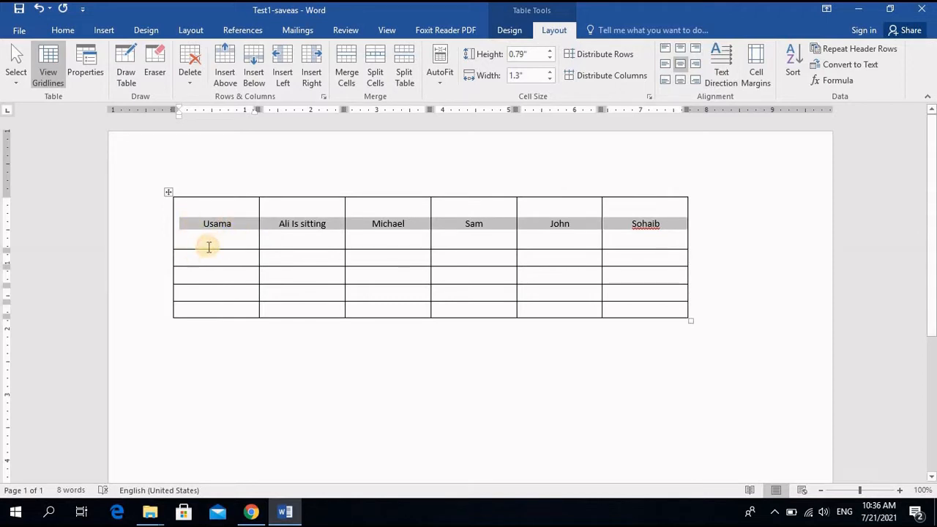
left_click(169, 195)
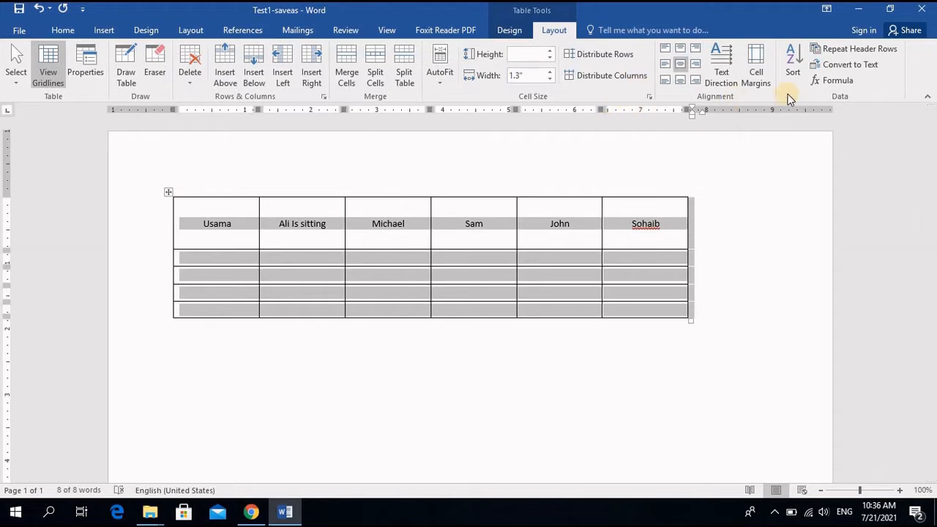
left_click(418, 296)
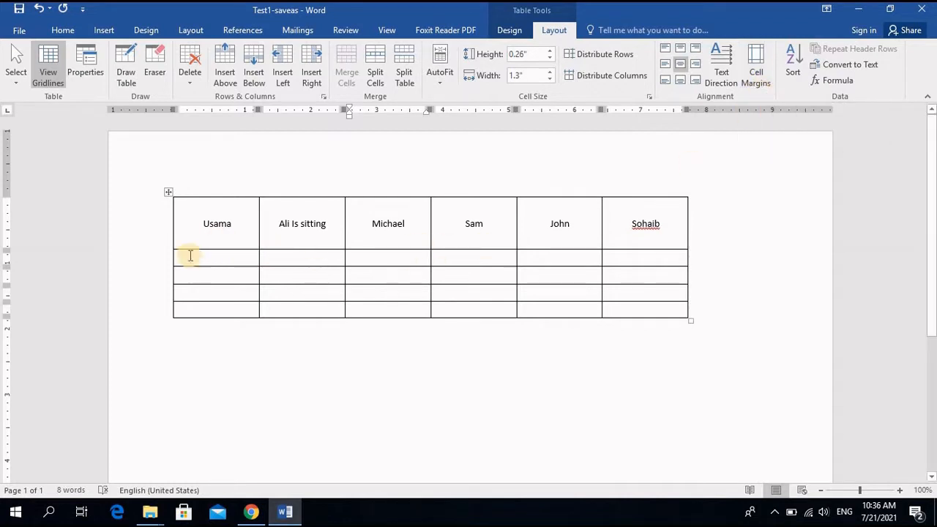
Step: Clear the whole document and insert a new table with 6 columns and 5 rows
key("ctrl+a")
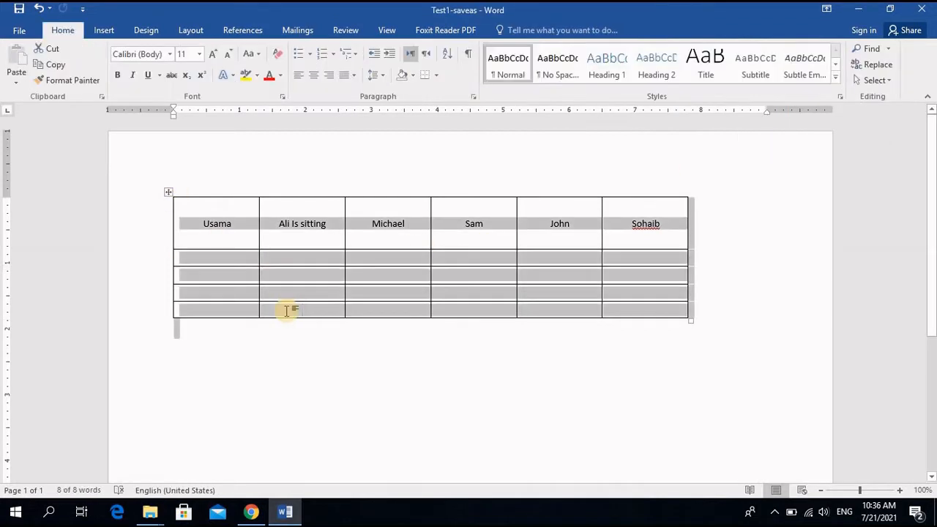
key("Delete")
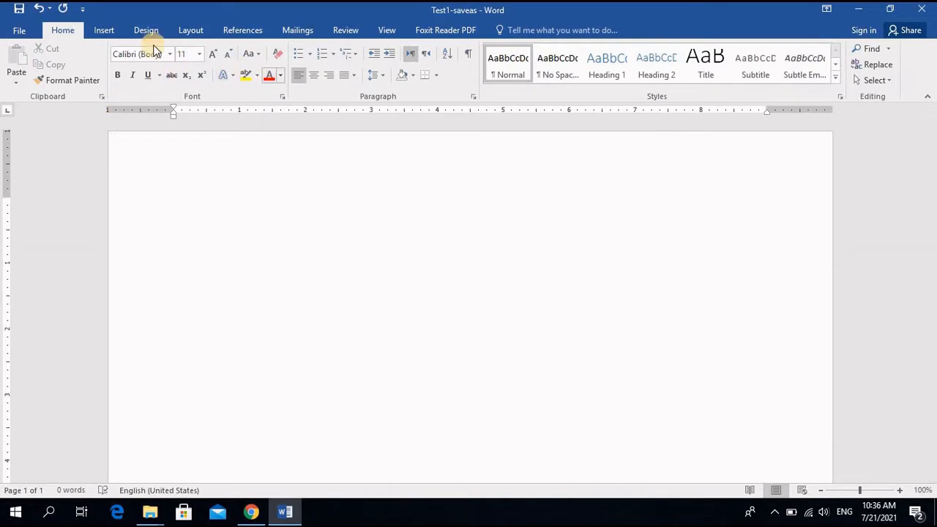
left_click(104, 30)
left_click(84, 73)
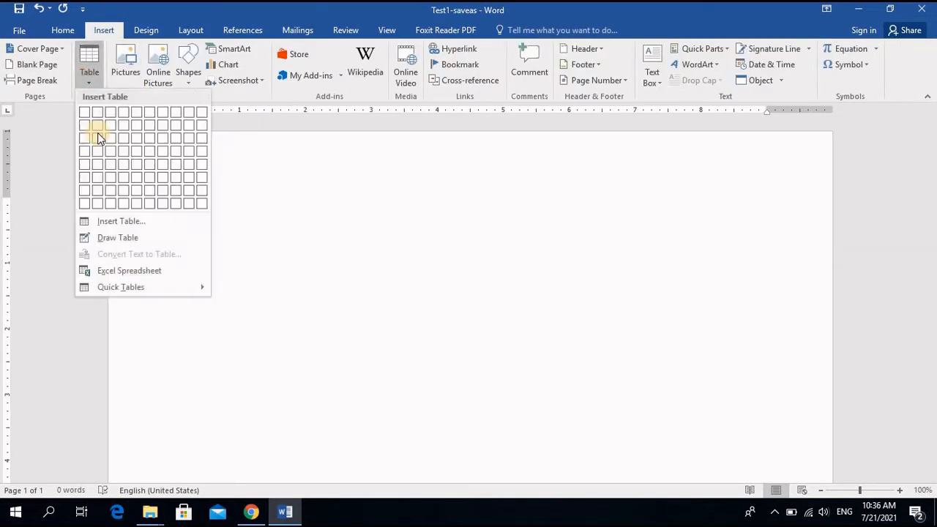
left_click(146, 164)
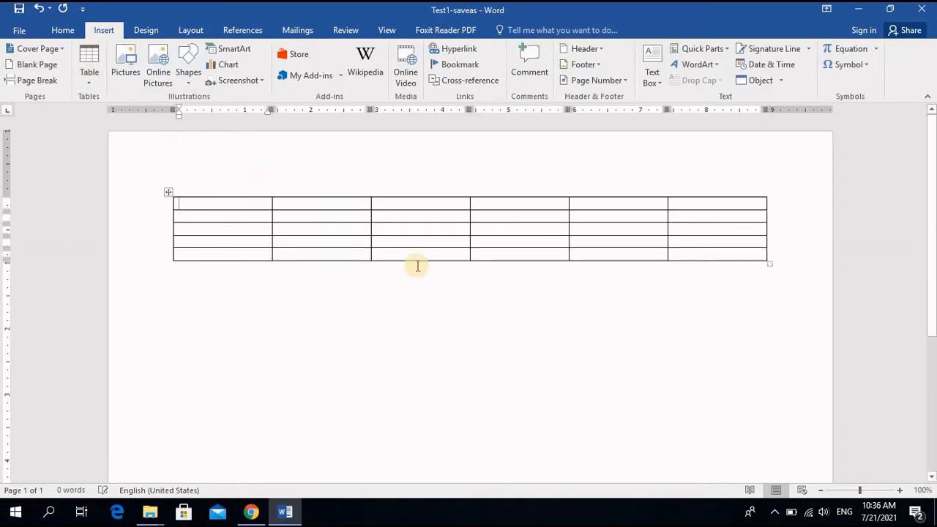
Step: Select the whole new table and set its default top and bottom cell margins to 0.03"
left_click(167, 191)
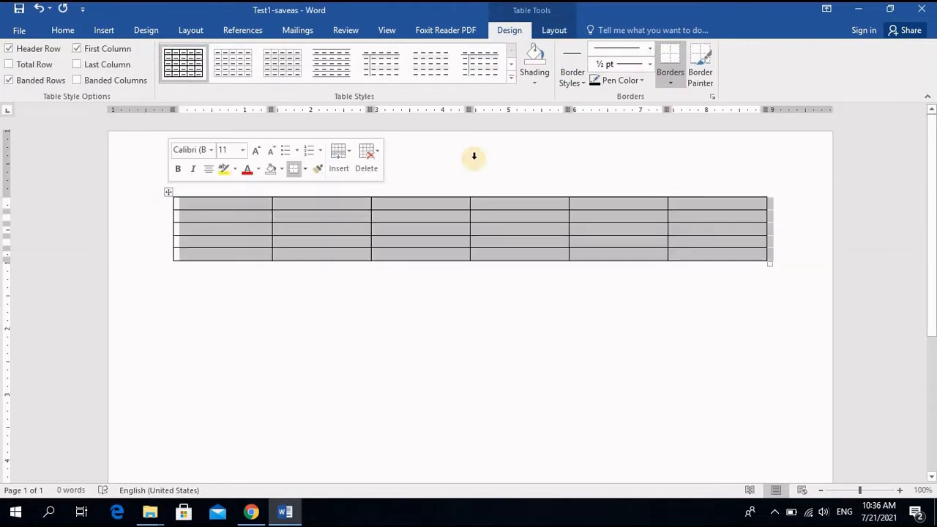
left_click(553, 30)
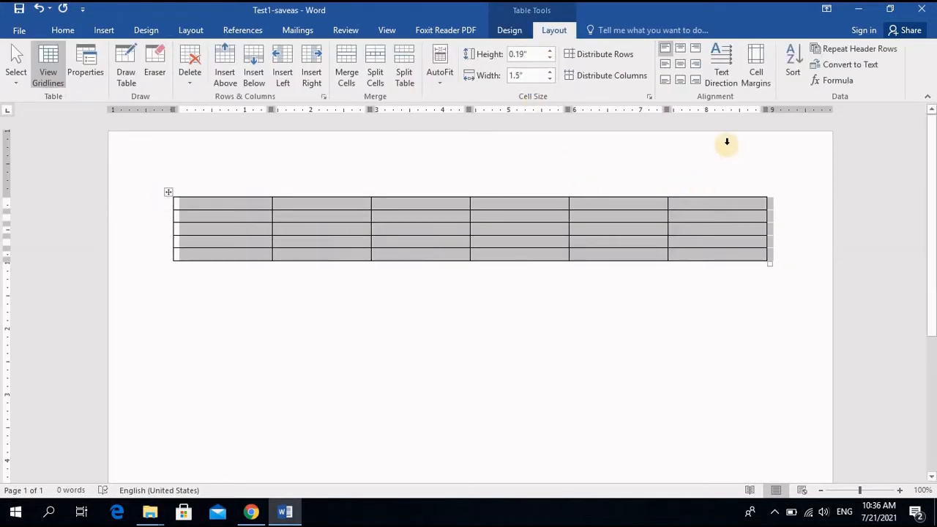
left_click(760, 70)
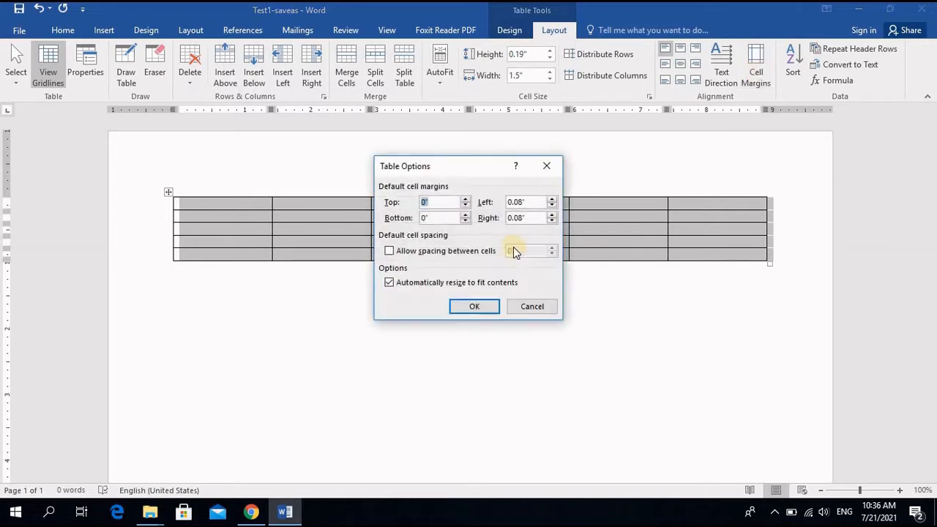
left_click(466, 199)
left_click(472, 306)
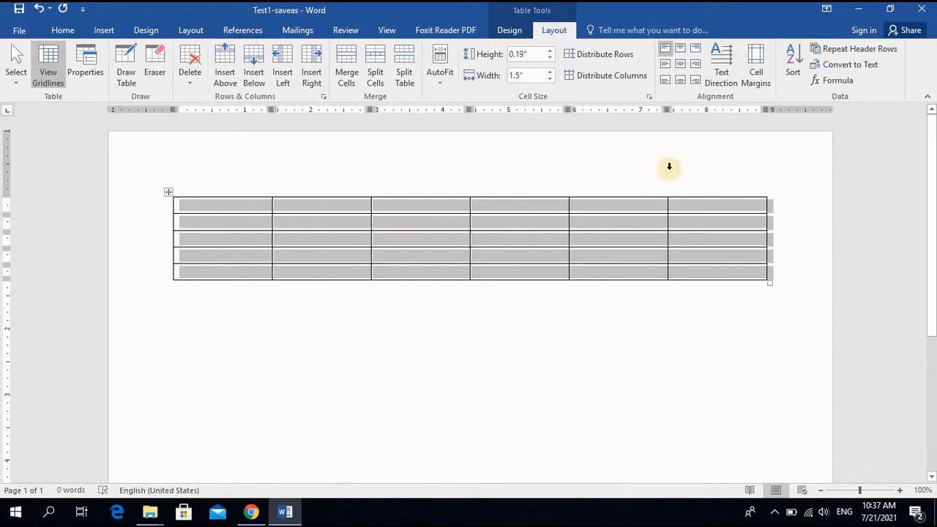
Step: Allow spacing between the table's cells and set it to 0.04"
left_click(762, 79)
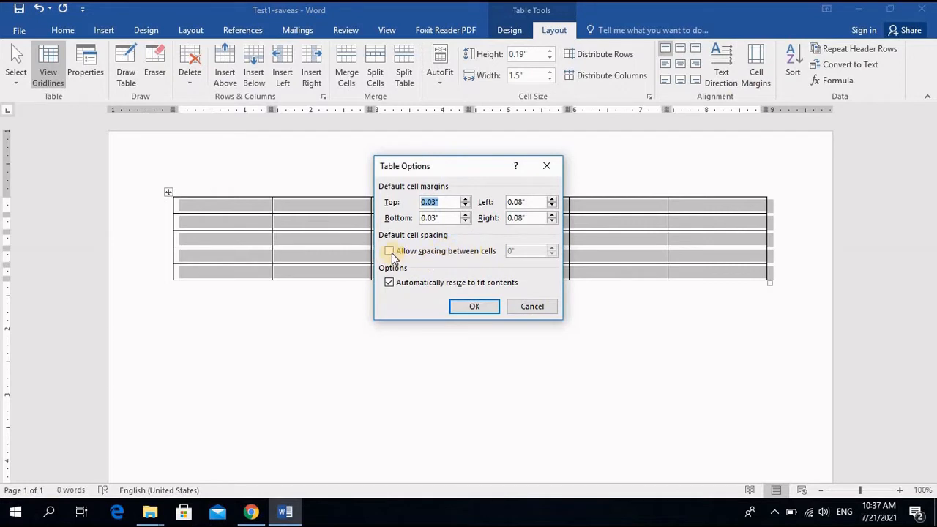
left_click(389, 251)
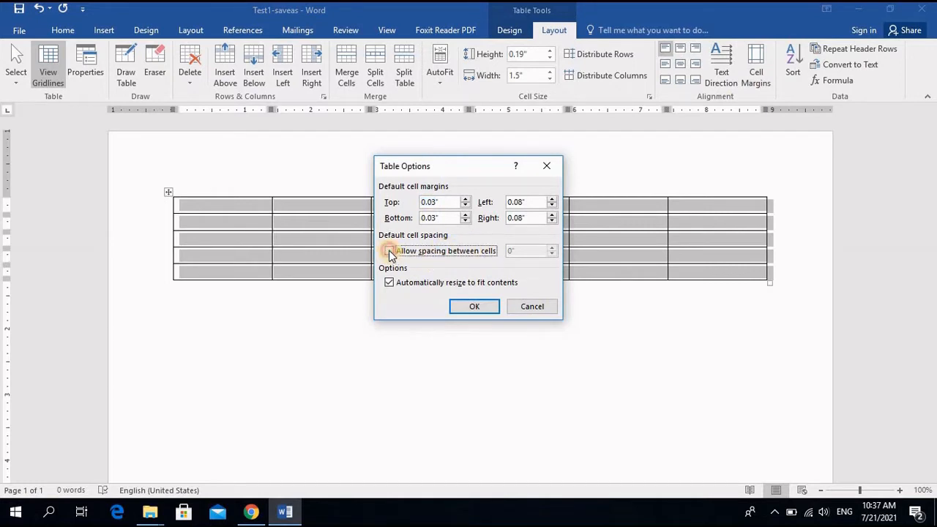
left_click(552, 248)
left_click(552, 248)
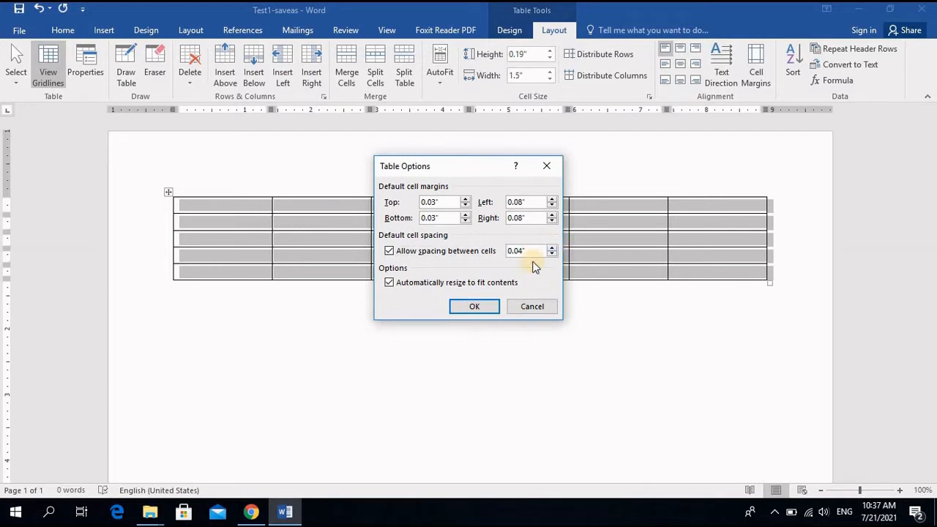
left_click(474, 306)
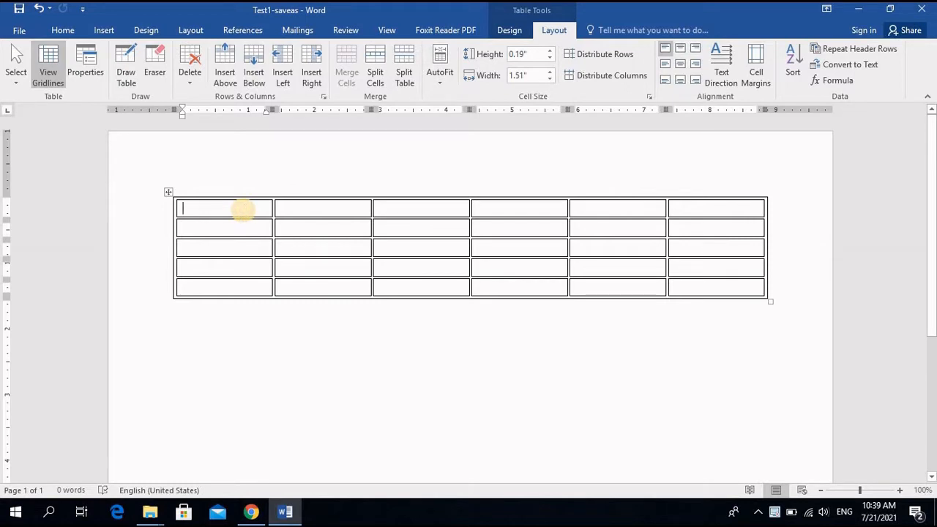
Step: Fill the first column's top three cells with "Khi", a person's first name and "Sbi"
type("Khi")
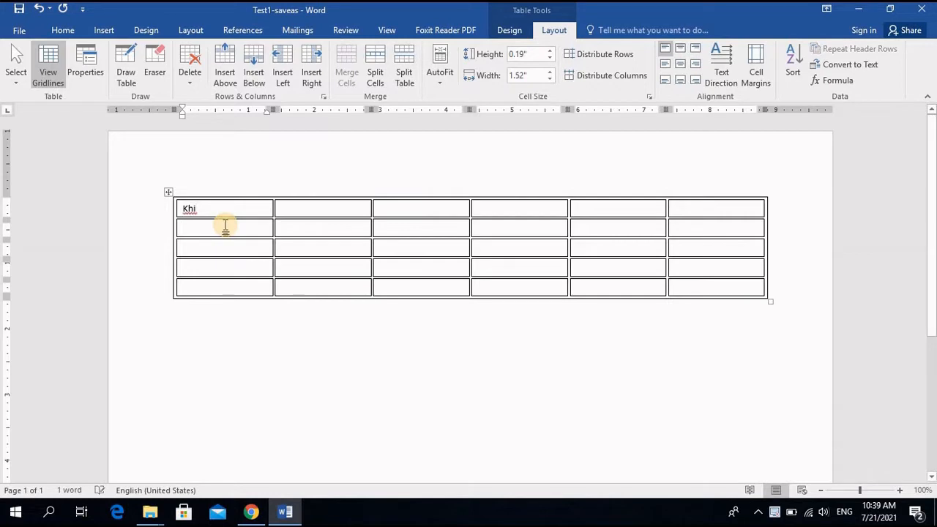
left_click(226, 228)
type("Ali")
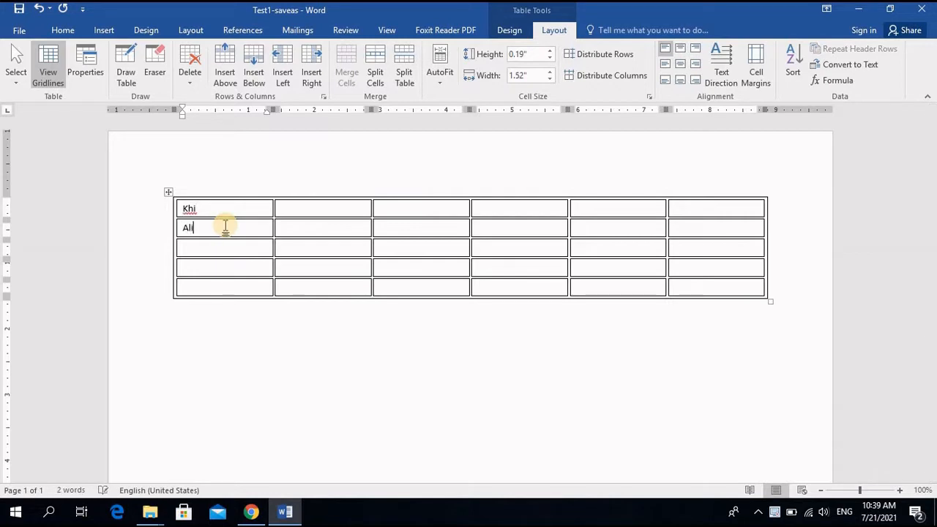
left_click(226, 253)
type("Sbi")
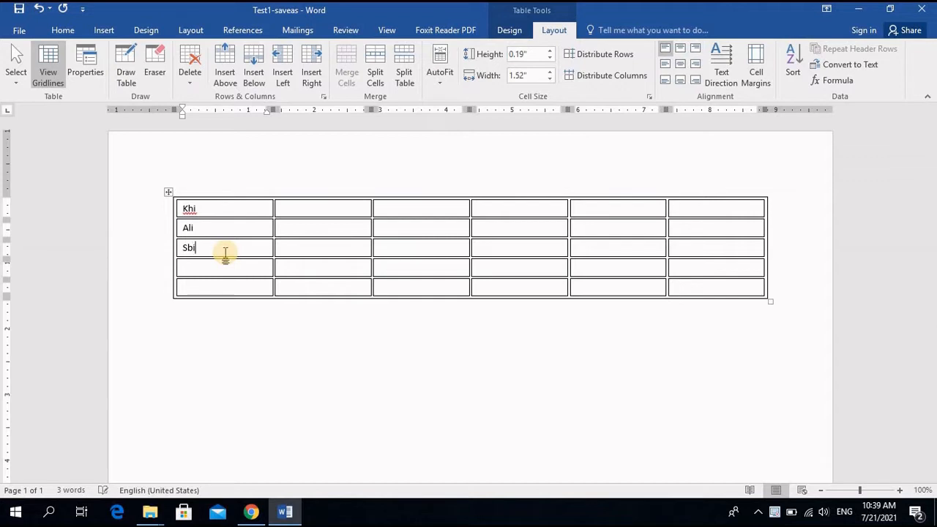
Step: Select the three filled cells and sort them by Column 1 as text in ascending order
left_click(177, 210, "shift")
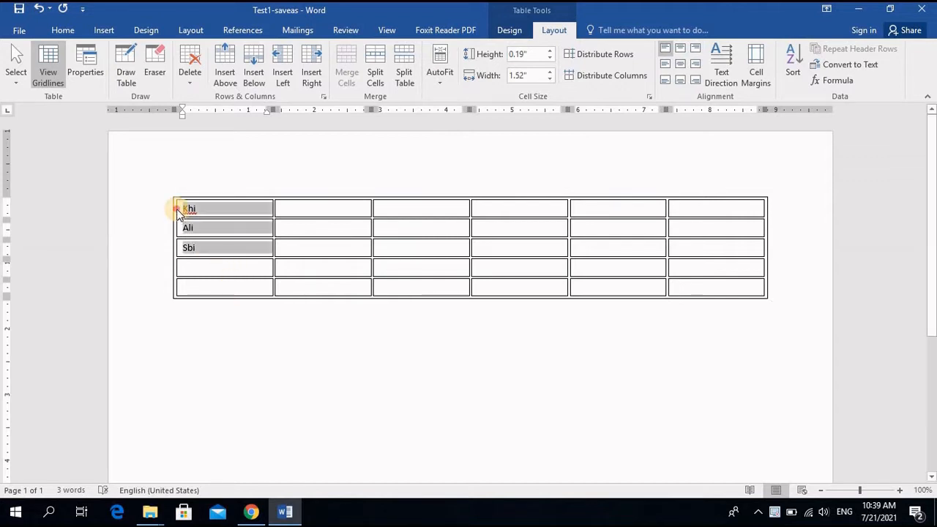
left_click(796, 67)
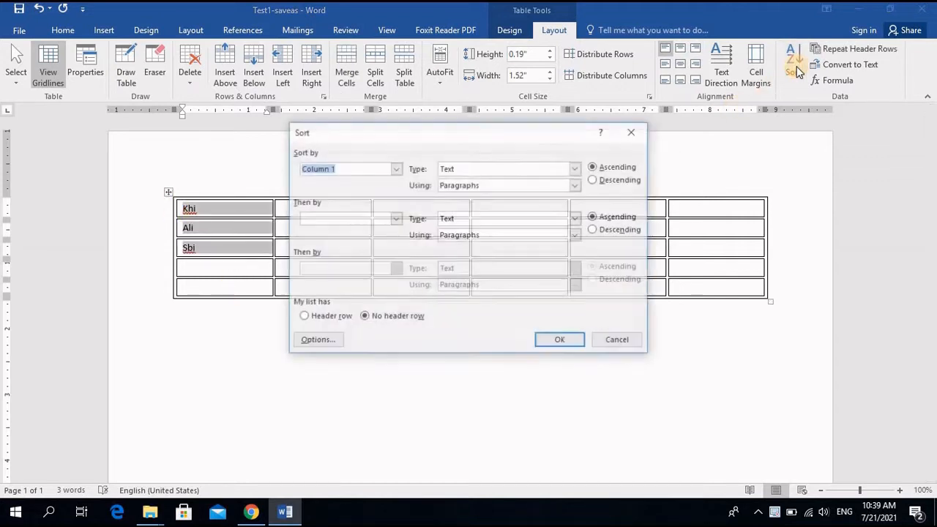
left_click(576, 169)
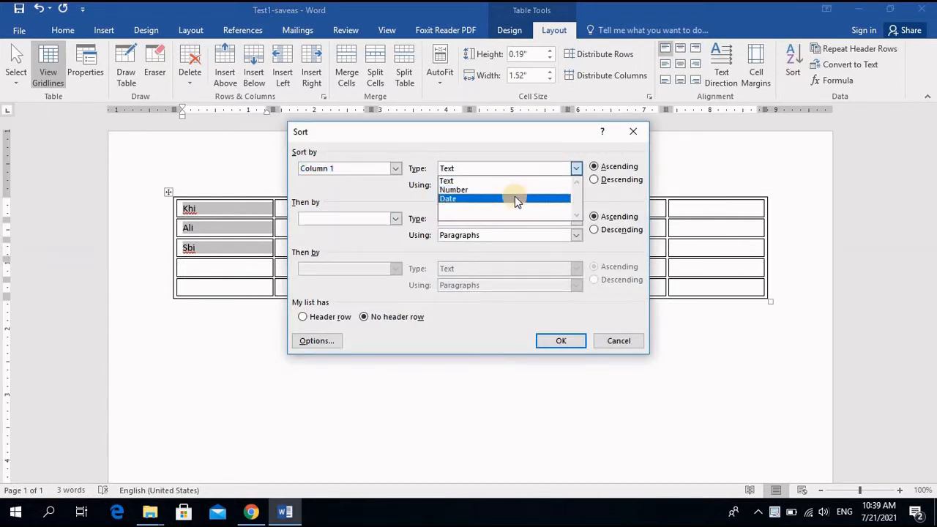
left_click(530, 156)
left_click(595, 167)
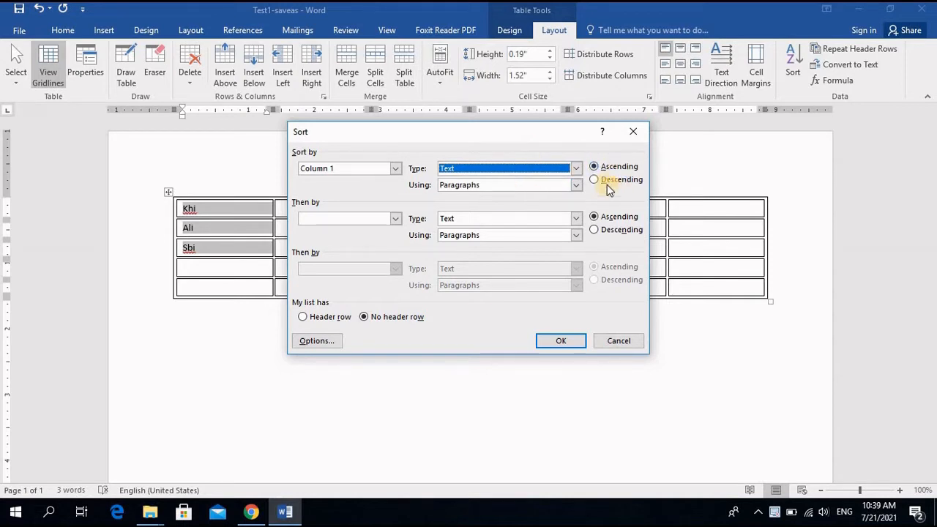
left_click(595, 168)
left_click(562, 339)
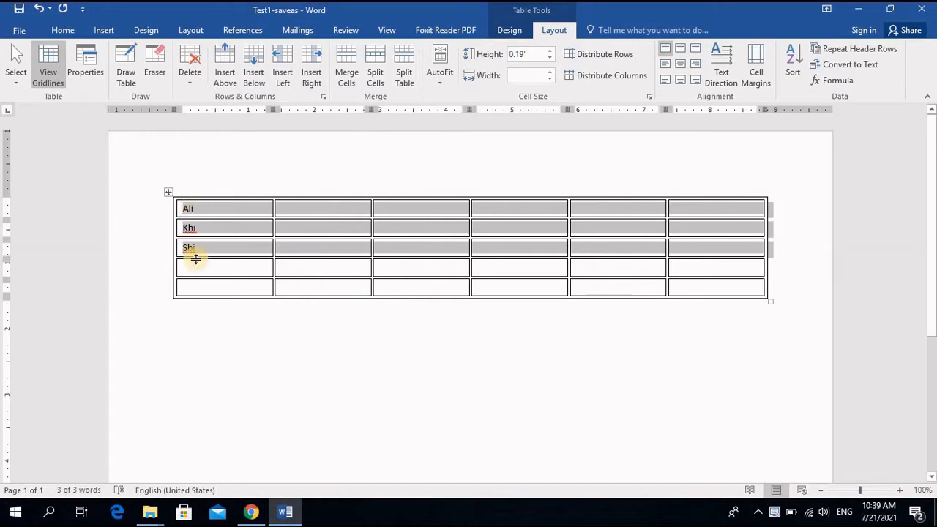
Step: Sort the three filled rows again by Column 1, in descending order
left_click(790, 73)
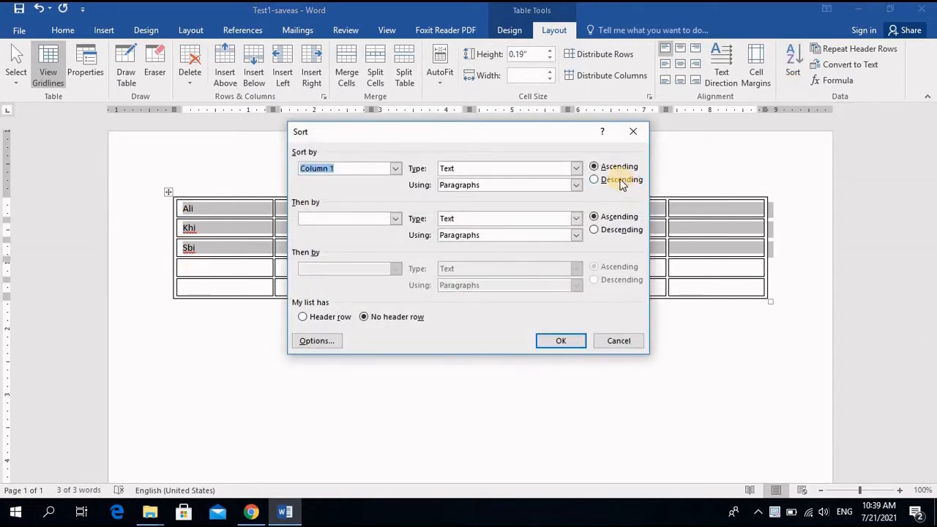
left_click(620, 183)
left_click(564, 341)
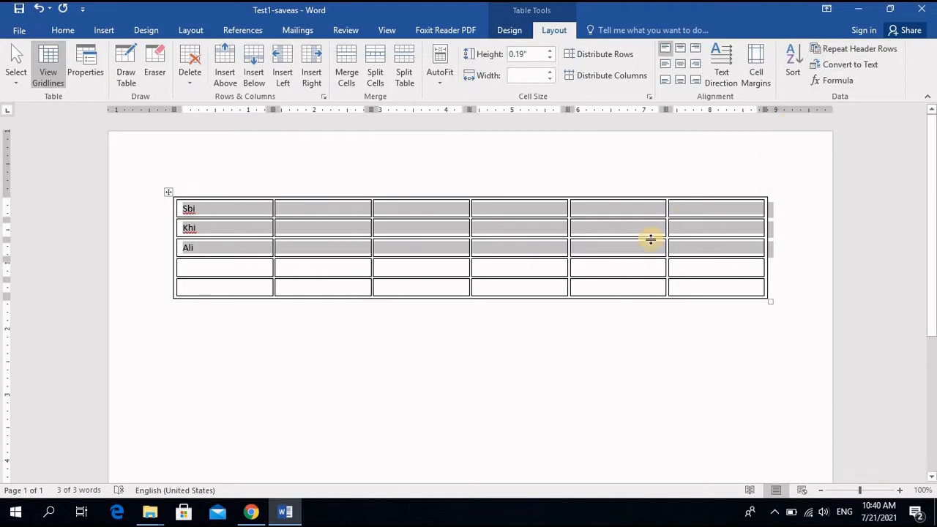
Step: Delete the sorted table so the document is empty
left_click(461, 321)
key("ctrl+a")
key("Delete")
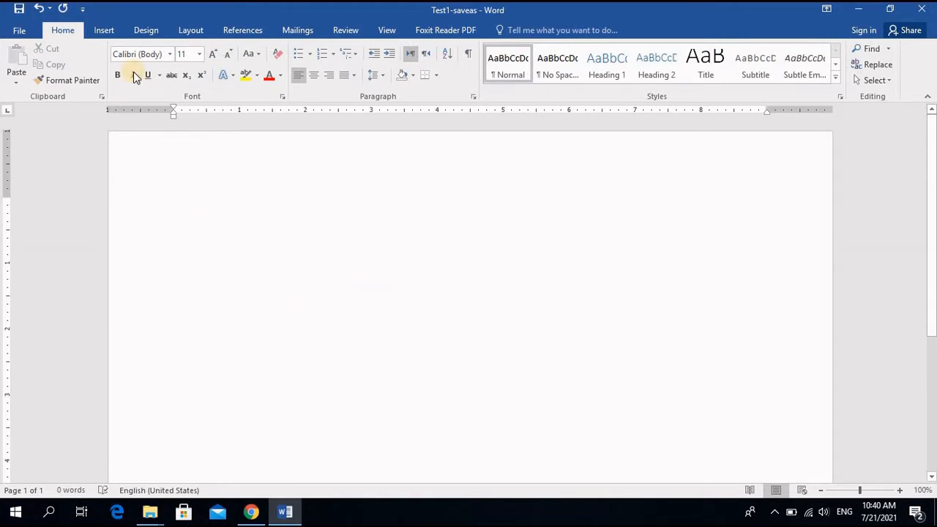
Step: Insert a table with 5 columns and 700 rows, keeping the automatic fixed column width
left_click(106, 31)
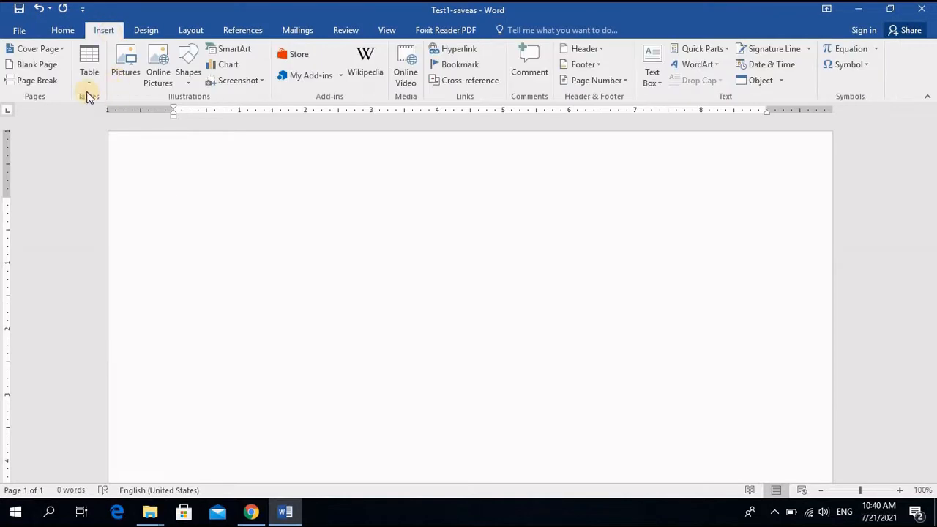
left_click(88, 73)
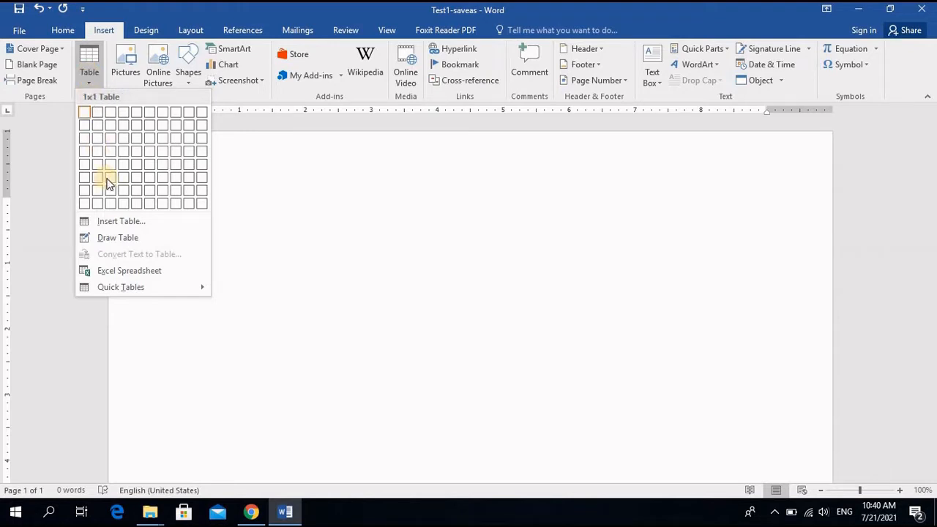
left_click(122, 221)
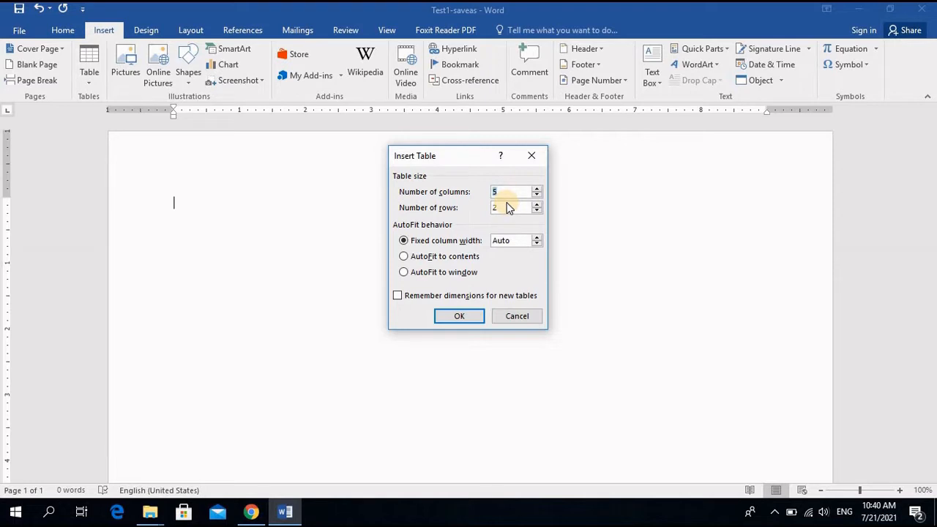
left_click_drag(497, 207, 482, 209)
type("5")
key("BackSpace")
type("700")
left_click(461, 316)
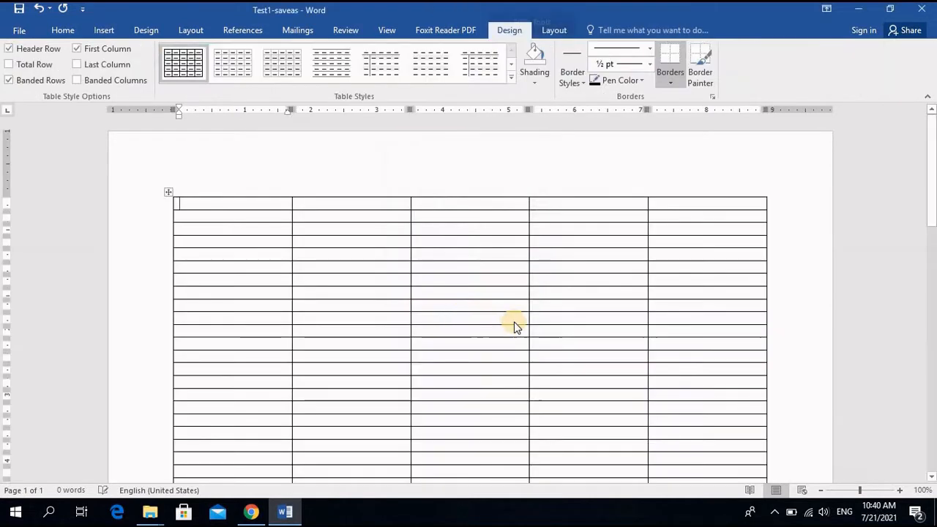
Step: Fill the table's first row with the headers Name, Bacth, City, Country and Region
scroll(563, 317, "down", 10)
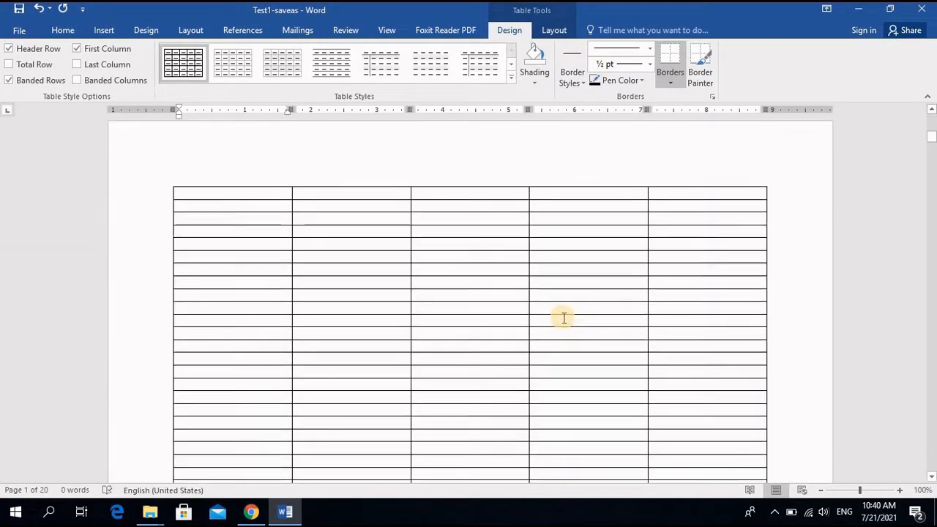
scroll(569, 319, "down", 10)
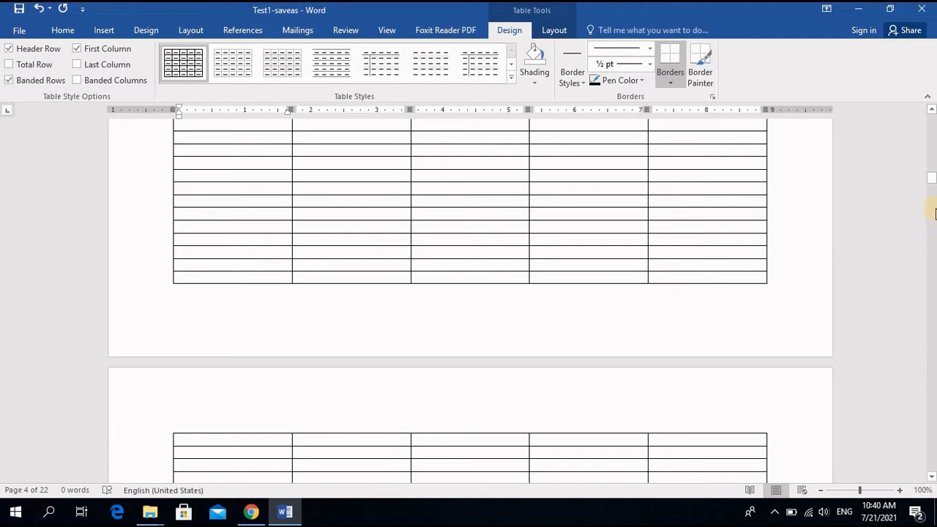
left_click_drag(932, 183, 930, 168)
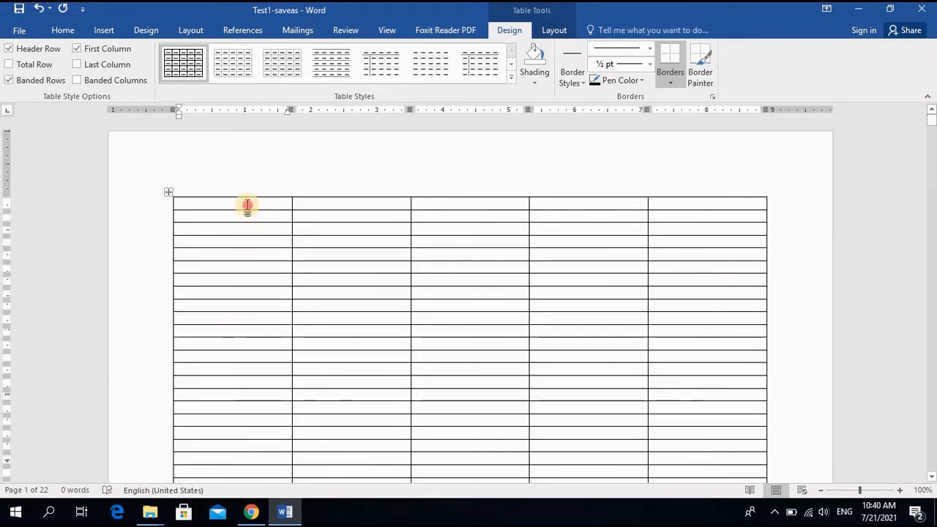
type("Name")
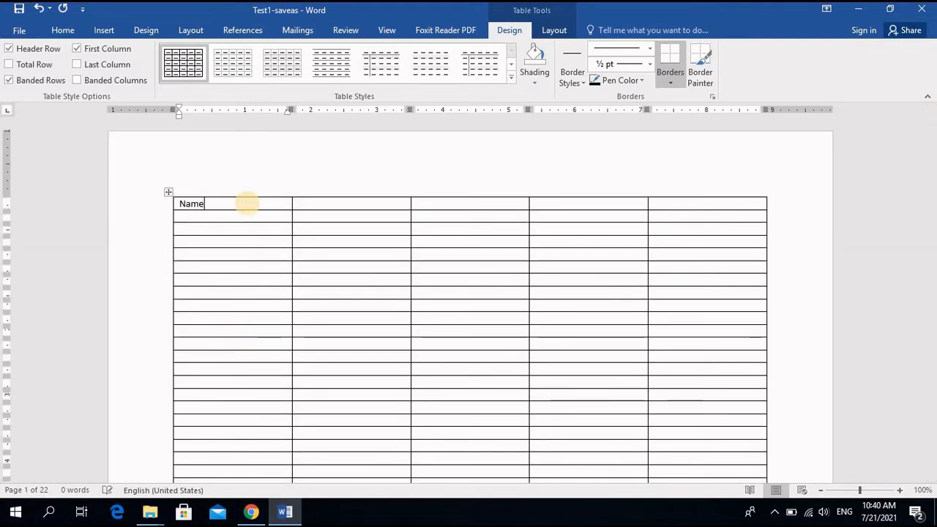
left_click(326, 199)
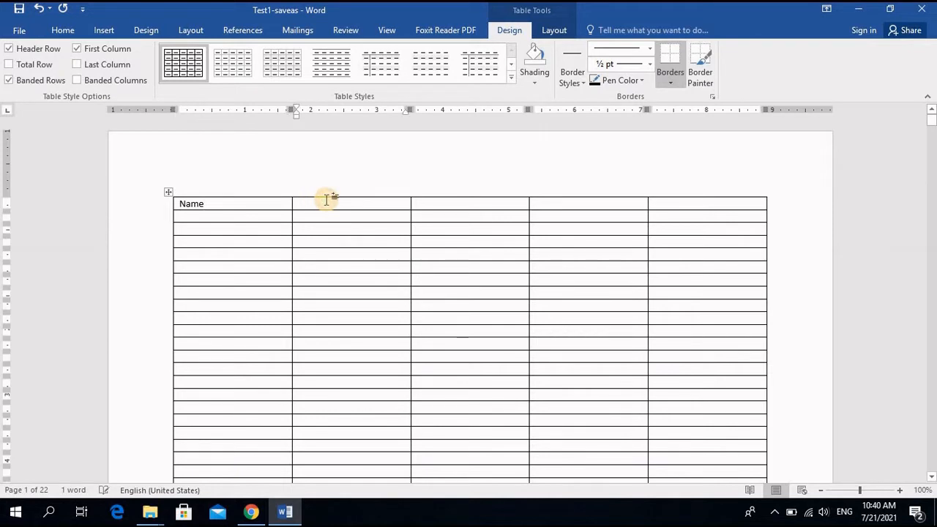
type("Bacth")
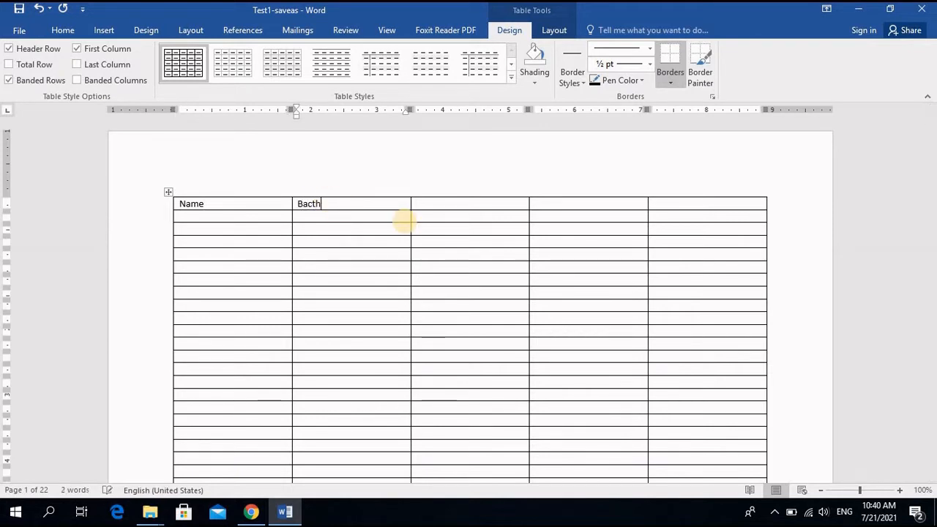
left_click(471, 209)
type("City")
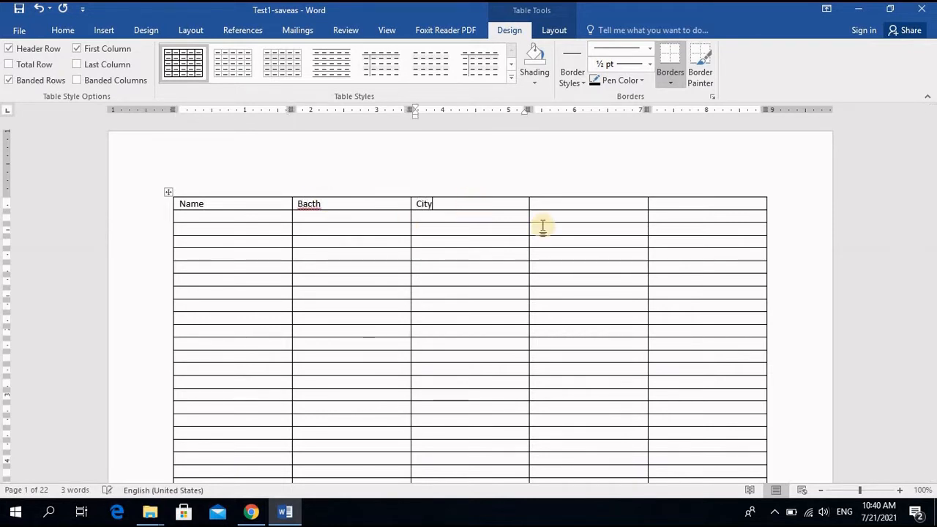
left_click(600, 202)
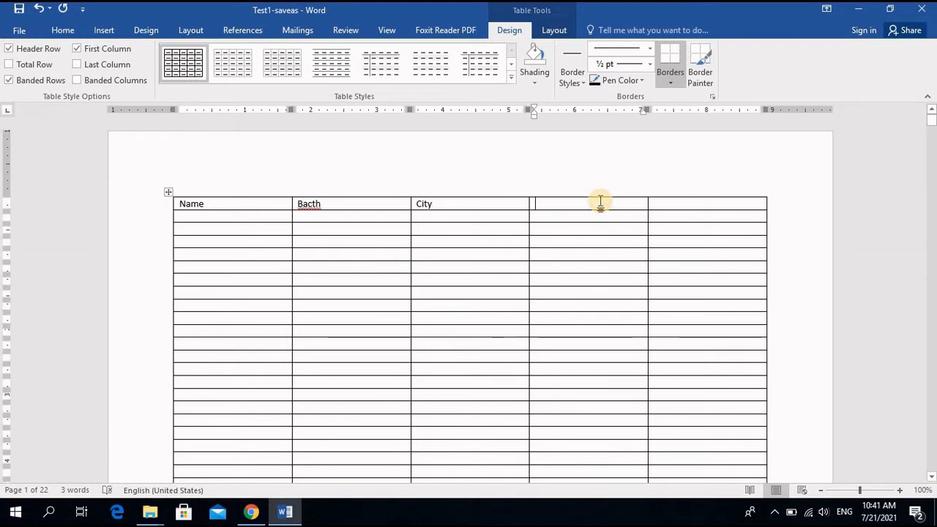
type("Country")
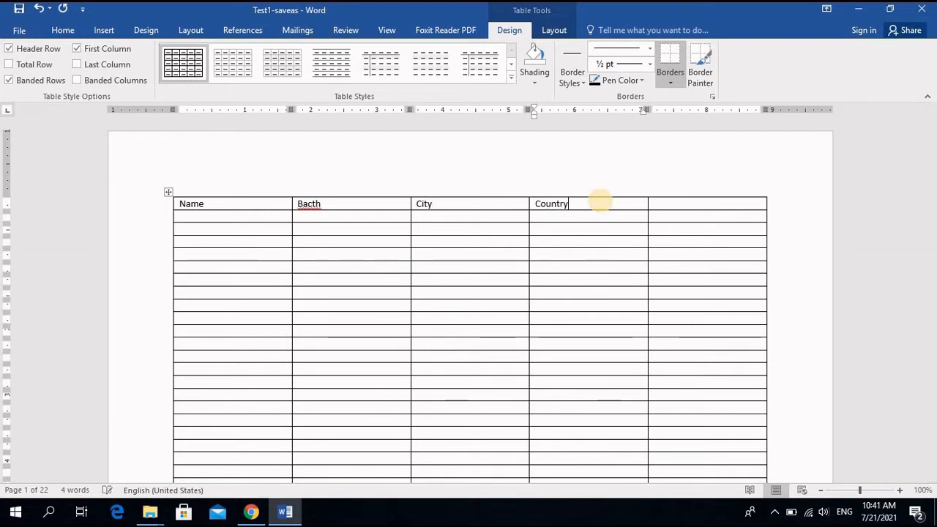
left_click(737, 207)
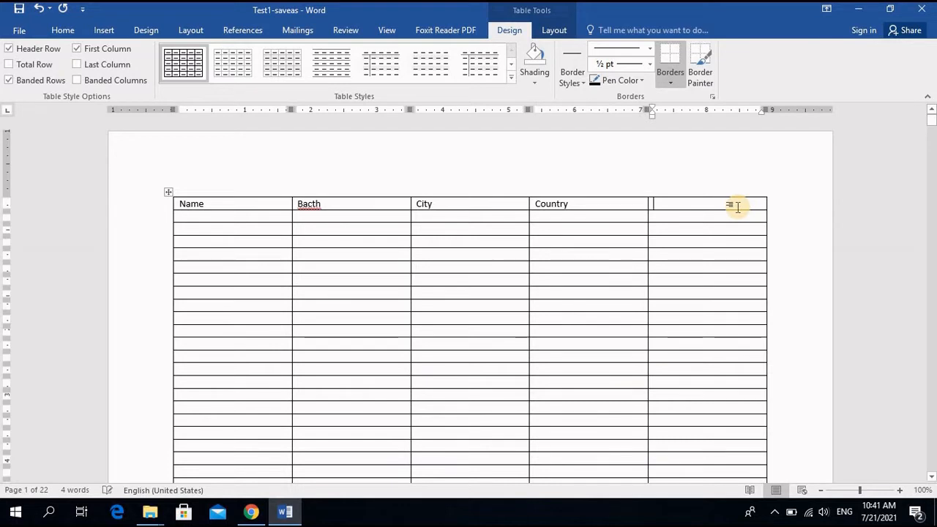
type("Regio")
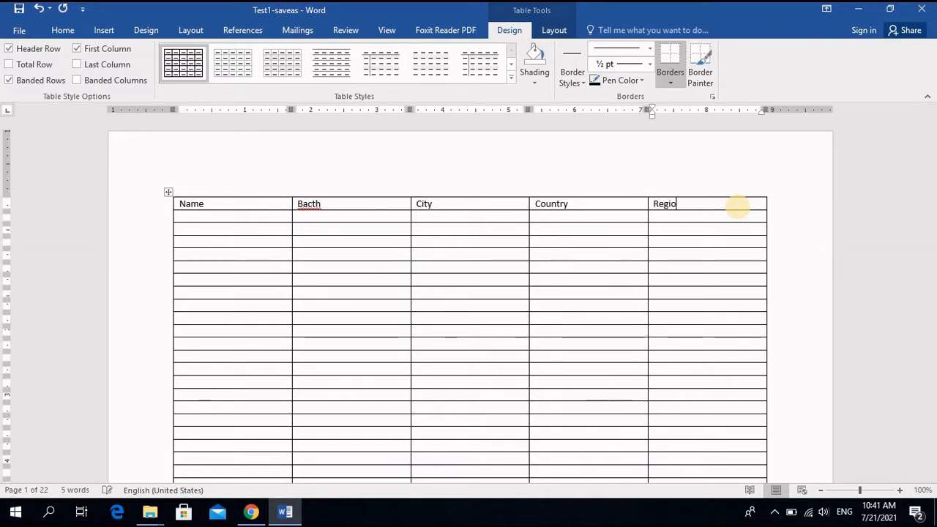
type("n")
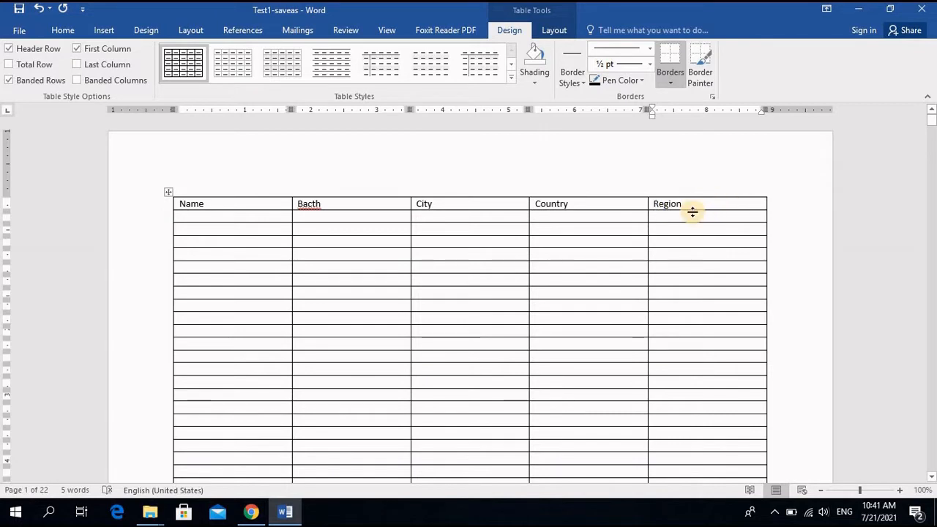
Step: Select the whole header row and set it to repeat on every page of the table
scroll(692, 211, "down", 10)
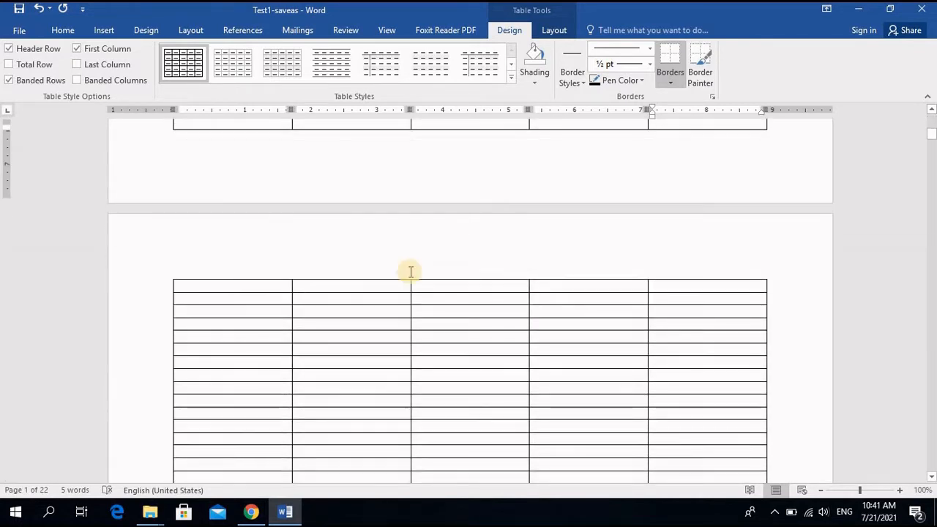
scroll(483, 291, "up", 10)
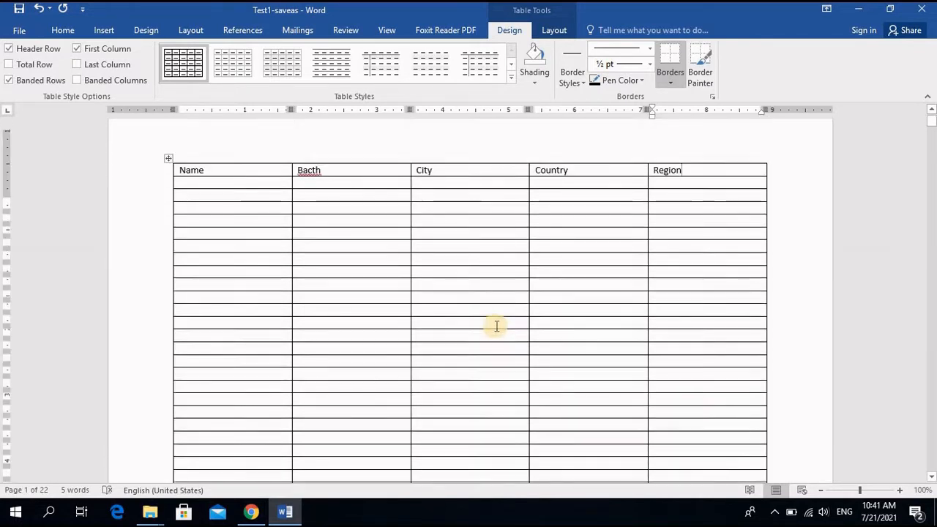
scroll(496, 326, "up", 1)
left_click_drag(700, 203, 247, 195)
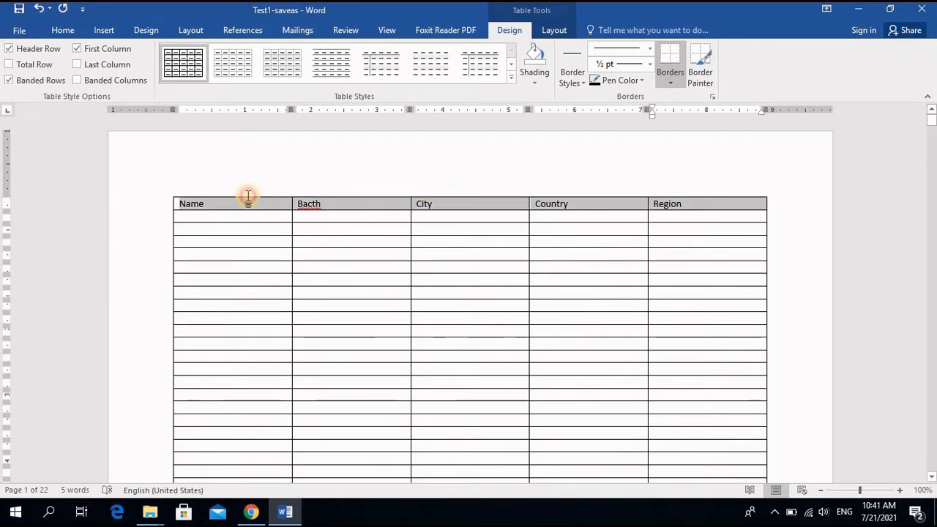
left_click(562, 33)
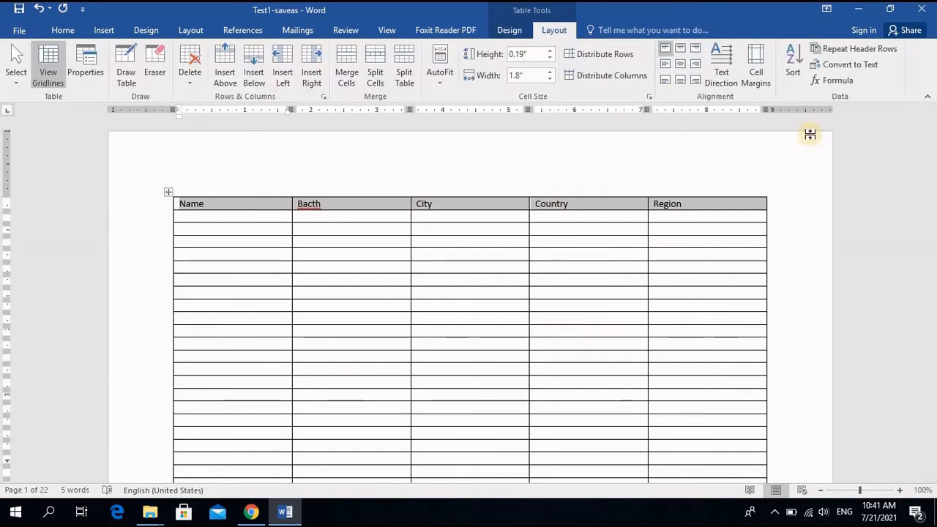
left_click(877, 51)
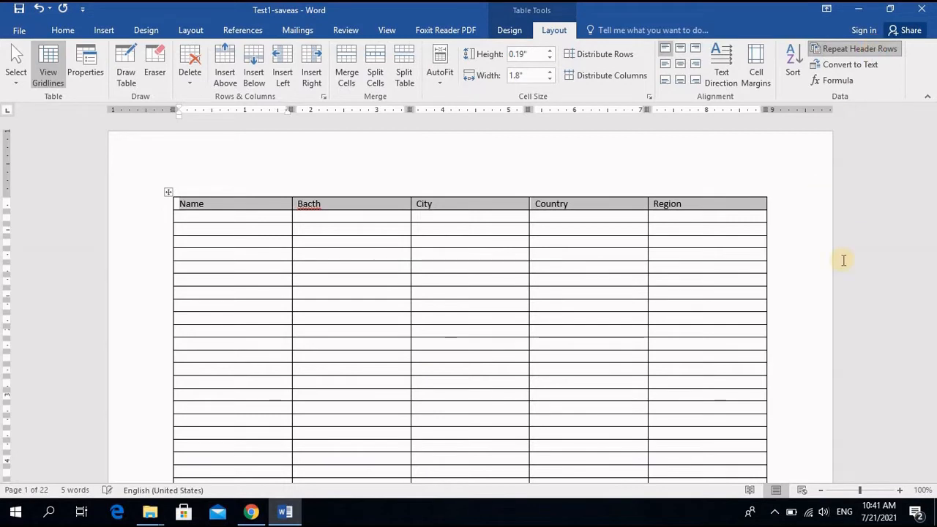
Step: Look through the table's following pages to check whether the header row appears at the start of each
scroll(563, 305, "down", 2)
scroll(564, 304, "down", 15)
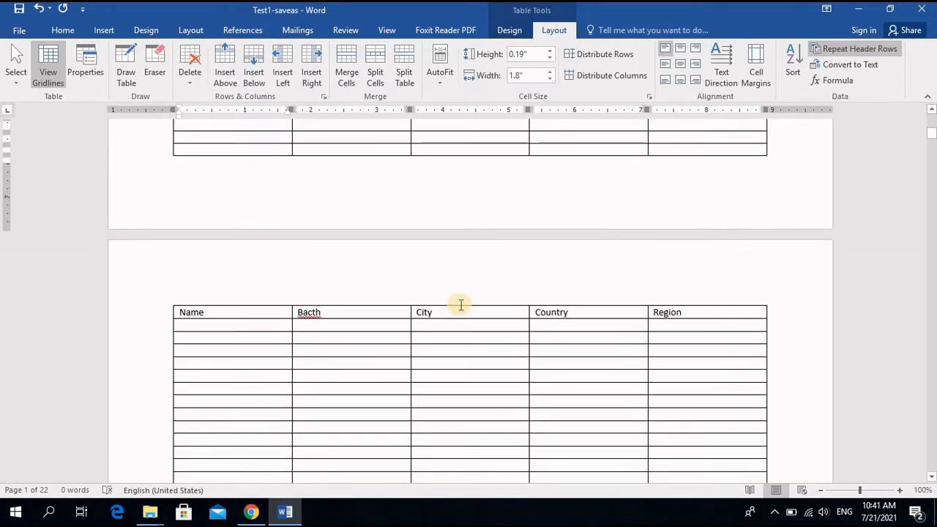
scroll(531, 339, "down", 10)
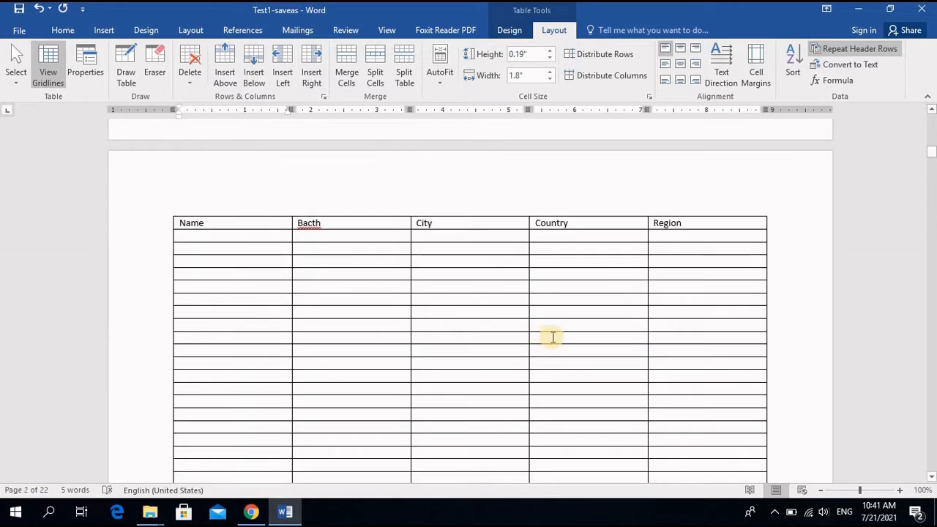
scroll(552, 337, "up", 4)
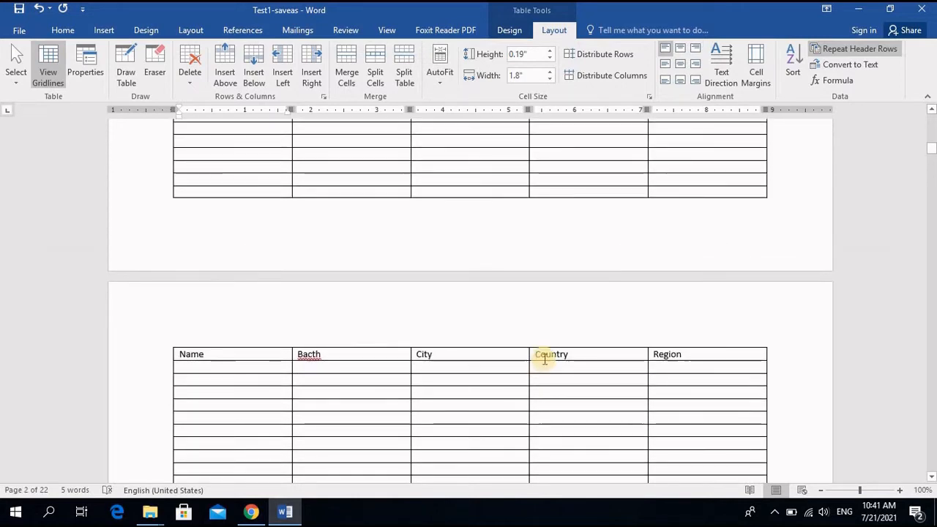
scroll(544, 360, "down", 5)
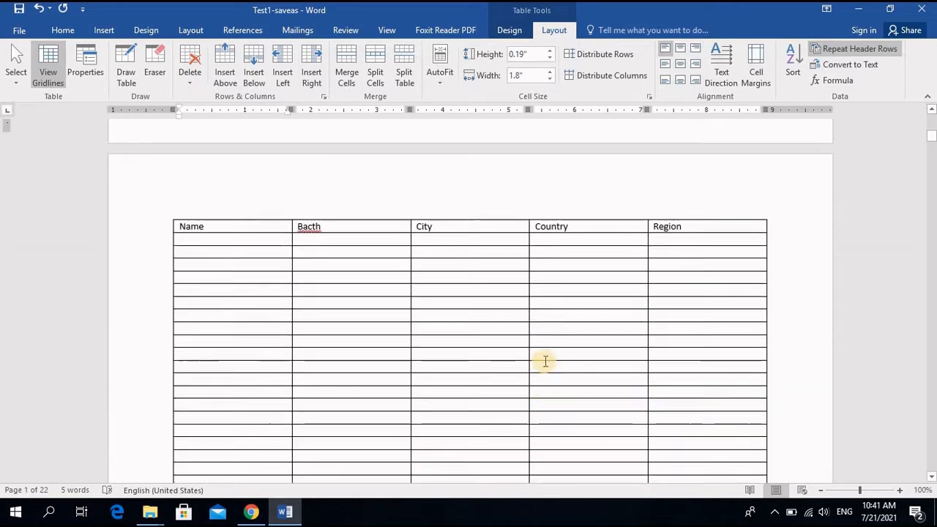
scroll(546, 361, "down", 1)
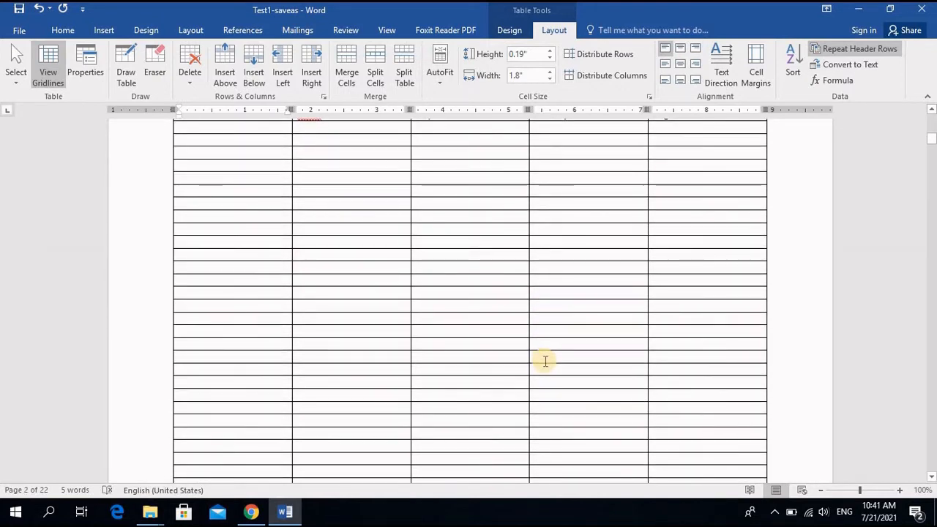
scroll(545, 360, "up", 8)
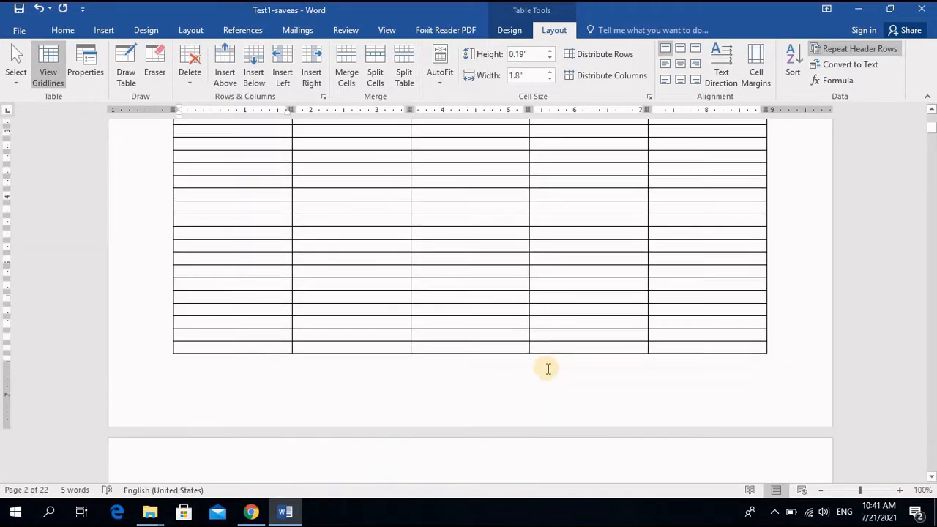
scroll(556, 369, "up", 10)
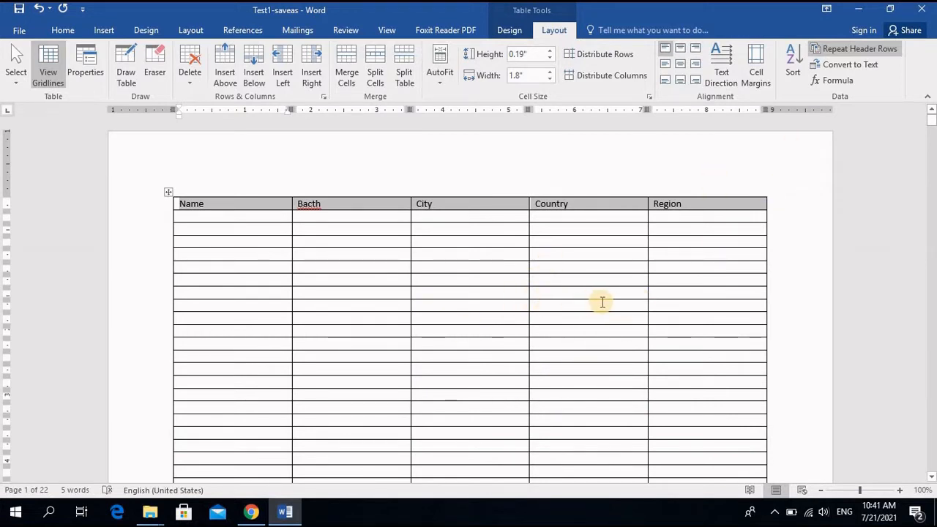
Step: Turn off the repeating header row and check the start of the second page
left_click(849, 48)
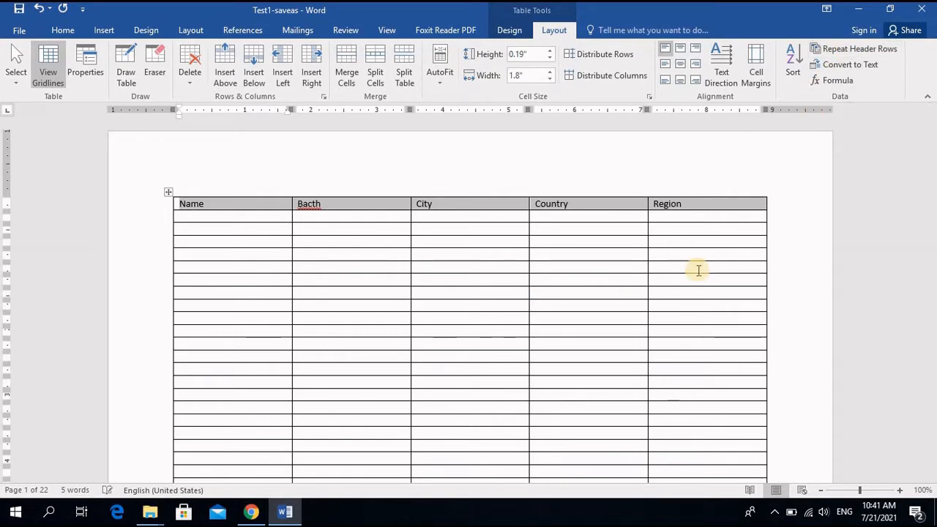
scroll(671, 320, "down", 15)
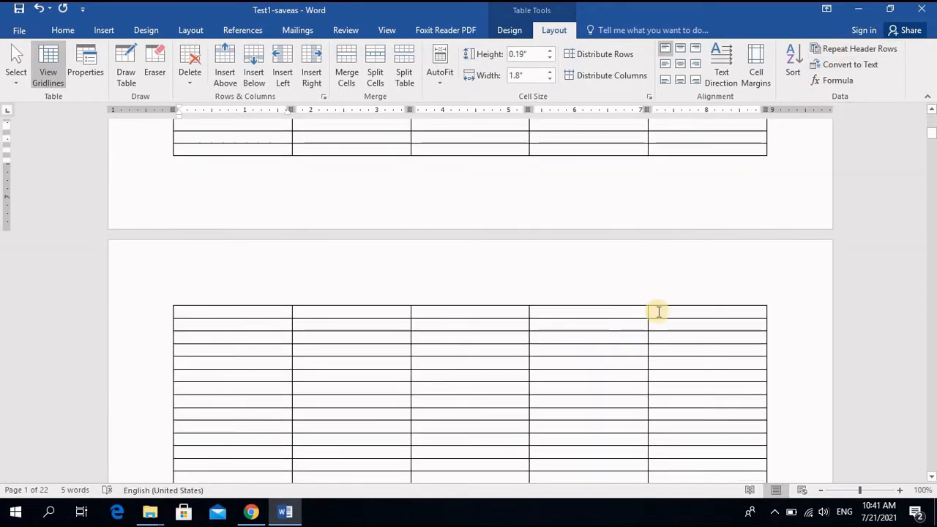
scroll(696, 314, "up", 3)
scroll(697, 314, "down", 6)
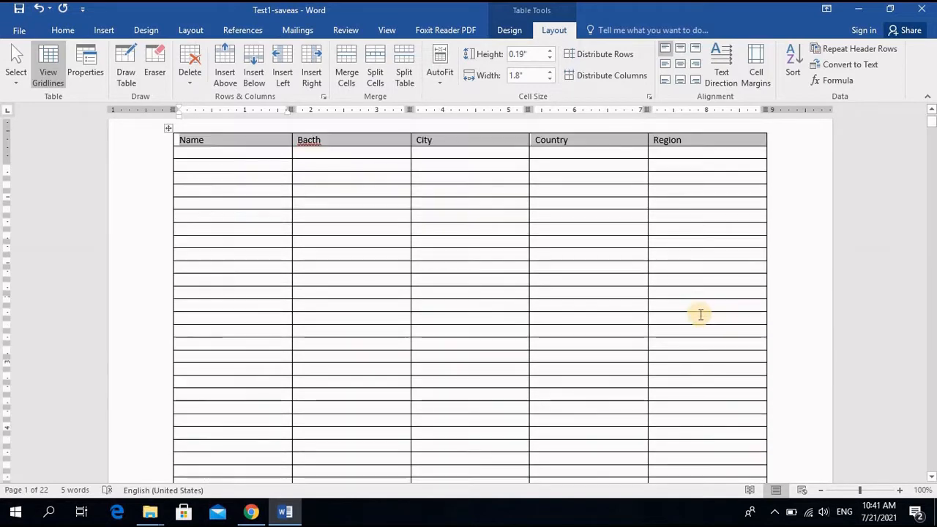
scroll(848, 224, "up", 2)
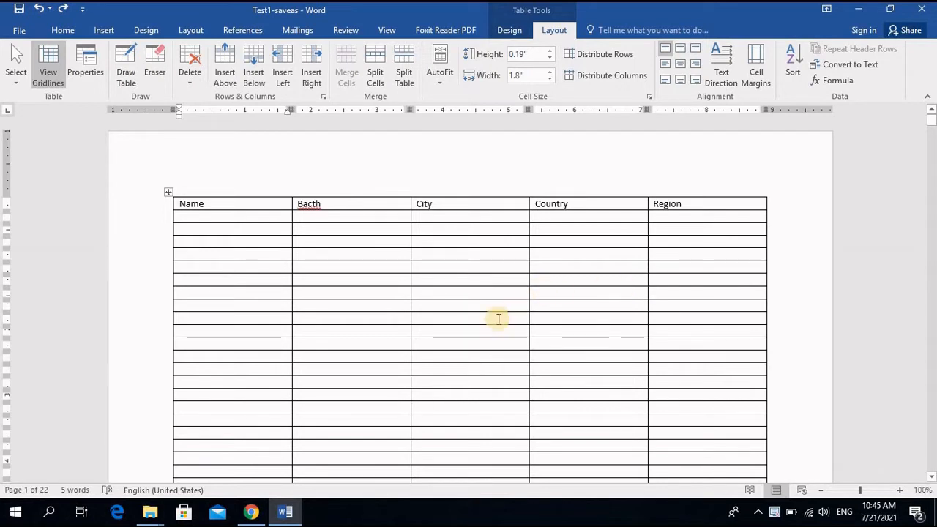
Step: Delete the entire multi-page table and insert a new table with 3 columns and 2 rows
key("ctrl+a")
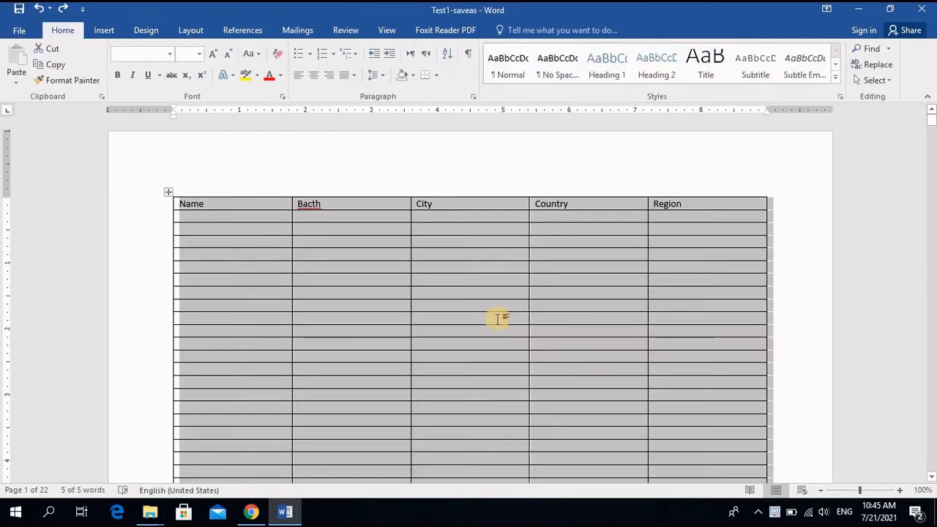
key("Delete")
left_click(101, 30)
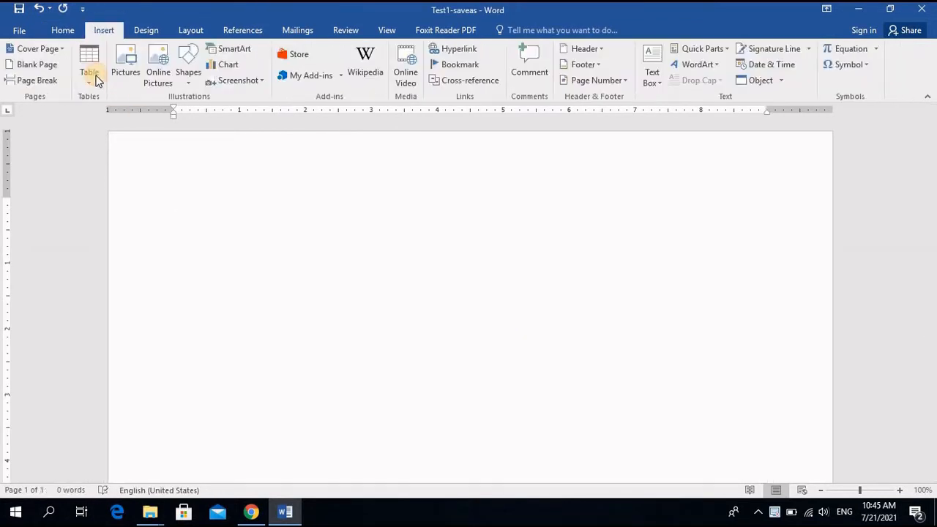
left_click(96, 77)
left_click(119, 132)
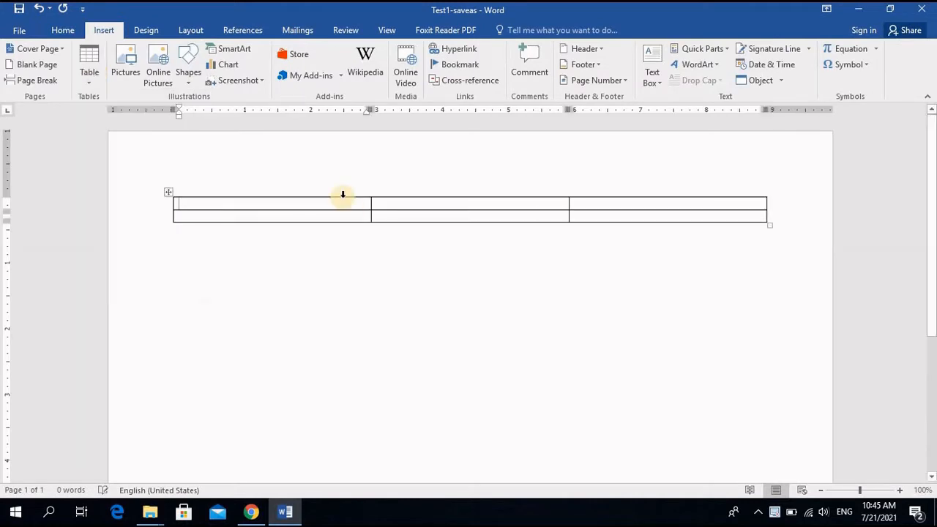
Step: Fill the first row with ada, dsa and fdsa, and the second row with sad, fddsa and fsa
type("ada")
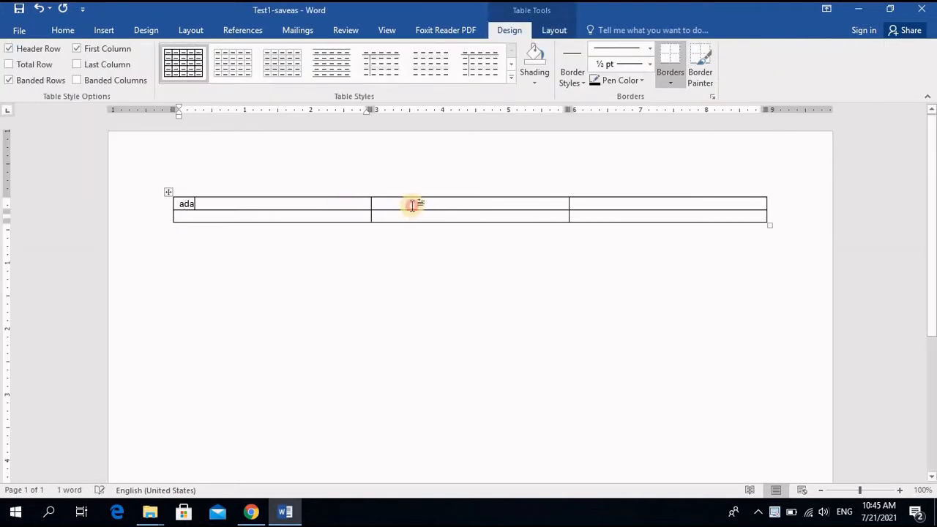
left_click(412, 204)
type("dsa")
left_click(581, 204)
type("fdsa")
left_click(587, 215)
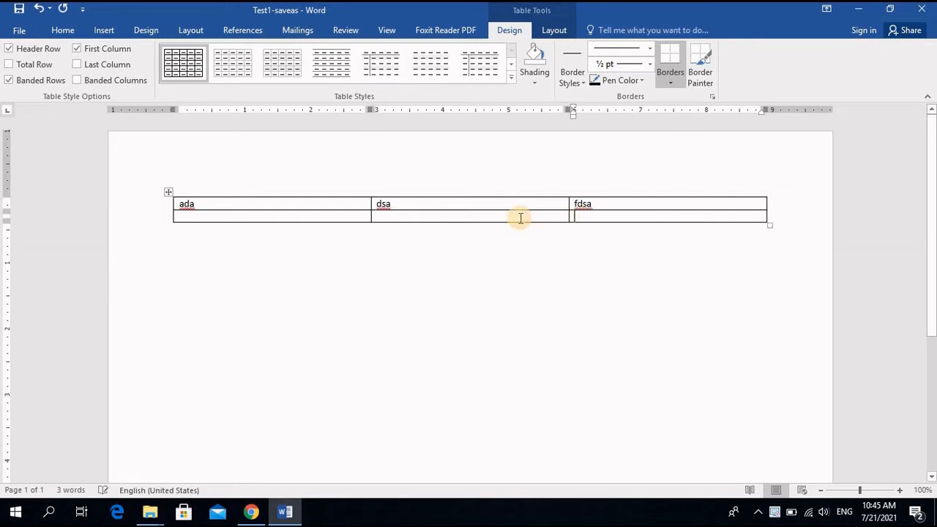
type("fddsa")
left_click(603, 217)
type("fsa")
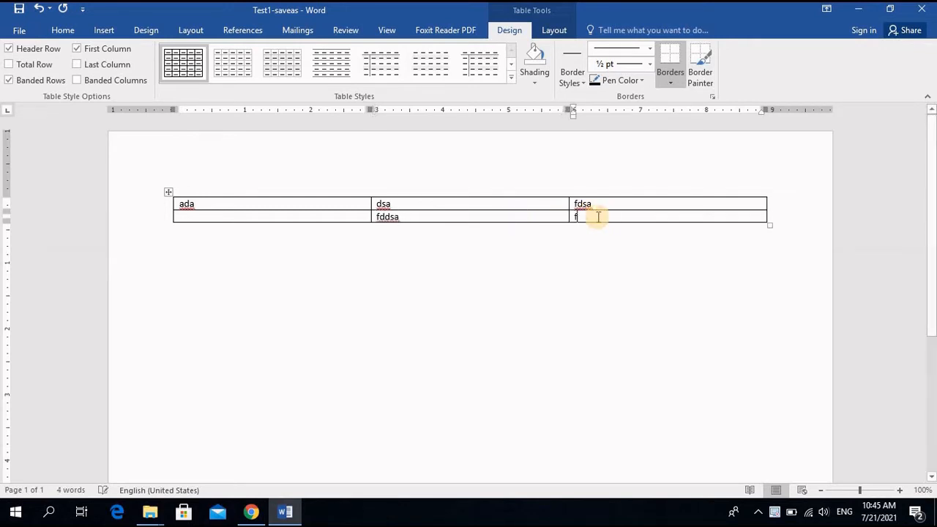
left_click(337, 215)
type("sad")
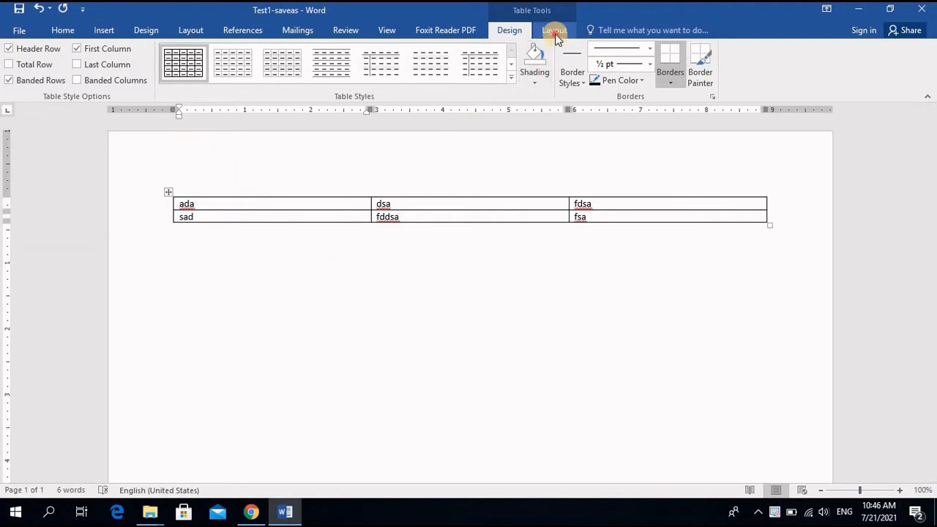
Step: Convert the 3-column table to plain text with the entries separated by tabs
left_click(554, 31)
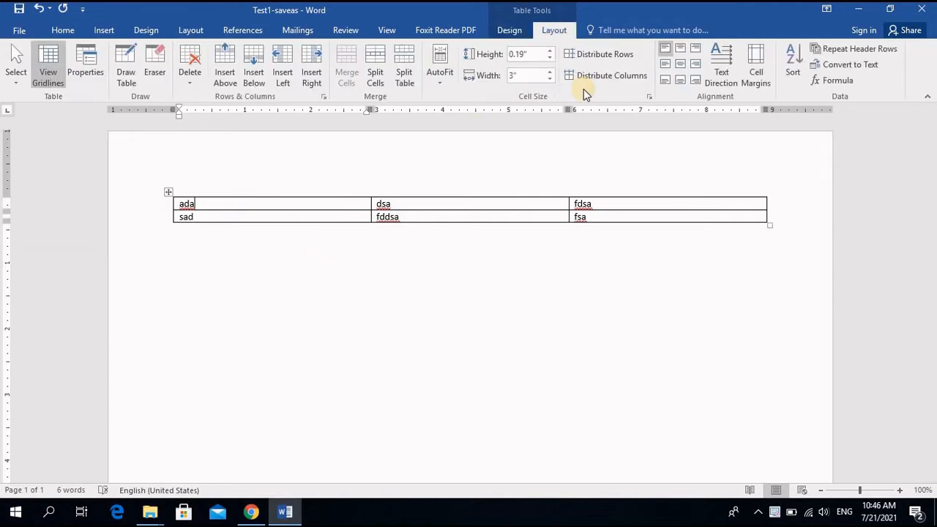
left_click(849, 66)
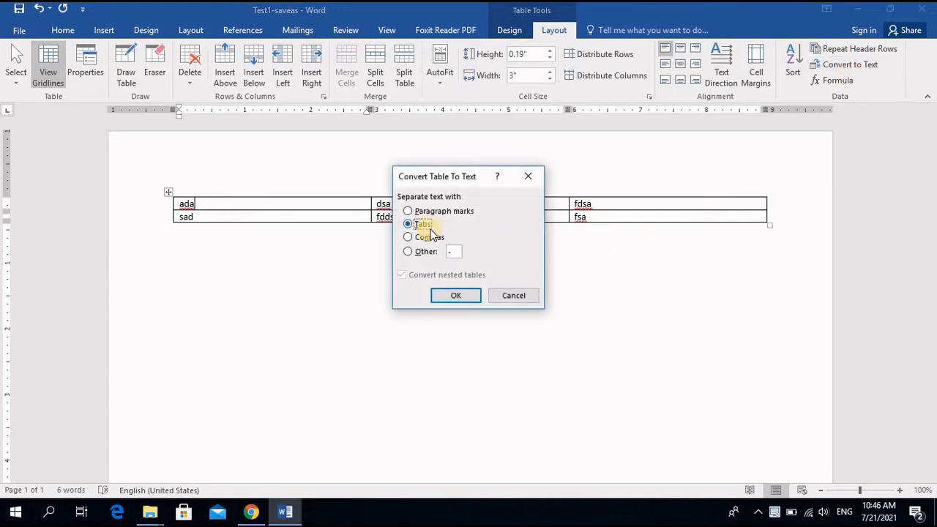
left_click(456, 296)
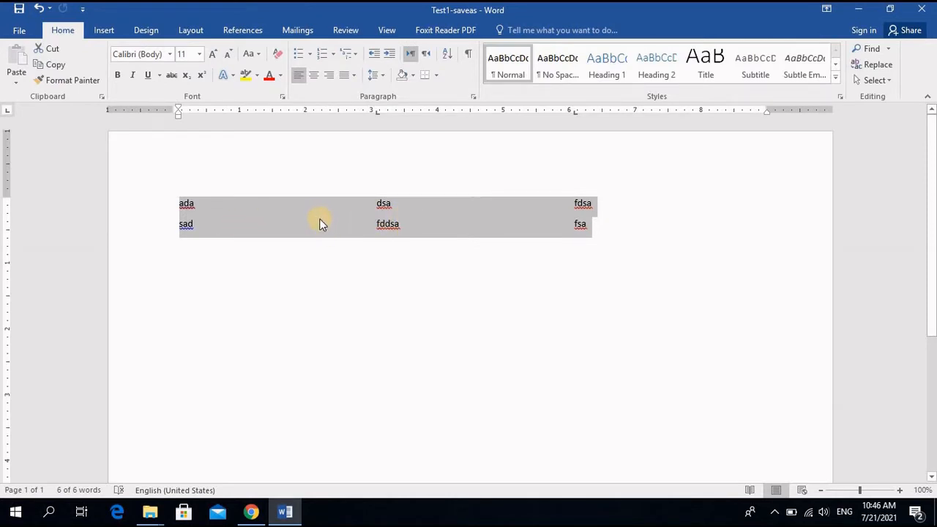
Step: Convert the selected text back to a table with 3 columns and fixed column width, separating the text at tabs
left_click(112, 34)
left_click(87, 86)
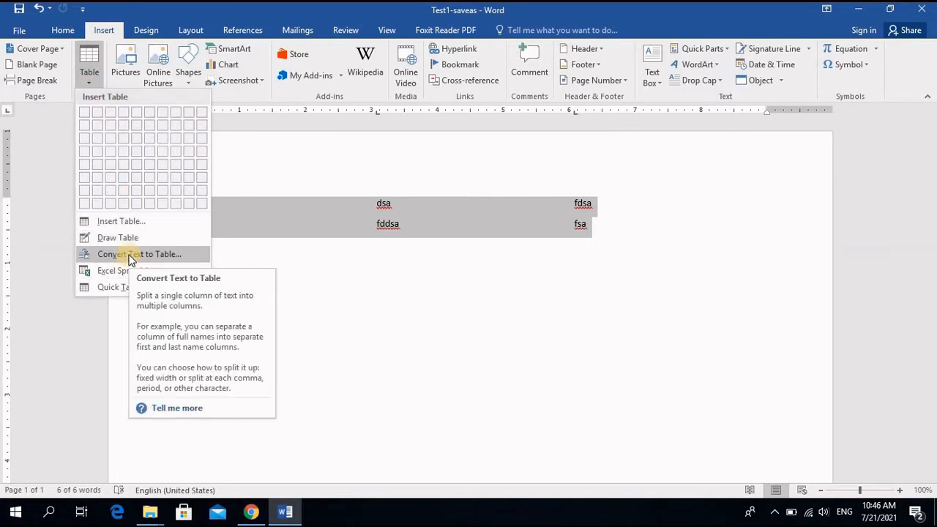
left_click(130, 254)
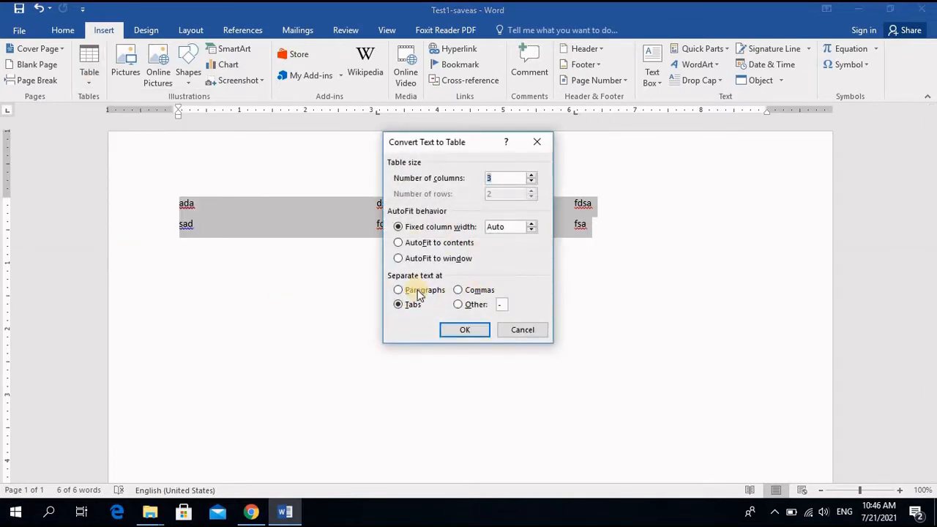
left_click(467, 330)
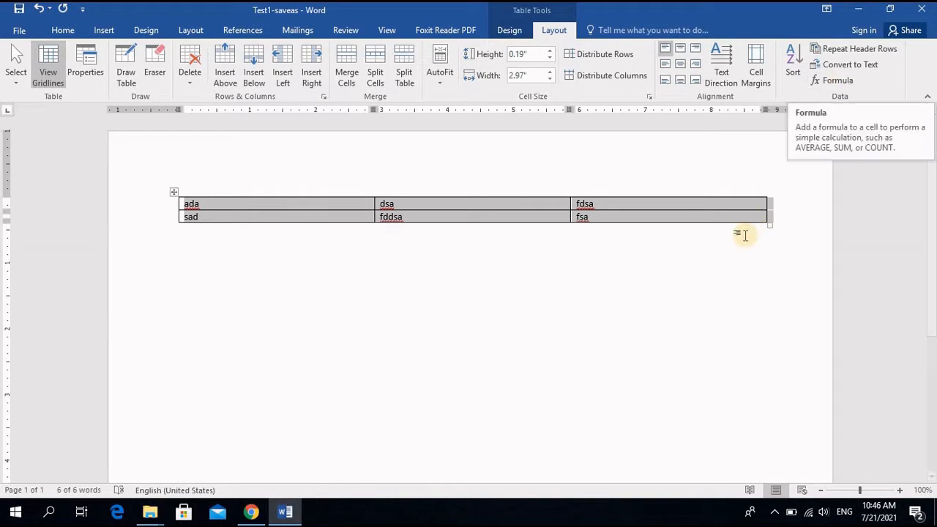
Step: Insert a second table with 5 columns and 4 rows below the existing table
left_click(380, 260)
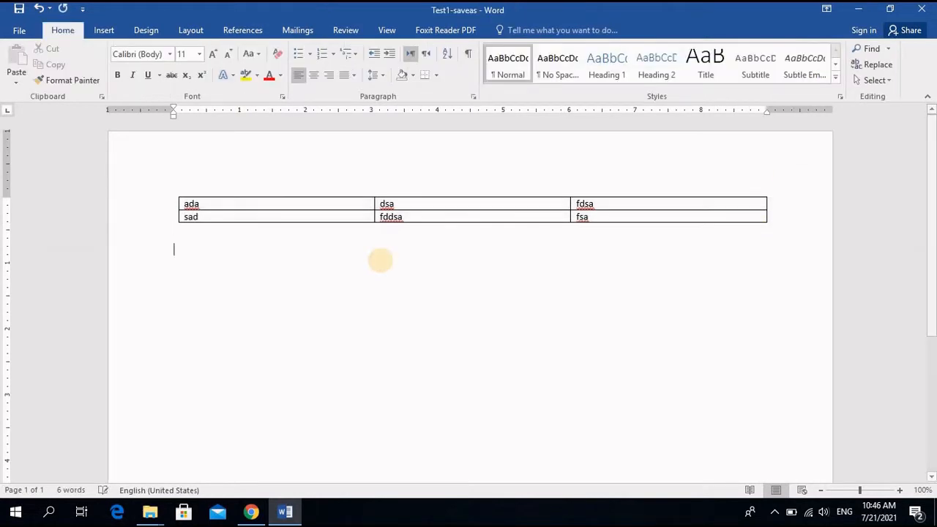
left_click(103, 30)
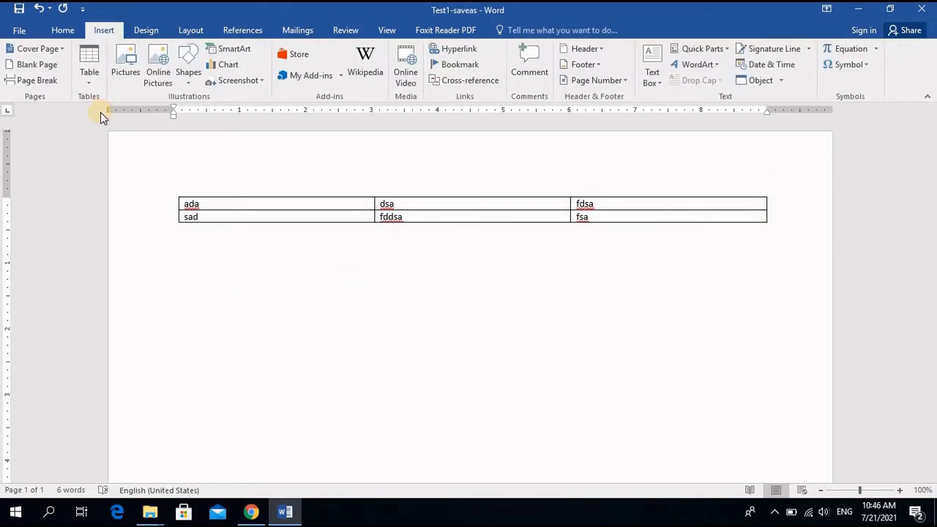
left_click(94, 81)
left_click(133, 154)
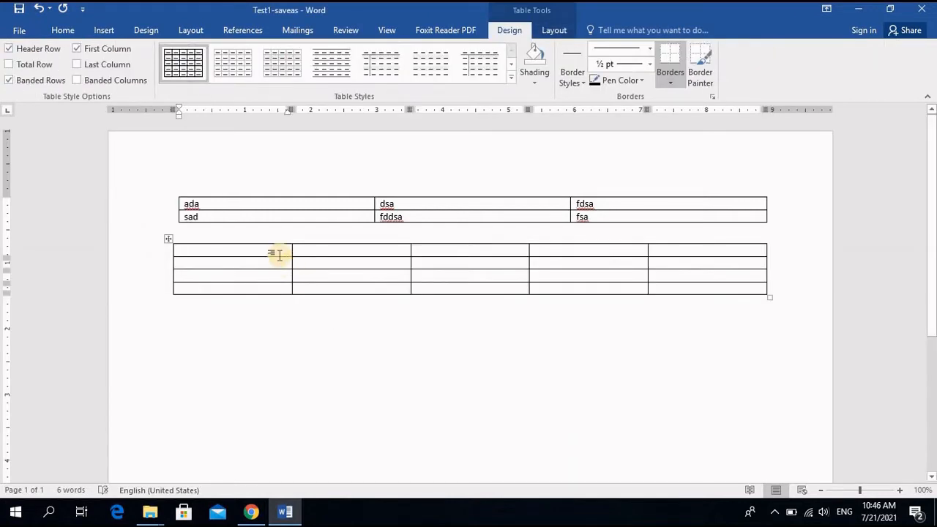
Step: Enter 5, 3 and 2 in the first three cells of the new table's first column
type("5")
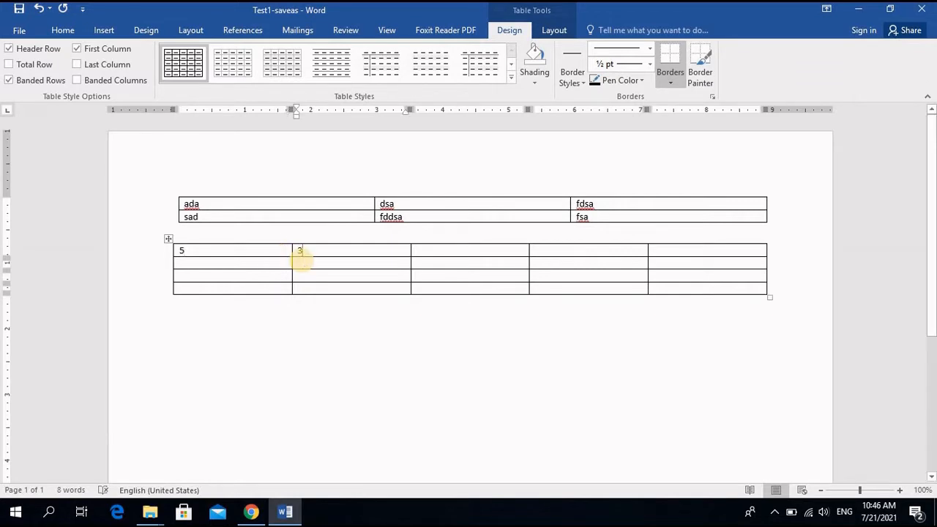
key("BackSpace")
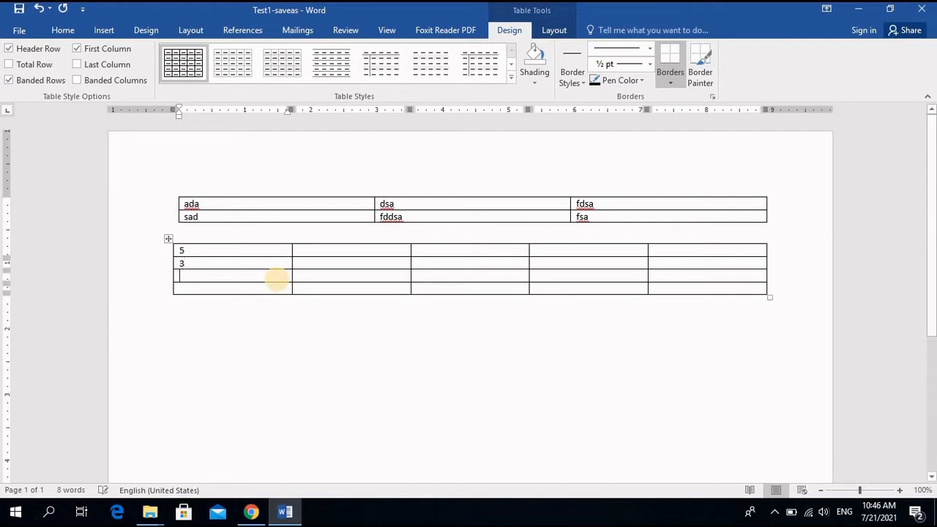
type("2")
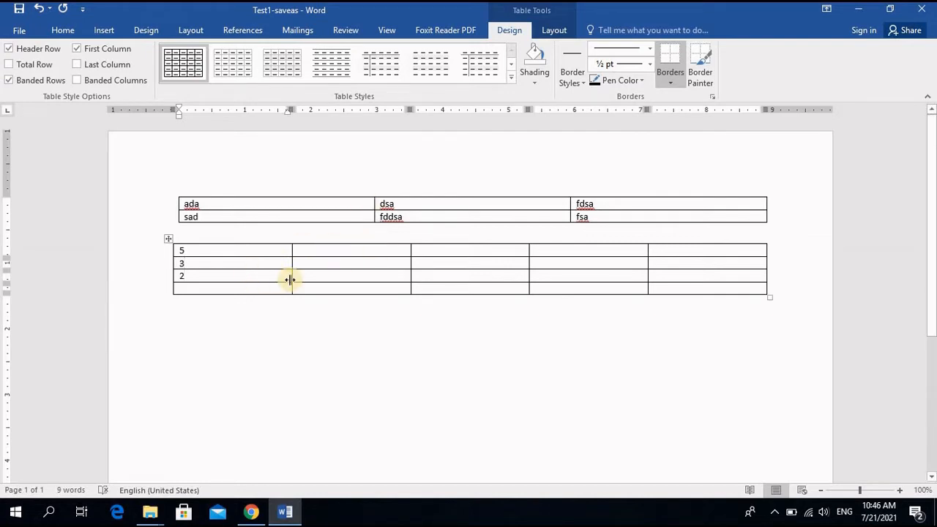
Step: Try the formula =SUM(ABOVE) in the last cell of the second table's first column
left_click(549, 30)
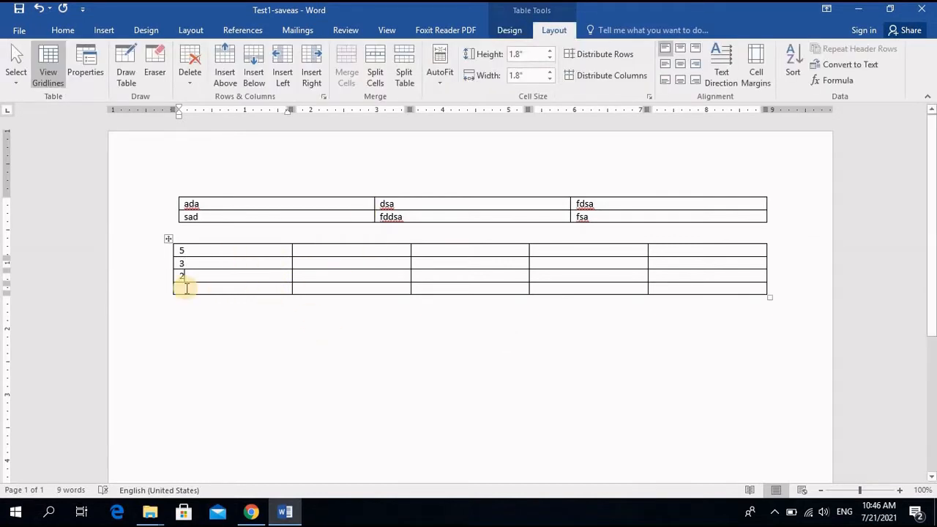
left_click(831, 79)
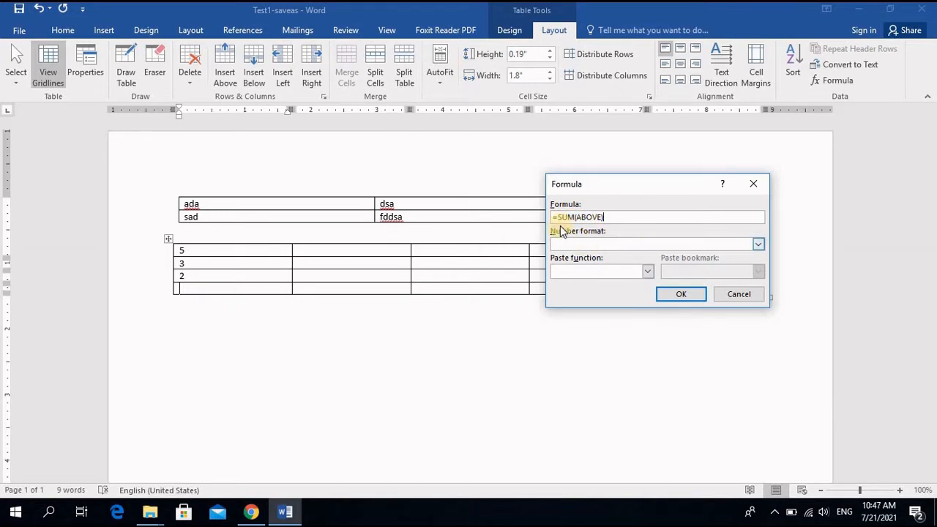
left_click(675, 293)
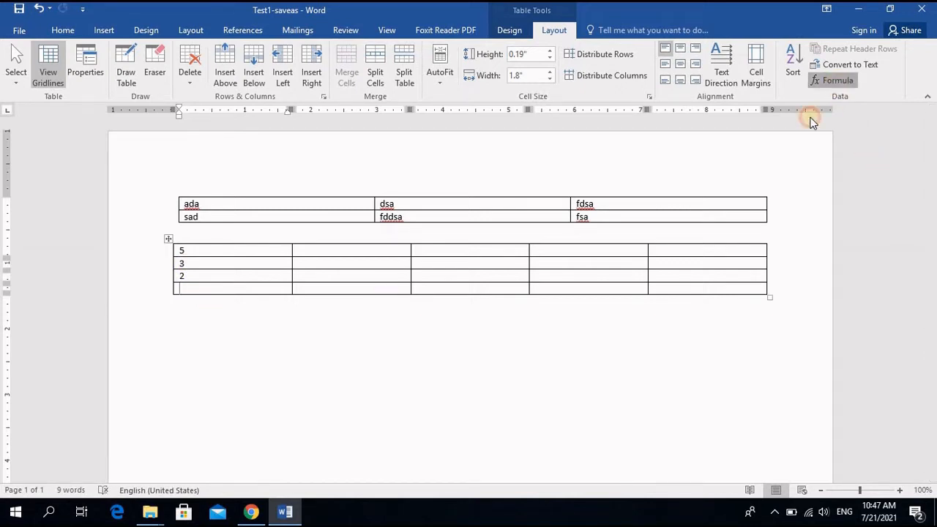
Step: Insert the formula =COUNT(ABOVE) in the last cell of the second table's first column
left_click(833, 79)
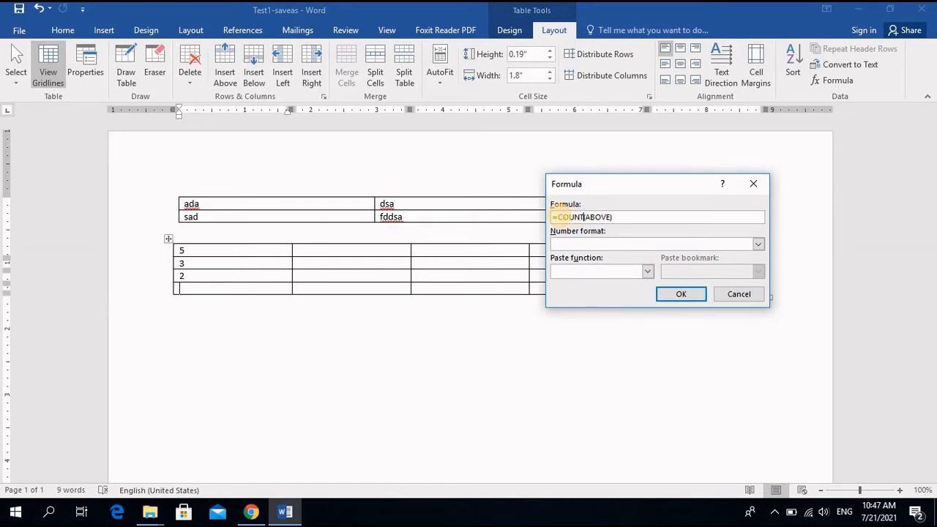
left_click(679, 296)
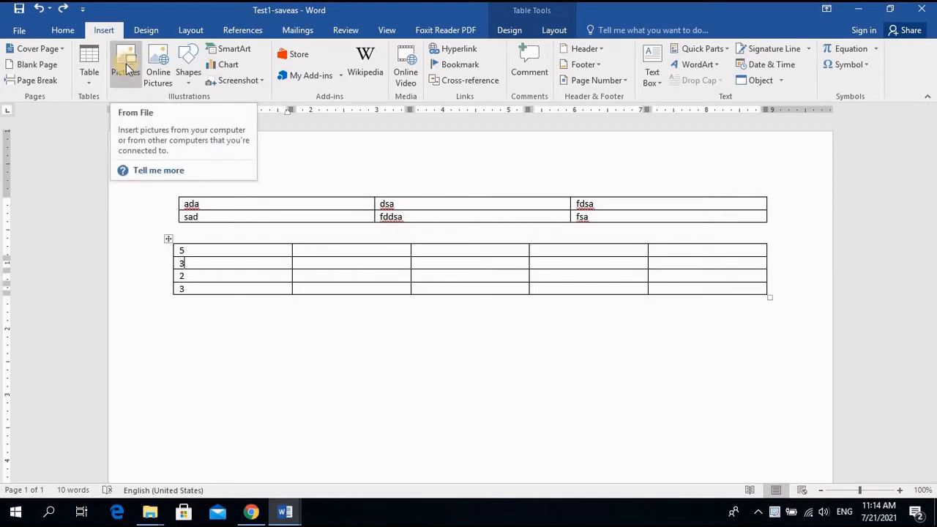
Step: Delete the whole content of the document, including both tables
left_click(349, 330)
key("ctrl+a")
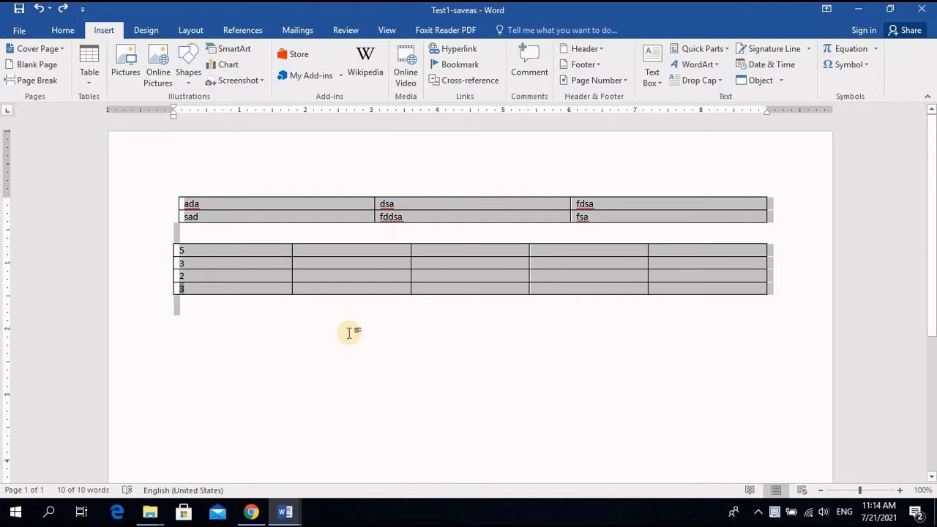
key("Delete")
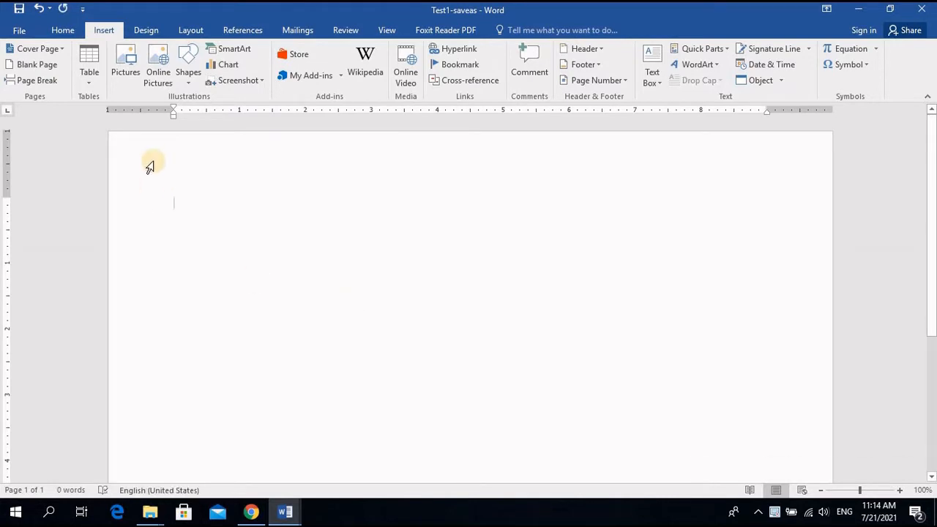
Step: Insert the picture 20210606_195603 from the Images folder inside the ABC folder
left_click(128, 65)
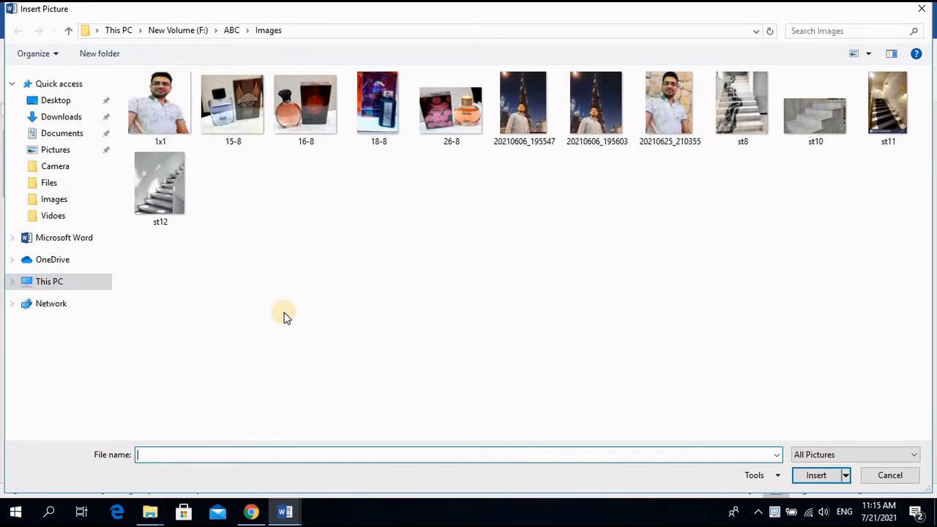
left_click(63, 286)
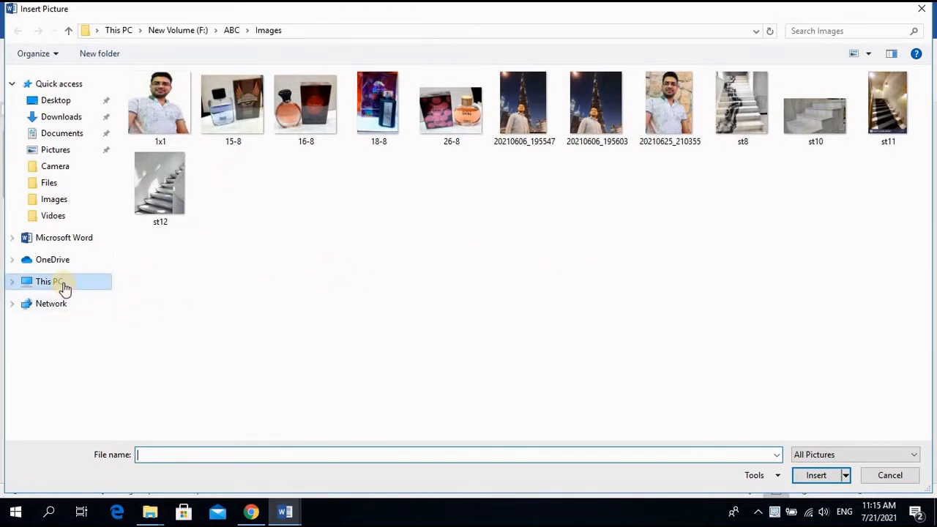
left_click(231, 31)
double_click(164, 125)
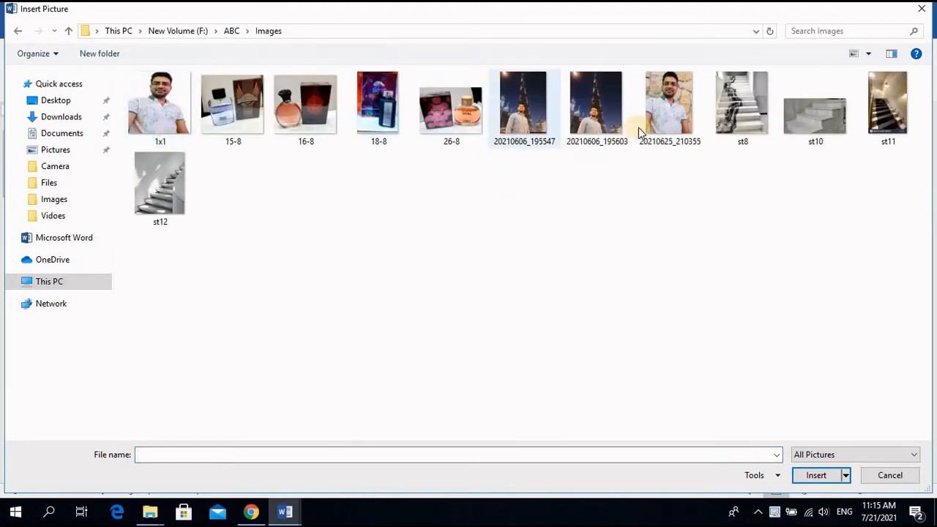
double_click(597, 124)
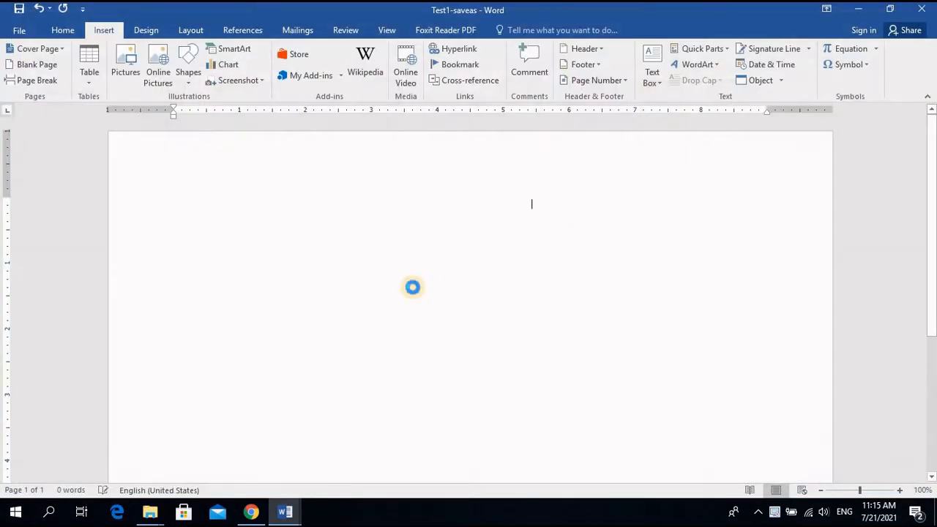
Step: Shrink the inserted picture proportionally from its corner to about 3.5" high and 2.92" wide
scroll(392, 309, "down", 5)
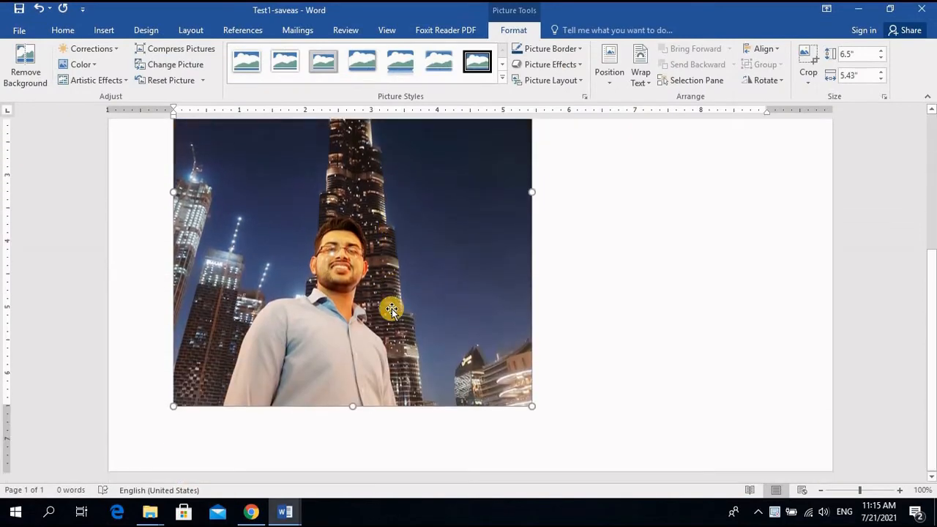
scroll(392, 309, "up", 4)
scroll(389, 342, "down", 5)
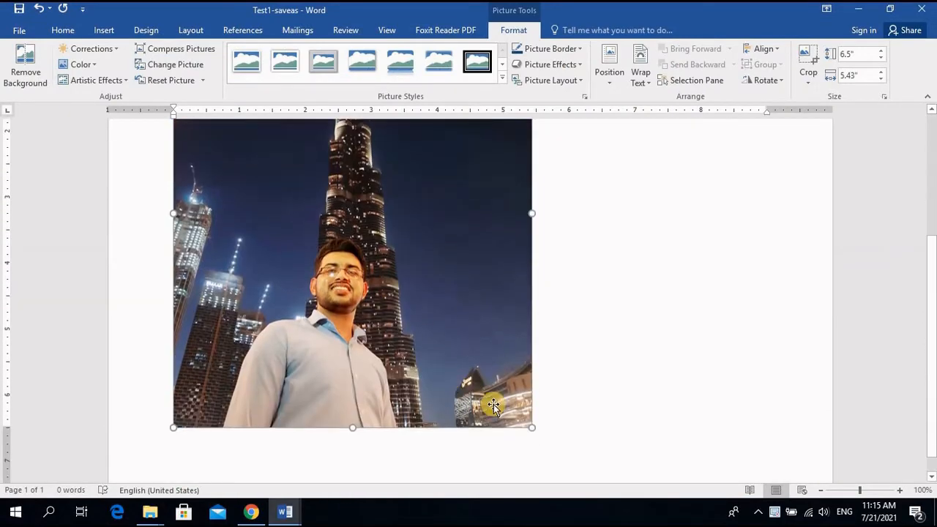
left_click_drag(528, 406, 382, 402)
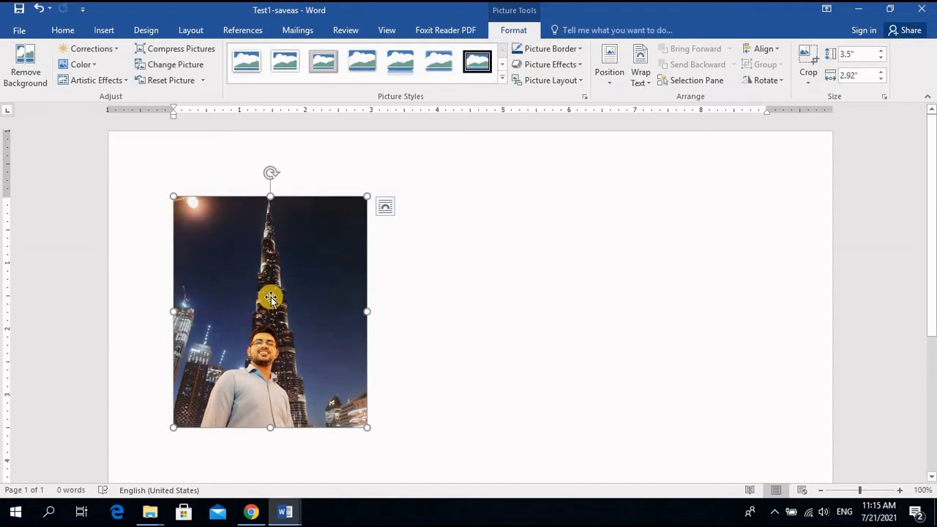
Step: Start background removal on the picture and extend the selection frame to the picture's upper and lower edges
left_click(25, 85)
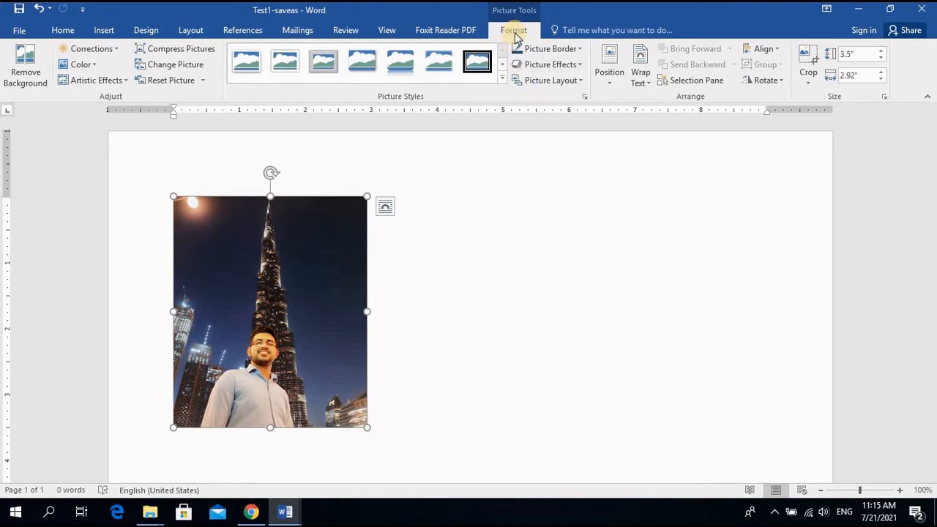
left_click(455, 284)
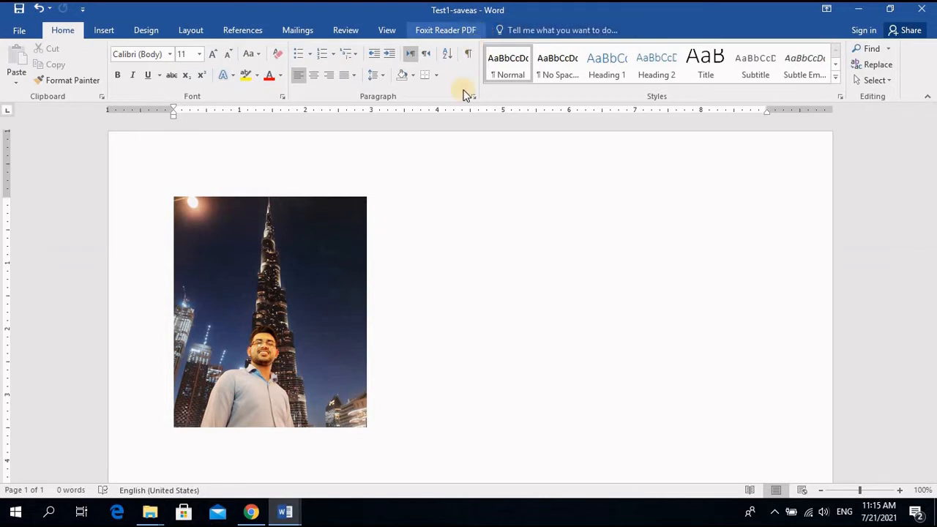
left_click(265, 285)
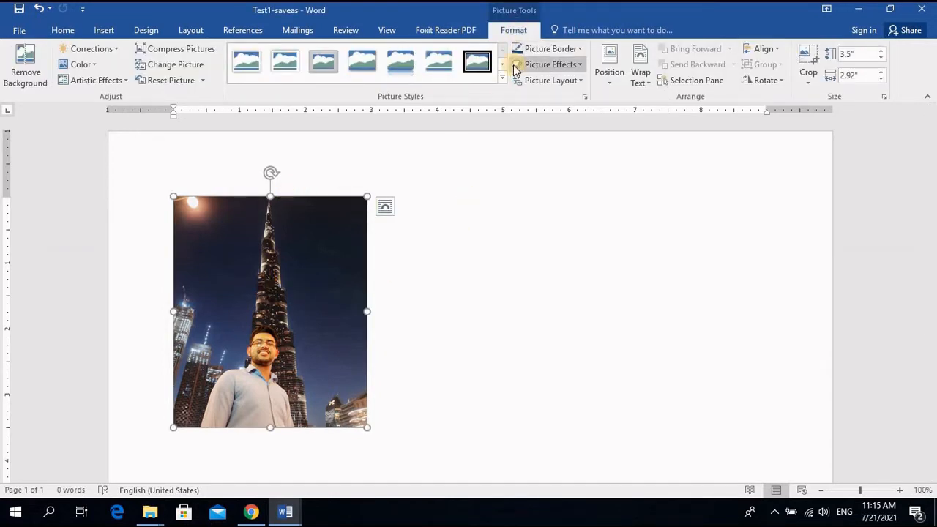
left_click(24, 76)
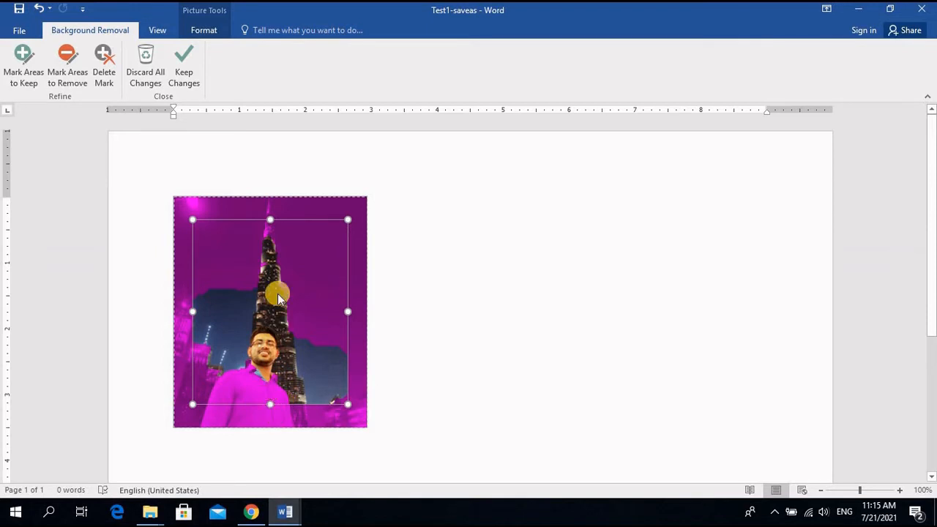
left_click(270, 217)
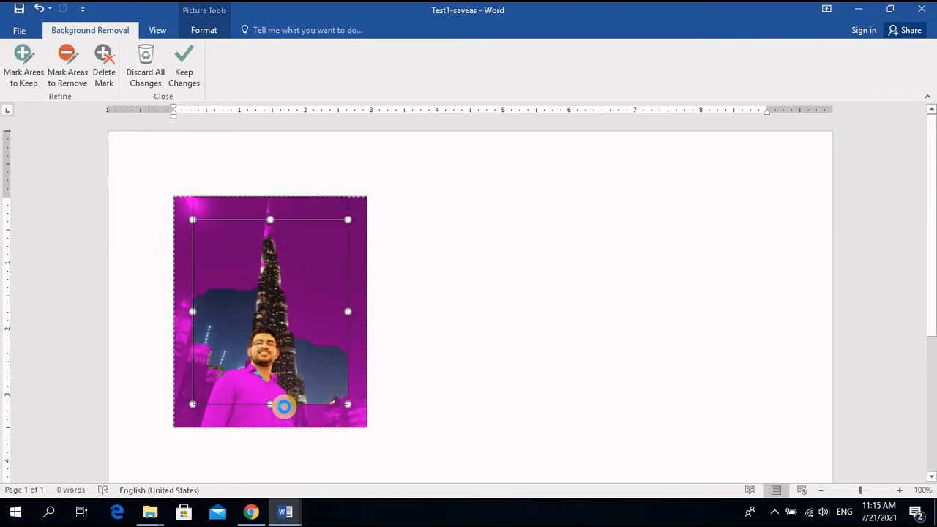
left_click_drag(284, 407, 281, 432)
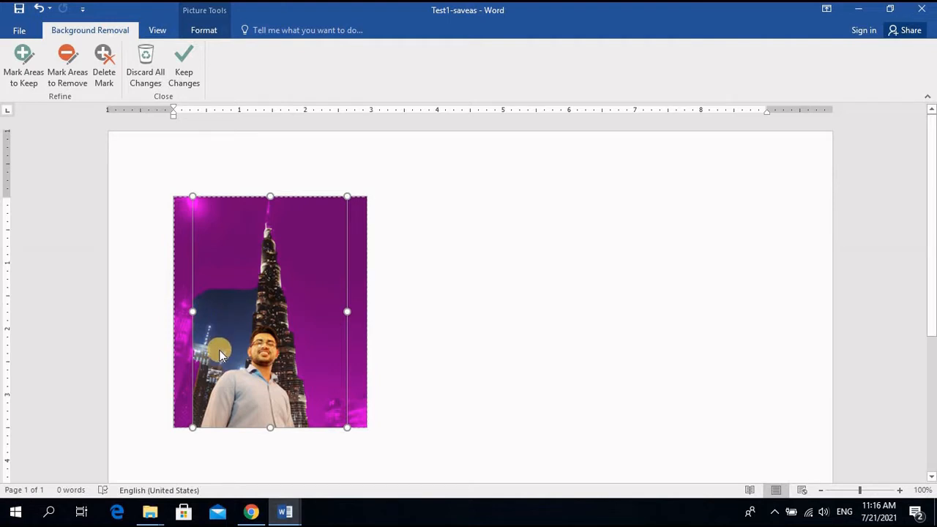
Step: Mark the sky and dark buildings beside the man's shoulder as areas to remove from the picture
left_click(65, 72)
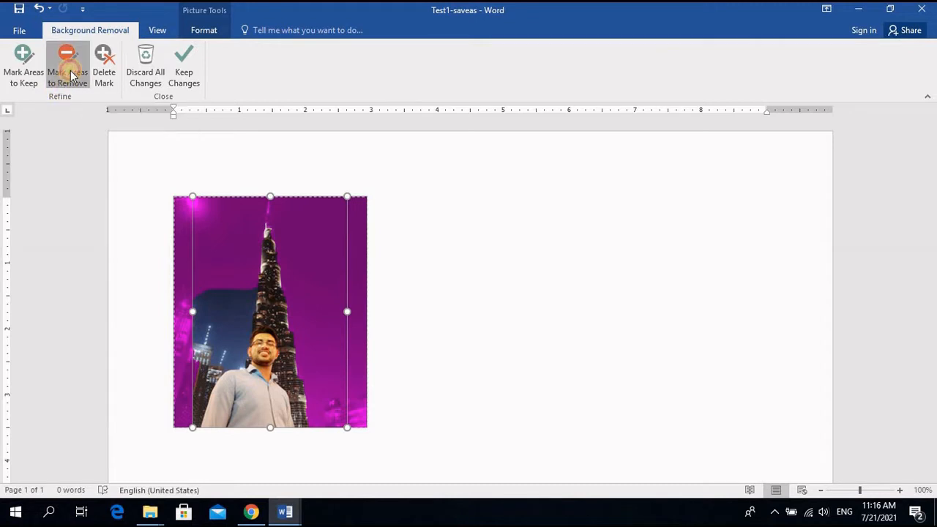
left_click_drag(236, 304, 206, 385)
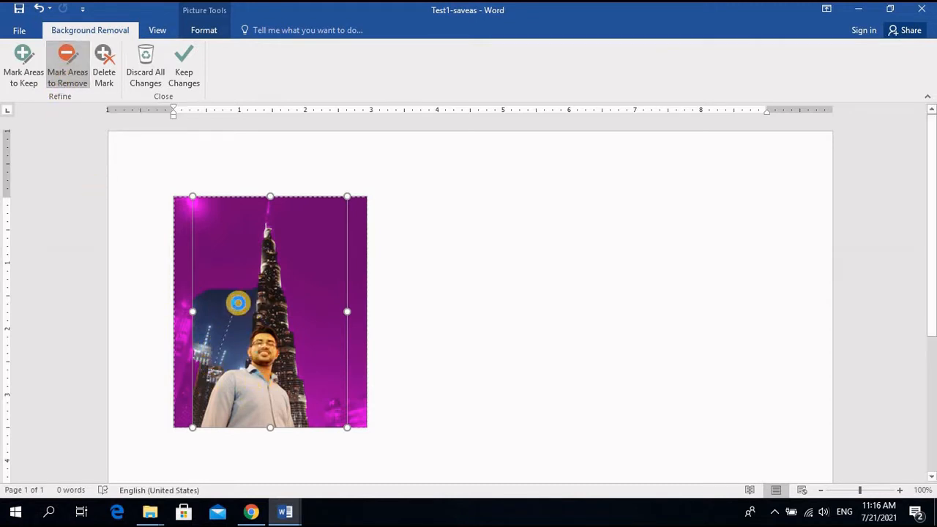
left_click_drag(227, 339, 213, 369)
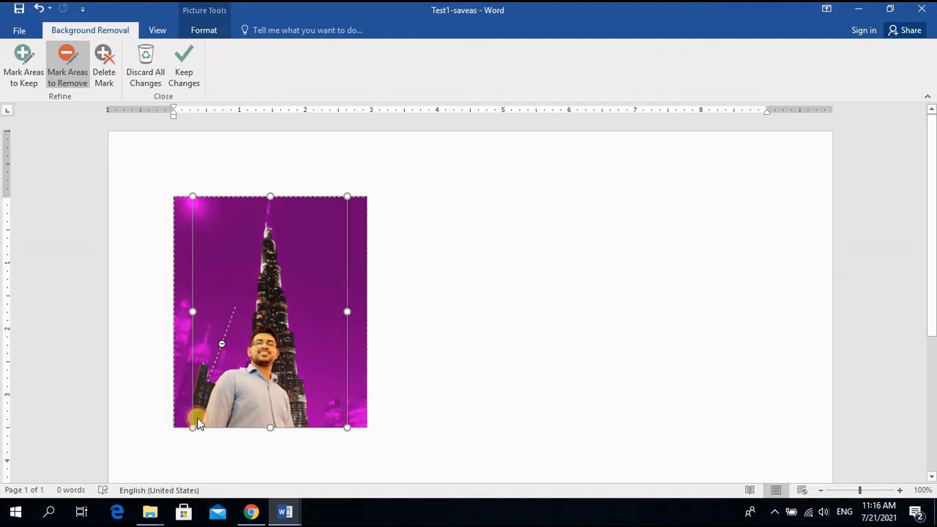
left_click(296, 360)
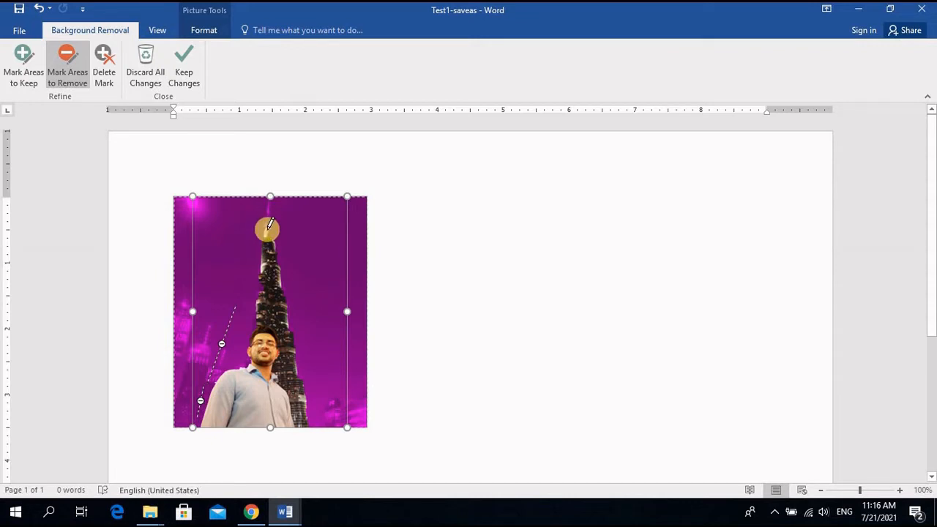
Step: Mark the tower's spire as an area to keep and apply the background removal
left_click(26, 74)
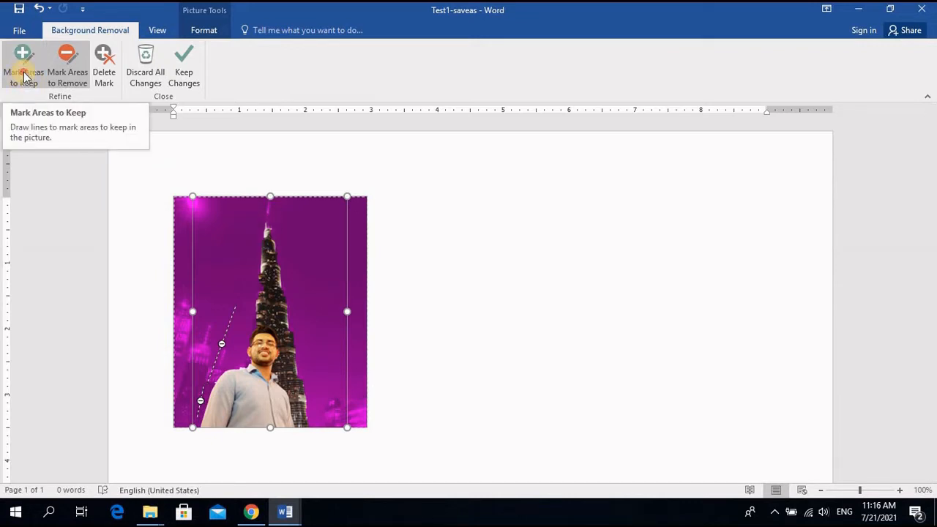
left_click(26, 84)
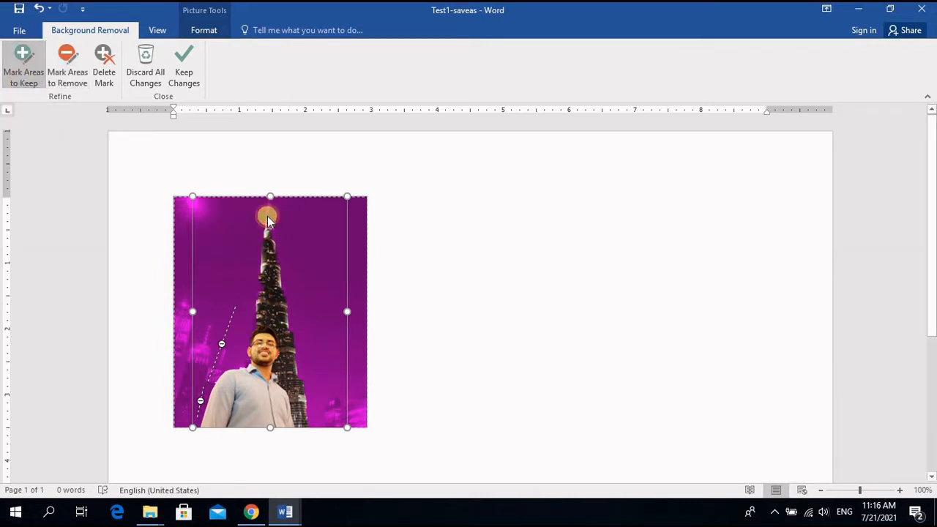
left_click_drag(269, 208, 266, 300)
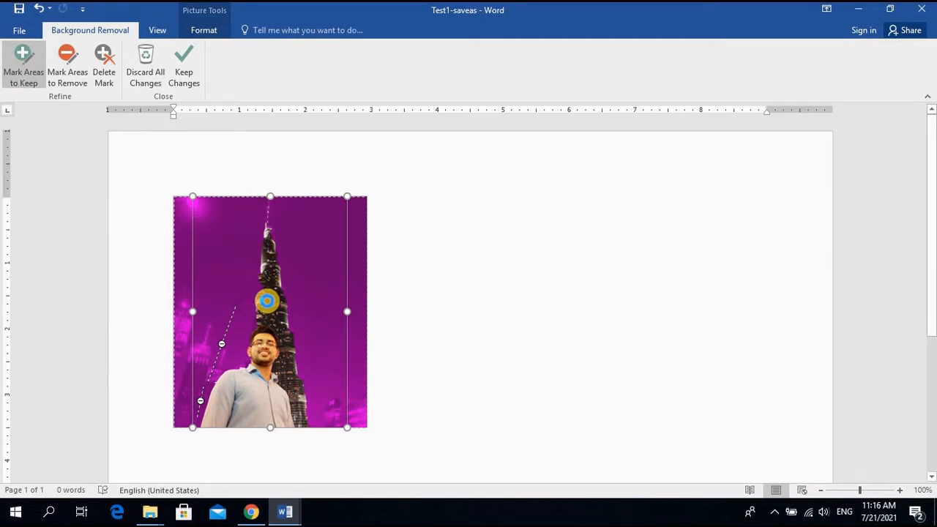
left_click_drag(270, 297, 268, 206)
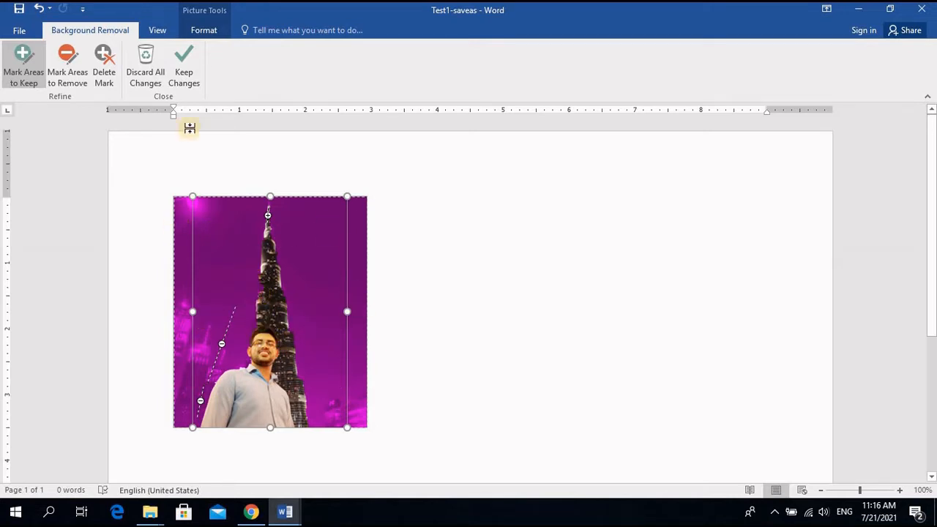
left_click(184, 76)
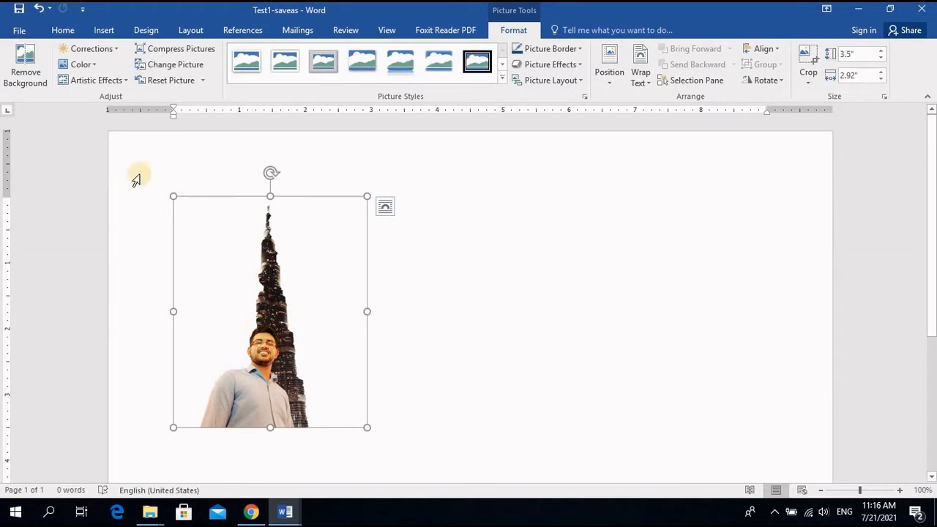
Step: Apply the brightest, lowest-contrast Brightness/Contrast preset to the picture and set its color saturation to 300%
left_click(100, 55)
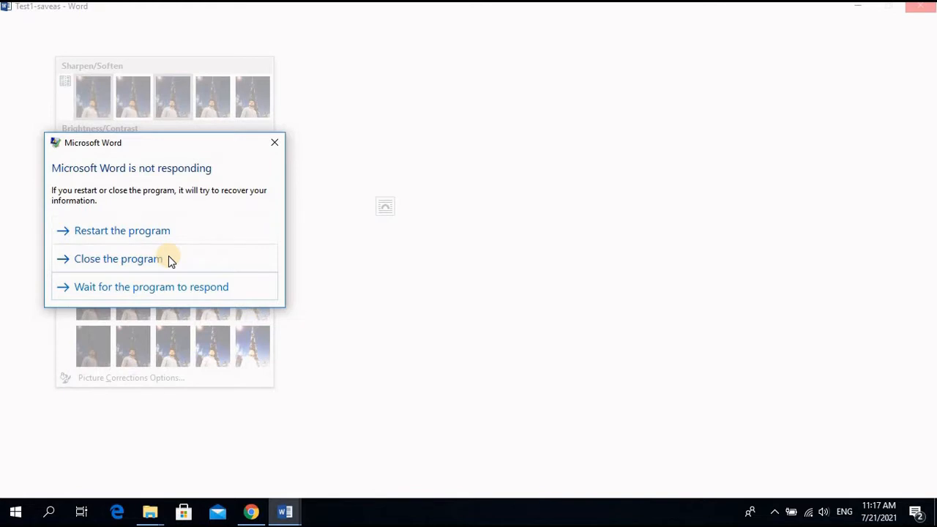
left_click(165, 283)
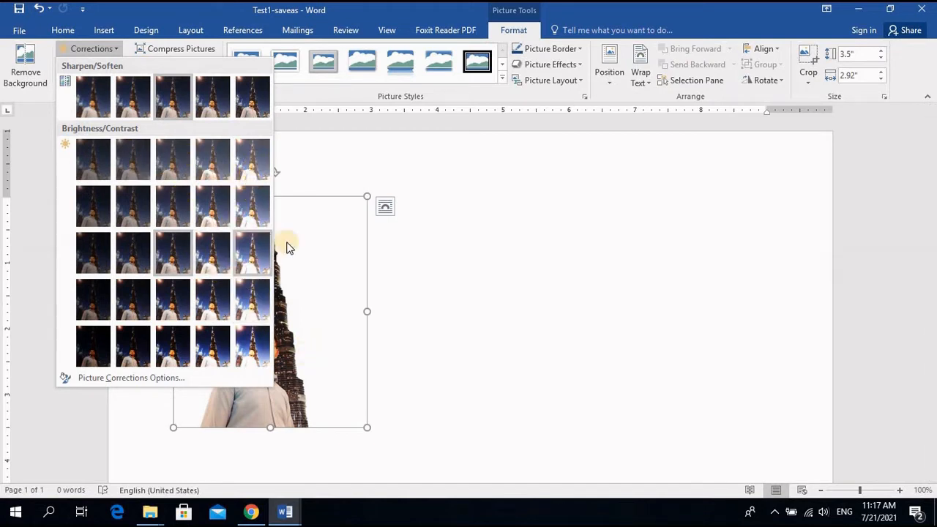
left_click(249, 175)
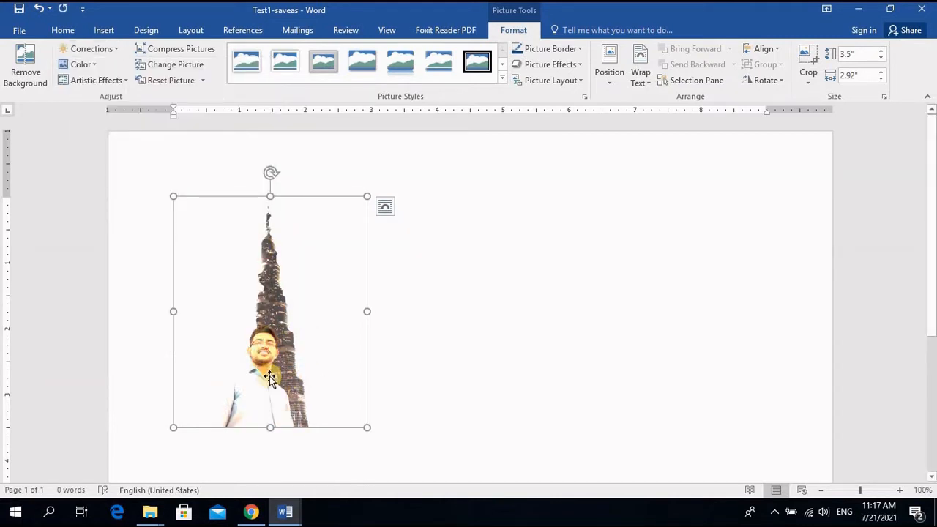
left_click(104, 50)
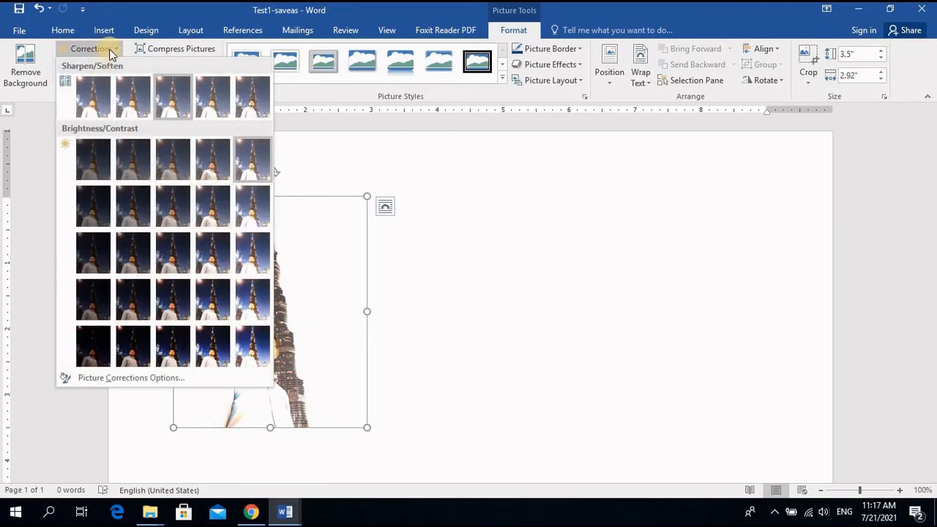
left_click(110, 51)
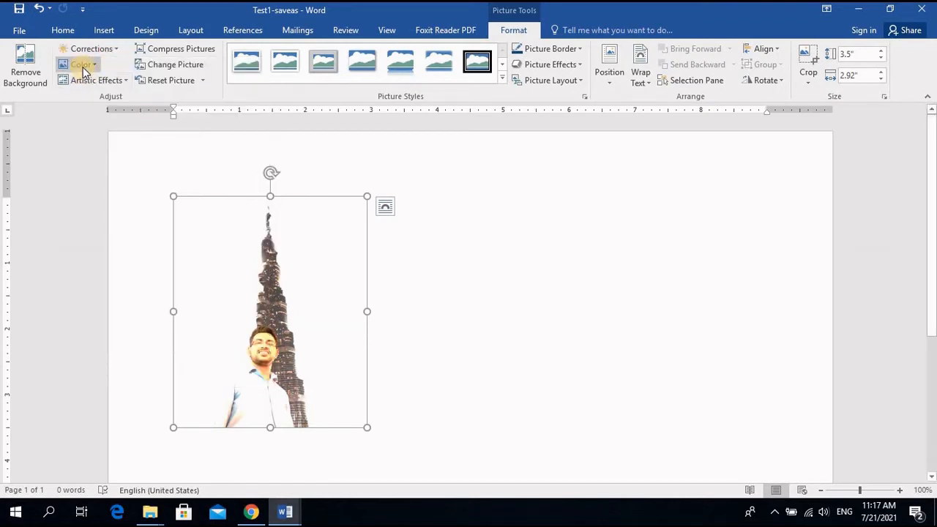
left_click(83, 66)
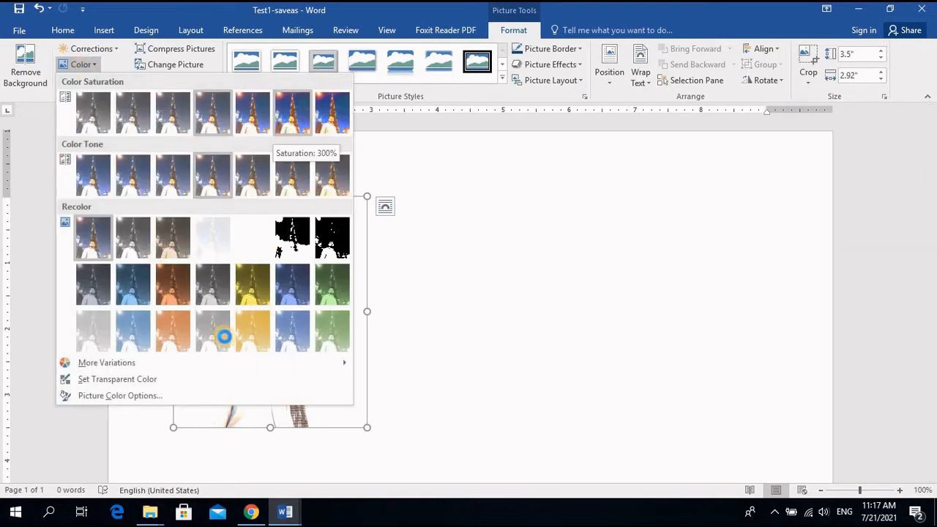
left_click(293, 115)
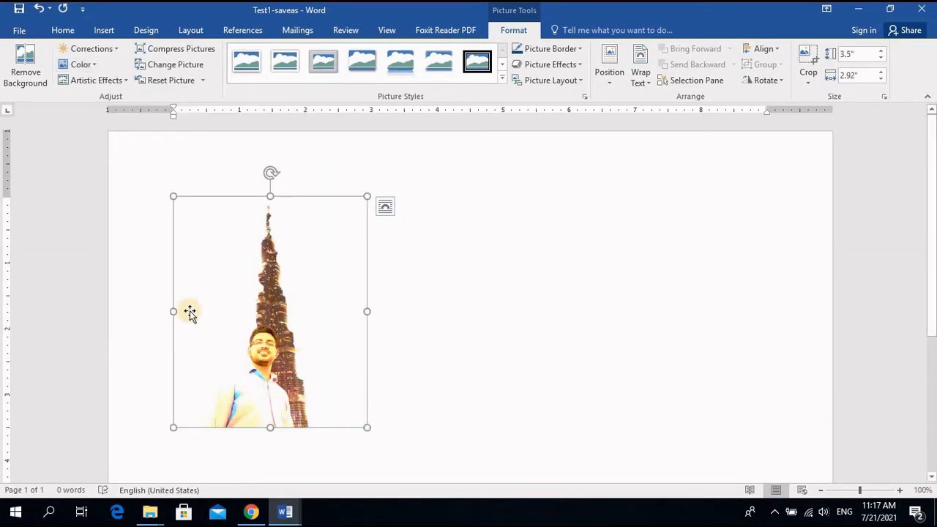
Step: Try artistic effects on the picture, ending with the photocopy-like effect that reduces it to thin outlines
left_click(117, 82)
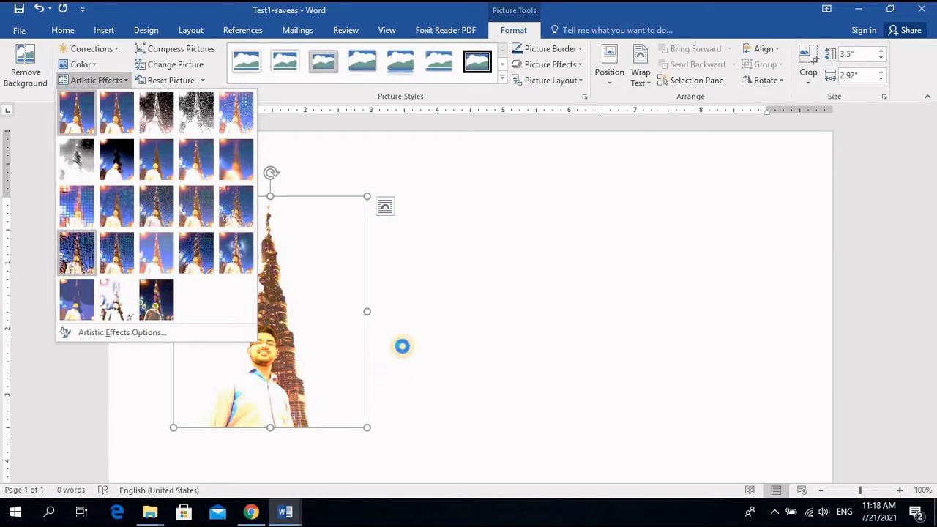
left_click(279, 390)
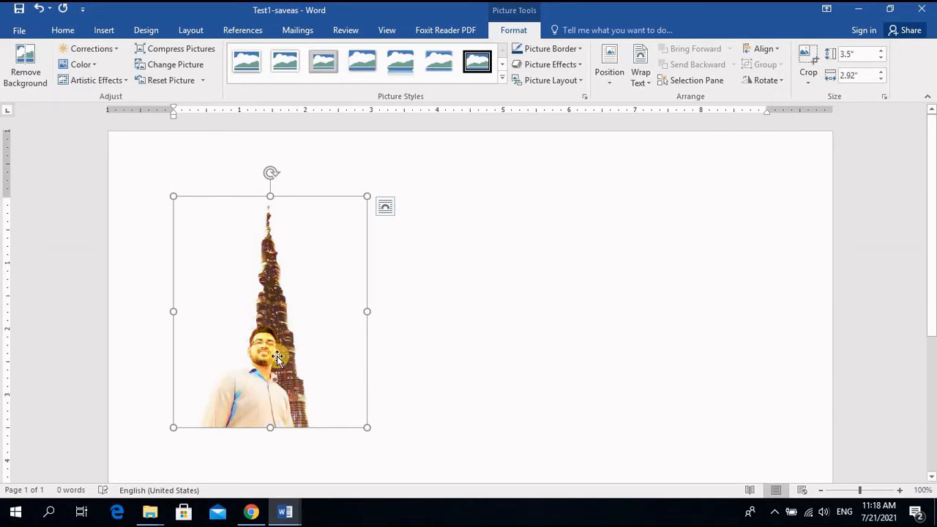
left_click(119, 82)
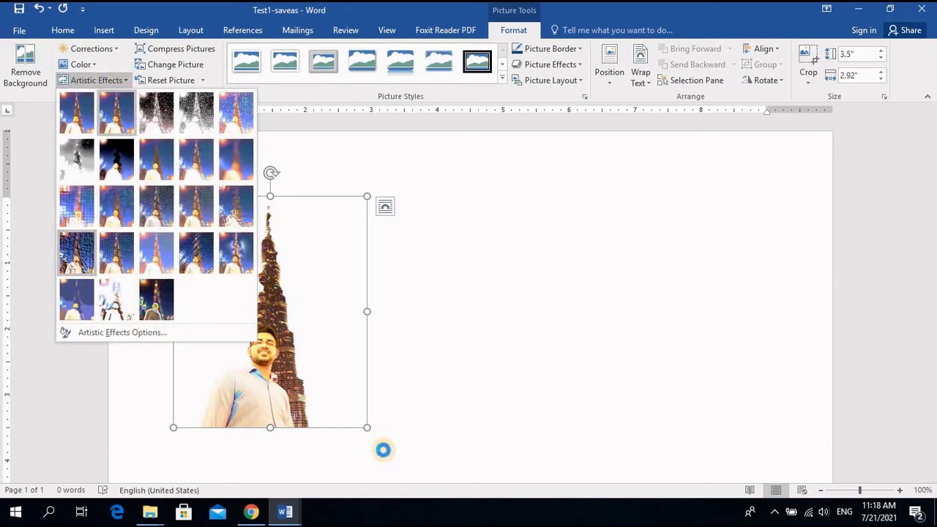
left_click(354, 395)
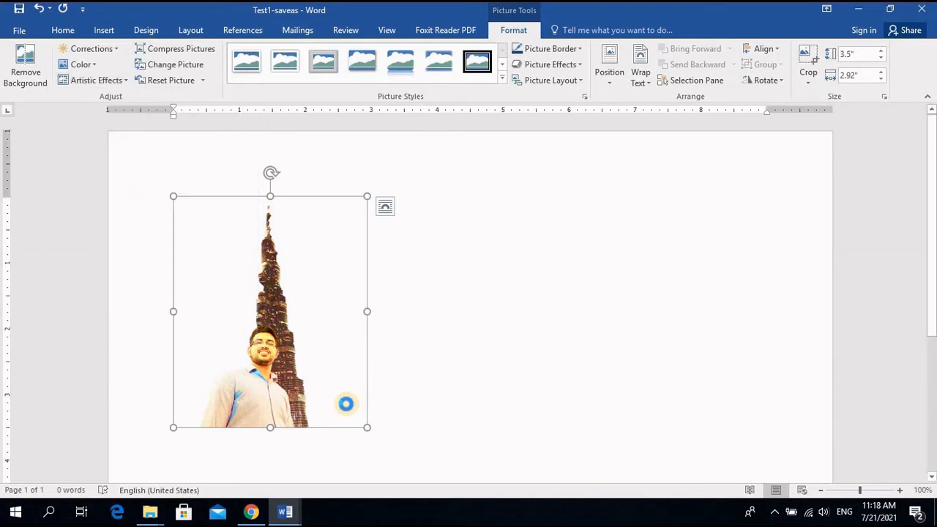
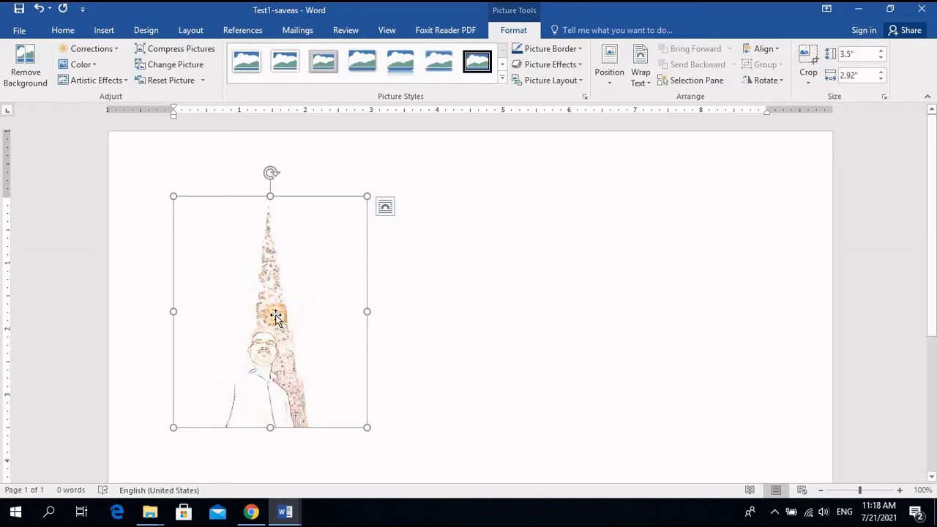
Step: Compress the picture with the Web (150 ppi) target output
left_click(192, 49)
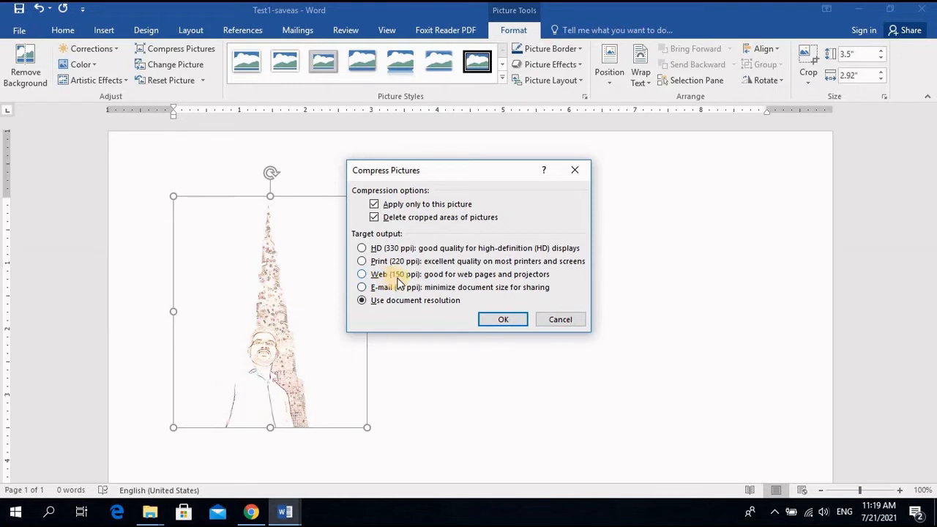
left_click(362, 275)
left_click(503, 319)
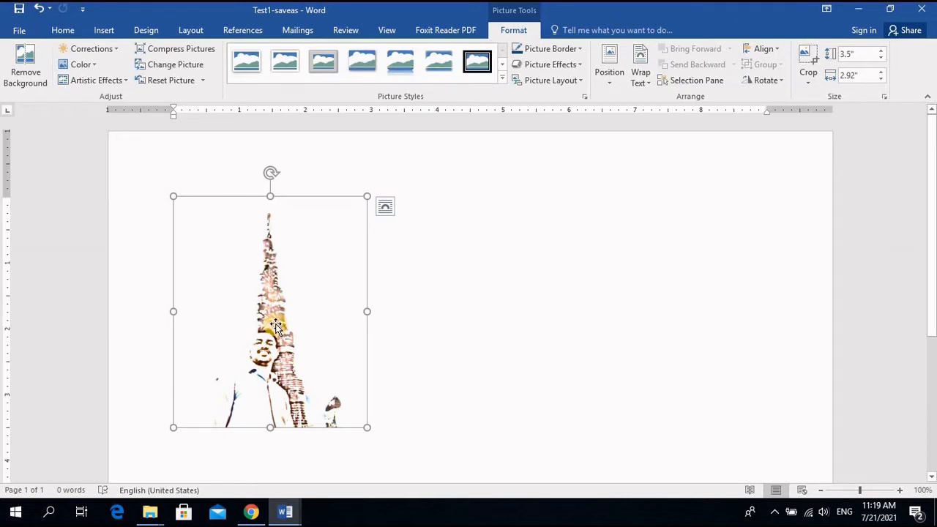
Step: Replace the picture with the file 26-8 from the Images folder
left_click(176, 64)
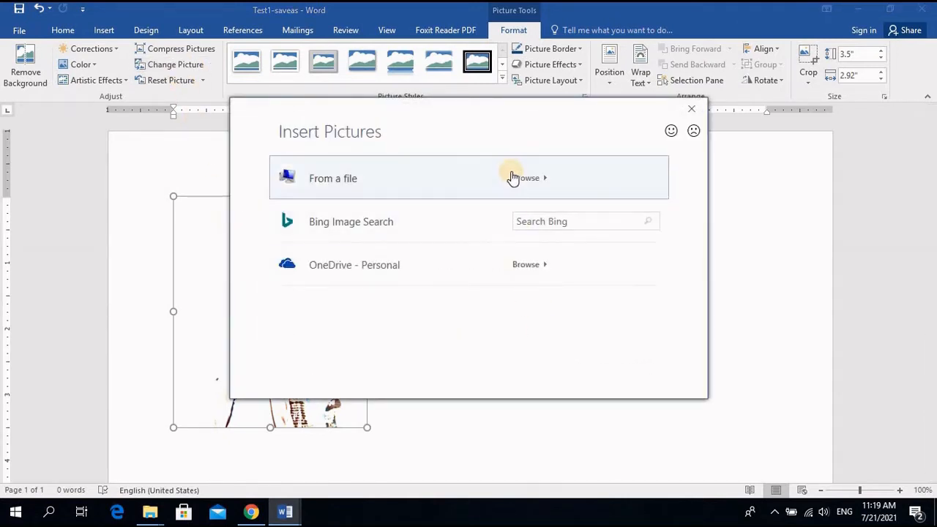
left_click(357, 185)
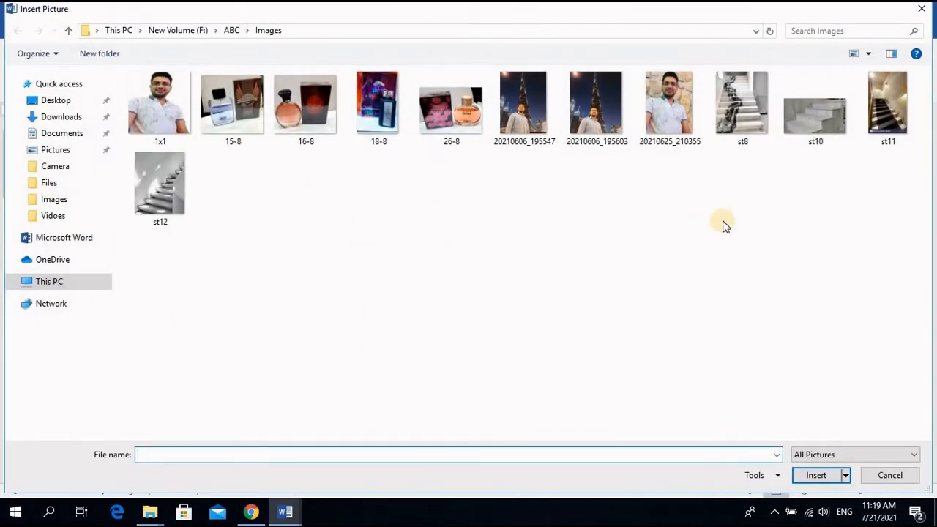
double_click(454, 106)
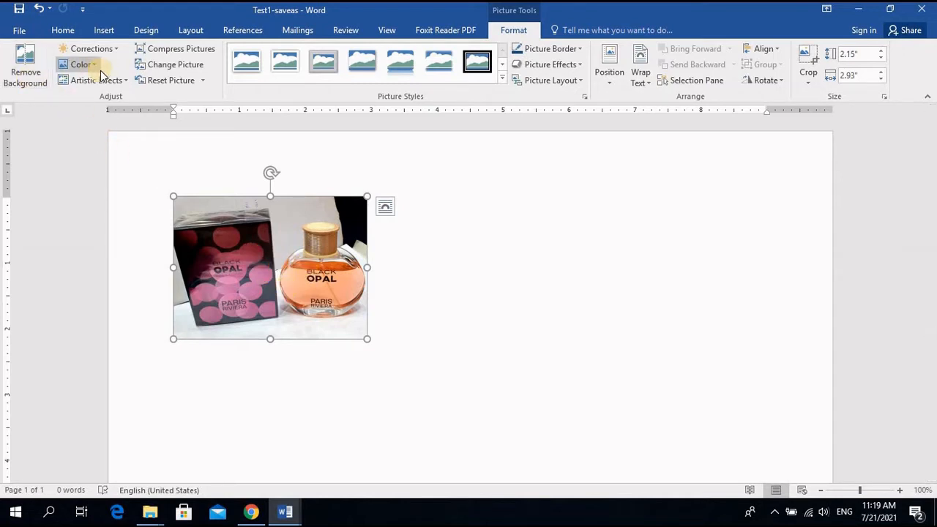
Step: Apply a preset with moderately higher brightness and contrast to the perfume picture and recolor it in dark yellow
left_click(82, 49)
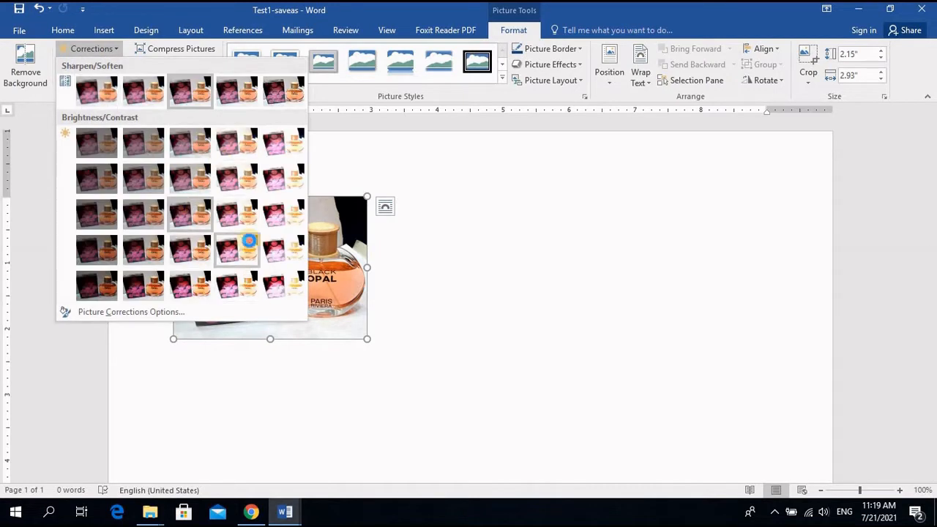
left_click(249, 240)
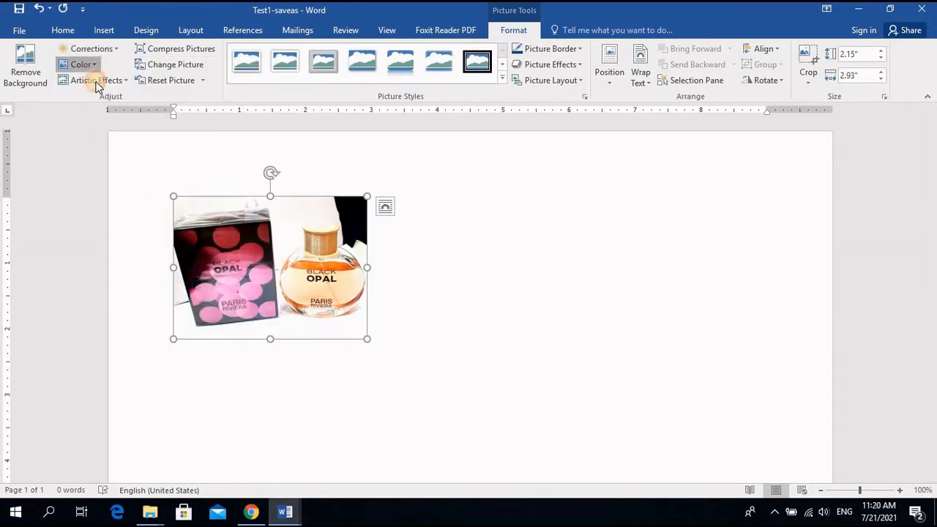
left_click(80, 65)
left_click(310, 274)
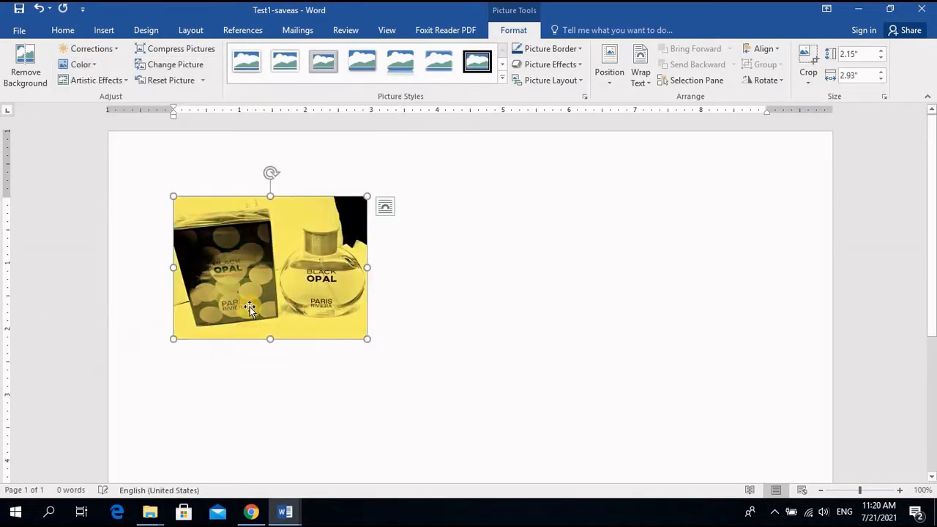
Step: Apply the glowing-edges artistic effect to the perfume picture, and discard all its formatting changes with Reset Picture
left_click(103, 79)
left_click(183, 251)
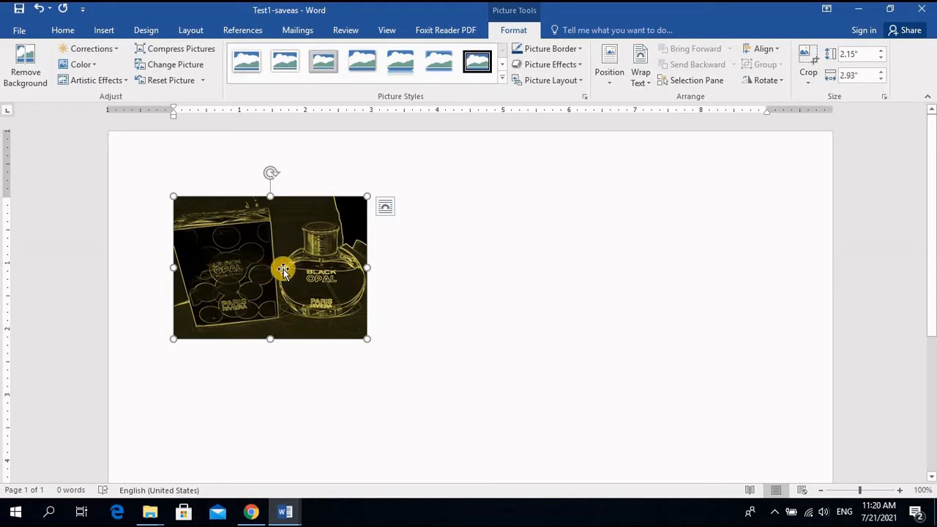
left_click(202, 80)
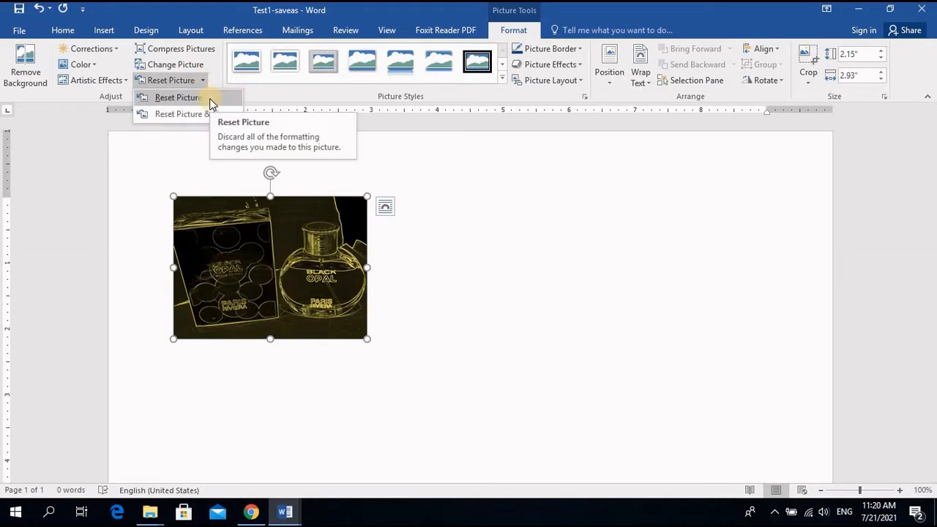
left_click(209, 98)
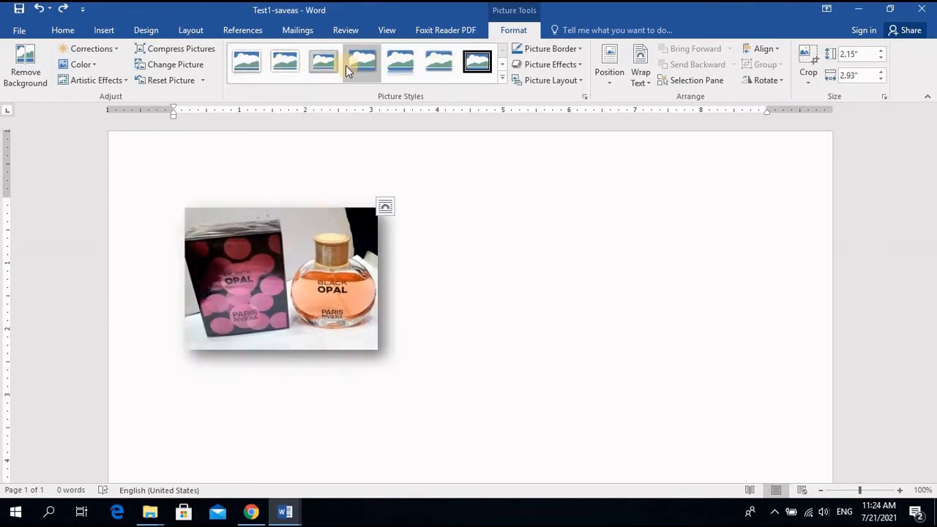
Step: Apply the beveled rectangle picture style with rounded corners to the perfume picture
left_click(501, 80)
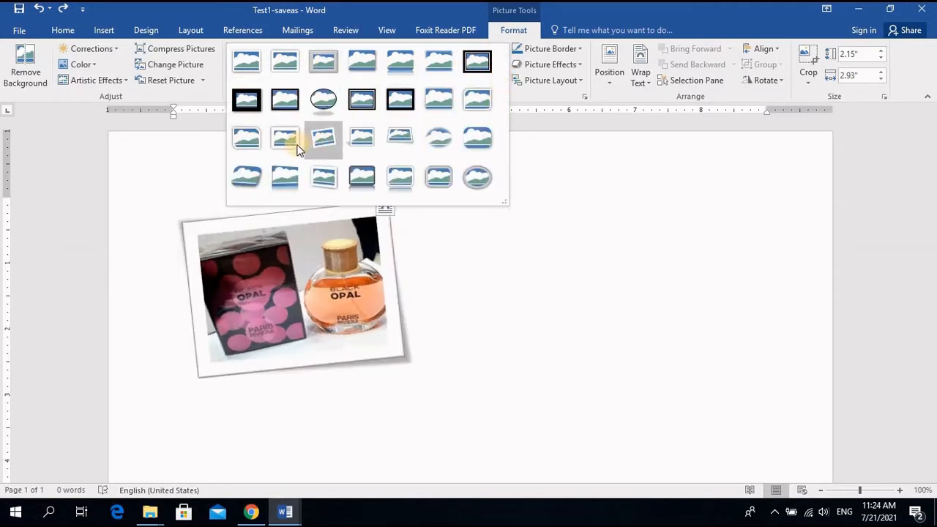
left_click(477, 144)
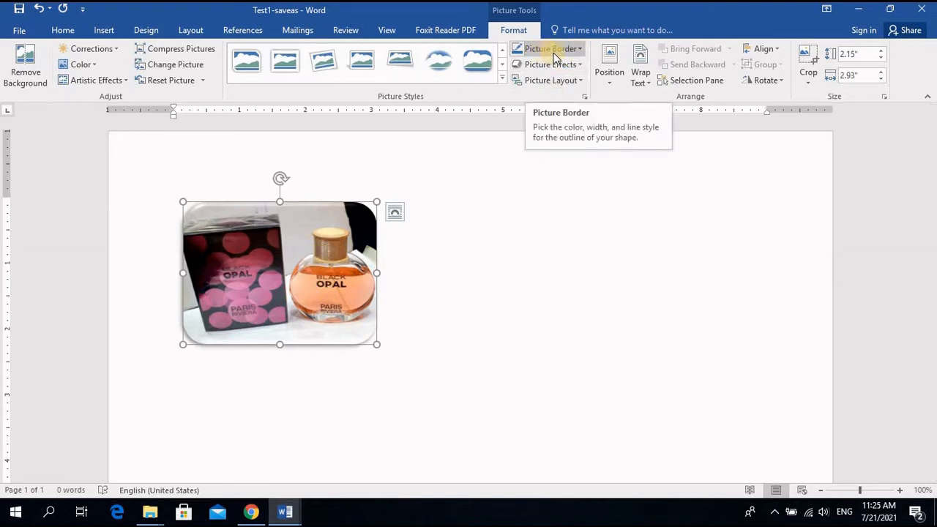
Step: Give the perfume picture a darker blue border from the theme colors with a 3 pt weight
left_click(581, 49)
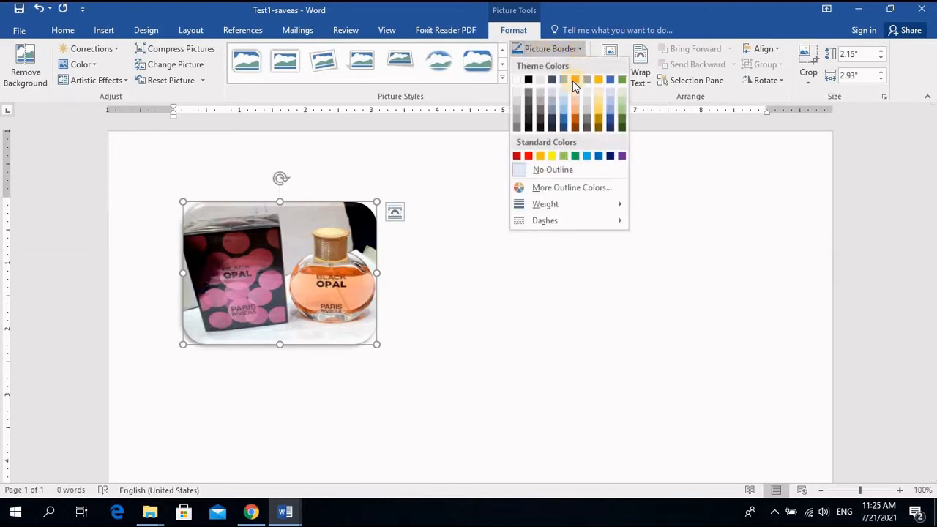
left_click(564, 120)
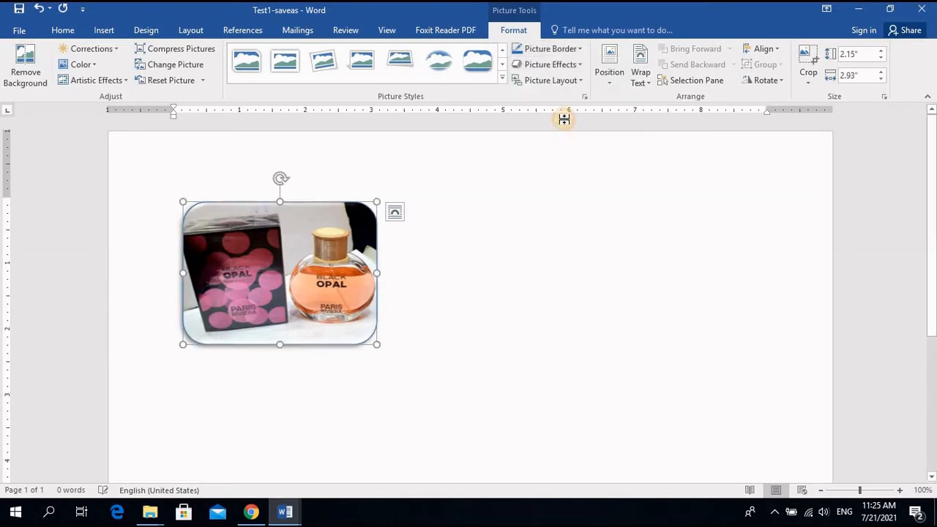
left_click(577, 49)
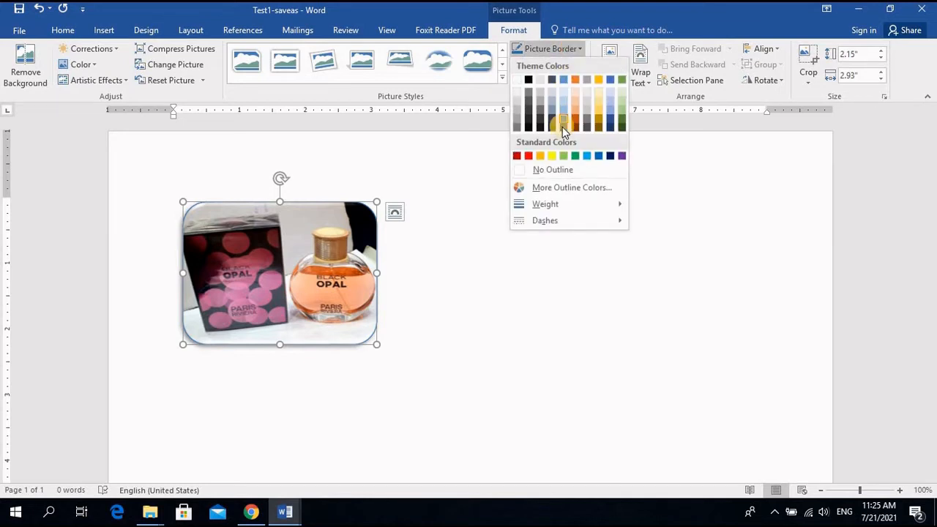
mouse_move(560, 203)
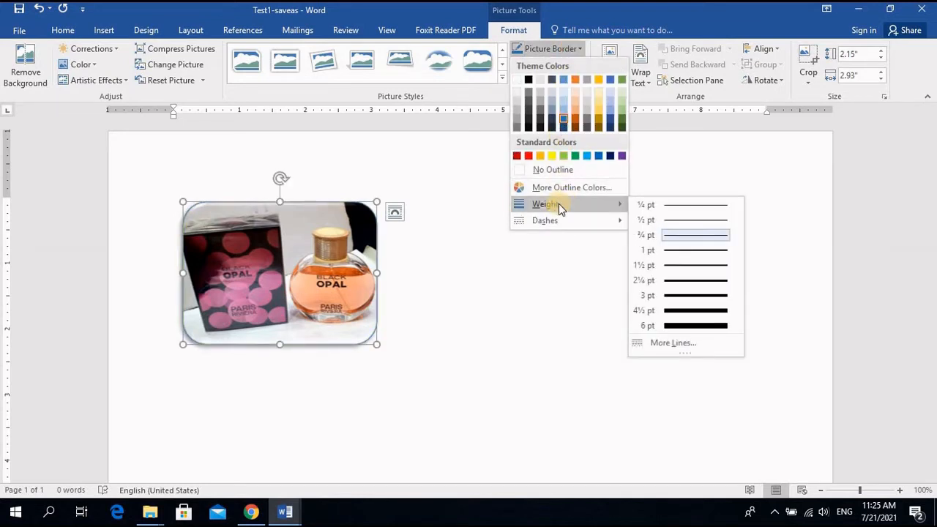
left_click(692, 295)
left_click(557, 56)
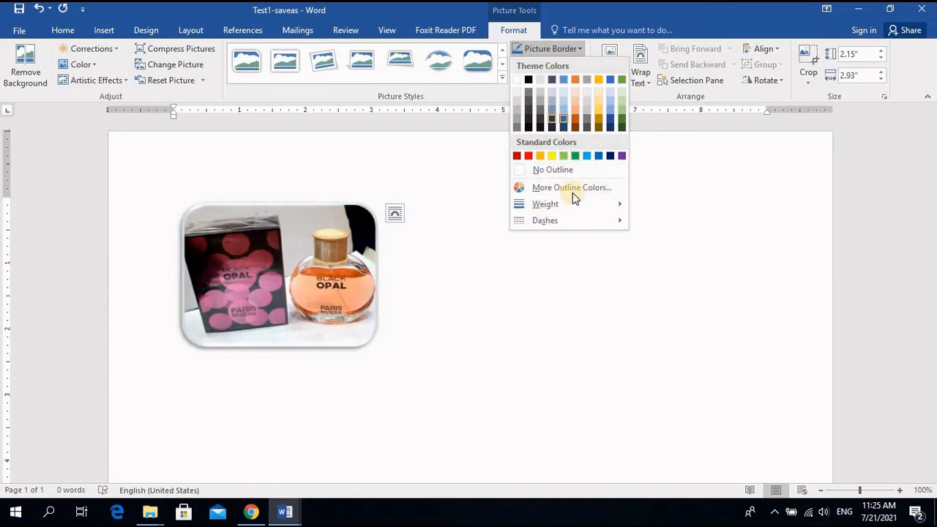
left_click(517, 32)
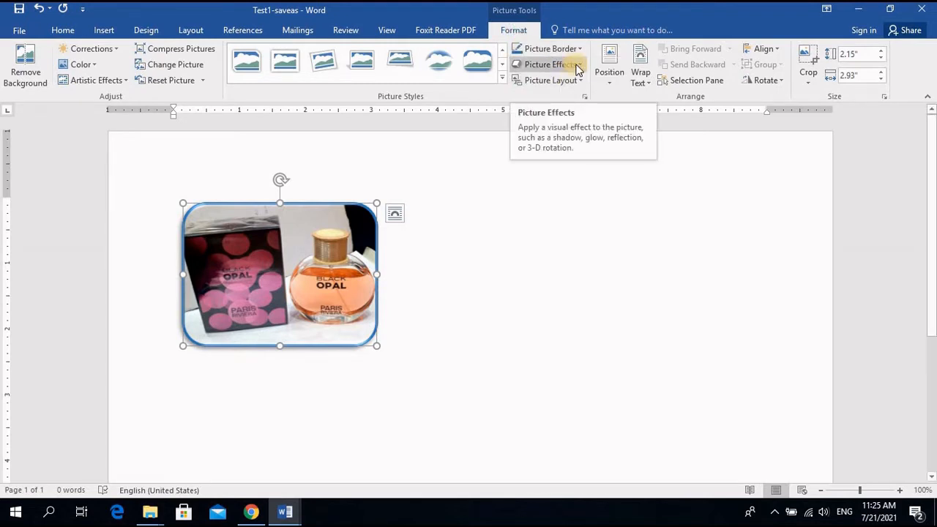
Step: Preview the preset, shadow, reflection, glow, soft-edge and bevel effects, and apply the first parallel 3-D rotation to the perfume picture
left_click(571, 65)
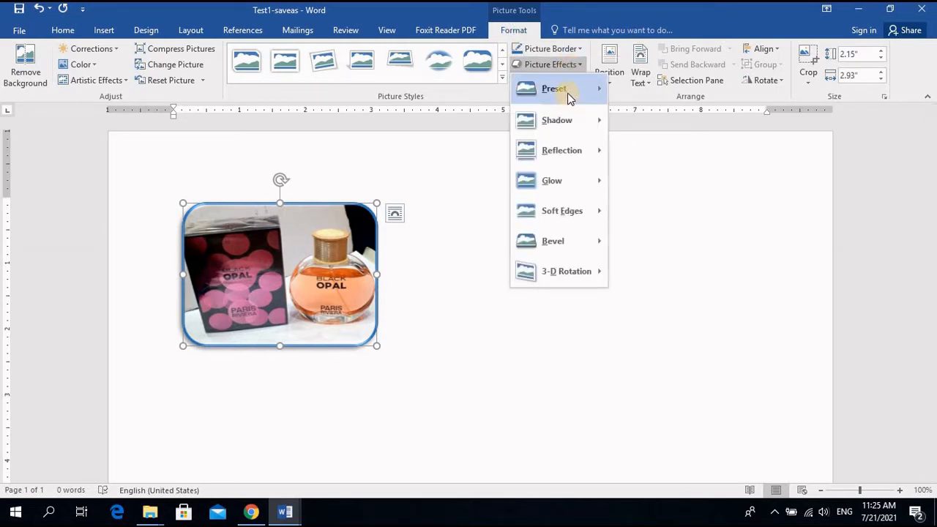
mouse_move(567, 93)
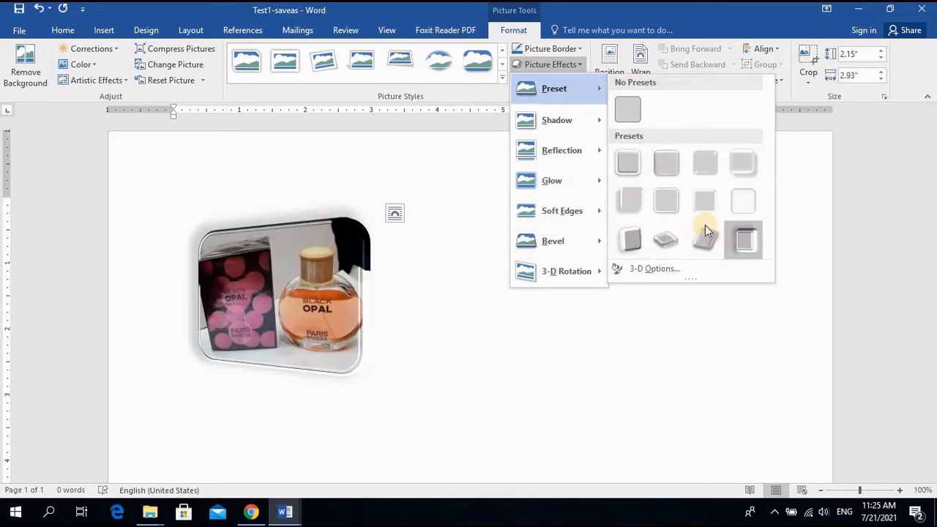
mouse_move(529, 127)
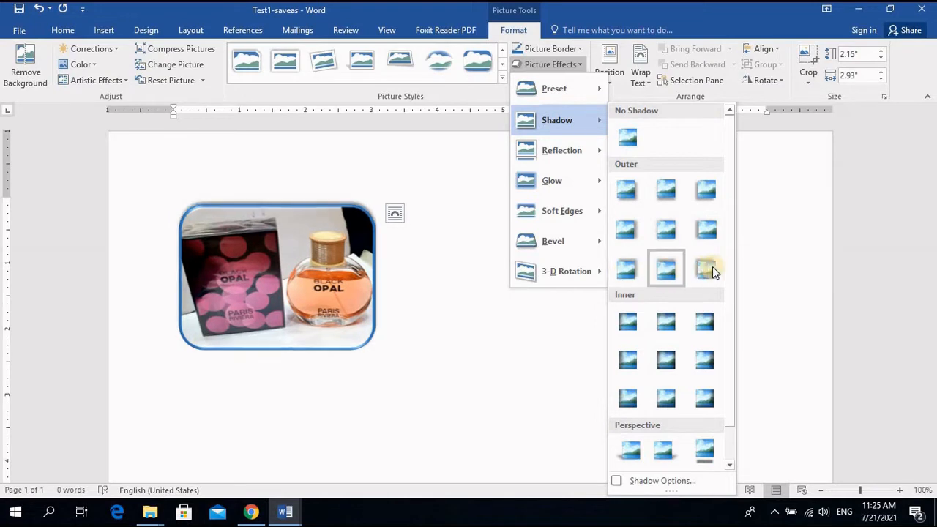
mouse_move(579, 150)
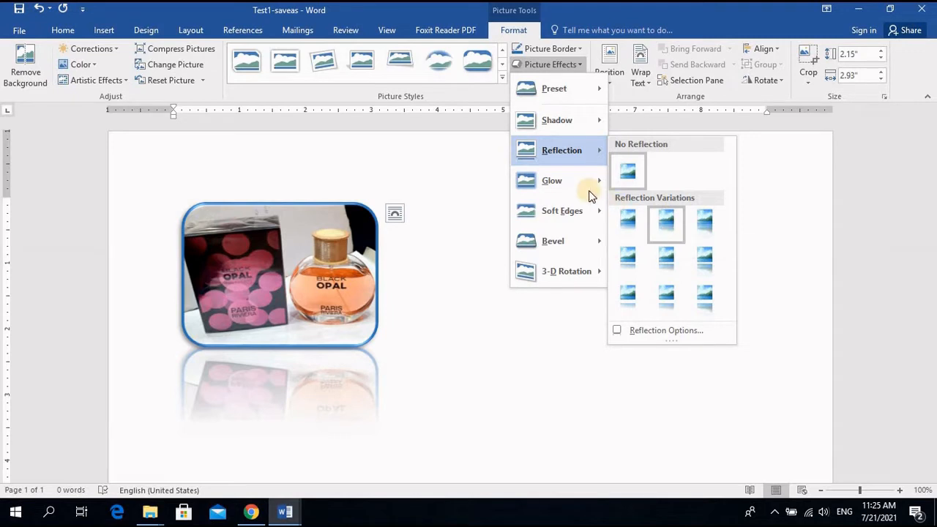
mouse_move(584, 184)
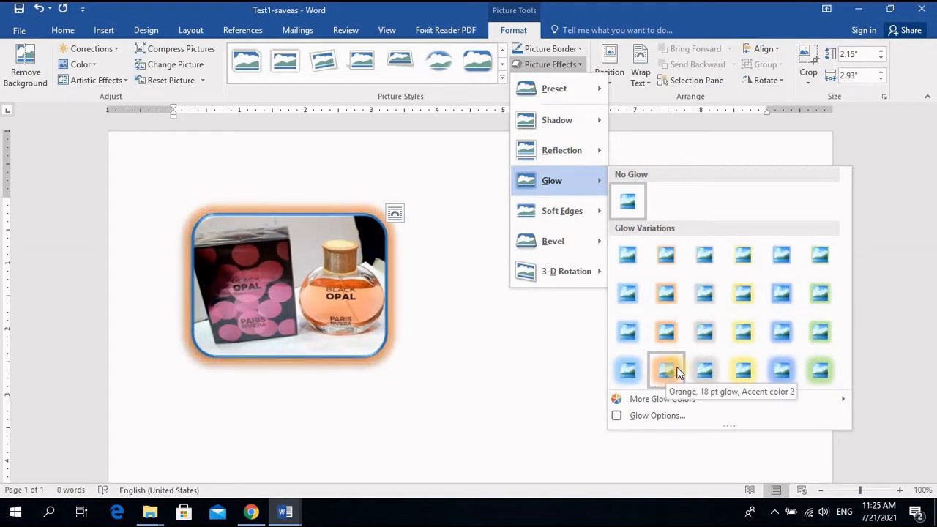
left_click(587, 211)
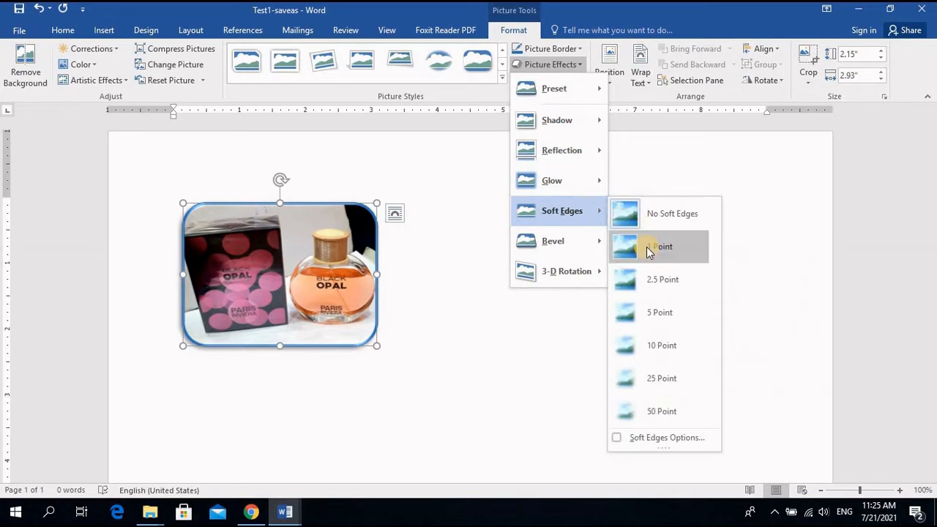
mouse_move(570, 245)
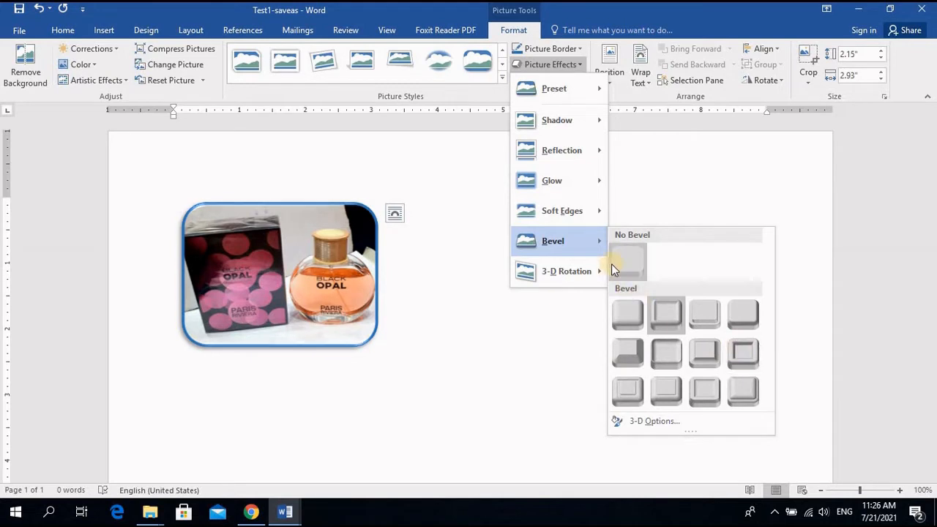
mouse_move(594, 273)
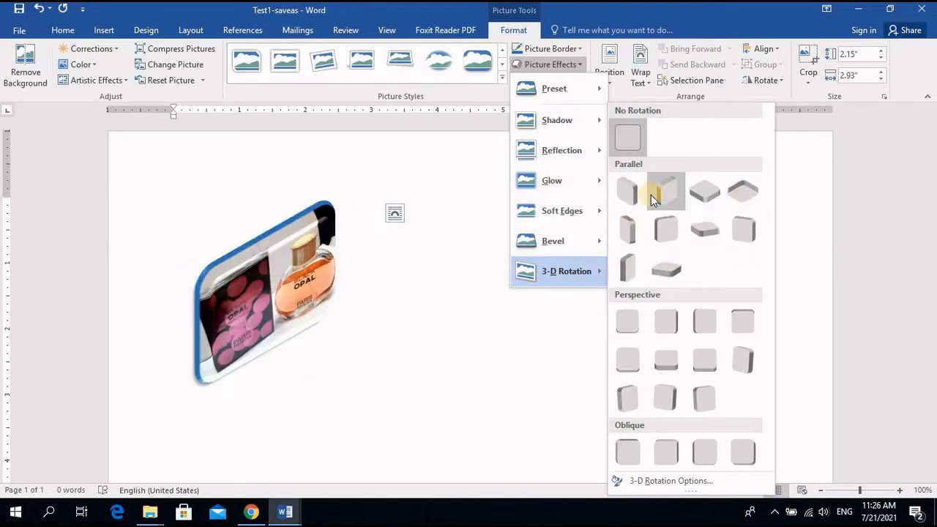
left_click(628, 194)
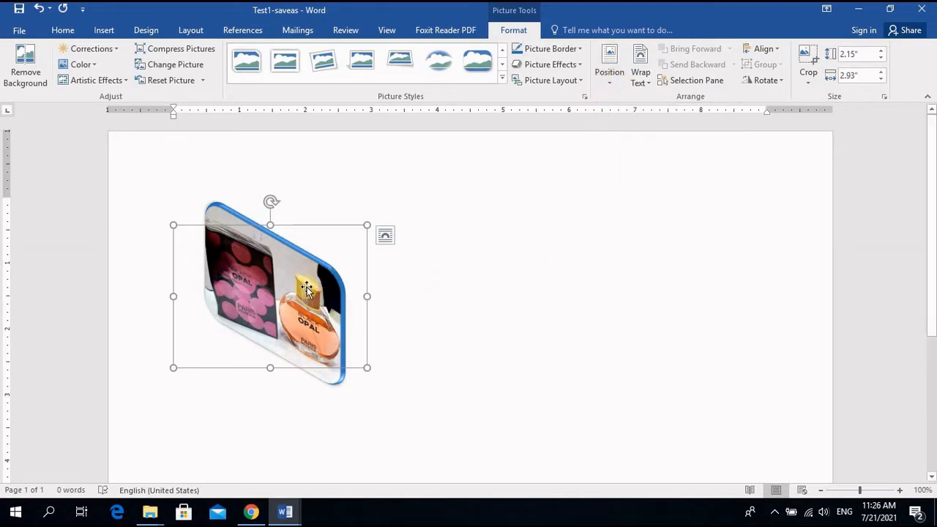
Step: Position the perfume picture at the page's top right with text wrapping, and shift it slightly to the left
left_click(612, 85)
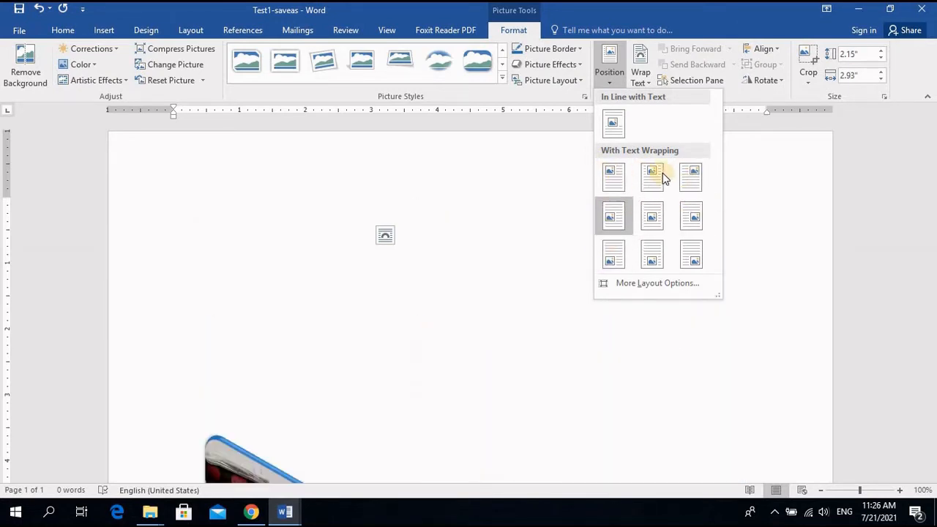
left_click(684, 178)
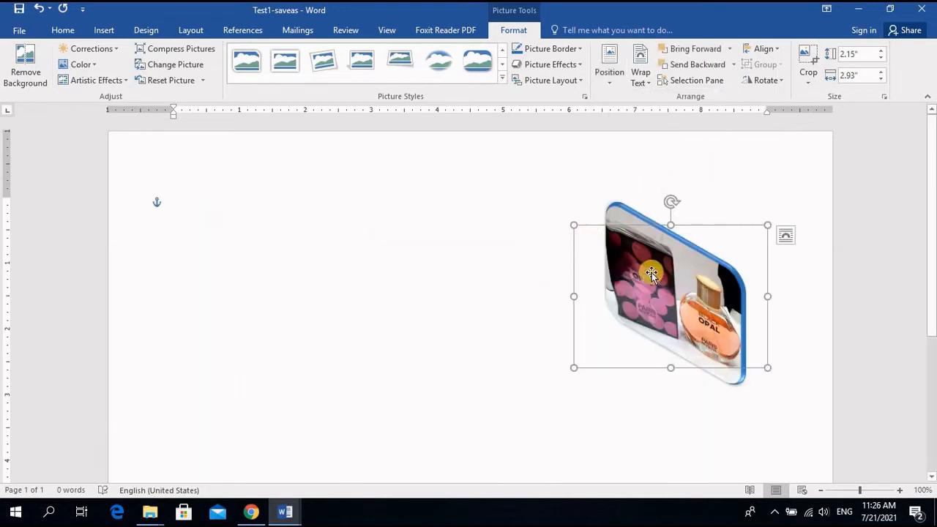
left_click_drag(666, 284, 608, 268)
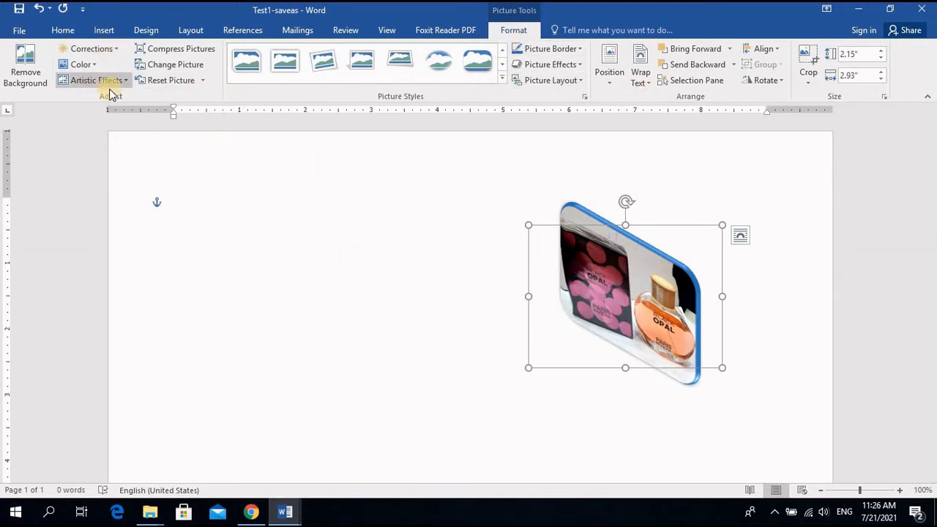
Step: Discard the perfume picture's formatting with Reset Picture, and move it slightly down and to the right
left_click(169, 81)
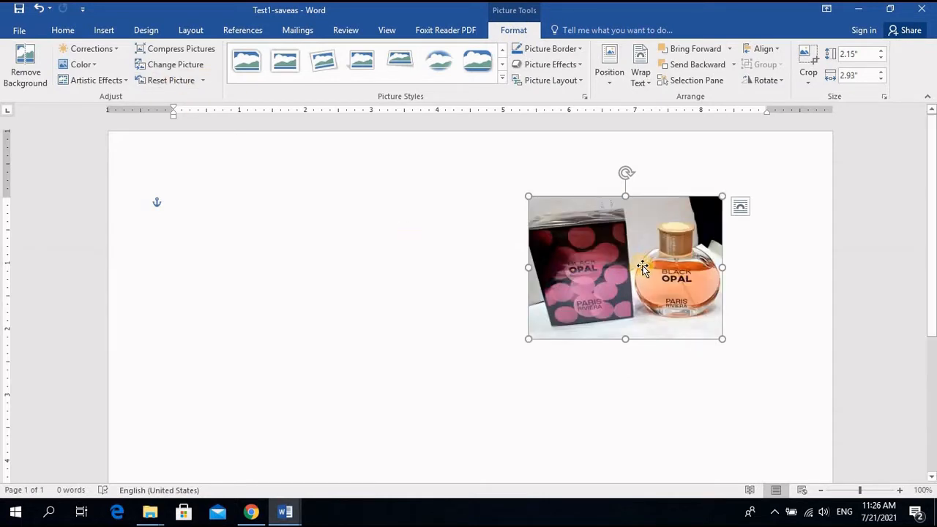
left_click_drag(649, 286, 661, 308)
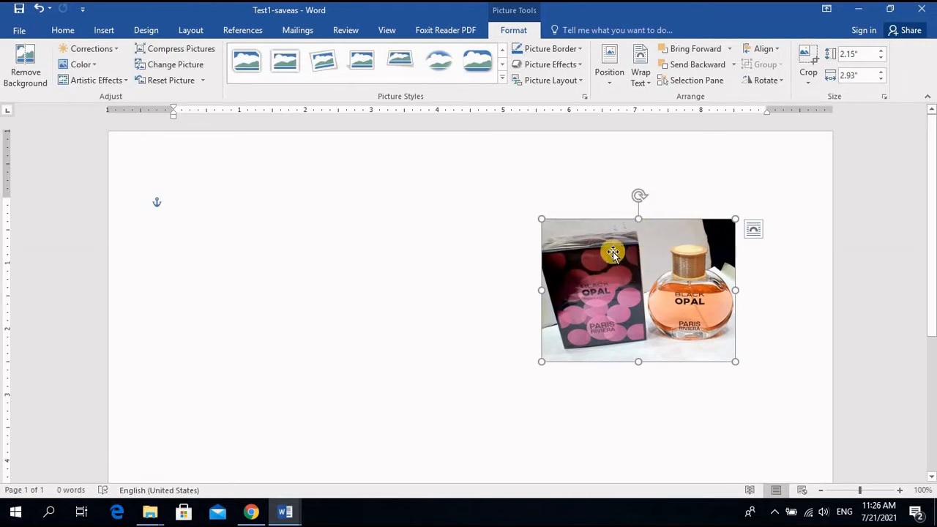
left_click(643, 82)
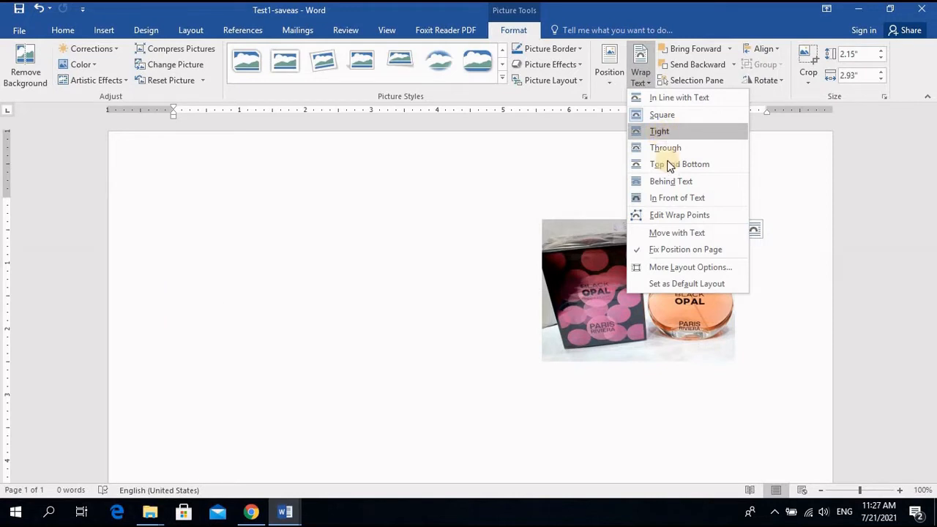
left_click(270, 245)
Step: Fill the page with sample paragraphs using =rand(10) at the start of the document
left_click(188, 203)
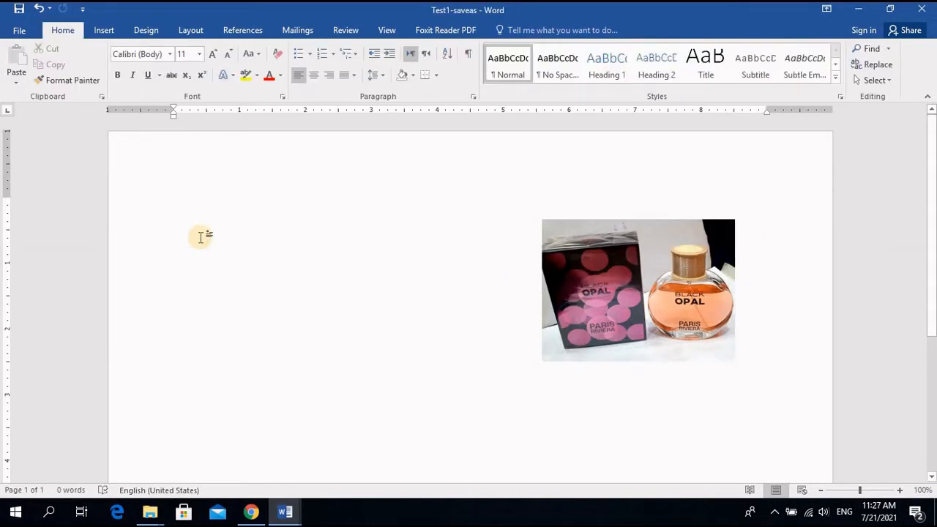
type("=rand")
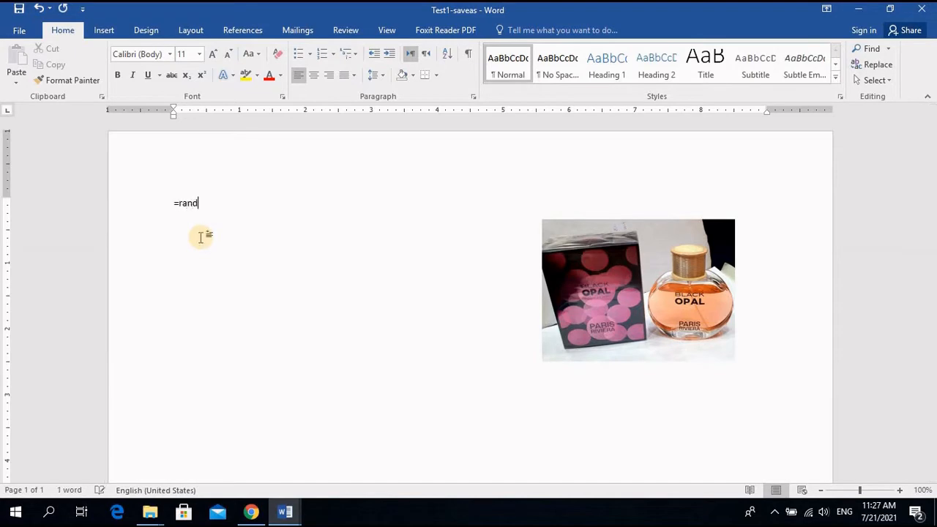
type("10)")
key("Return")
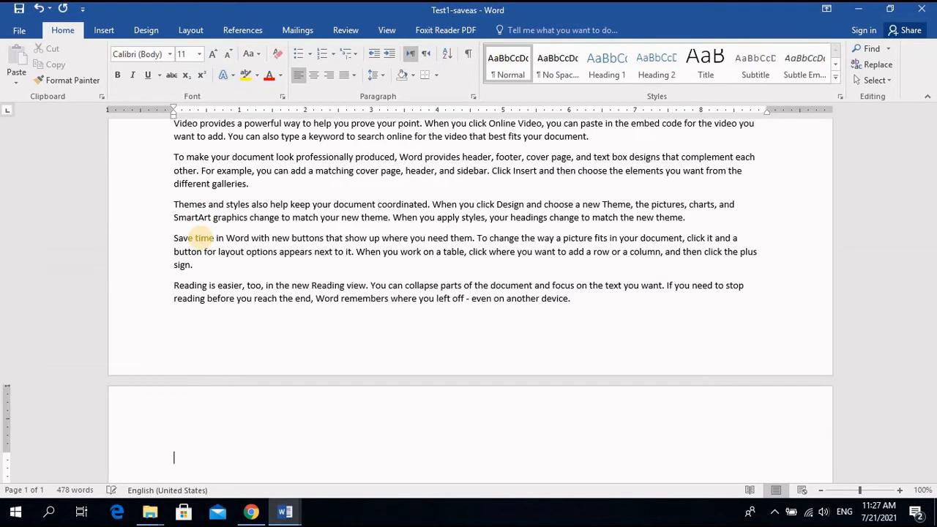
scroll(439, 276, "up", 3)
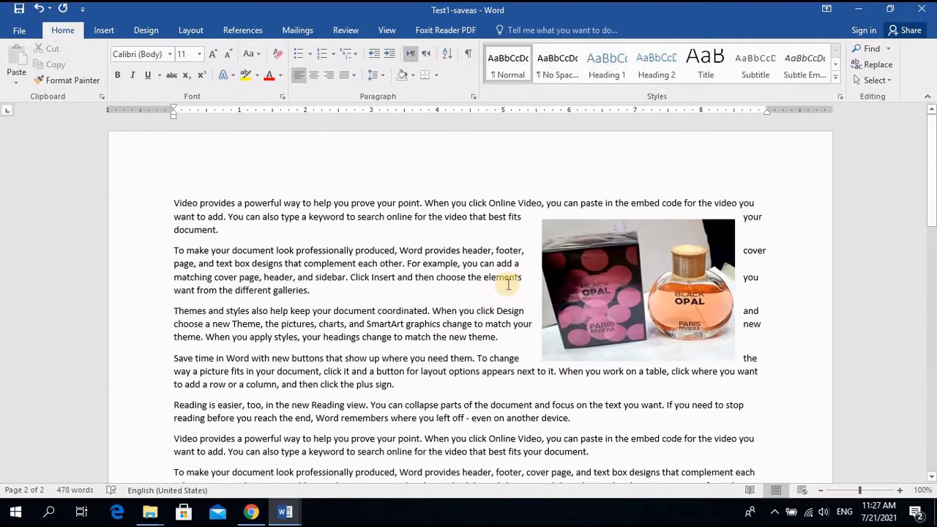
Step: Move the perfume picture into the middle of the sample paragraphs so the text wraps around both sides
left_click_drag(639, 278, 496, 292)
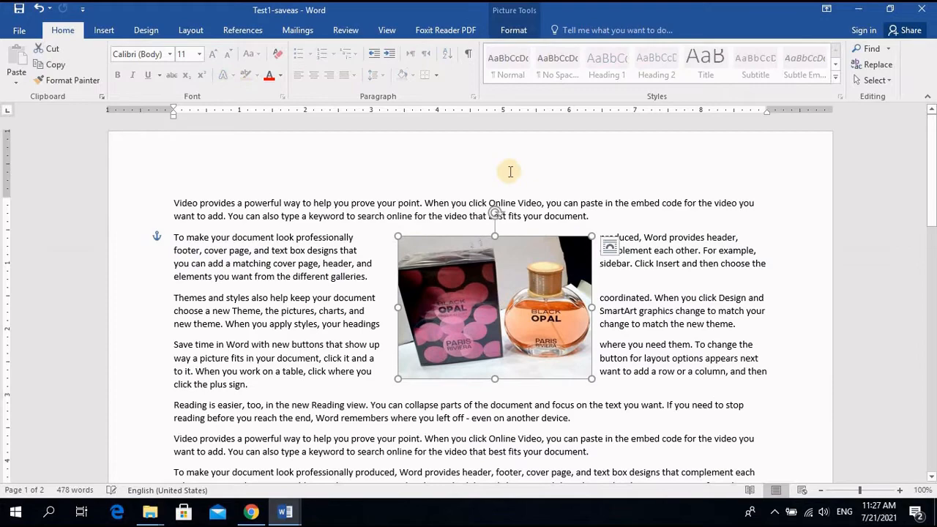
left_click(513, 30)
left_click_drag(520, 281, 442, 294)
left_click_drag(527, 344, 558, 347)
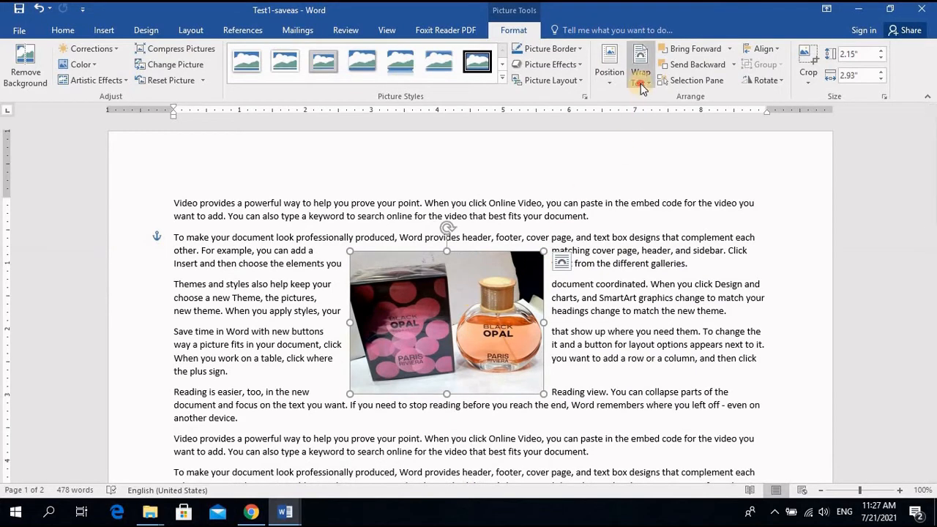
Step: Review the text wrapping options for the perfume picture placed among the paragraphs
left_click(641, 84)
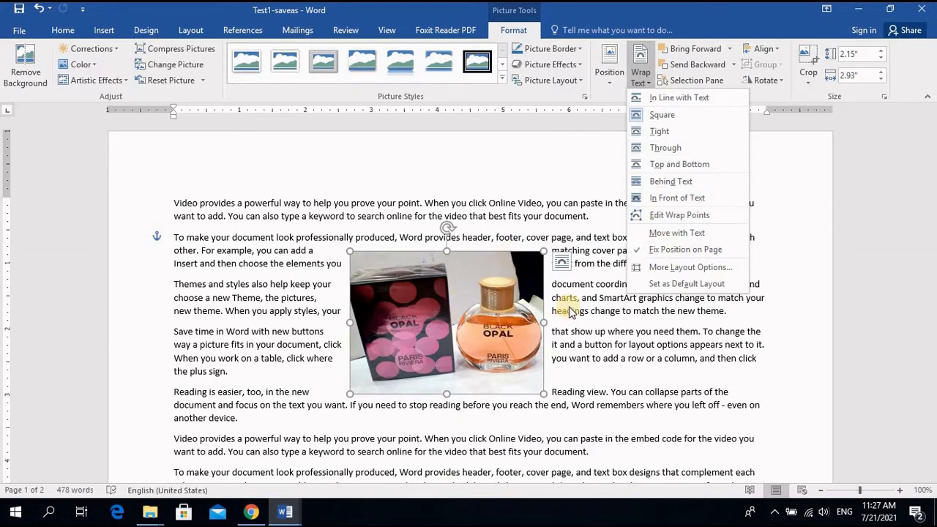
left_click(470, 321)
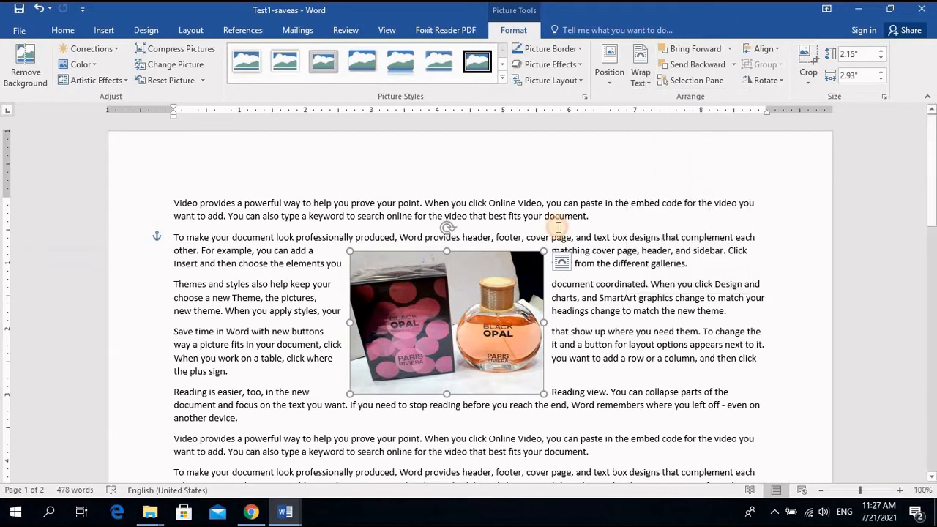
left_click(638, 77)
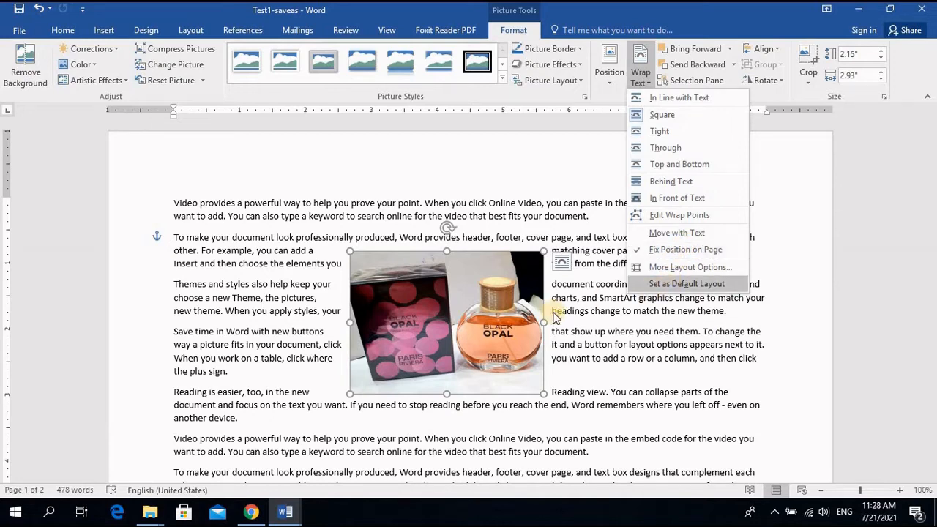
left_click(487, 300)
left_click_drag(547, 302, 595, 295)
left_click(642, 81)
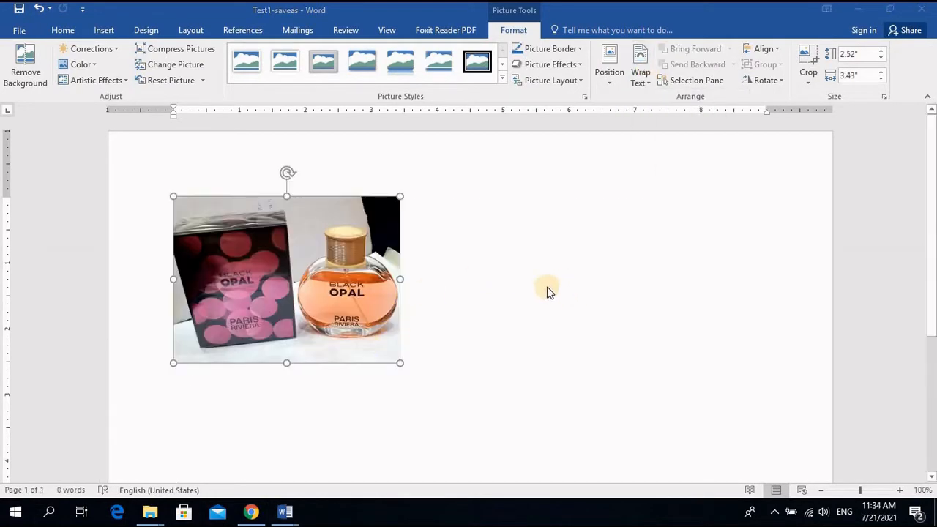
Step: Position the perfume picture at the page's top center with text wrapping
left_click(380, 292)
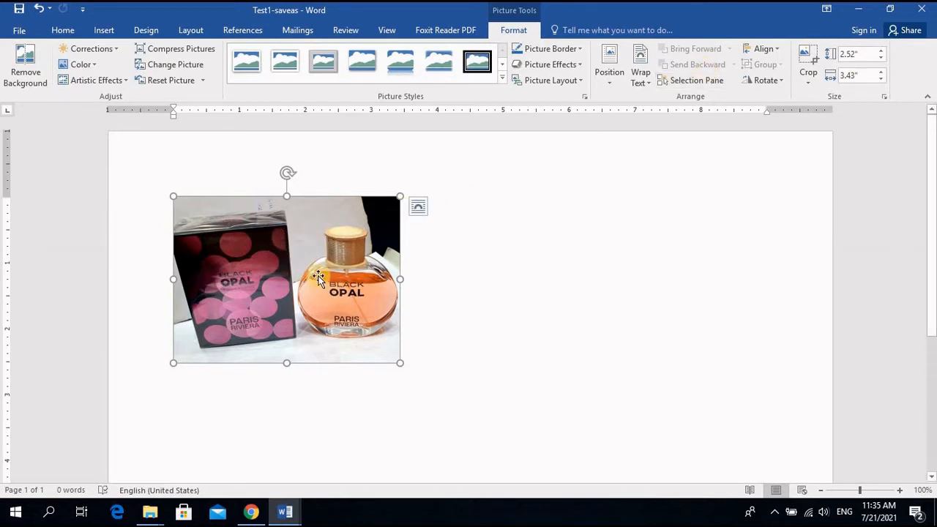
left_click(615, 88)
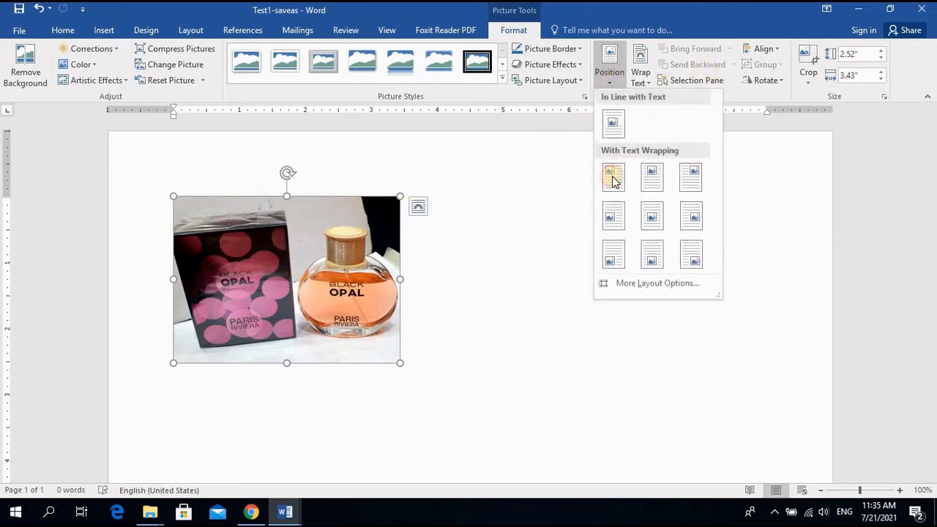
left_click(653, 181)
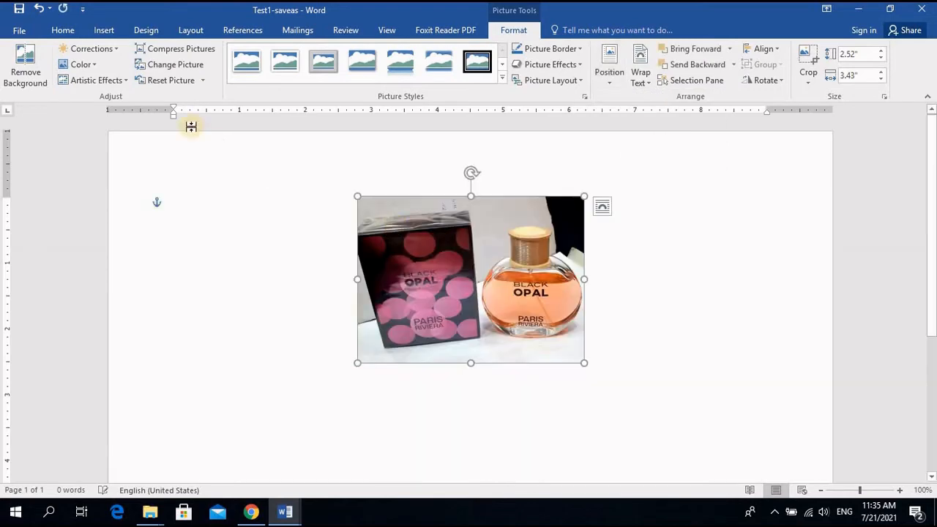
Step: Insert the picture 18-8 from the Images folder into the document
left_click(95, 30)
left_click(126, 73)
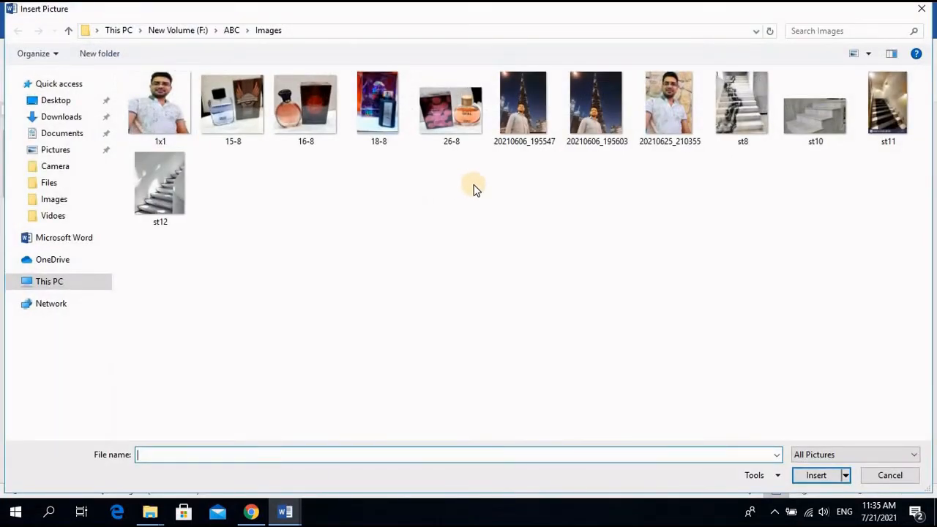
left_click(385, 123)
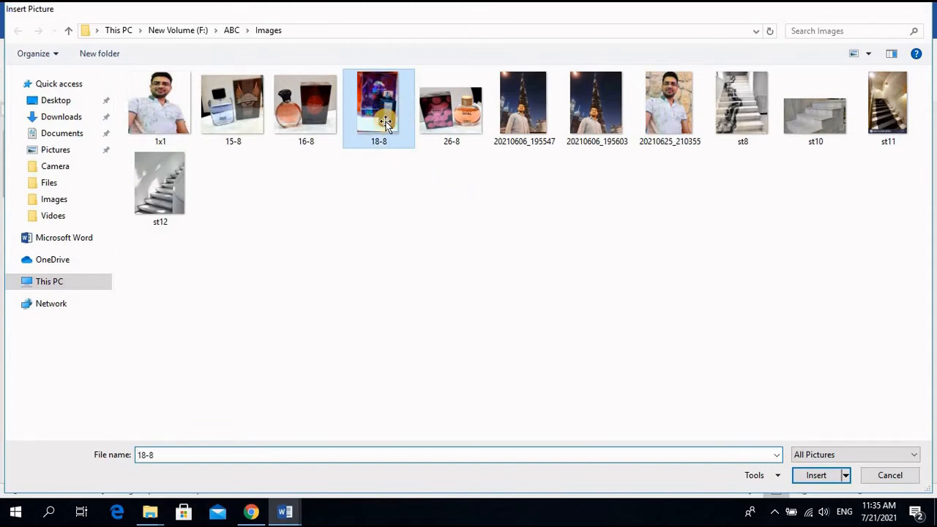
double_click(385, 123)
Step: Shrink the inserted Sidrah bag picture proportionally to about 4.04" high by 2.63" wide
scroll(469, 339, "up", 2)
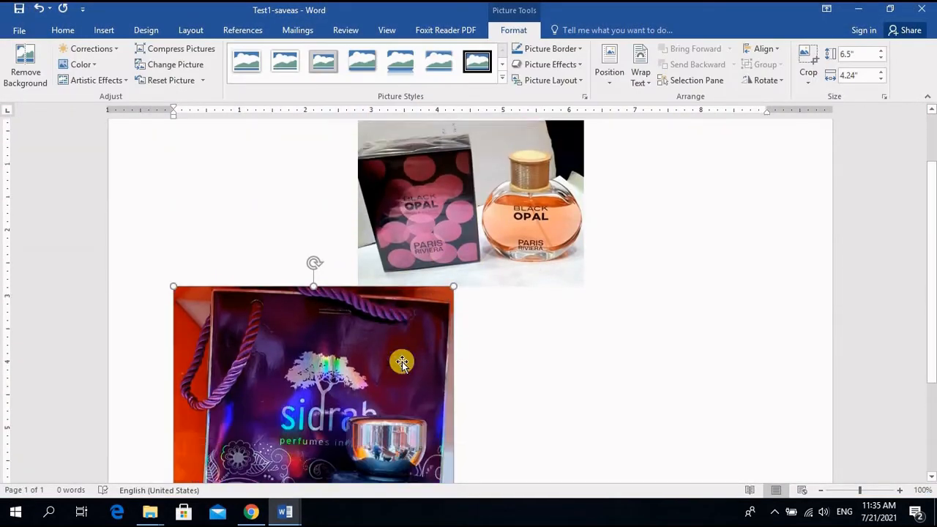
scroll(402, 362, "down", 3)
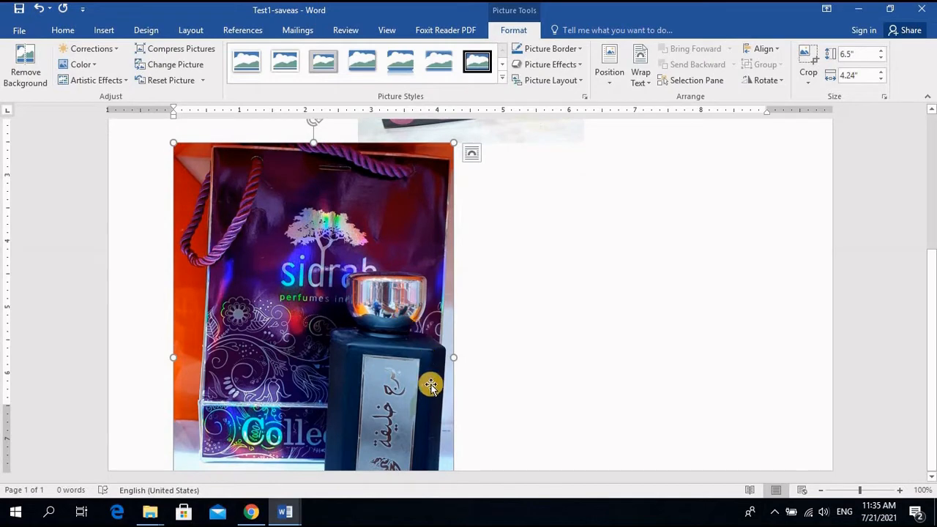
left_click_drag(453, 143, 315, 312)
scroll(315, 315, "up", 2)
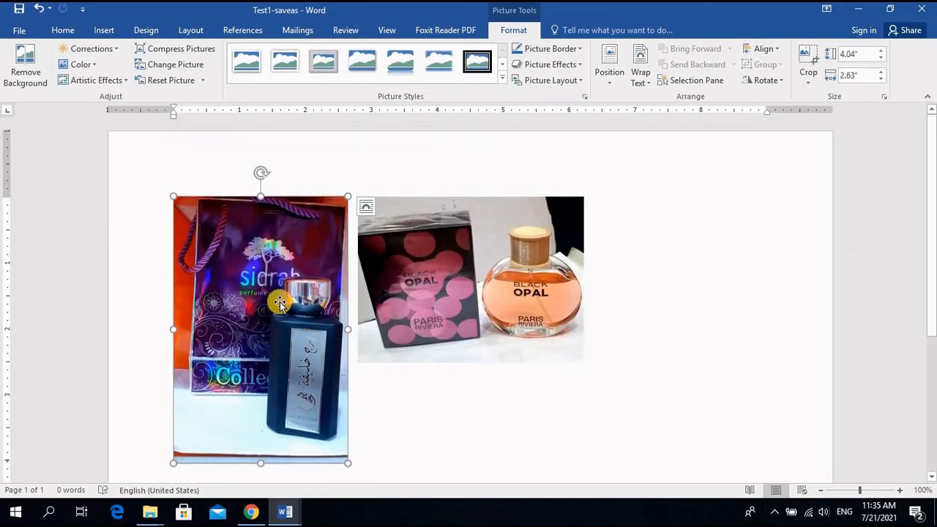
Step: Position the Sidrah picture at the page's top right with text wrapping, and shift both pictures toward the page's left side
left_click(608, 80)
left_click(690, 176)
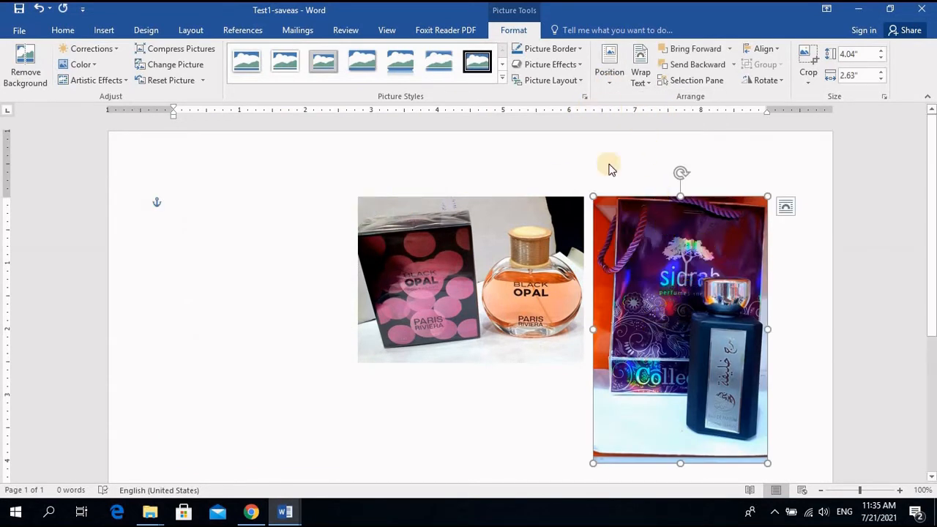
left_click_drag(682, 274, 631, 266)
left_click_drag(411, 295, 360, 312)
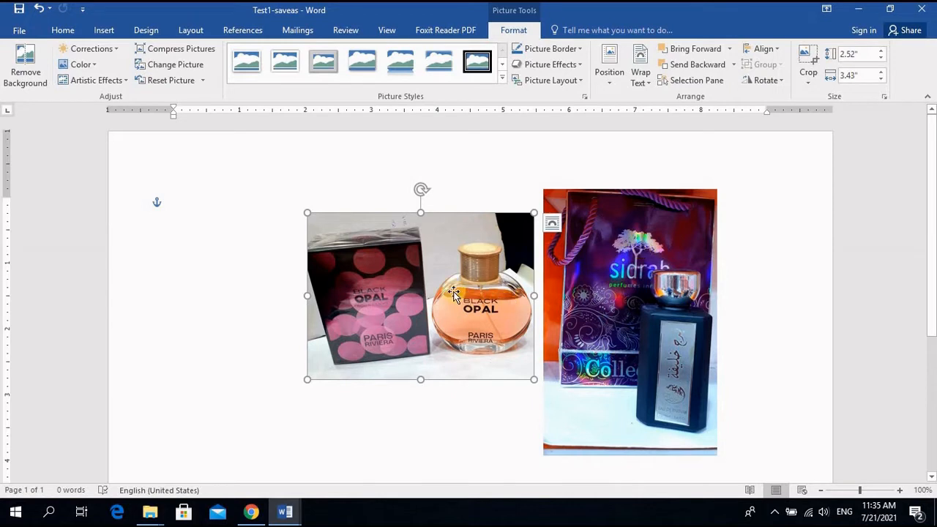
Step: Overlap the Sidrah picture onto the right half of the Black Opal picture and send it backward
mouse_move(466, 292)
left_mouse_down()
mouse_move(488, 303)
mouse_move(445, 284)
mouse_move(484, 287)
left_mouse_up()
left_click_drag(674, 282, 434, 243)
key("ctrl+z")
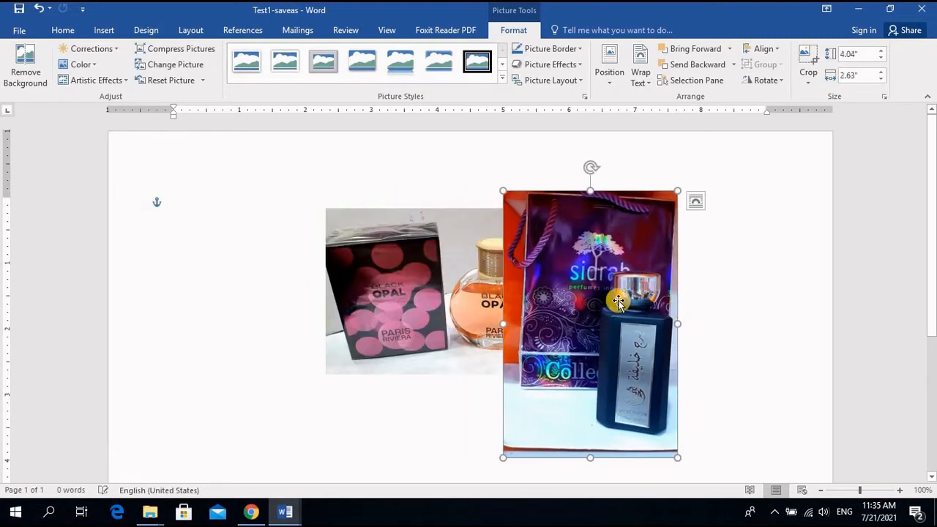
left_click_drag(613, 299, 626, 272)
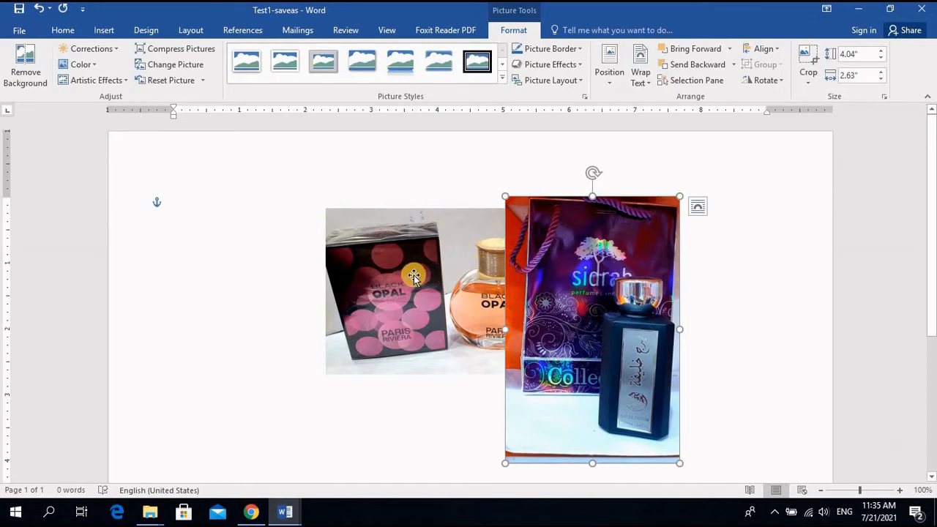
left_click_drag(600, 280, 520, 278)
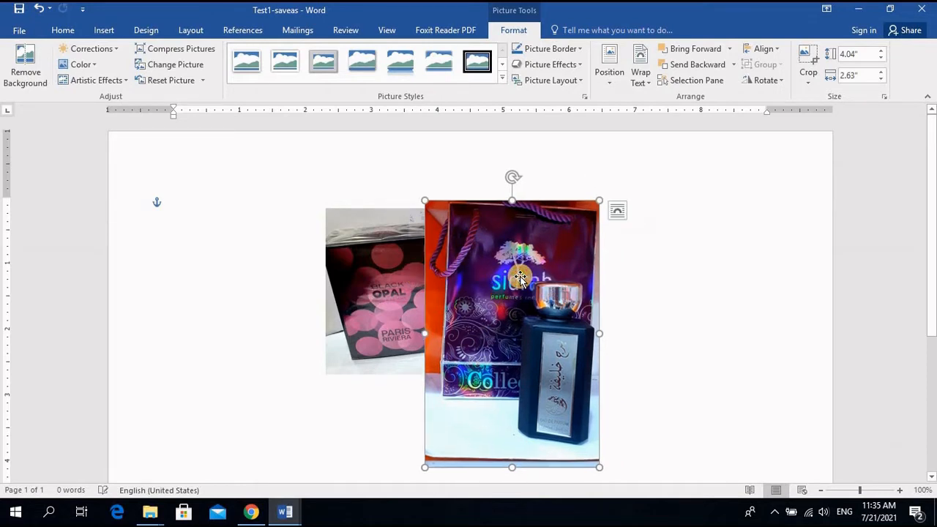
left_click(702, 66)
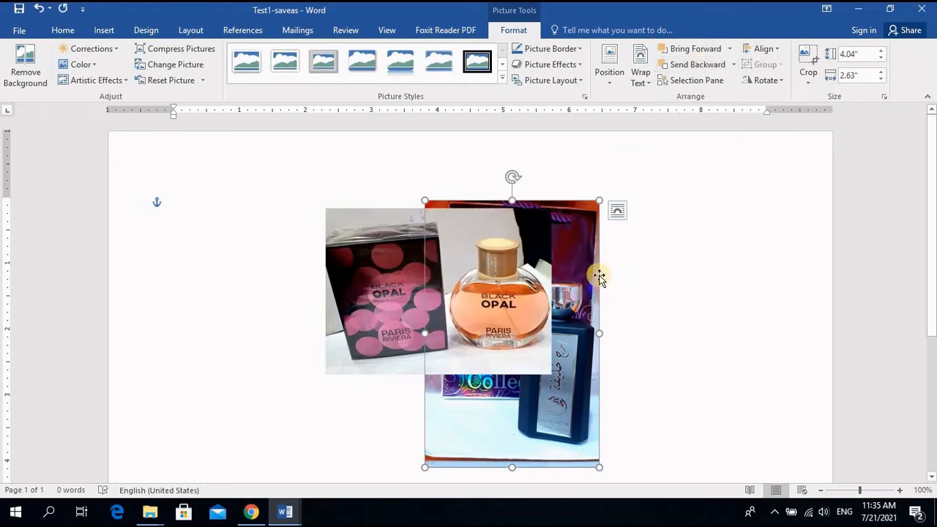
Step: Apply the metallic oval frame picture style to the Black Opal picture and move it slightly down
left_click(402, 269)
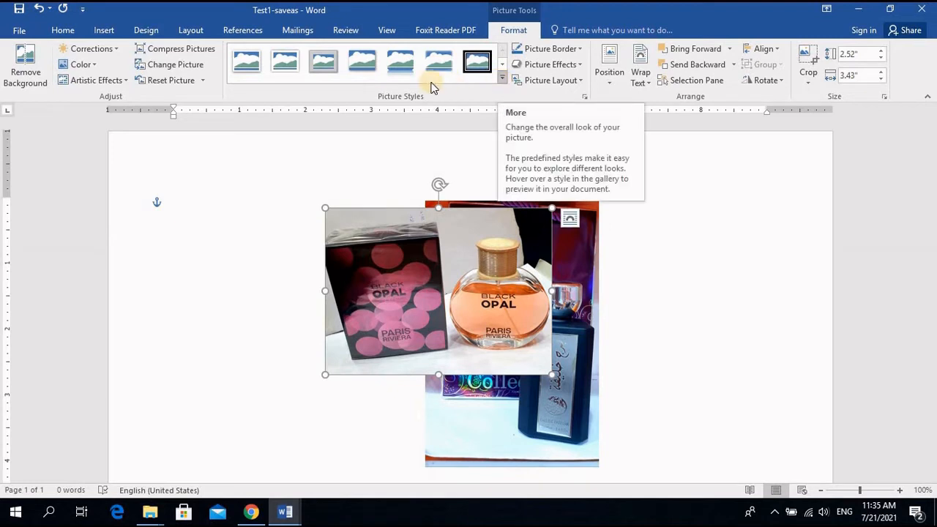
left_click(502, 77)
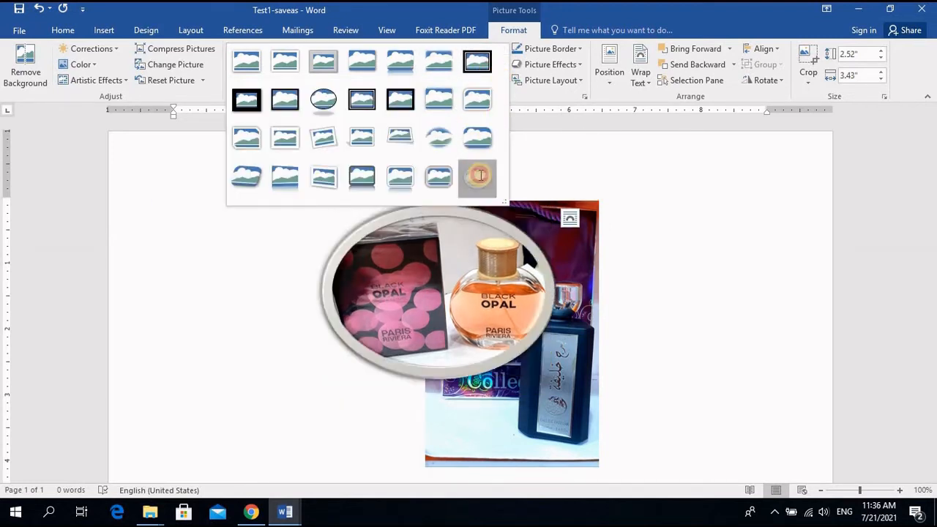
left_click(480, 179)
left_click(649, 268)
left_click_drag(457, 314, 458, 344)
Step: Bring the Sidrah picture forward over the oval Black Opal picture and shift it slightly right
left_click(568, 251)
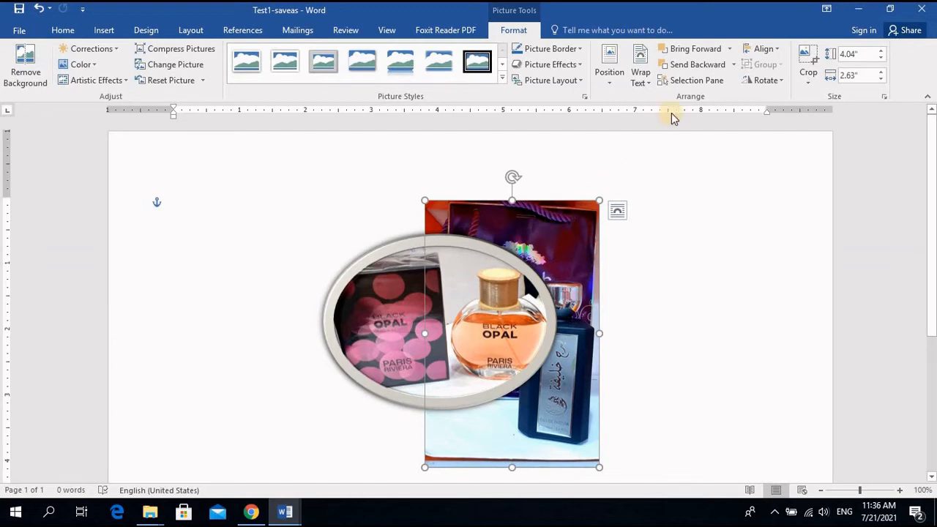
left_click(694, 51)
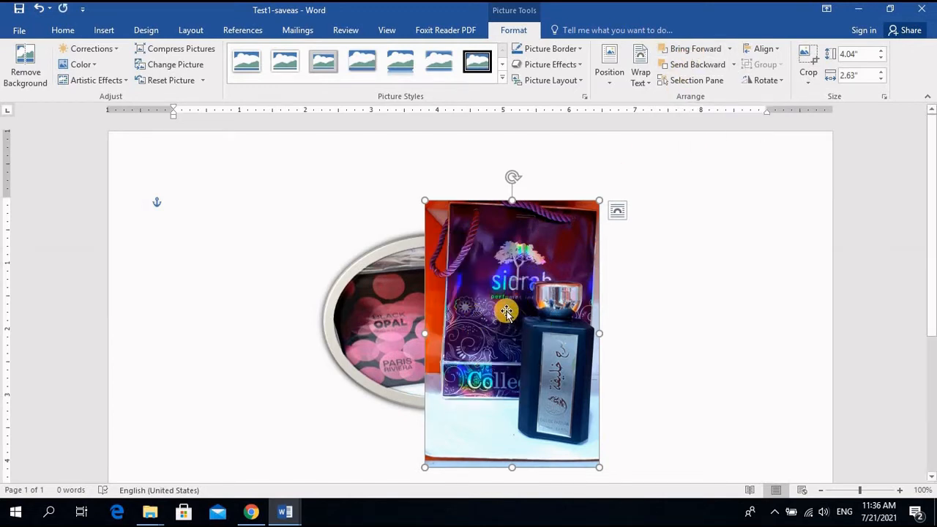
left_click_drag(523, 311, 545, 309)
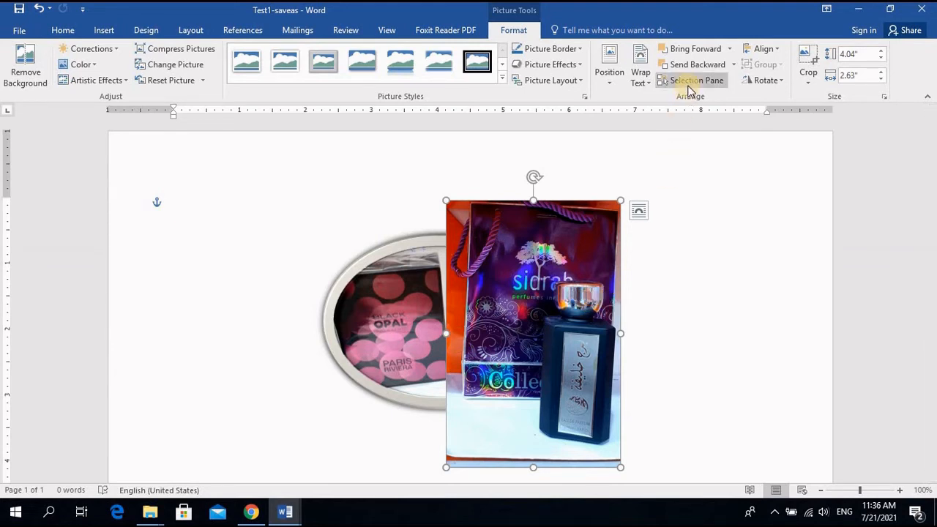
Step: Show the list of the page's objects and select Picture 5 and Picture 4 in turn
left_click(689, 82)
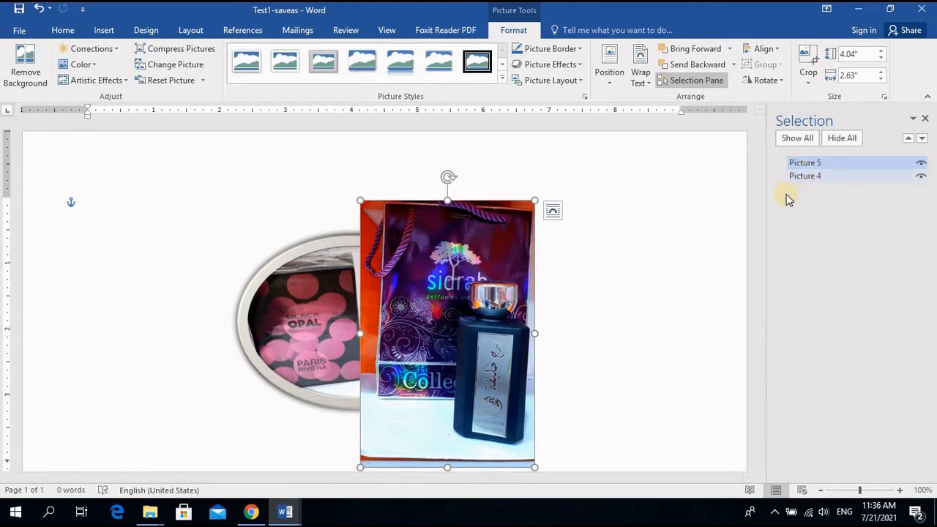
left_click(810, 165)
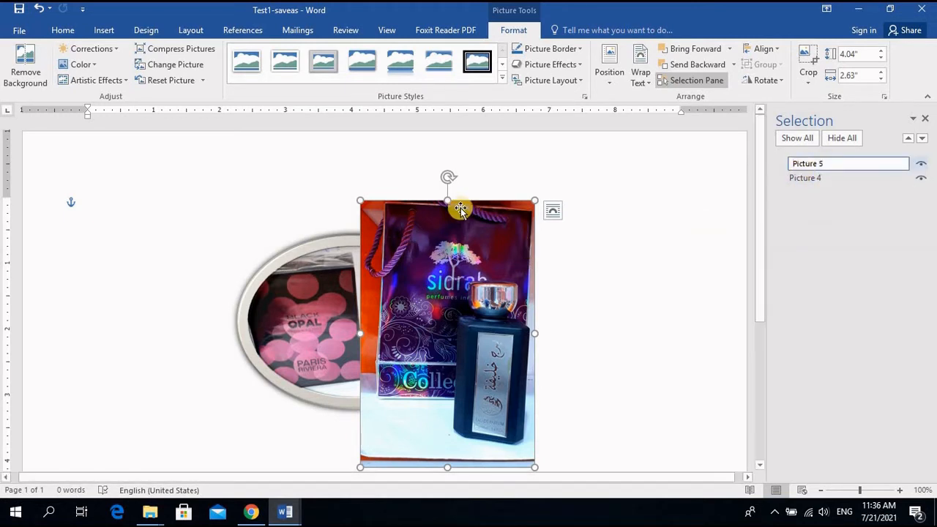
left_click(811, 180)
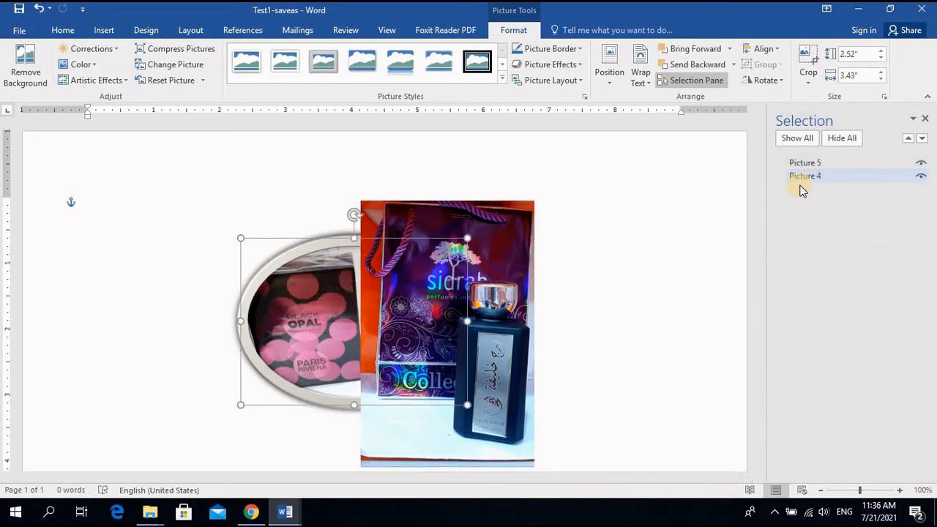
Step: Hide Picture 4 and show it again, twice
left_click(922, 177)
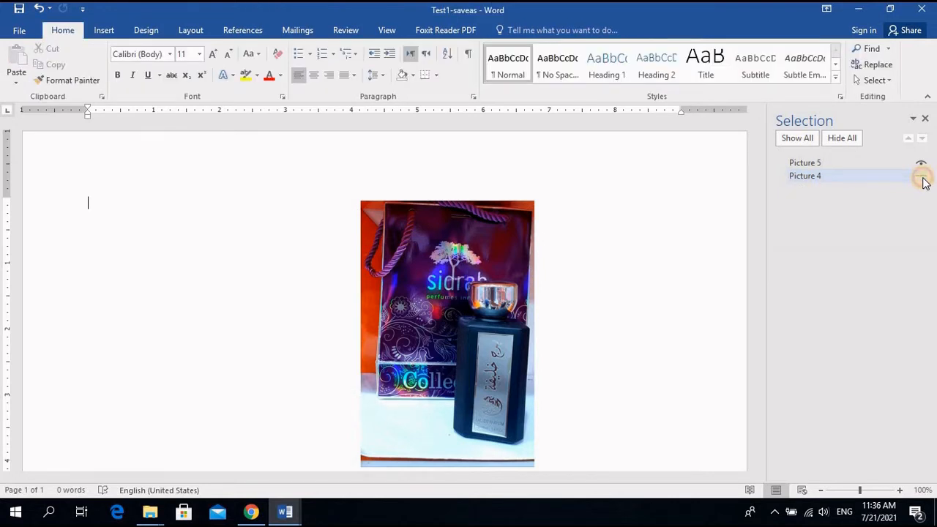
left_click(921, 179)
left_click(922, 180)
left_click(921, 182)
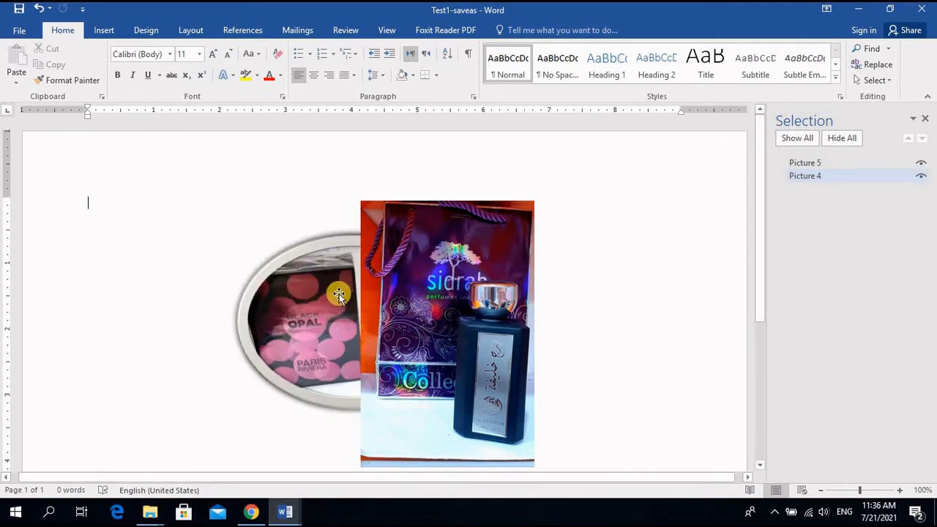
Step: Bring Picture 4 in front of Picture 5, return it behind, and close the object list
left_click(802, 178)
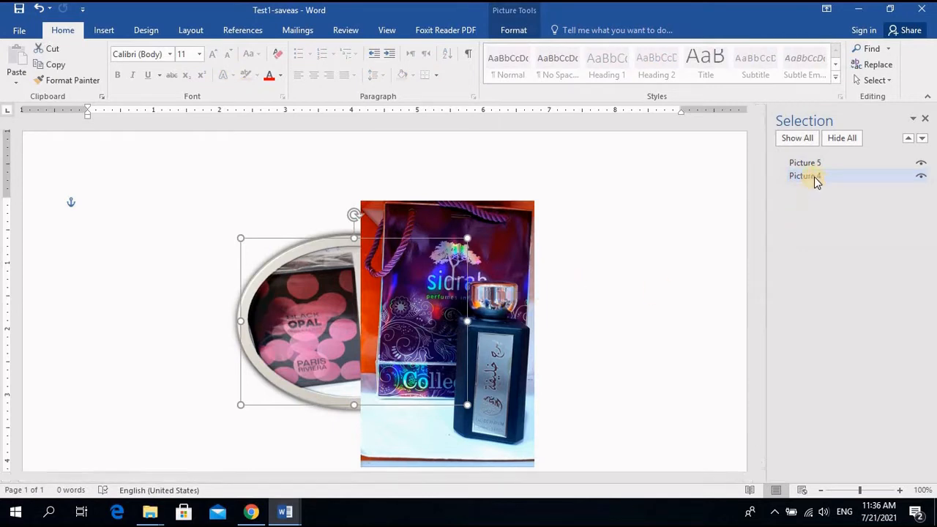
left_click(907, 139)
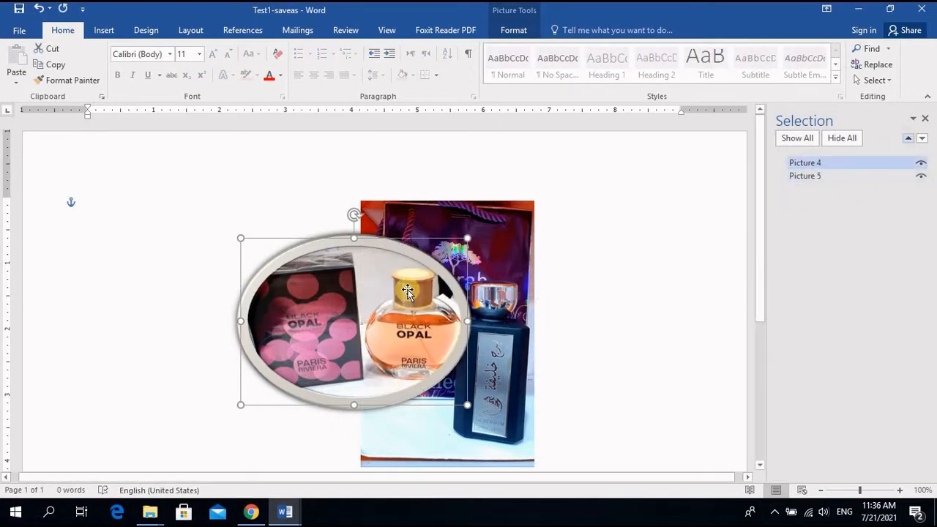
left_click(922, 139)
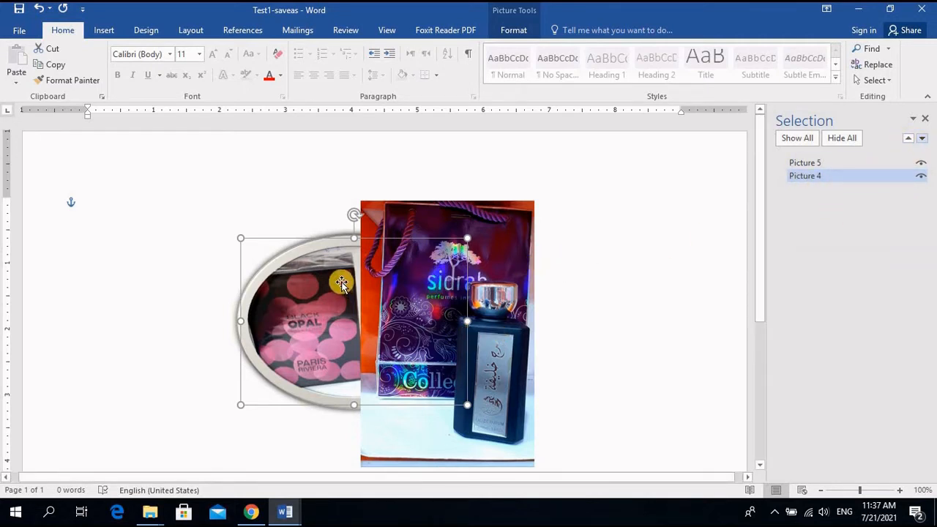
left_click(928, 121)
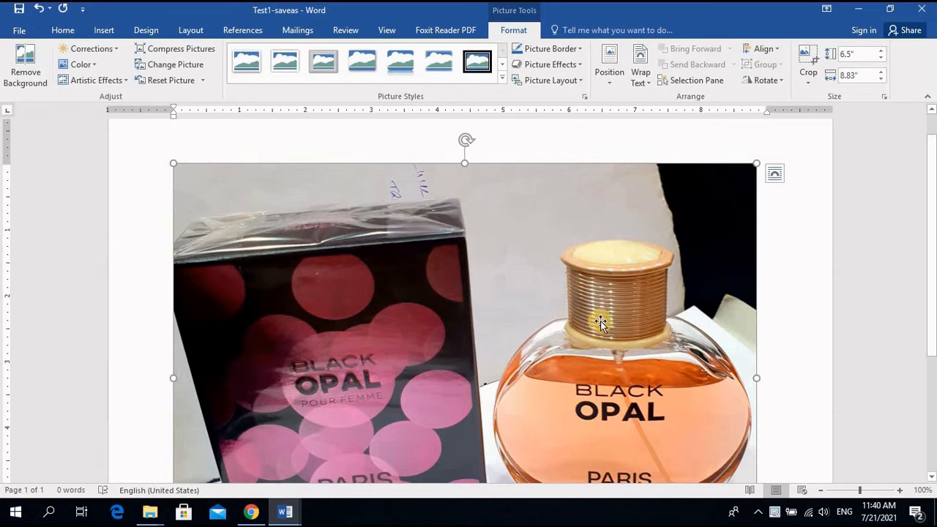
Step: Shrink the large Black Opal picture to about 2.98" by 4.05" and position it at the page's top center with text wrapping
scroll(550, 334, "down", 3)
scroll(556, 317, "up", 3)
scroll(719, 222, "up", 1)
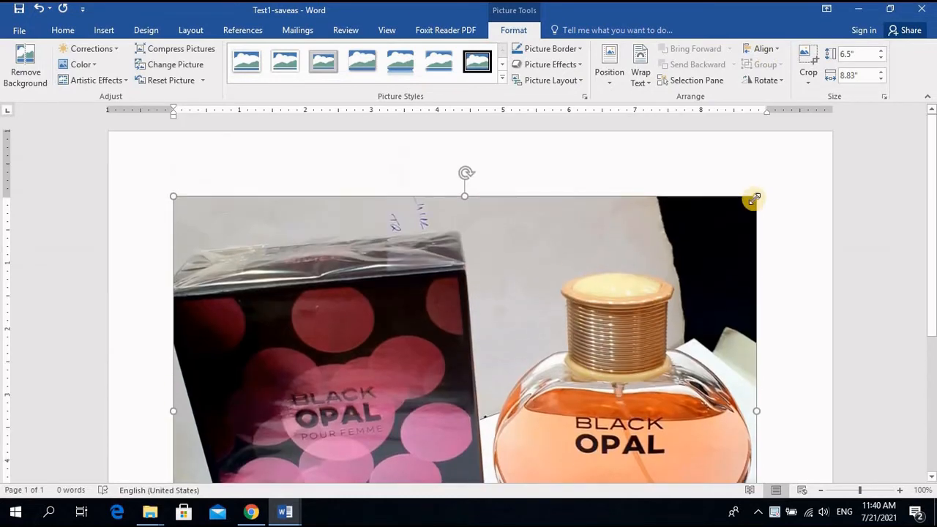
left_click_drag(522, 293, 293, 358)
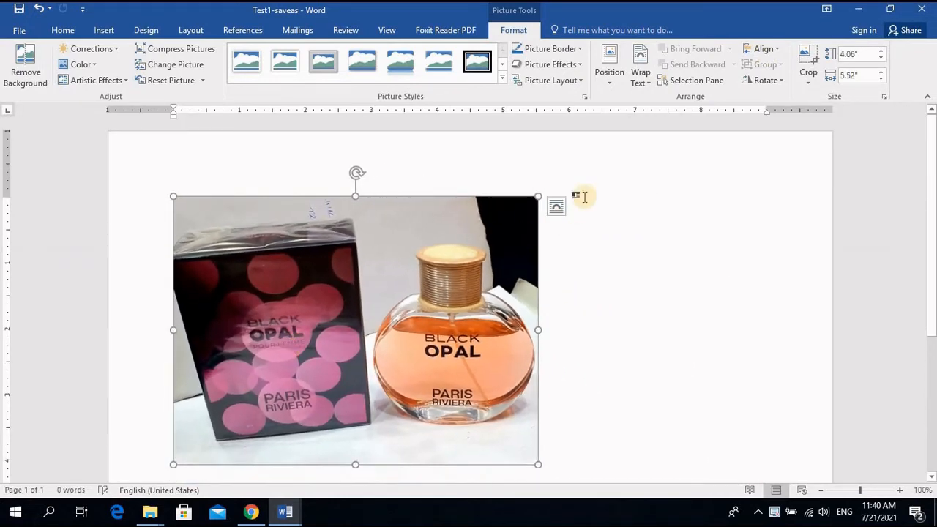
left_click_drag(536, 194, 440, 196)
left_click(609, 64)
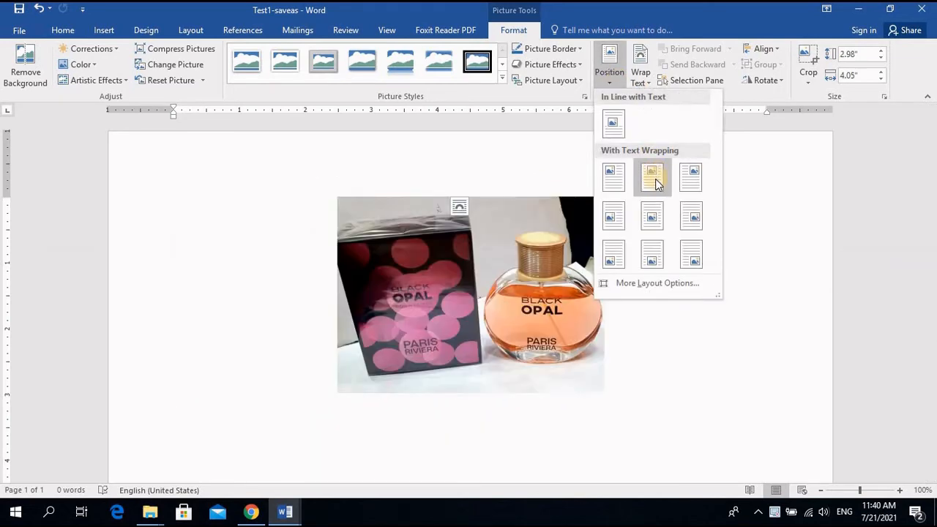
left_click(654, 179)
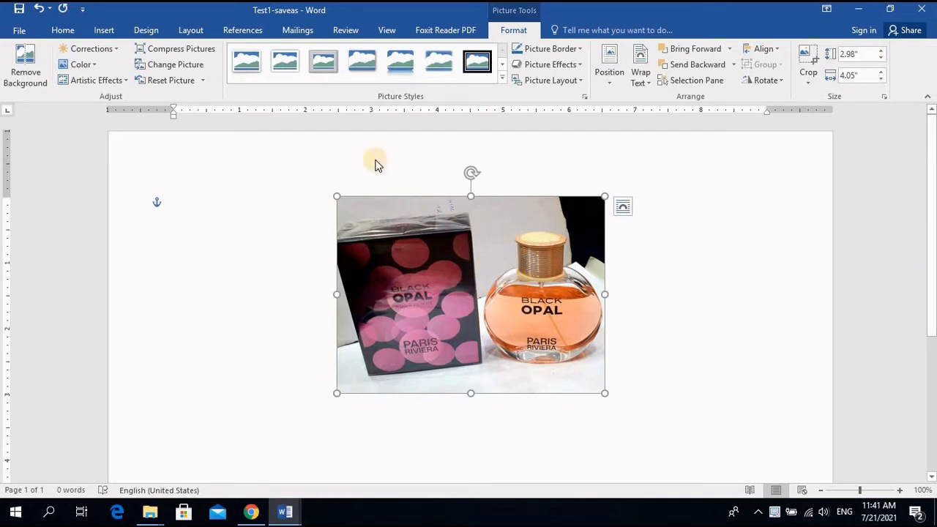
Step: Insert the staircase picture st8 from the Images folder
left_click(102, 30)
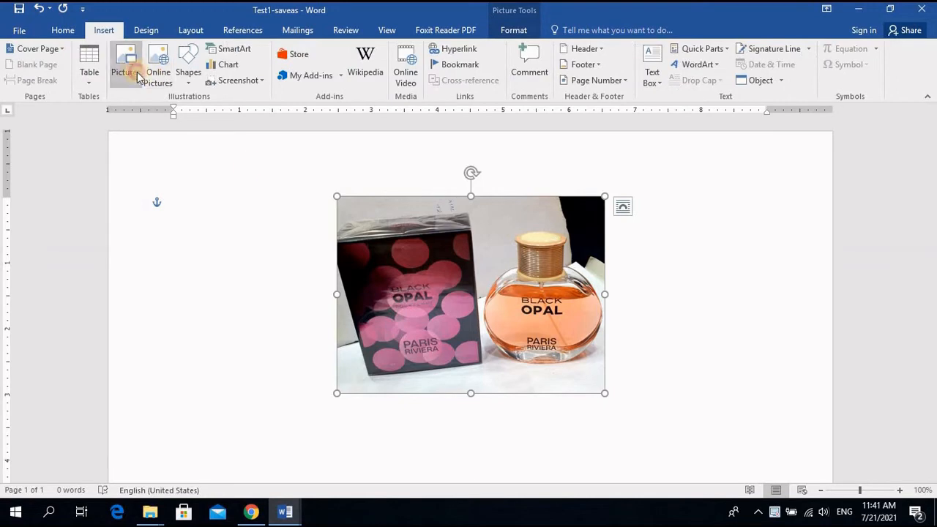
left_click(124, 72)
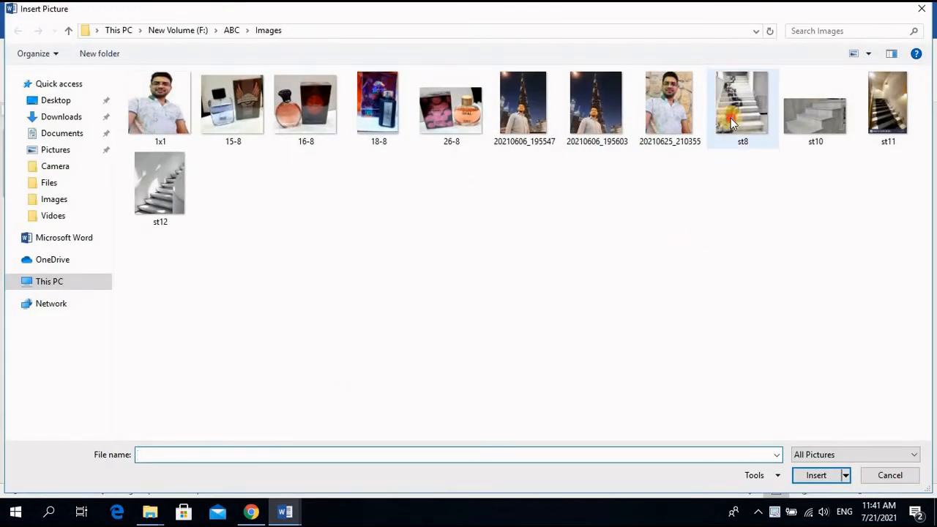
double_click(731, 118)
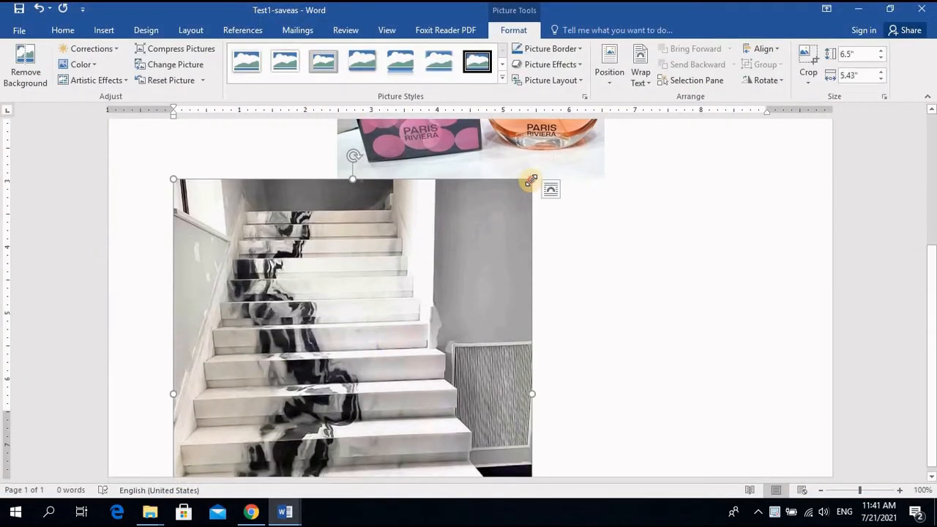
Step: Shrink the staircase picture to about 3.84" by 3.21" and position it at the page's top center with text wrapping
left_click_drag(531, 181, 278, 355)
scroll(344, 388, "up", 2)
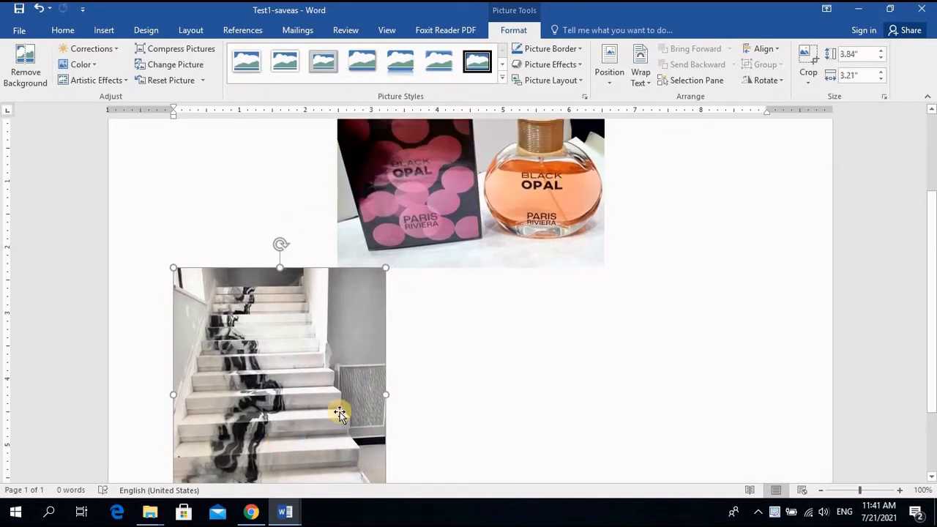
scroll(339, 412, "up", 1)
left_click(609, 64)
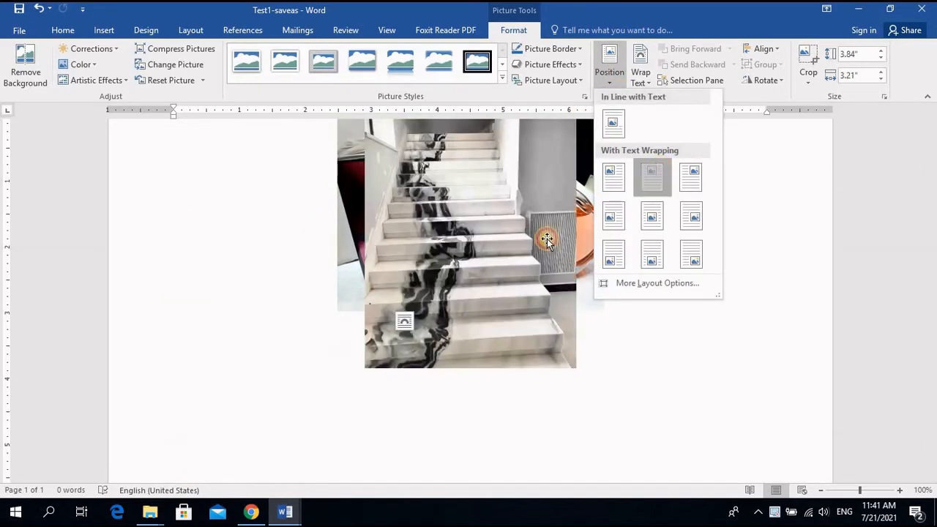
left_click(547, 239)
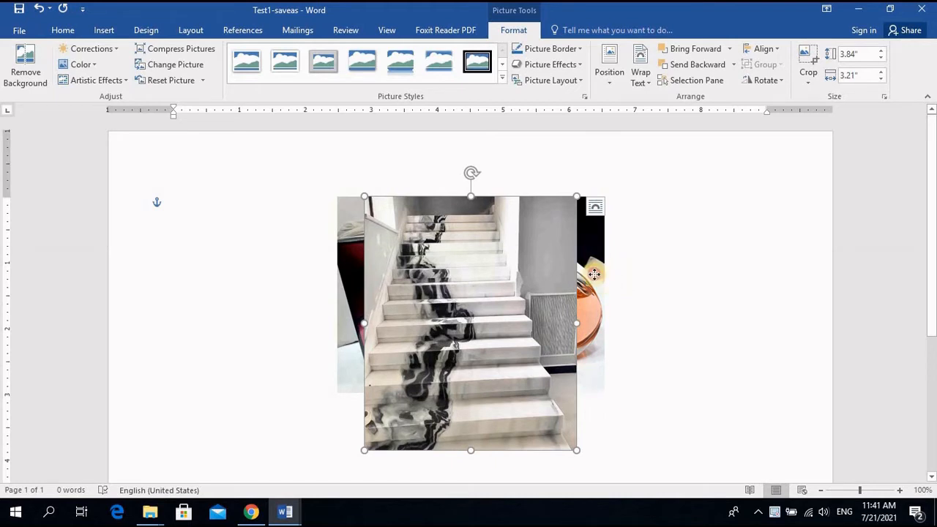
Step: Enlarge the Black Opal picture behind the staircase to about 3.7" by 5.02" and move the staircase picture slightly off-center over it
left_click_drag(598, 256, 567, 304)
left_click_drag(531, 219, 502, 250)
left_click(559, 274)
left_click_drag(572, 247, 636, 216)
left_click_drag(501, 309, 564, 289)
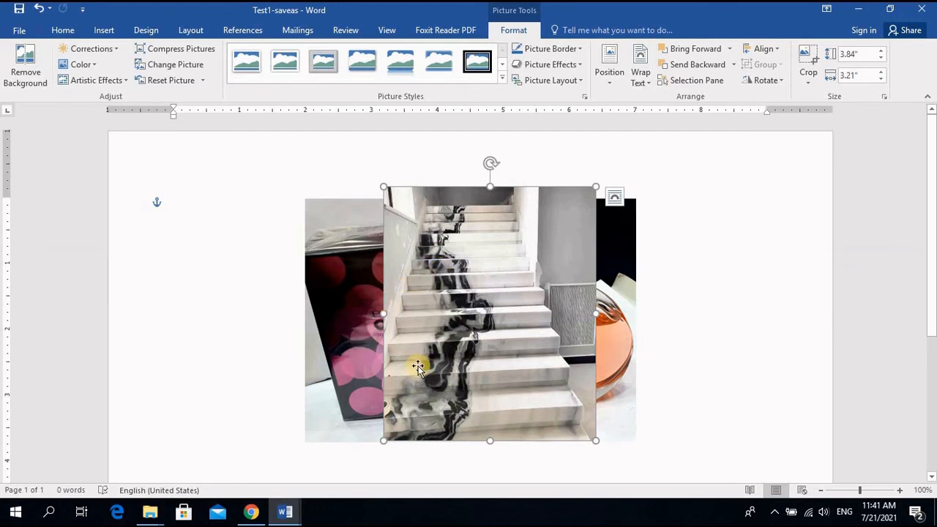
Step: Select both pictures and align them with each other to the middle and to the center
left_click(340, 249, "ctrl")
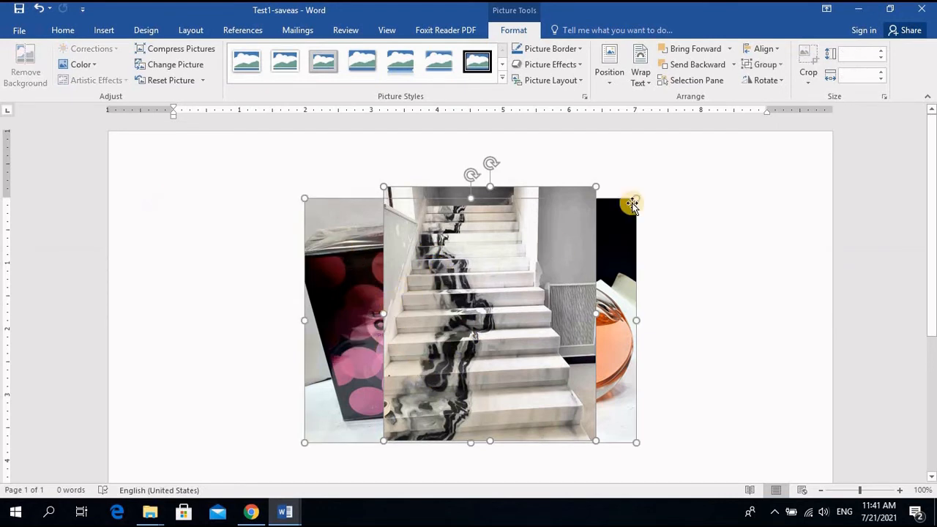
left_click(780, 52)
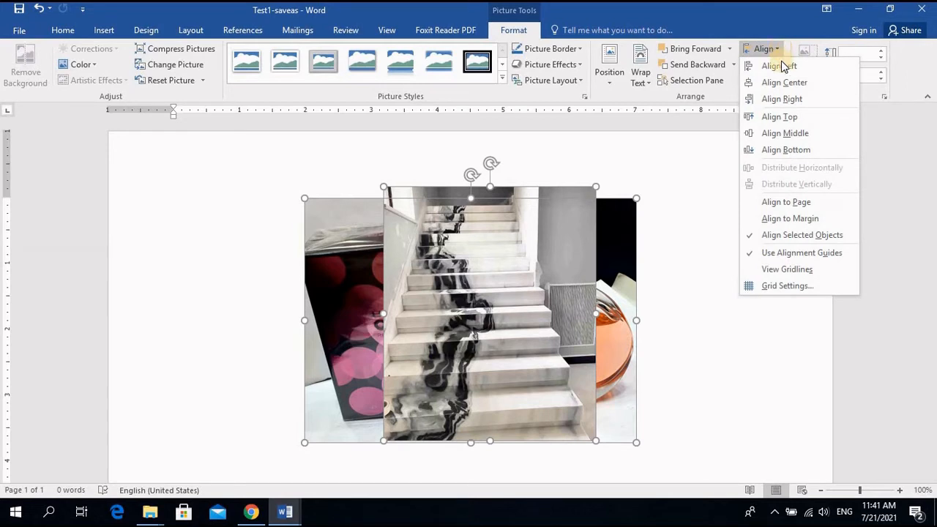
left_click(786, 133)
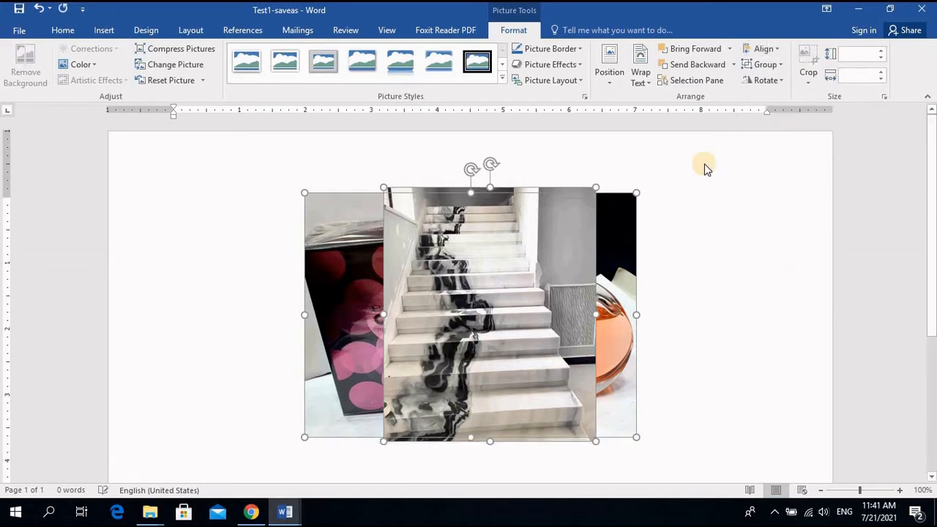
left_click(766, 50)
left_click(776, 81)
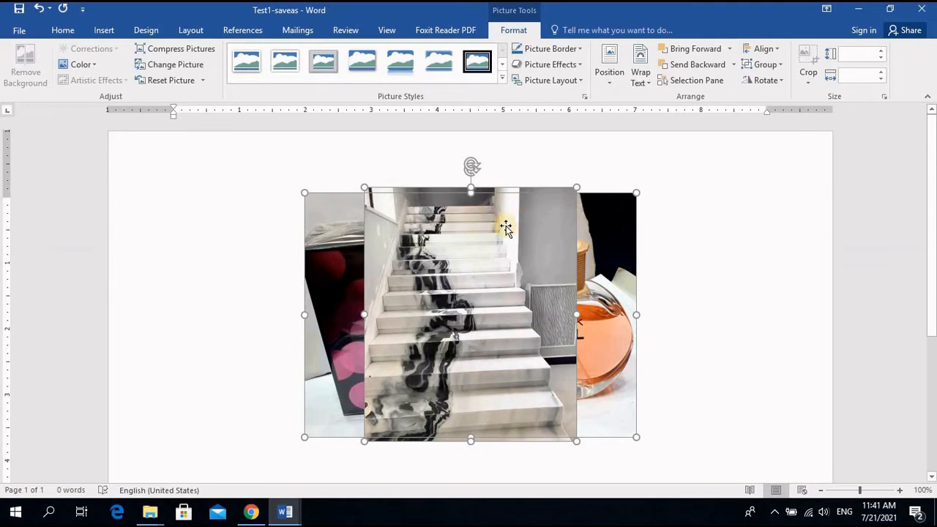
Step: Align the two selected pictures with each other by their bottom edges, and again by their top edges
left_click(765, 50)
left_click(747, 200)
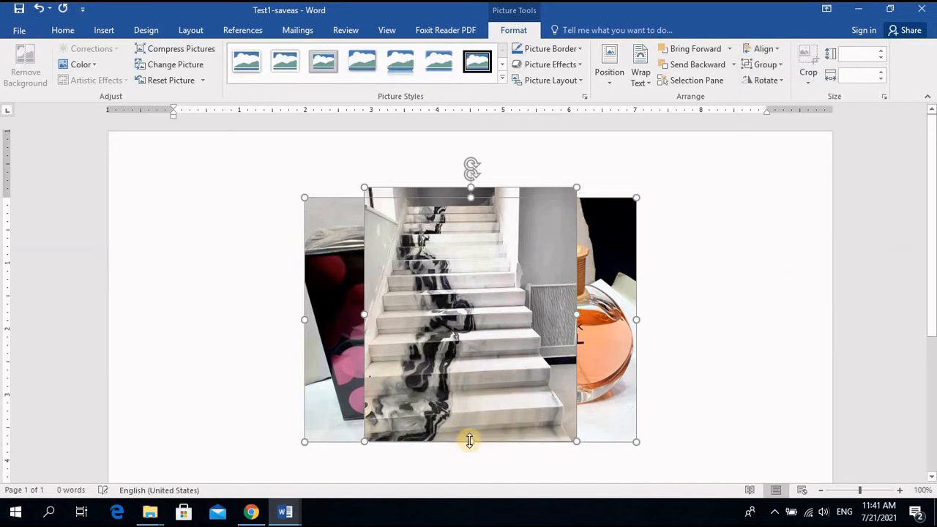
left_click(764, 49)
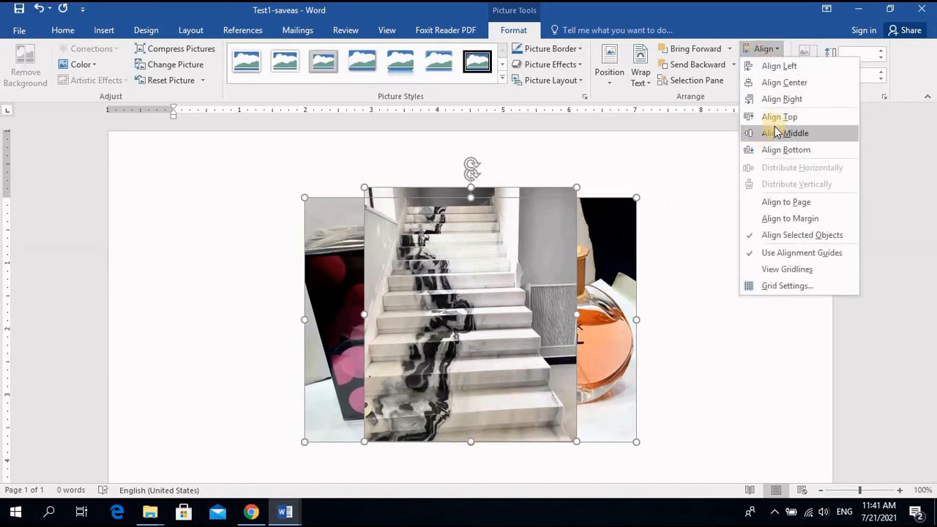
left_click(777, 119)
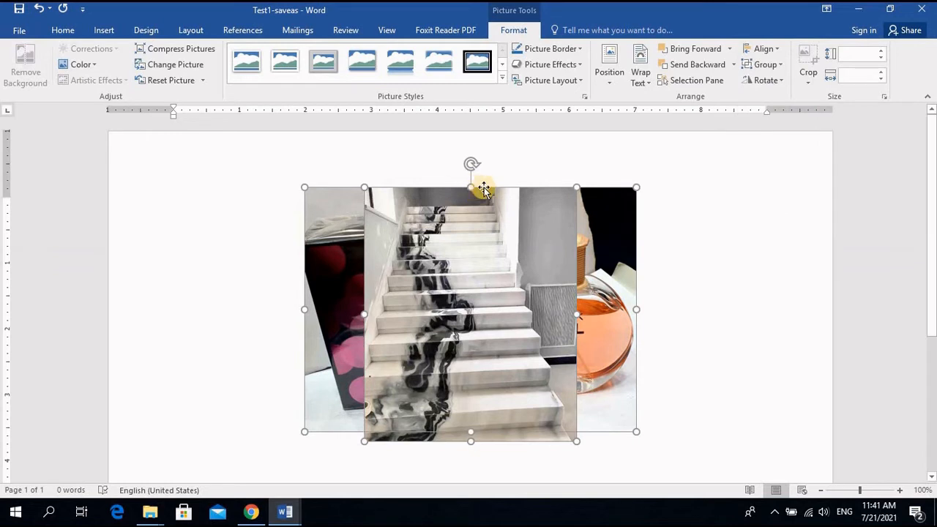
Step: Set the alignment reference to the page and align both selected pictures to the page's middle
left_click(763, 50)
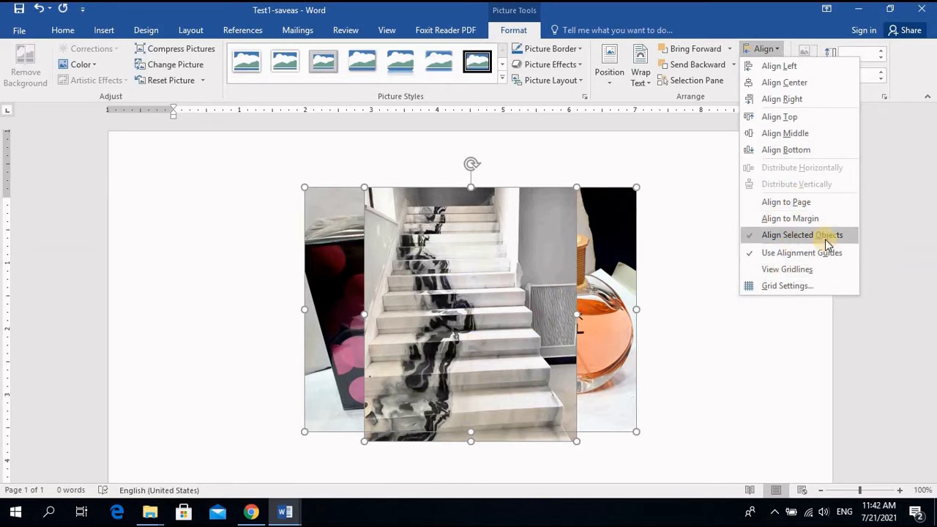
left_click(761, 254)
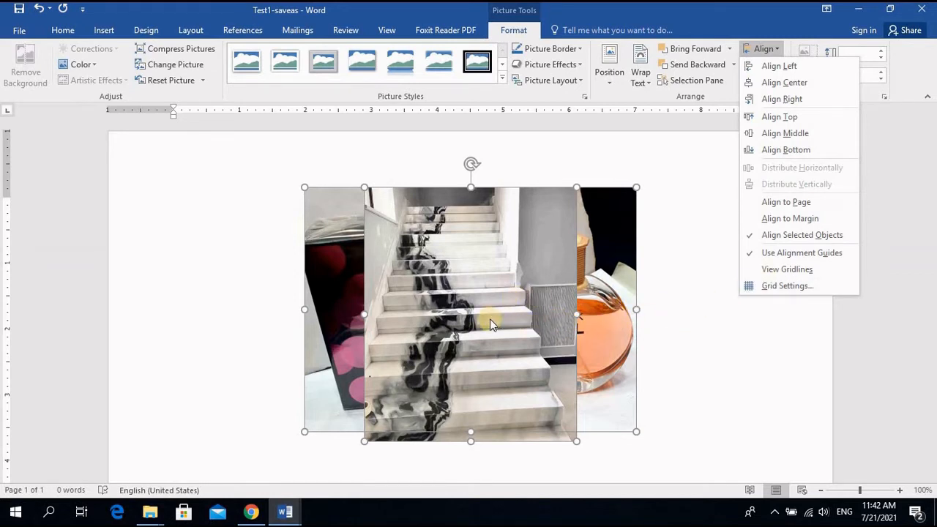
left_click(769, 208)
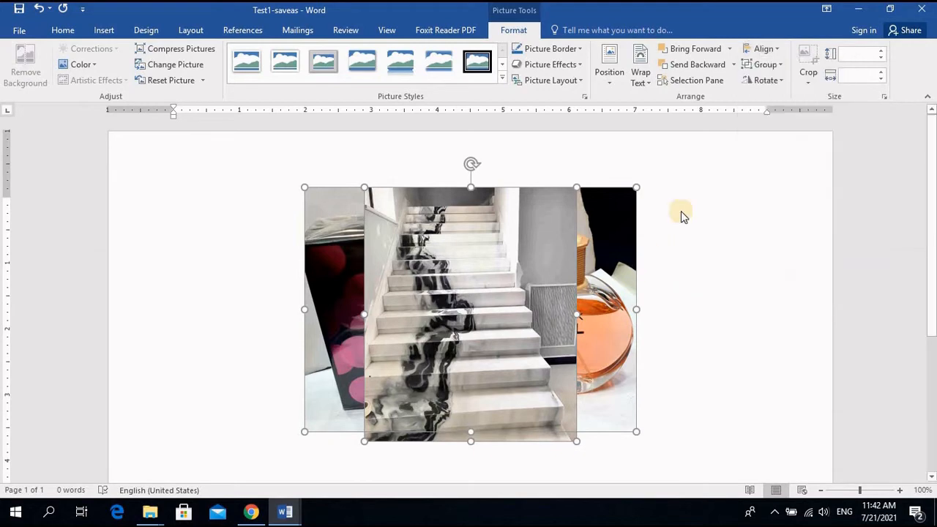
left_click(762, 49)
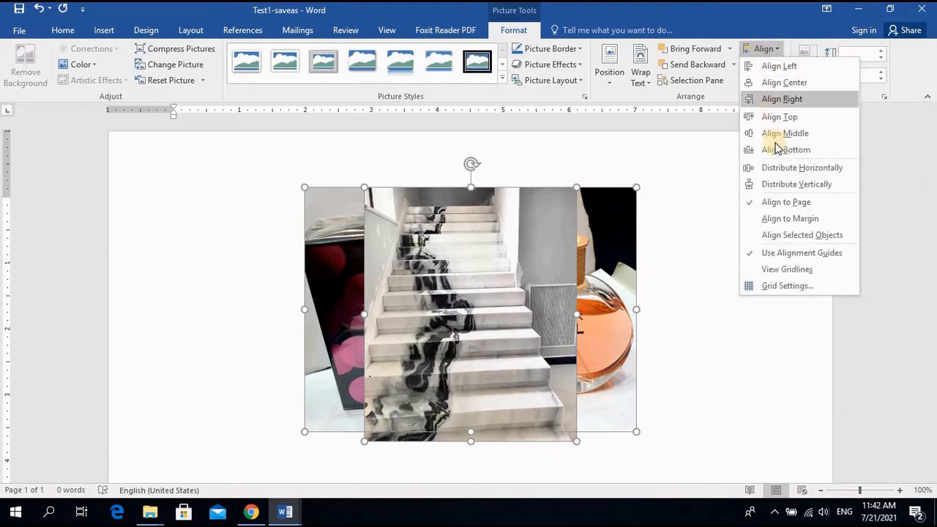
left_click(774, 134)
scroll(645, 284, "down", 4)
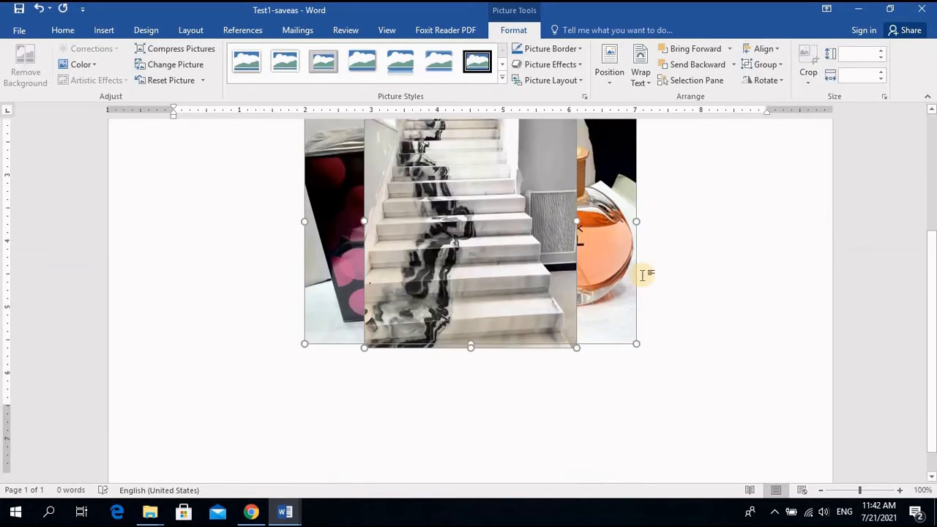
scroll(637, 289, "up", 4)
scroll(644, 308, "down", 2)
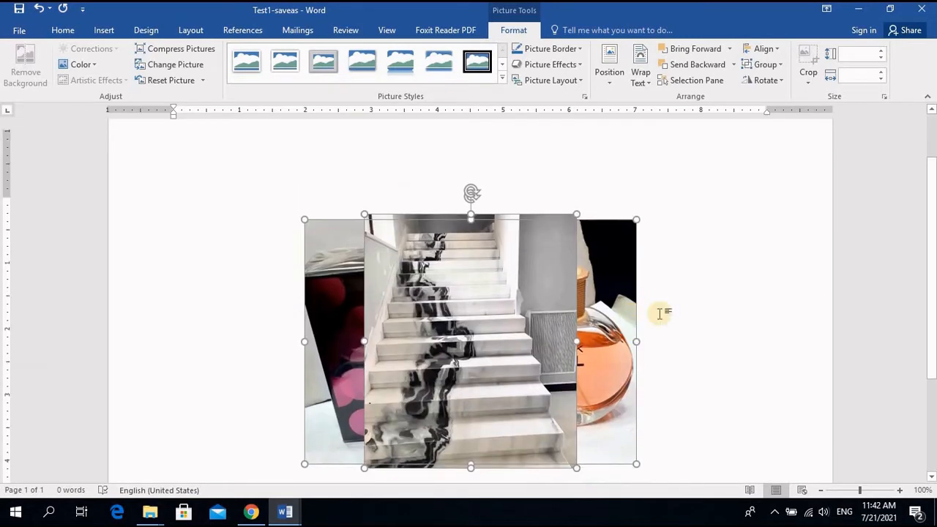
scroll(659, 315, "up", 2)
scroll(640, 295, "down", 4)
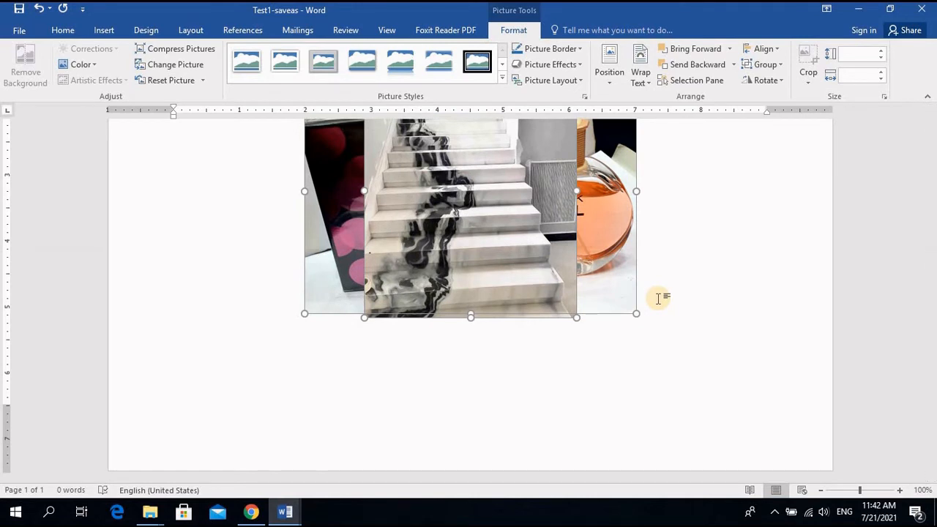
scroll(624, 331, "up", 3)
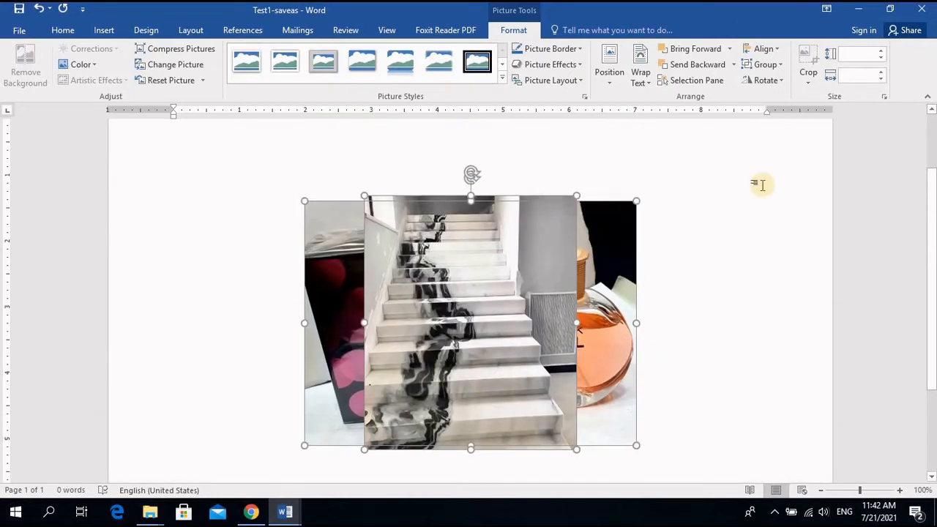
scroll(718, 239, "down", 2)
Step: Deselect the pictures and move the staircase picture so it overlaps only the lower-right corner of the Black Opal picture
left_click(740, 131)
scroll(732, 183, "up", 2)
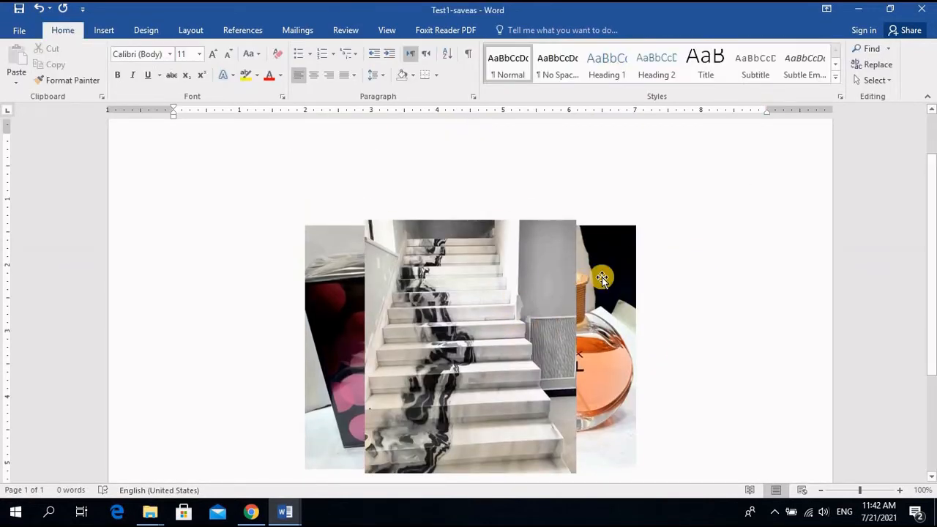
scroll(600, 278, "down", 2)
left_click_drag(504, 251, 669, 328)
scroll(420, 299, "down", 1)
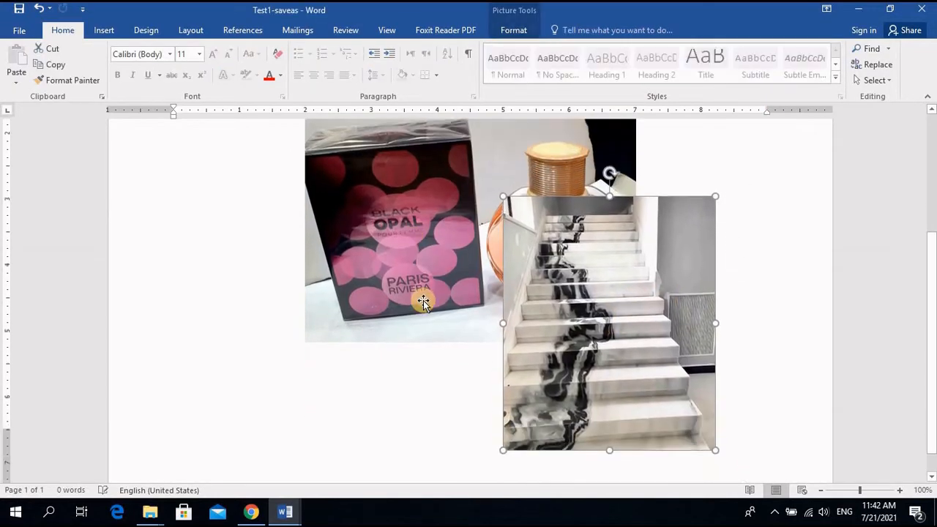
Step: Select the staircase and Black Opal pictures together and group them
scroll(556, 278, "up", 2)
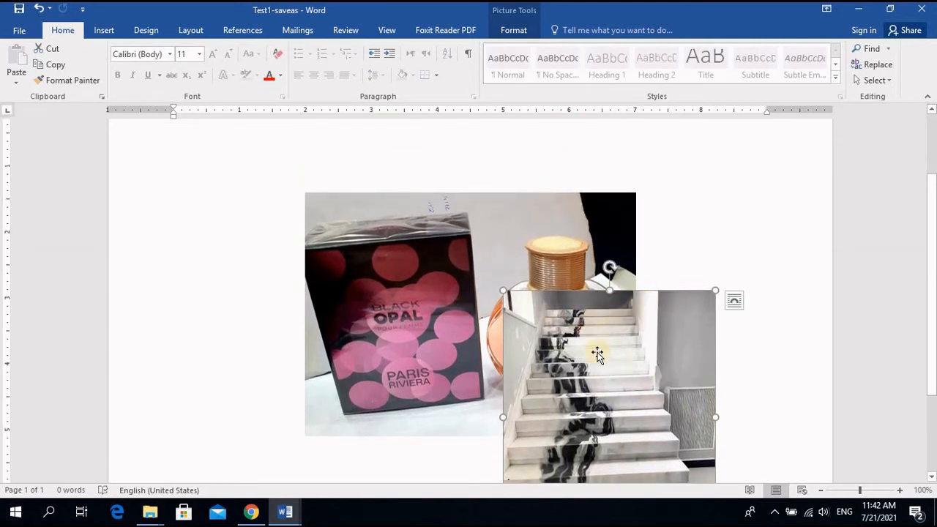
left_click(484, 247, "shift")
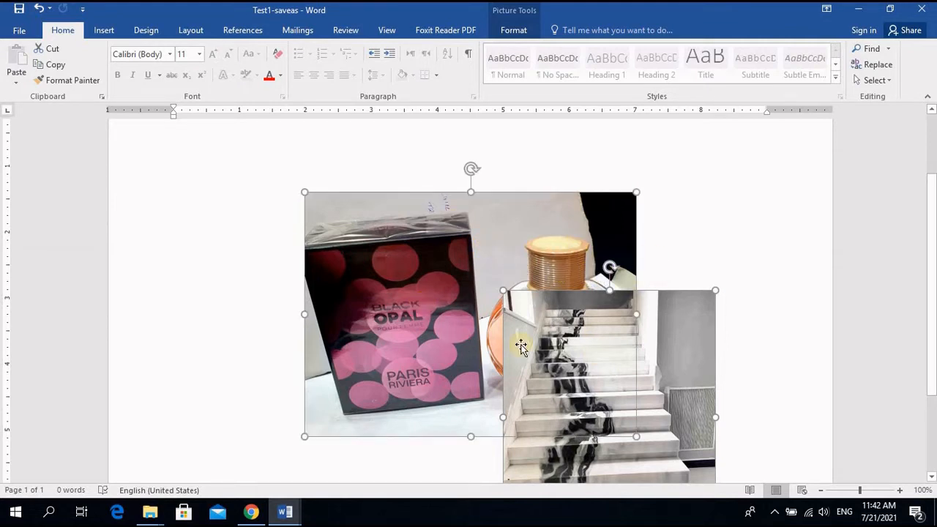
left_click(514, 28)
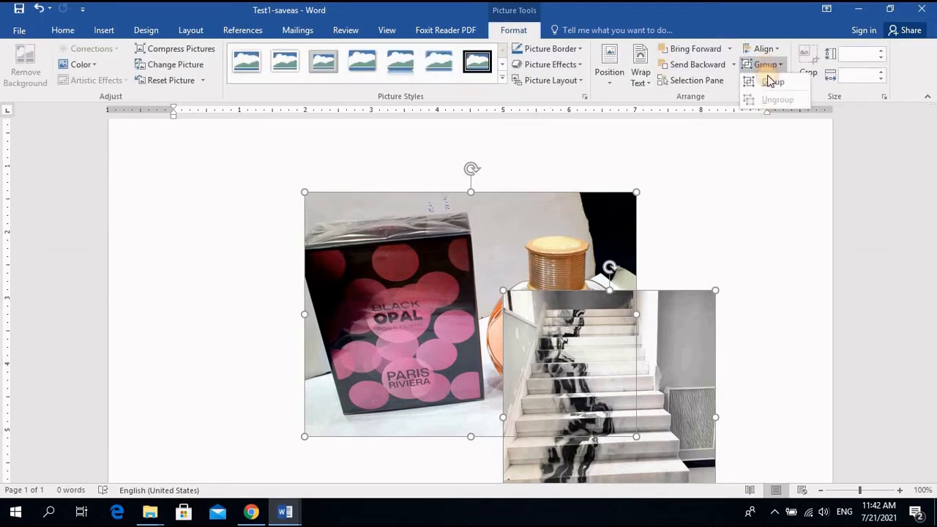
left_click(770, 83)
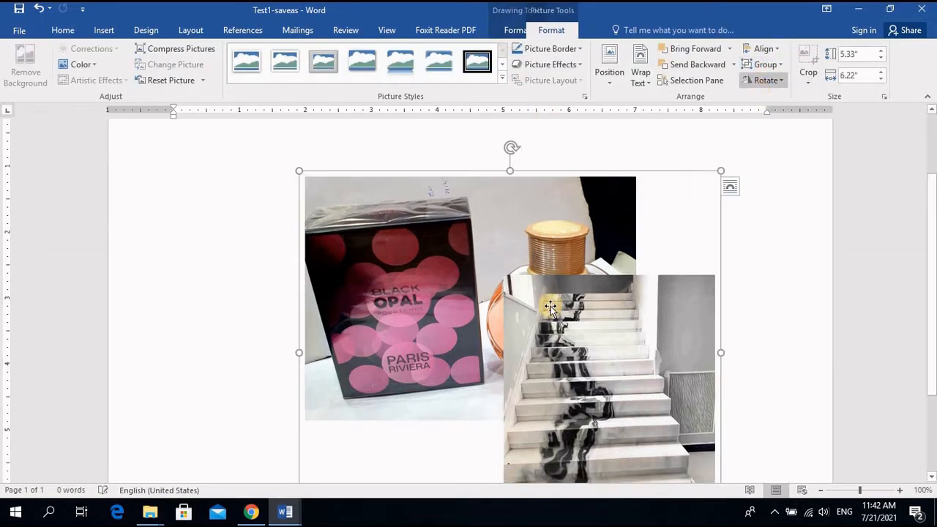
Step: Move the grouped pictures to the page's horizontal center and ungroup them
scroll(570, 347, "down", 2)
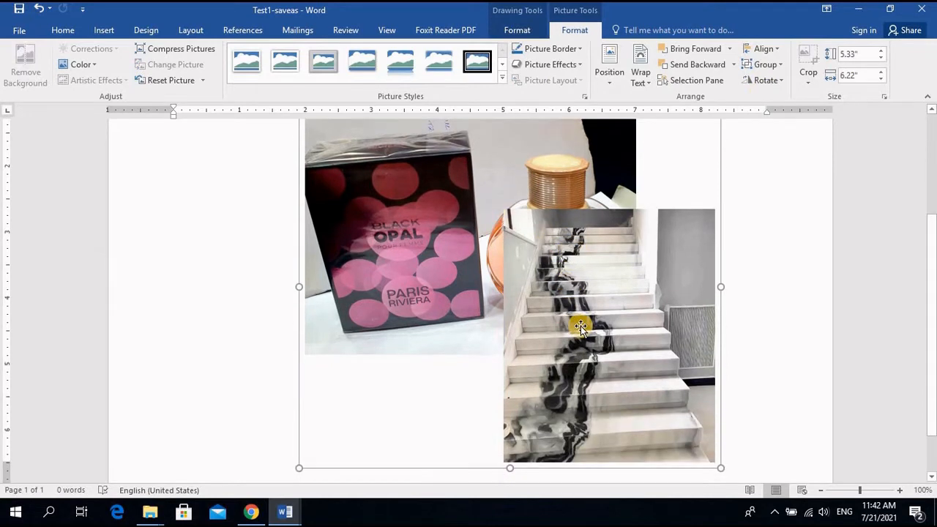
scroll(580, 326, "up", 2)
left_click_drag(559, 285, 491, 305)
left_click(528, 262)
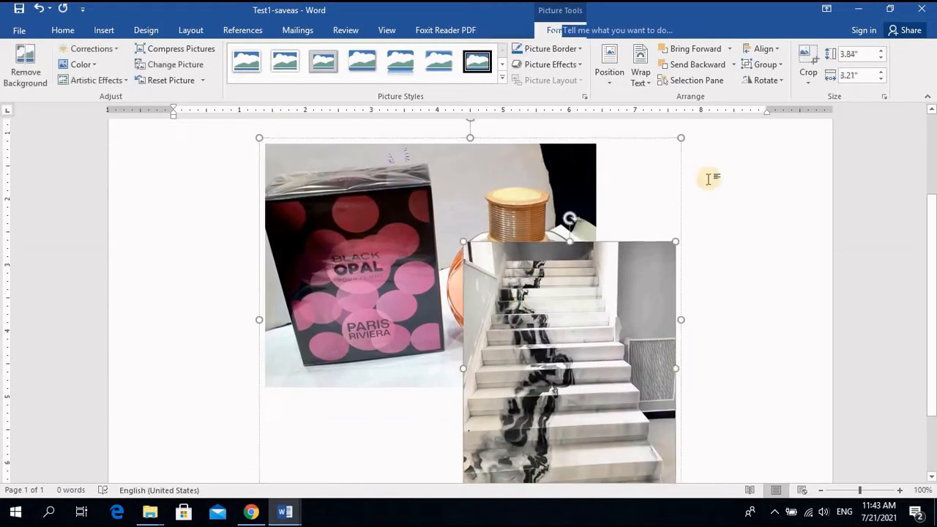
left_click(780, 66)
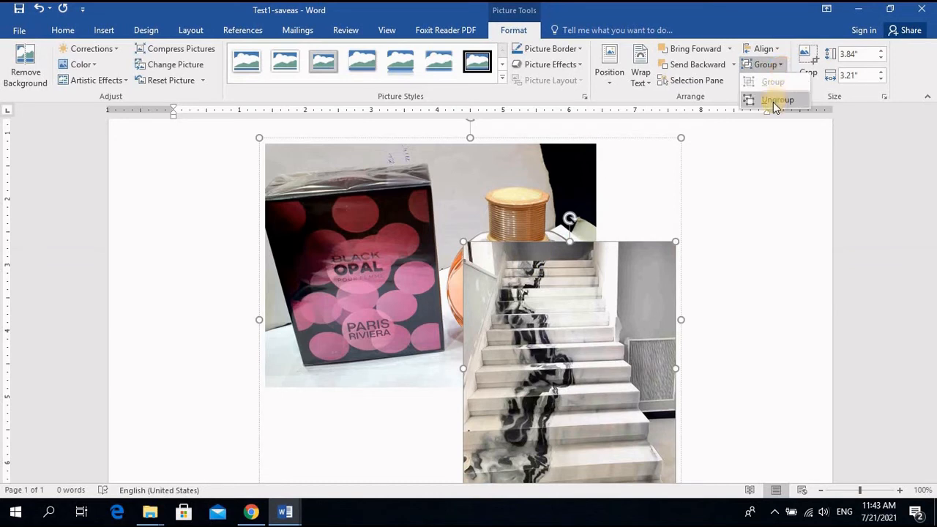
left_click(776, 100)
Step: Move the Black Opal picture to the page's left margin and place the staircase picture over its right edge
left_click_drag(656, 313, 563, 279)
left_click(647, 274)
left_click_drag(645, 299, 623, 260)
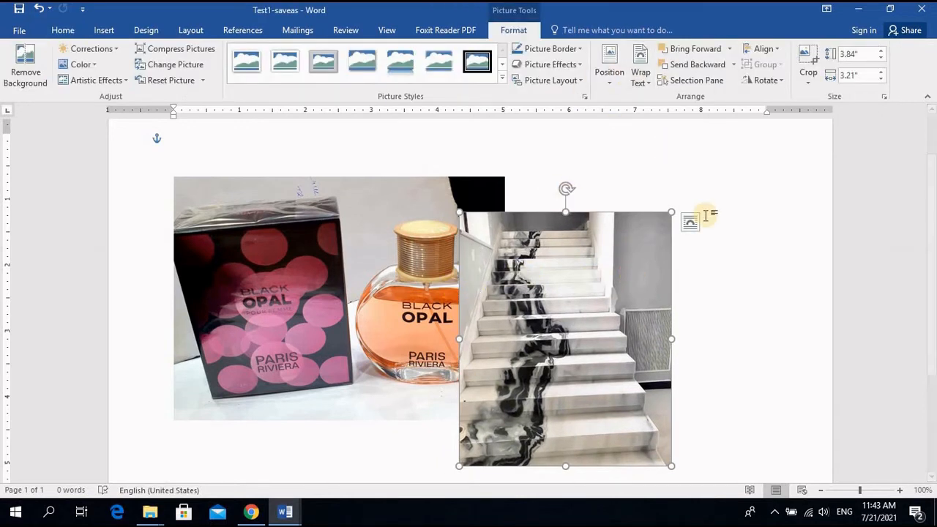
left_click(638, 237)
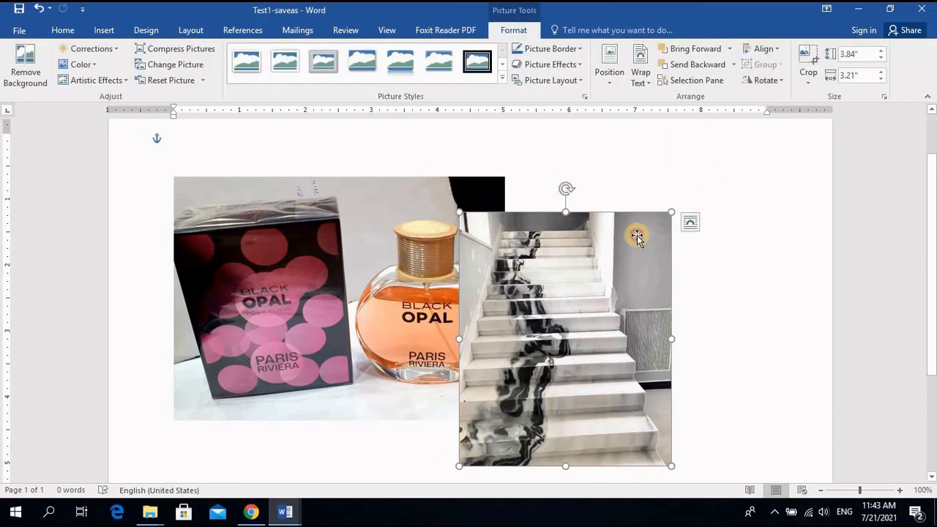
Step: Check the staircase picture's rotation options without changing them and move the picture clear of the Black Opal picture on its right
left_click(769, 81)
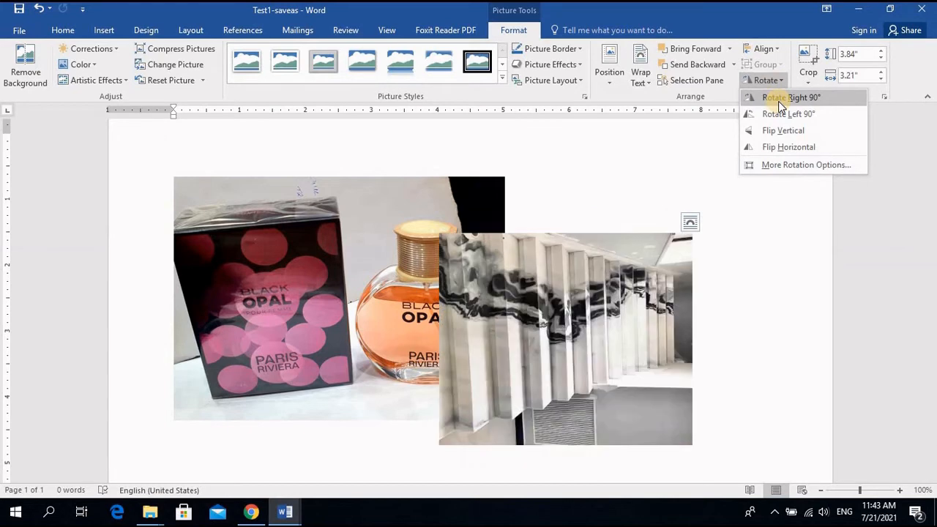
left_click(780, 165)
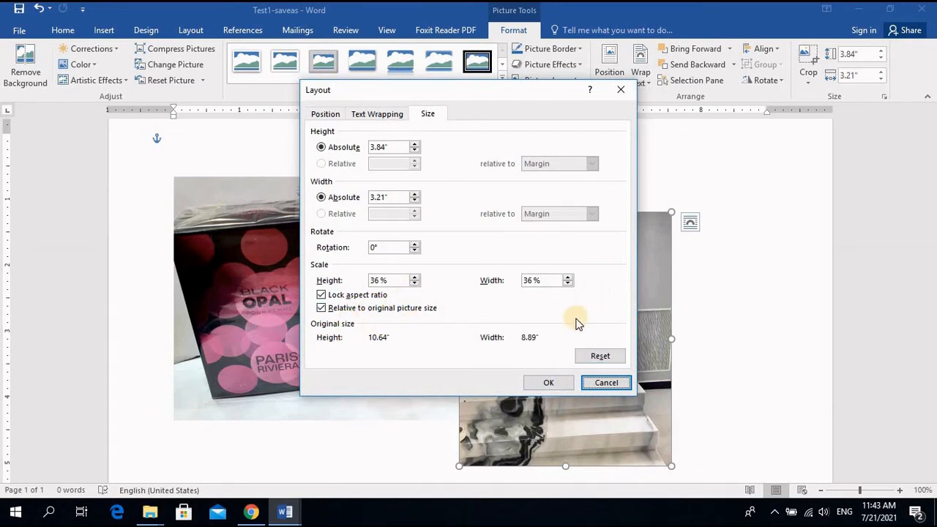
left_click(618, 91)
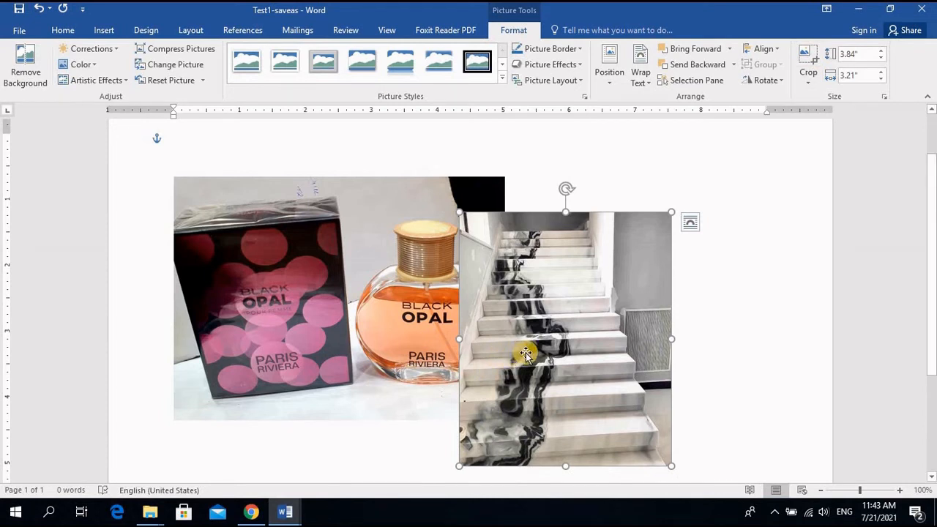
left_click_drag(563, 330, 641, 273)
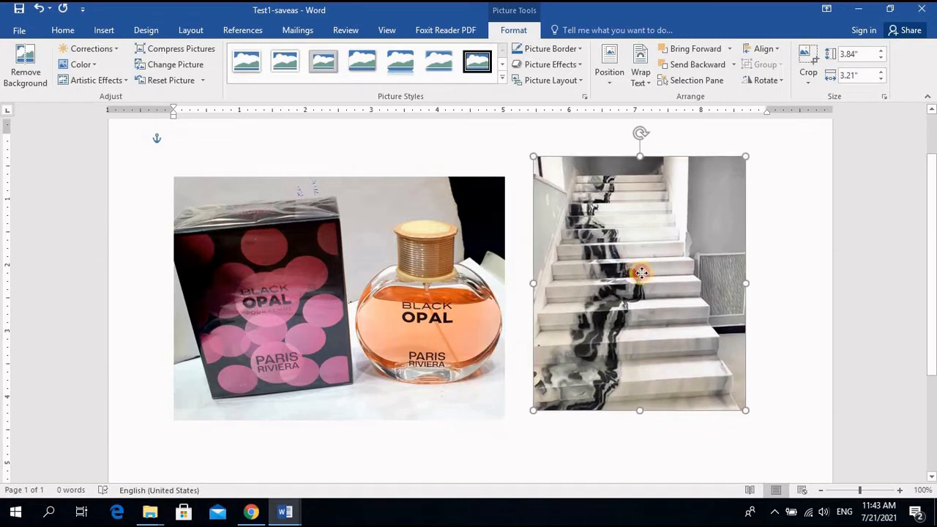
Step: Crop the Black Opal picture from its right side to about 2.77" wide so only the perfume box remains
left_click(412, 282)
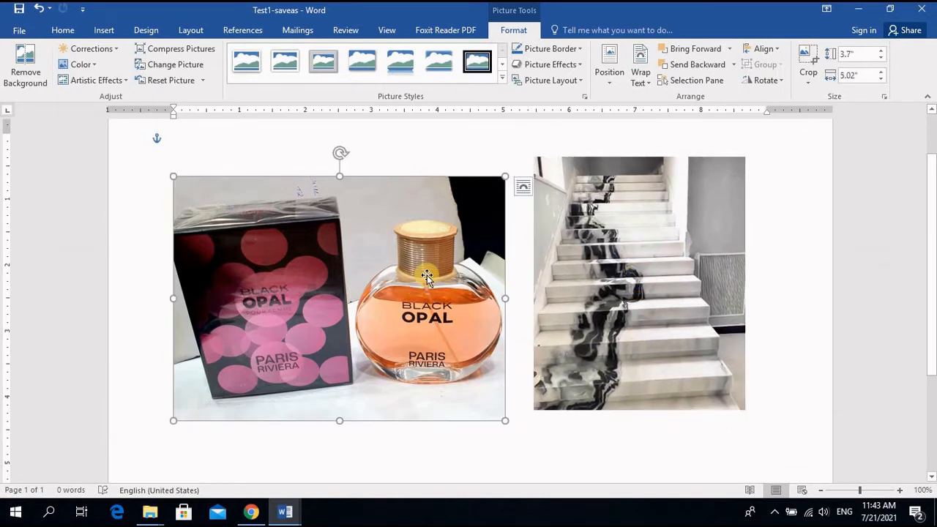
left_click(811, 85)
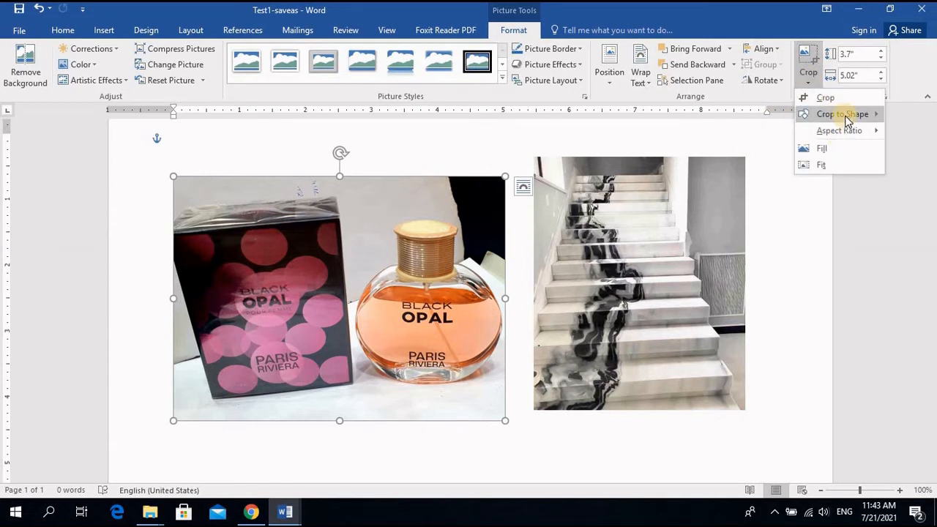
mouse_move(837, 117)
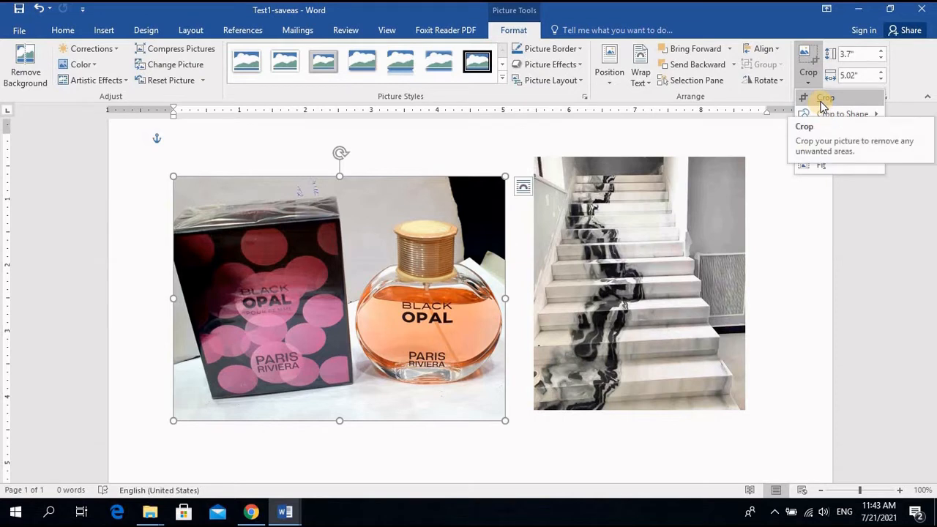
left_click(823, 100)
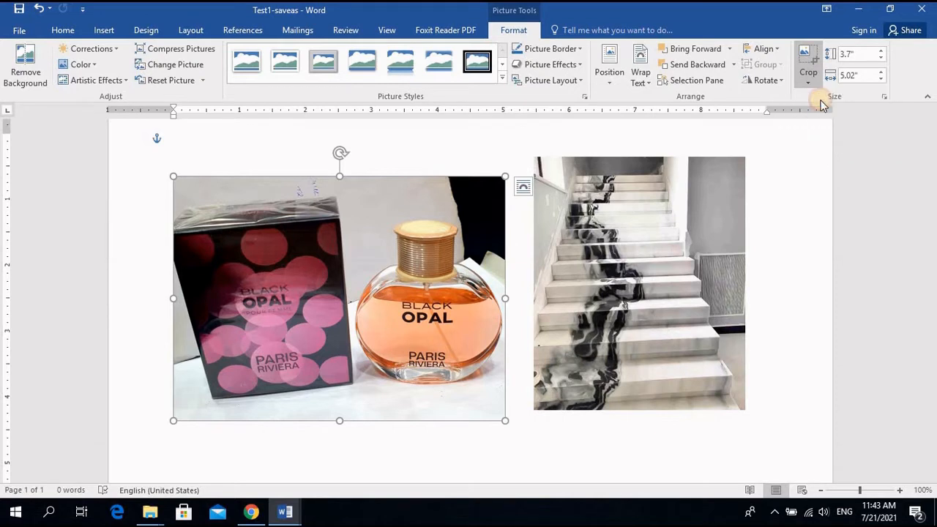
left_click_drag(505, 298, 356, 299)
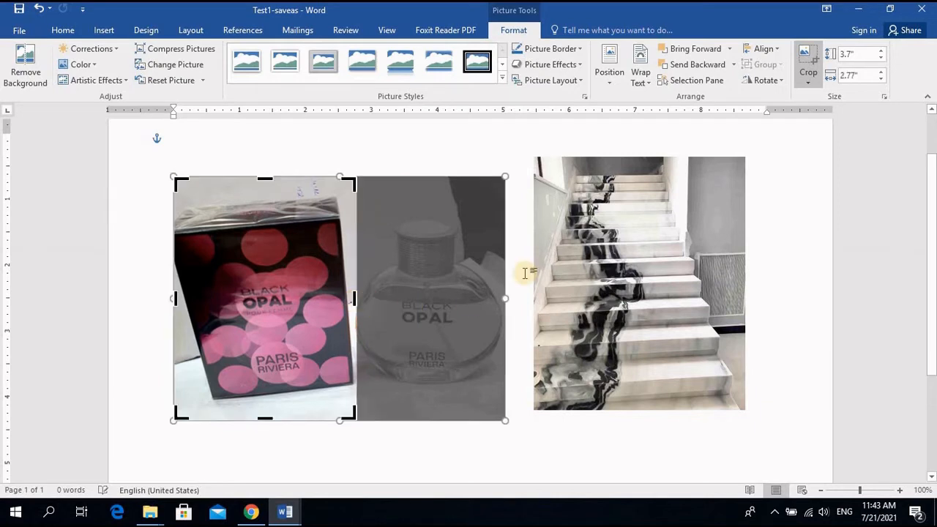
left_click(504, 147)
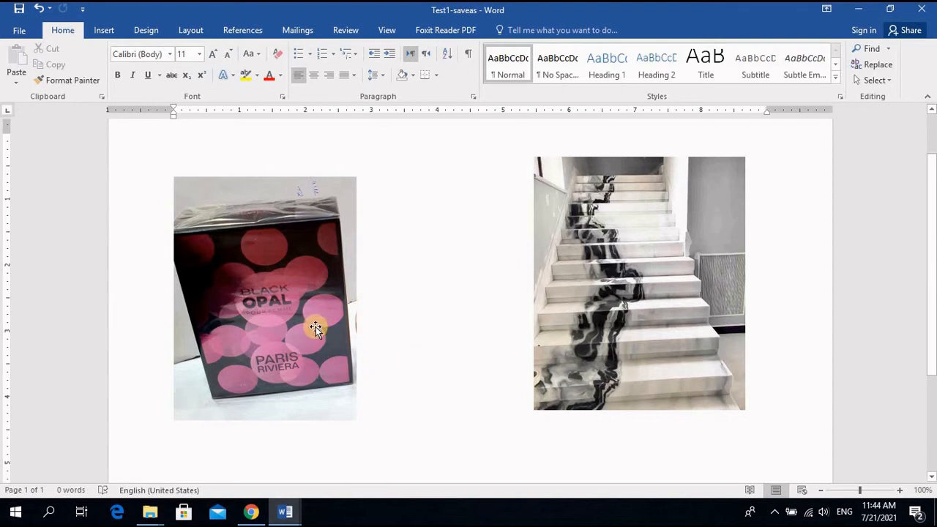
Step: Crop the Black Opal picture to the trapezoid shape
left_click(287, 308)
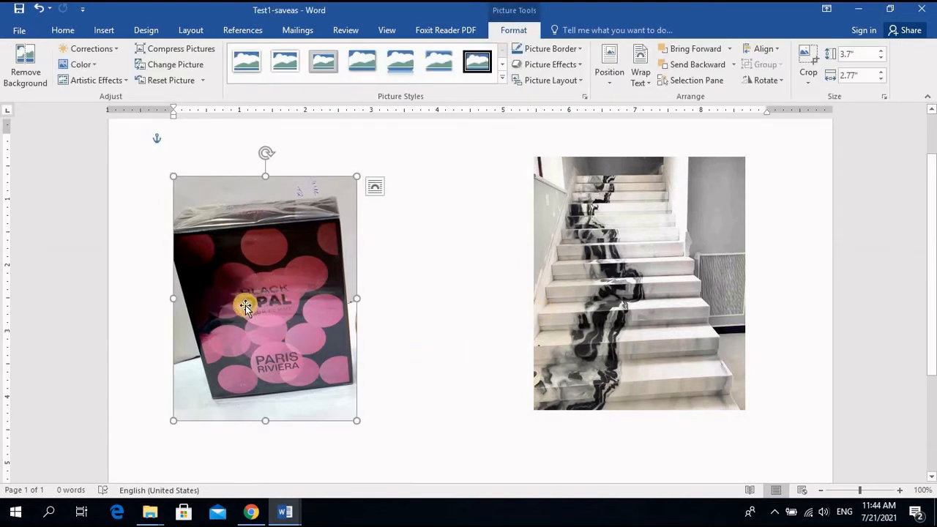
left_click(812, 84)
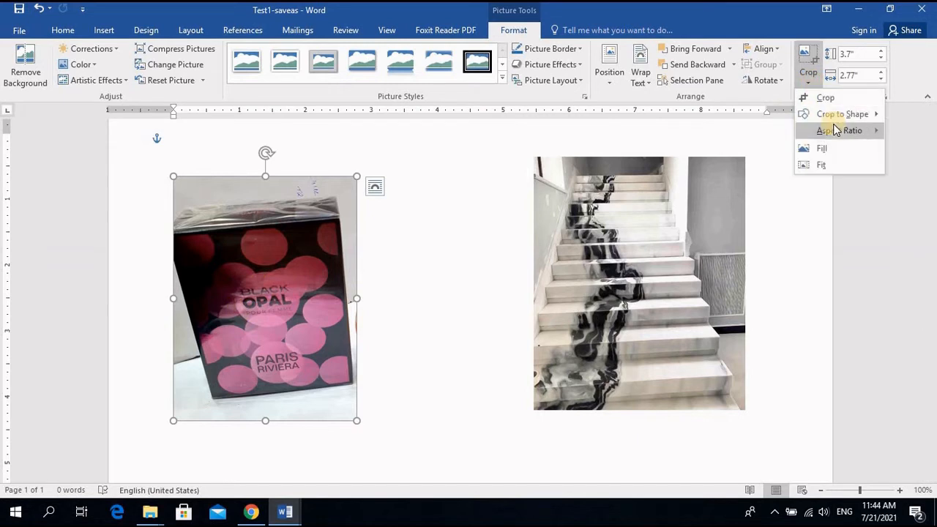
mouse_move(840, 125)
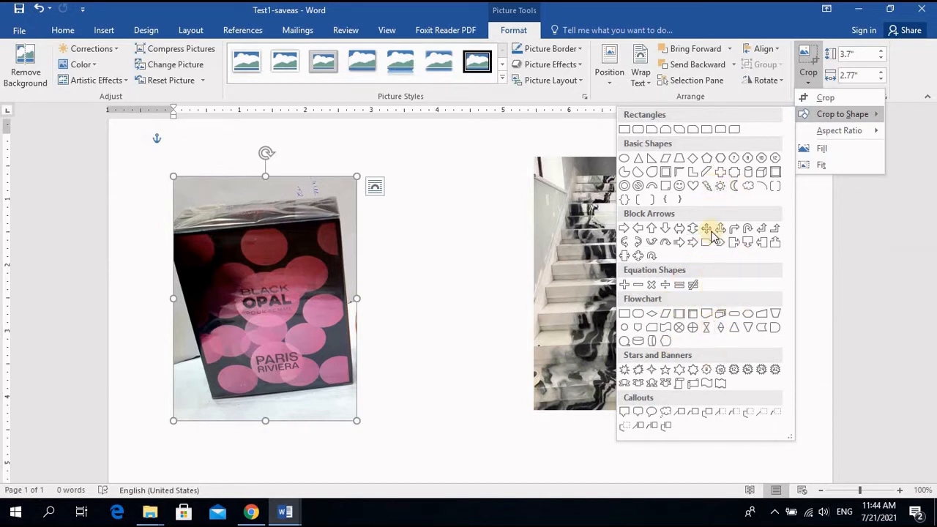
left_click(679, 157)
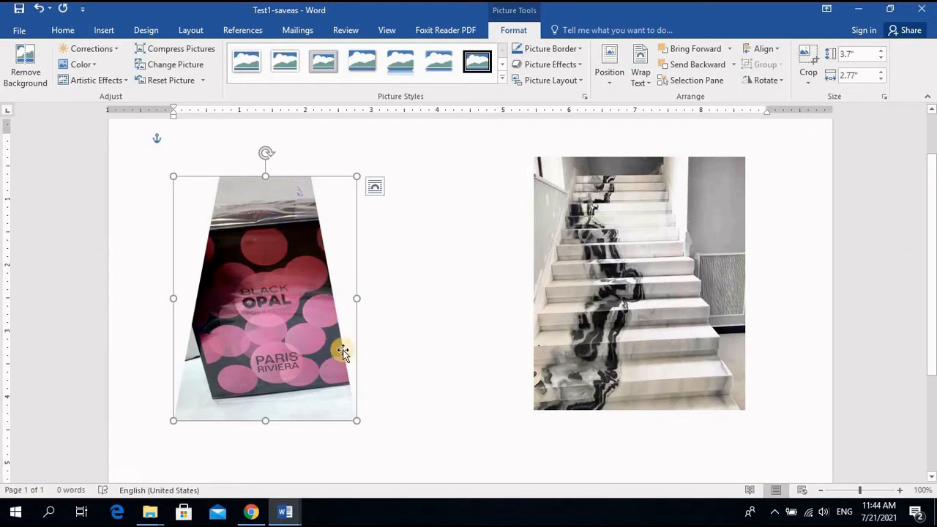
Step: Crop the Black Opal picture to the up-down block arrow shape and look over the crop aspect ratio options
left_click(808, 77)
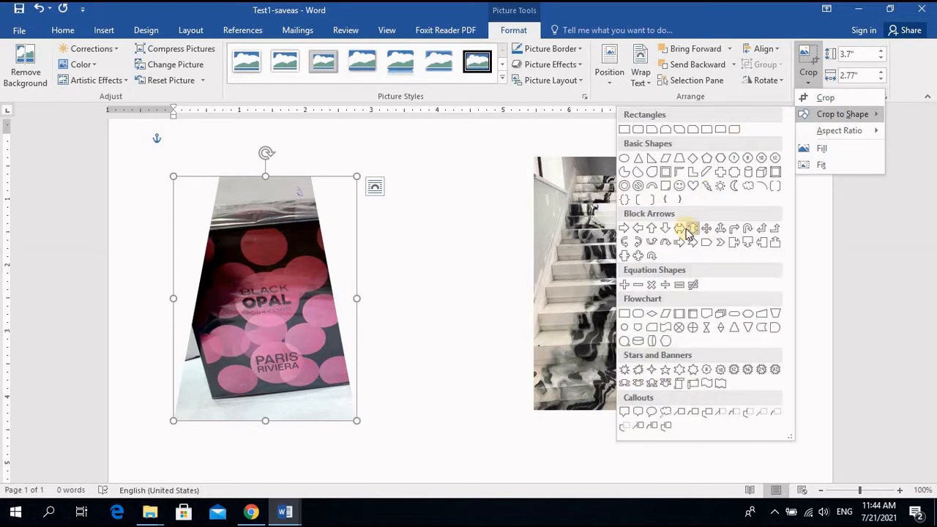
left_click(675, 238)
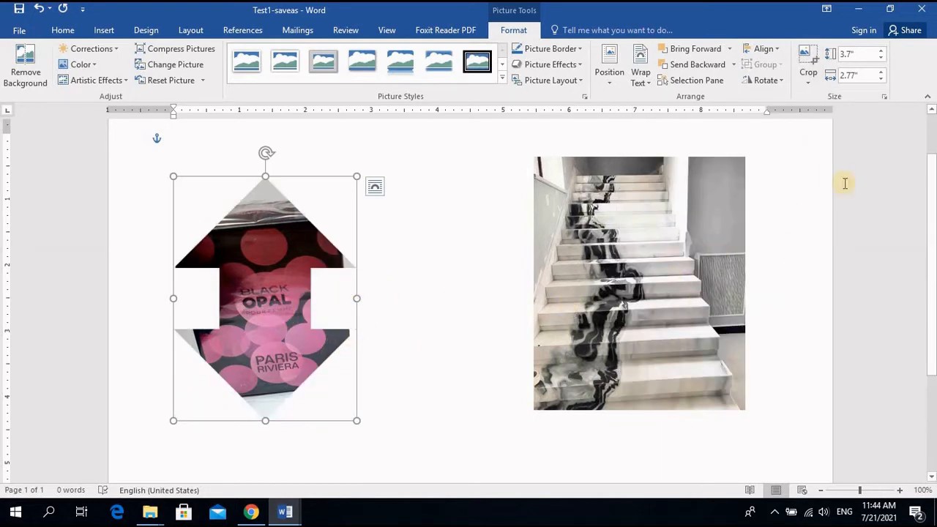
left_click(806, 87)
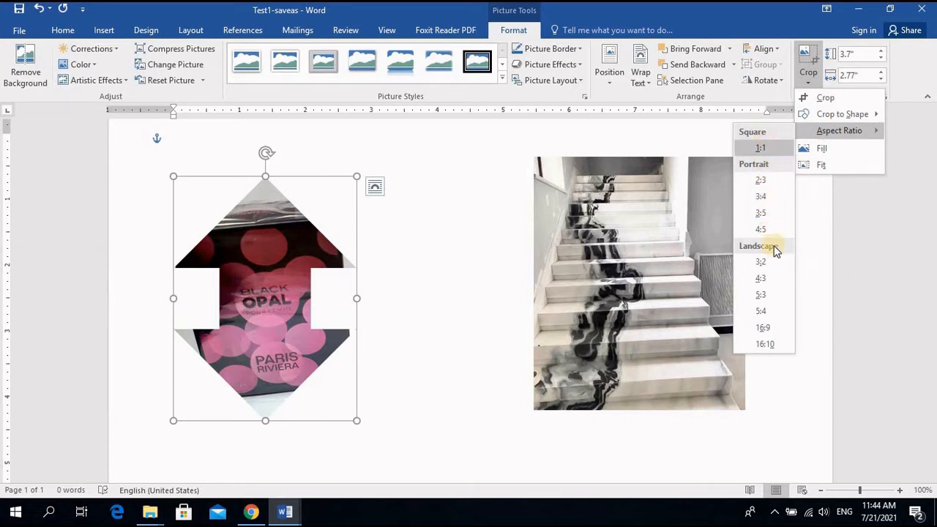
left_click(808, 76)
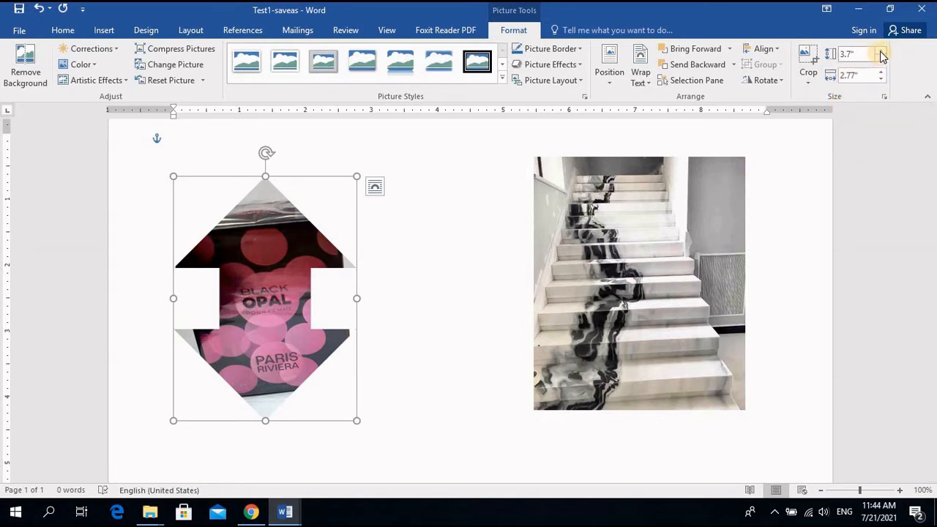
Step: Enlarge the staircase picture slightly, and reduce it proportionally to a width of 2.2"
left_click(681, 215)
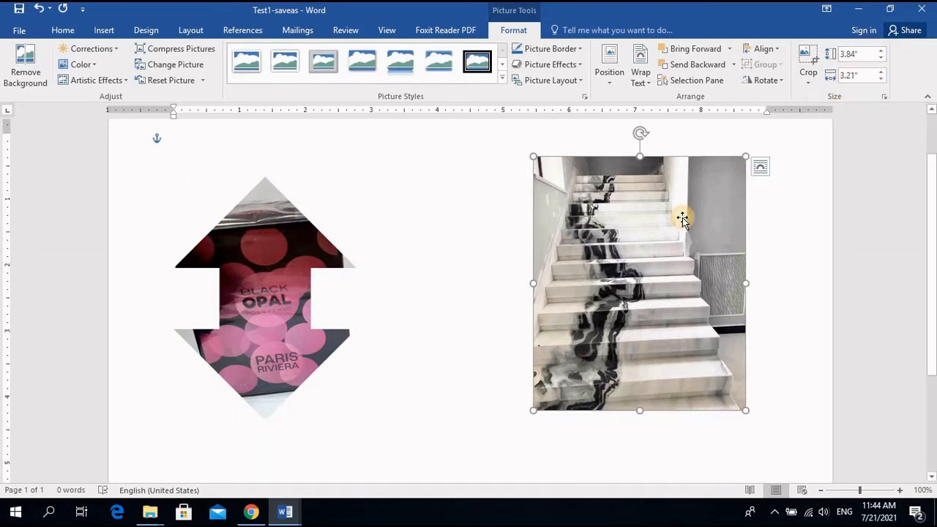
left_click(881, 51)
left_click(882, 51)
left_click(881, 80)
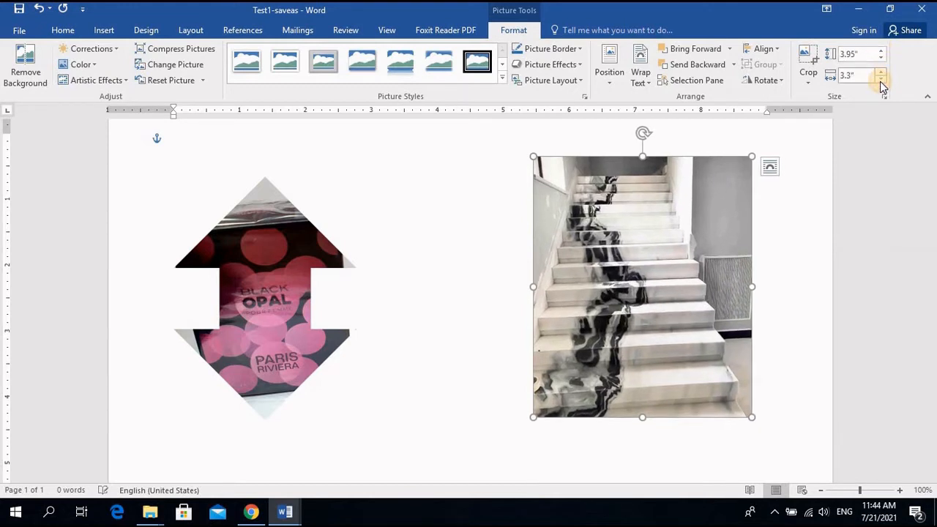
left_click(882, 80)
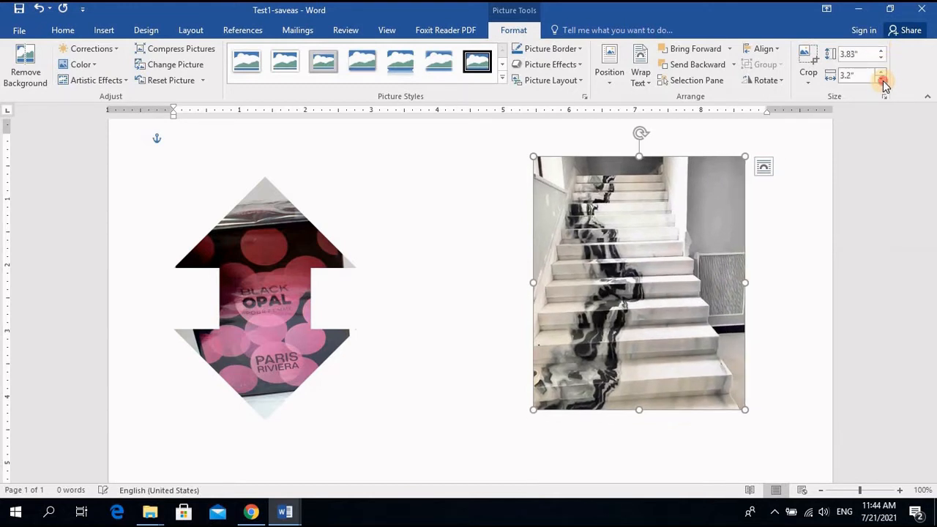
left_click(881, 79)
left_click(881, 79)
left_click(881, 80)
left_click(881, 80)
left_click(881, 80)
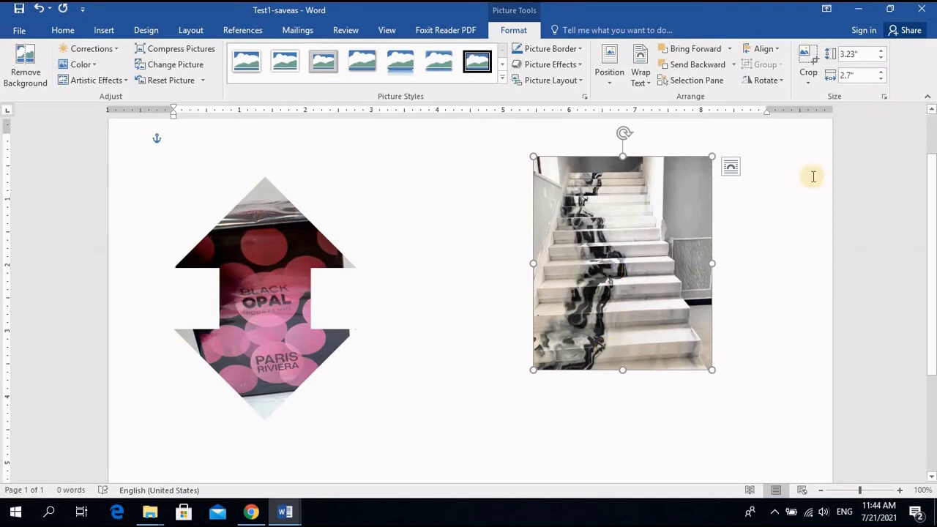
left_click(881, 80)
left_click(881, 80)
left_click(881, 79)
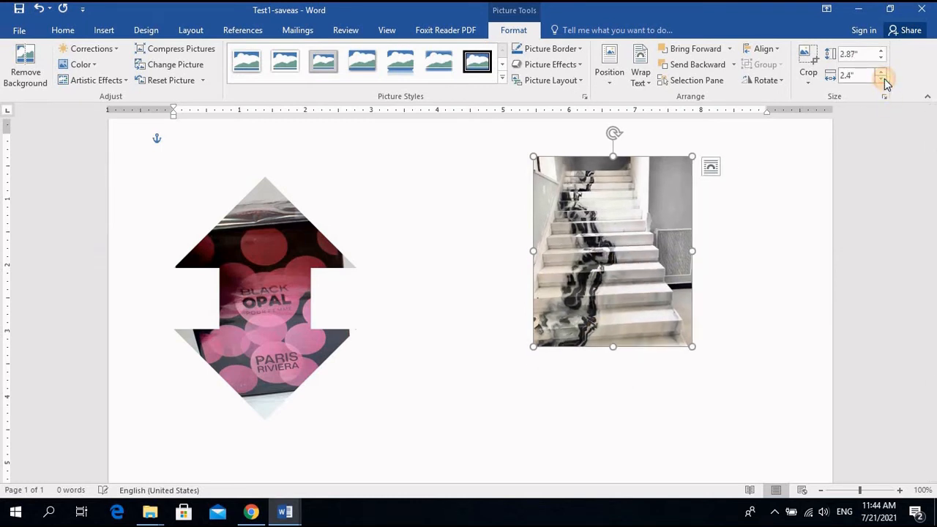
left_click(882, 79)
left_click(882, 79)
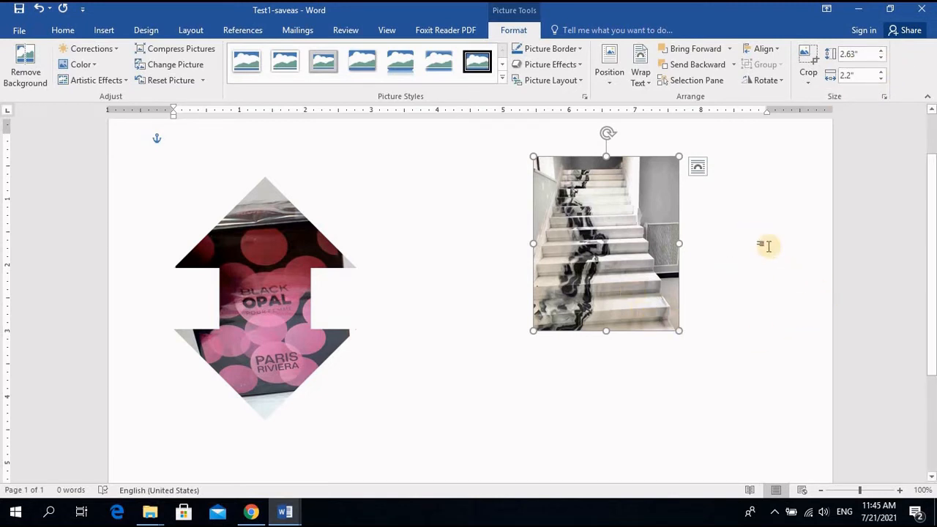
Step: Turn off the locked aspect ratio in the staircase picture's size settings
left_click(884, 98)
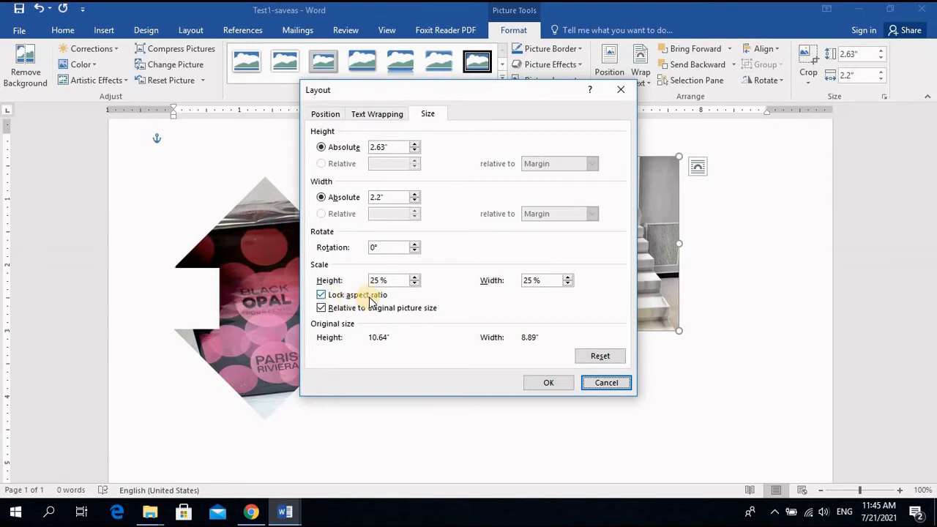
left_click(321, 295)
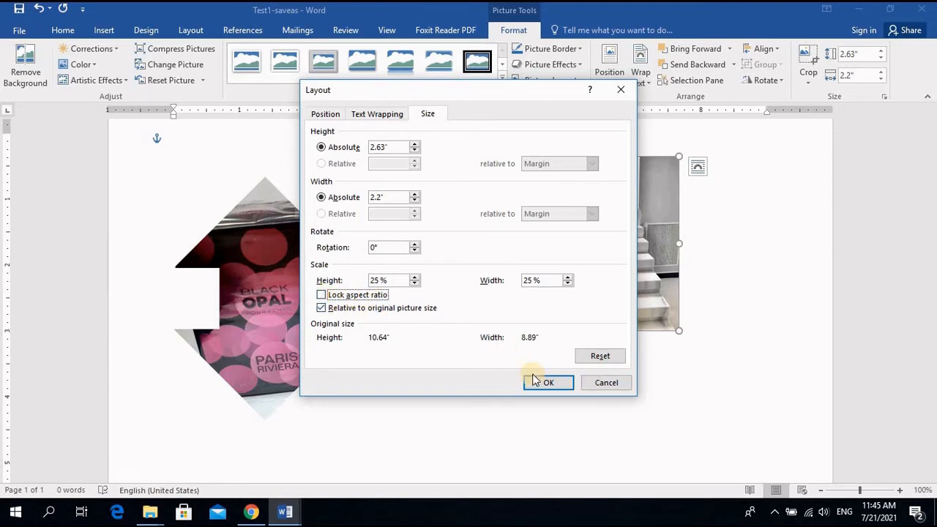
left_click(546, 383)
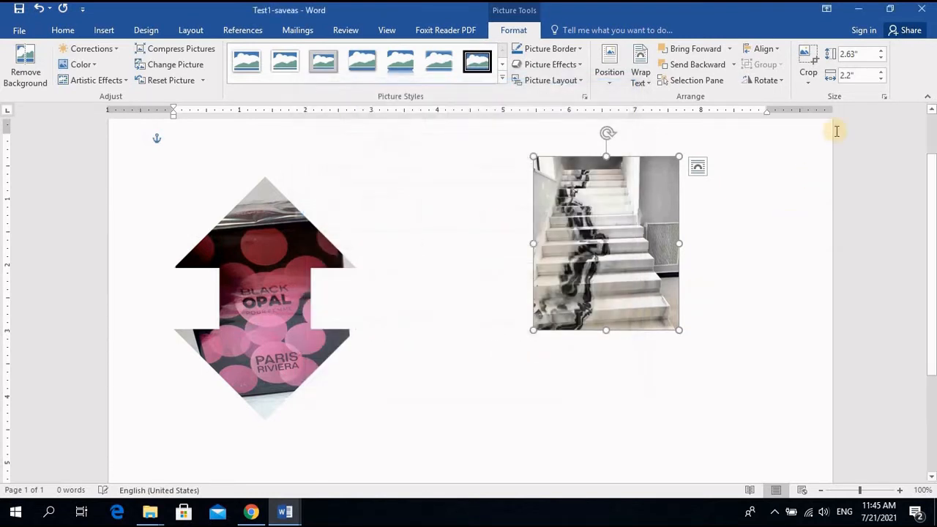
Step: Increase the staircase picture's height to 3.2" independently of its width
left_click(882, 51)
left_click(882, 50)
left_click(881, 50)
left_click(882, 51)
left_click(881, 50)
left_click(882, 51)
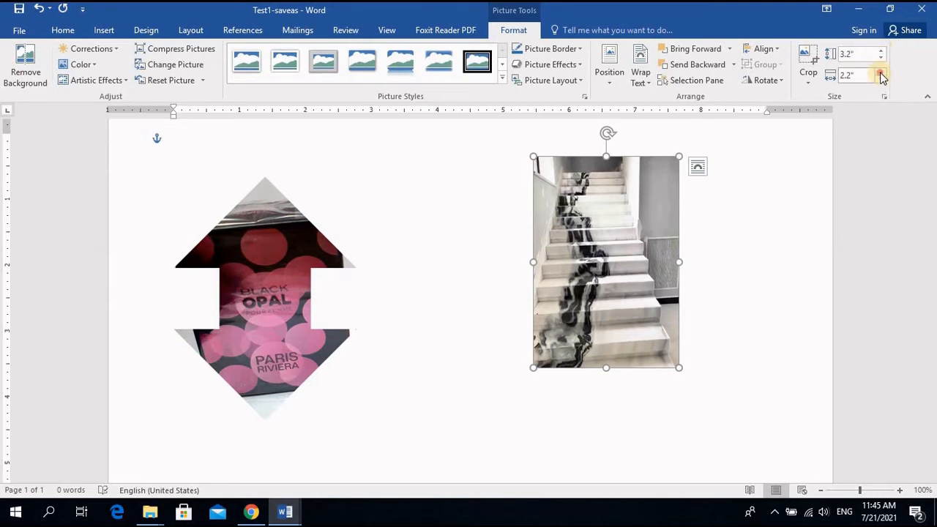
Step: Widen the staircase picture by several size increments independently of its height
left_click(881, 73)
left_click(881, 72)
left_click(881, 73)
left_click(881, 72)
left_click(881, 72)
left_click(882, 72)
left_click(882, 73)
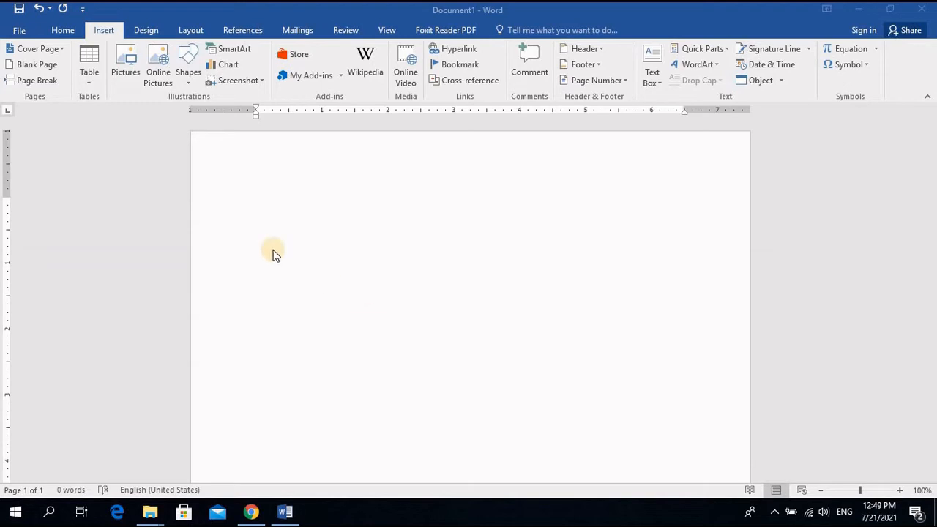
Step: Draw a parallelogram about 2" wide and 1.38" high near the upper-left margins of the page
left_click(189, 73)
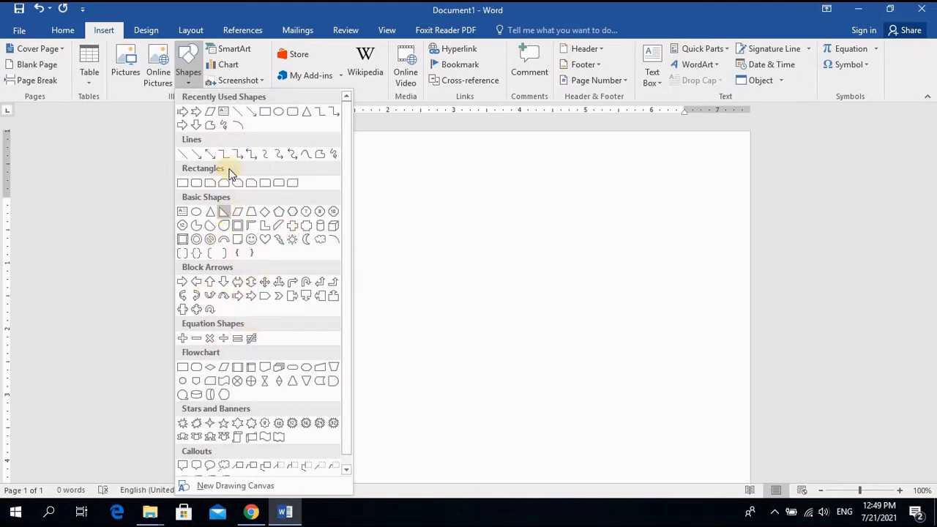
left_click(209, 115)
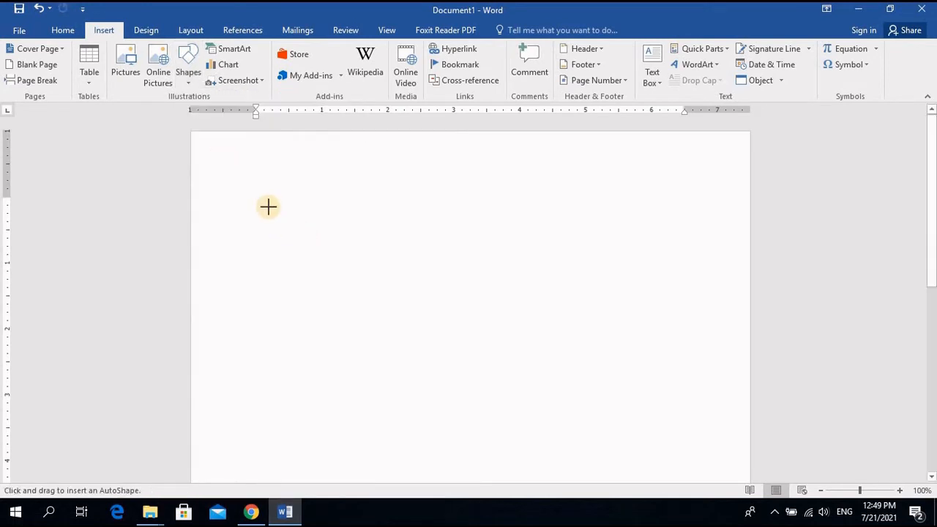
left_click_drag(268, 206, 400, 298)
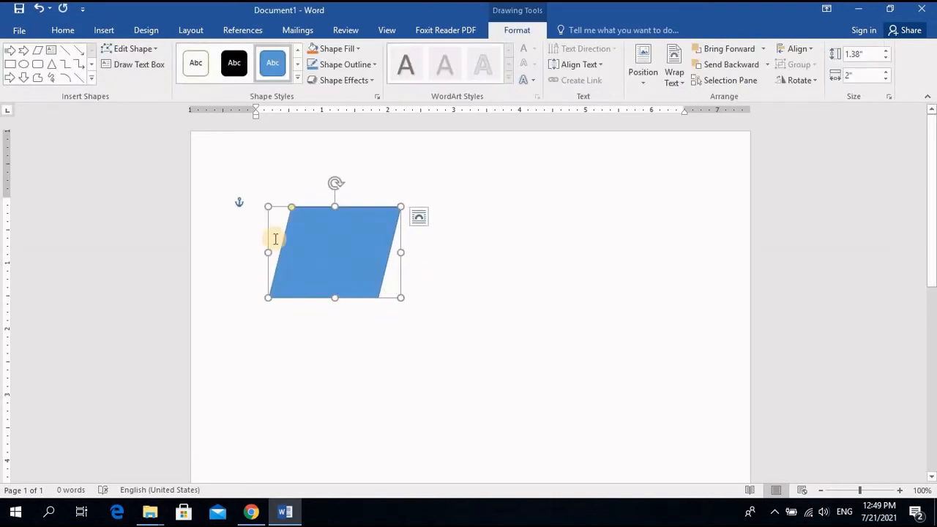
Step: Draw a striped right arrow about 2.97" wide and 0.96" high to the right of the parallelogram
left_click(107, 30)
left_click(194, 84)
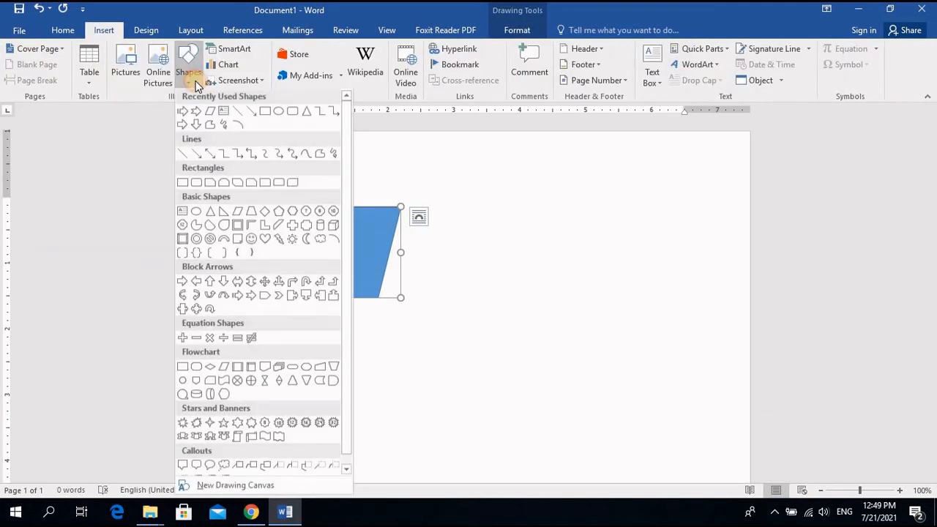
left_click(186, 117)
left_click_drag(456, 228, 654, 291)
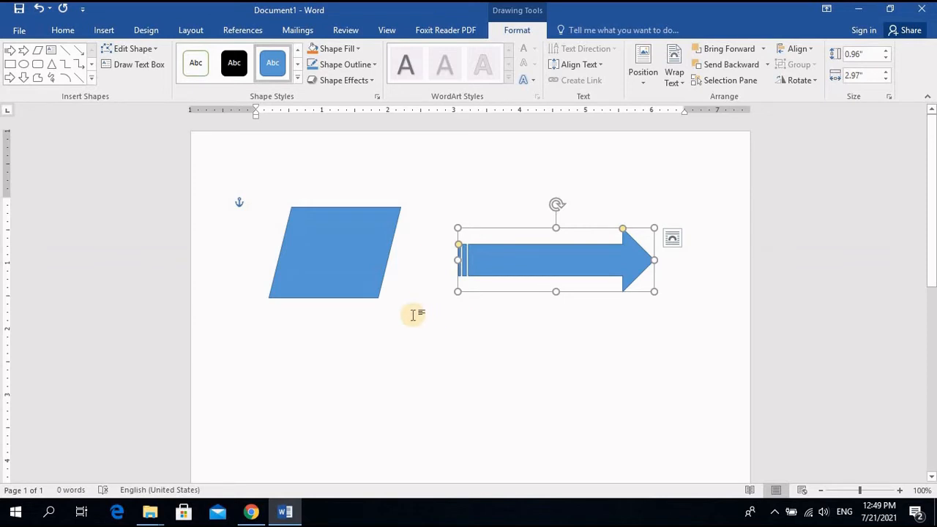
Step: Draw a notched right arrow about 3.93" wide and 1.45" high below the other shapes and move it slightly up
left_click(347, 253)
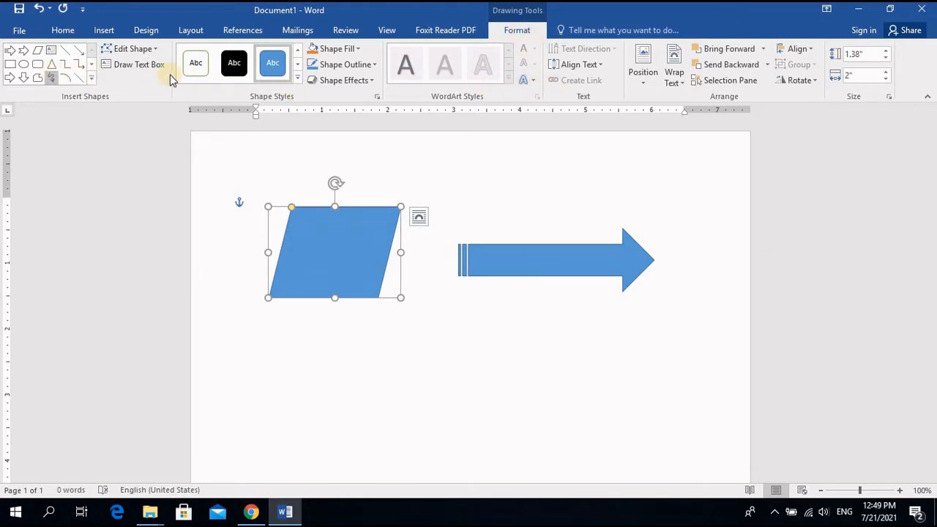
left_click(91, 79)
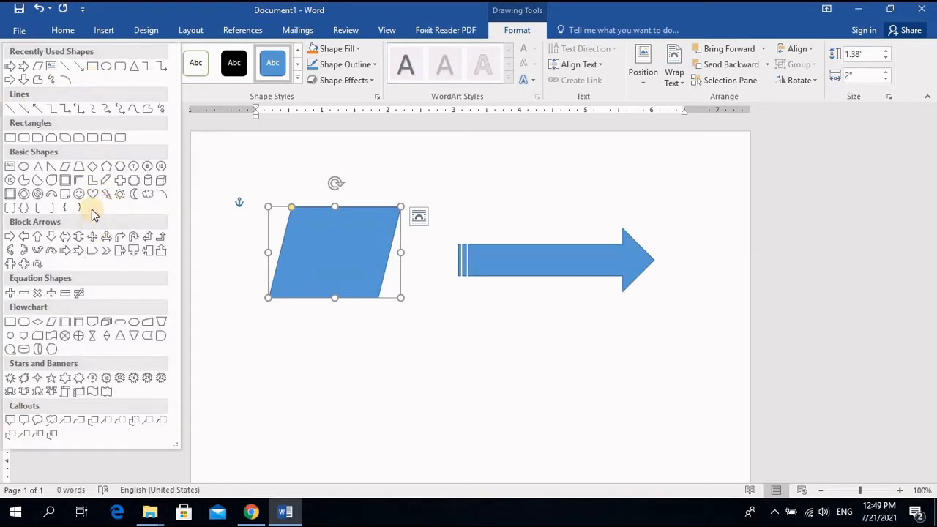
left_click(24, 67)
left_click_drag(344, 343, 601, 440)
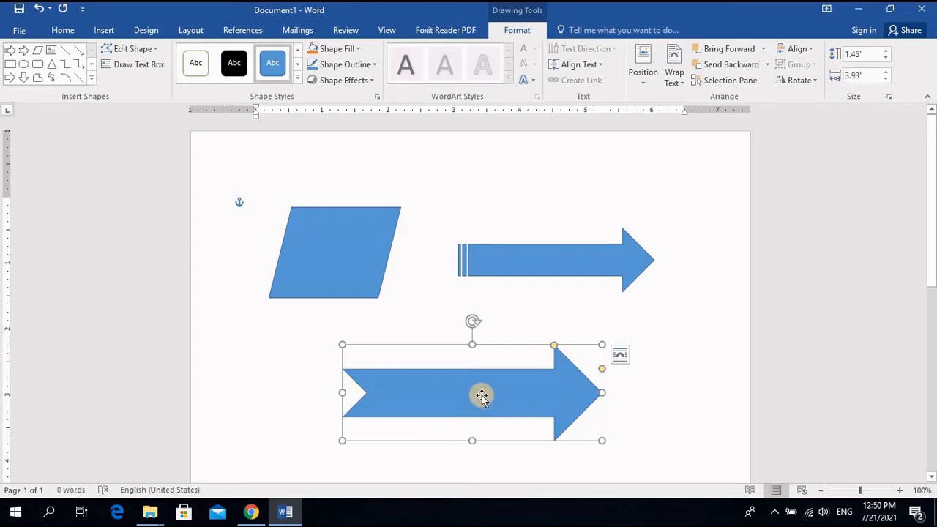
left_click_drag(489, 401, 487, 384)
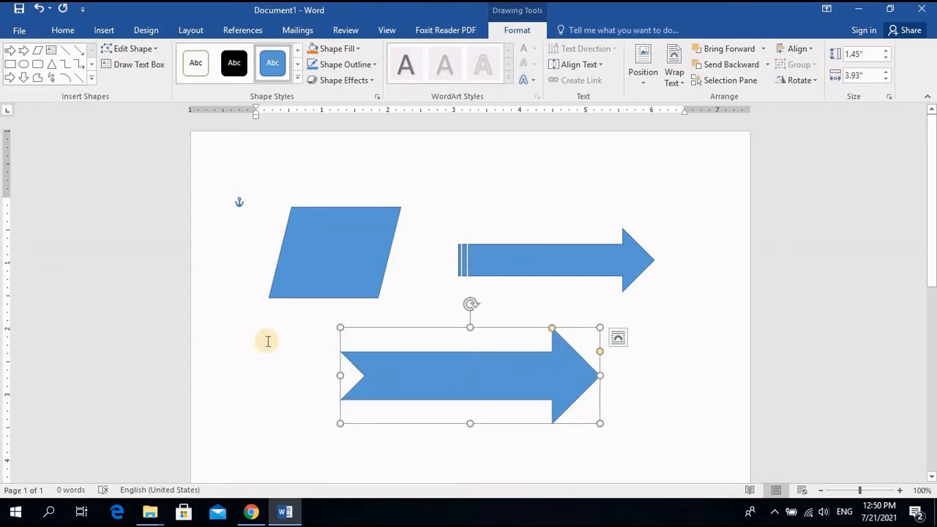
Step: Change the notched arrow into an L-shape and move it slightly down
left_click(149, 51)
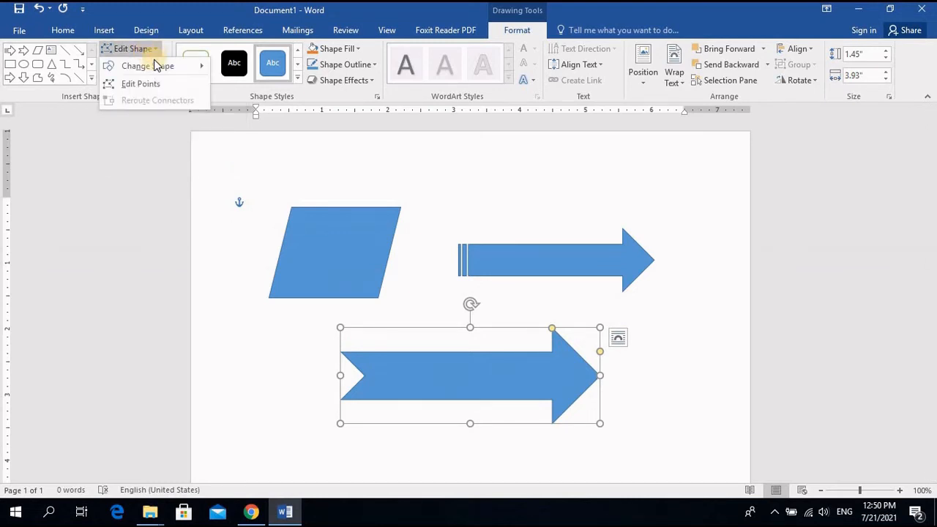
mouse_move(153, 68)
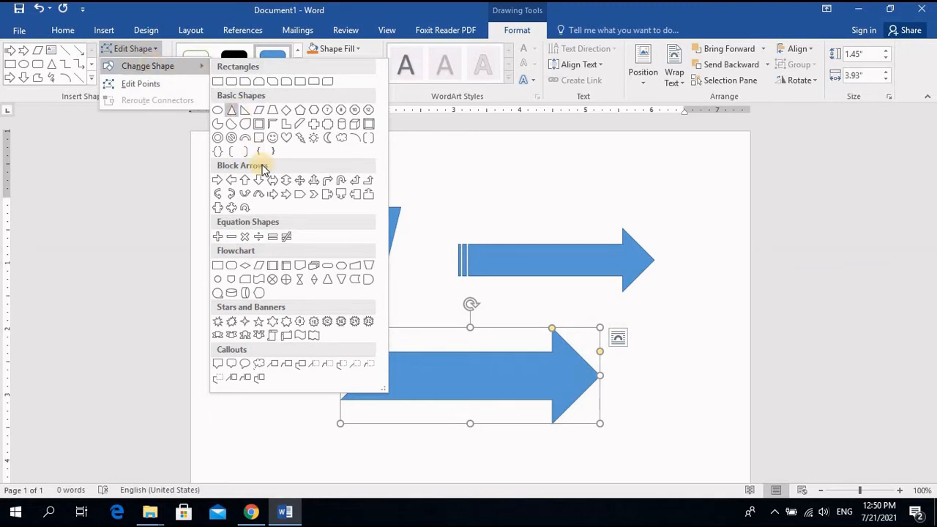
left_click(286, 124)
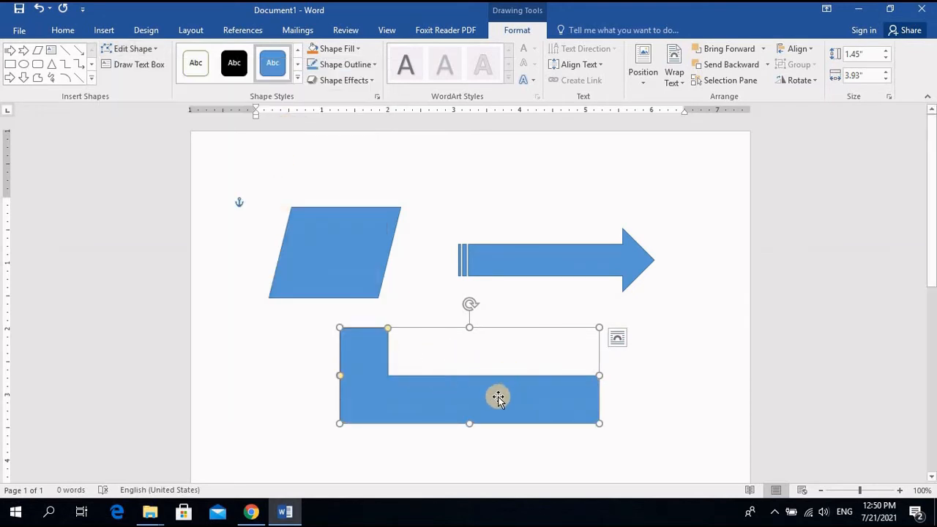
left_click_drag(497, 397, 495, 403)
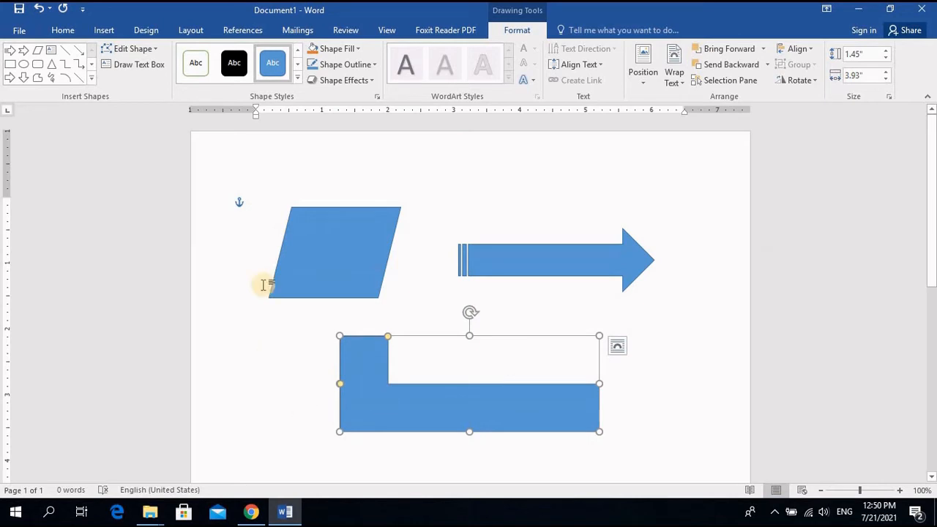
Step: Edit the L-shape's points into an irregular outline about 5.98" wide and 1.76" high, with a curved lower edge
left_click(135, 48)
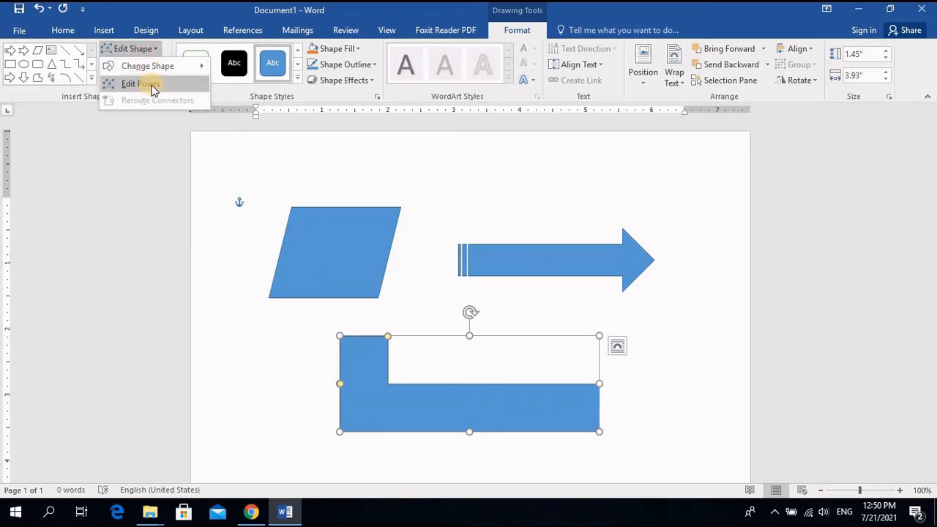
left_click(143, 84)
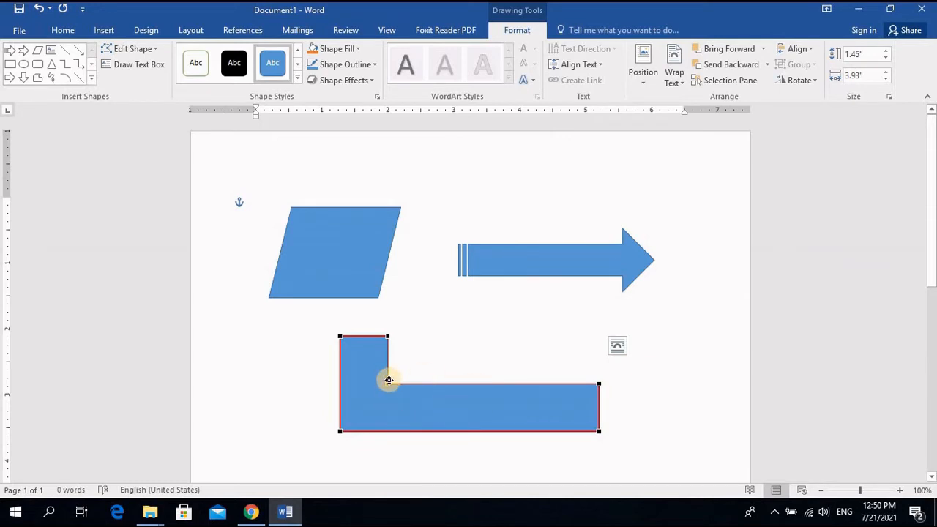
left_click_drag(389, 384, 494, 317)
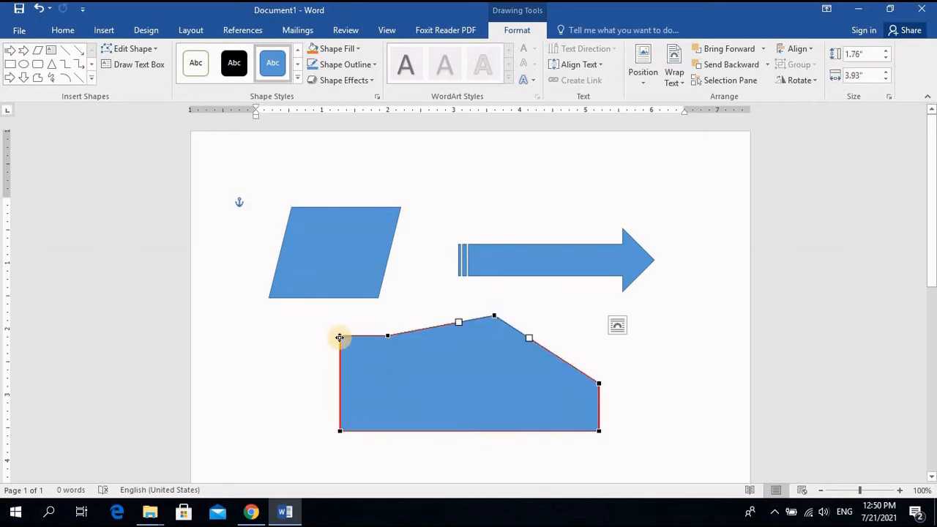
left_click_drag(339, 336, 246, 343)
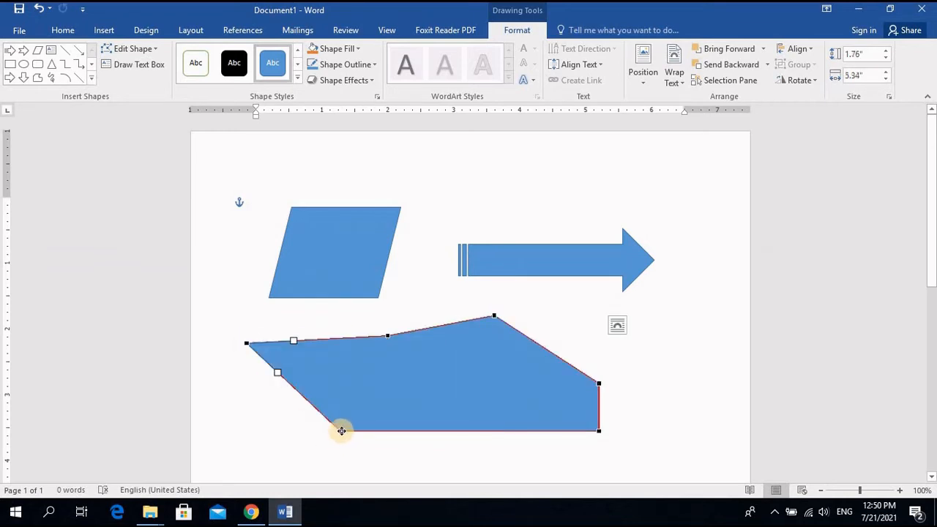
left_click_drag(341, 430, 263, 430)
left_click_drag(377, 431, 467, 382)
left_click_drag(388, 335, 384, 373)
left_click_drag(599, 383, 641, 328)
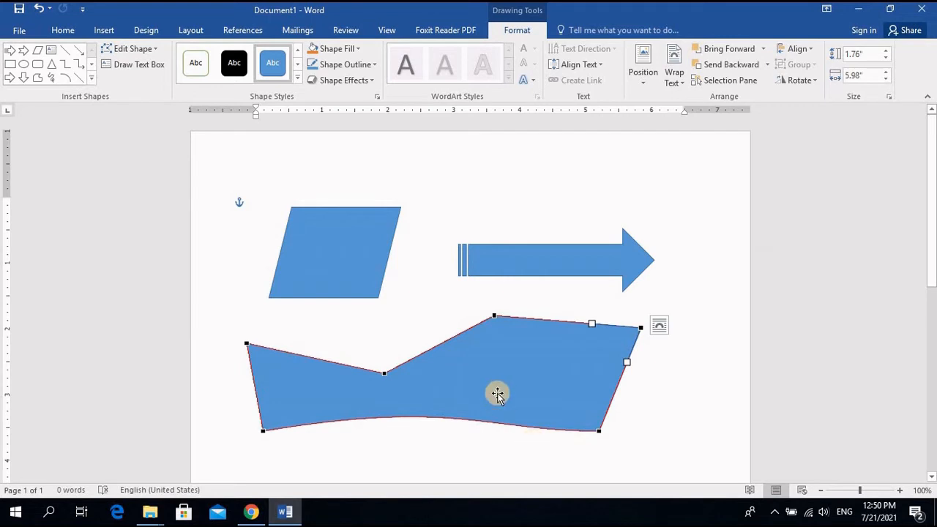
Step: Draw a text box about 2.07" by 0.57" above the striped arrow and enter "sakdnkjsdnjs" in it
left_click(136, 69)
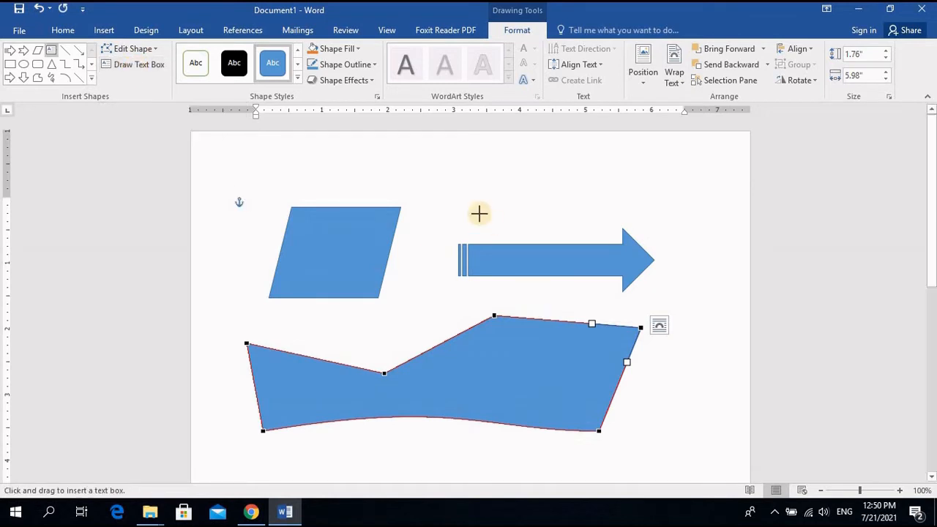
left_click_drag(445, 176, 582, 214)
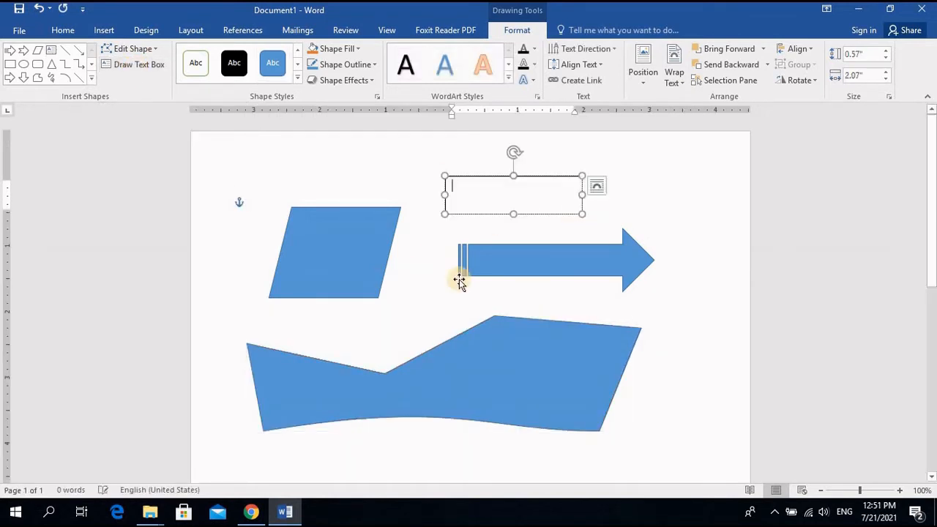
type("sakdnkjsdnjs")
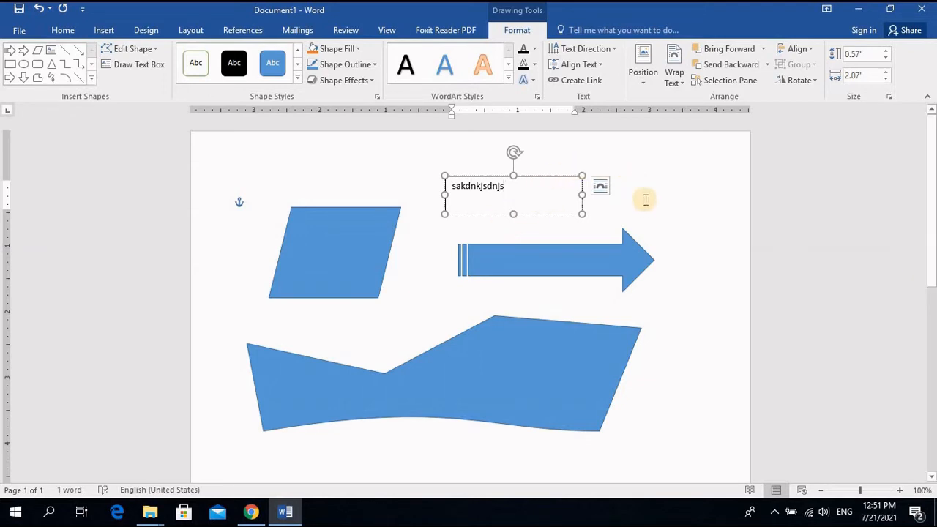
Step: Delete the text box above the striped arrow
left_click(552, 216)
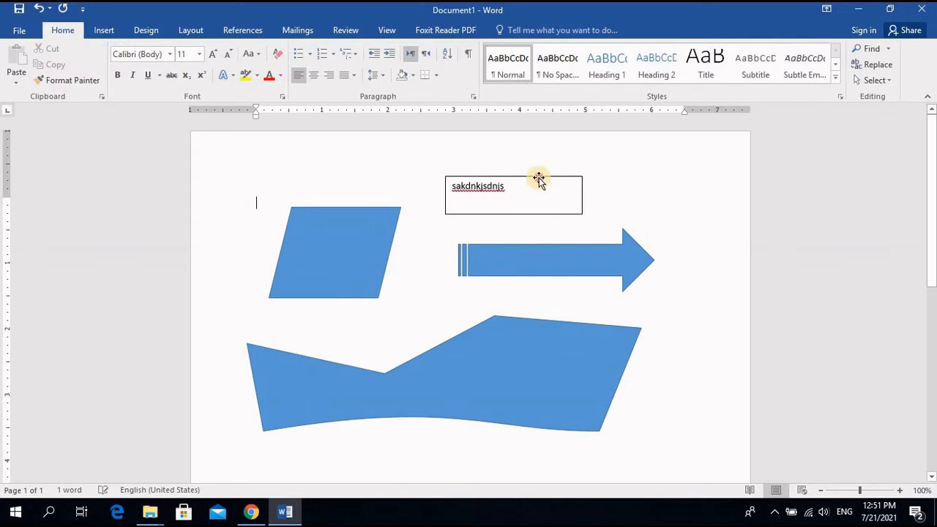
left_click(544, 178)
key("Delete")
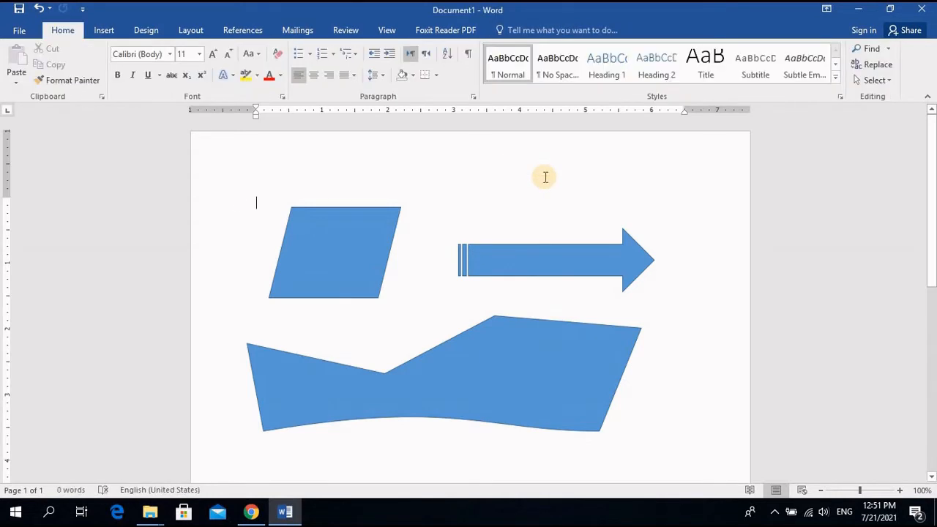
Step: Apply the gold theme style with gradient and shadow to the irregular shape, and set its fill to the standard color Blue
left_click(487, 350)
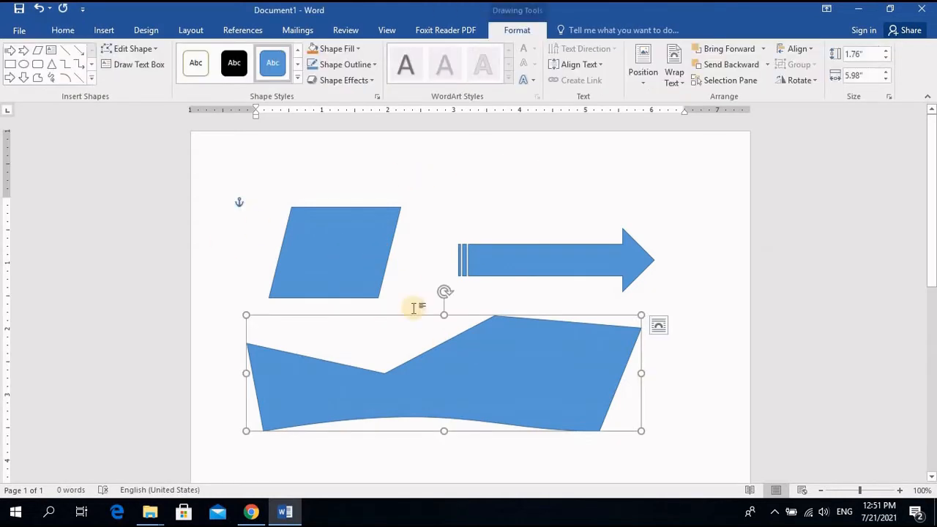
left_click(298, 79)
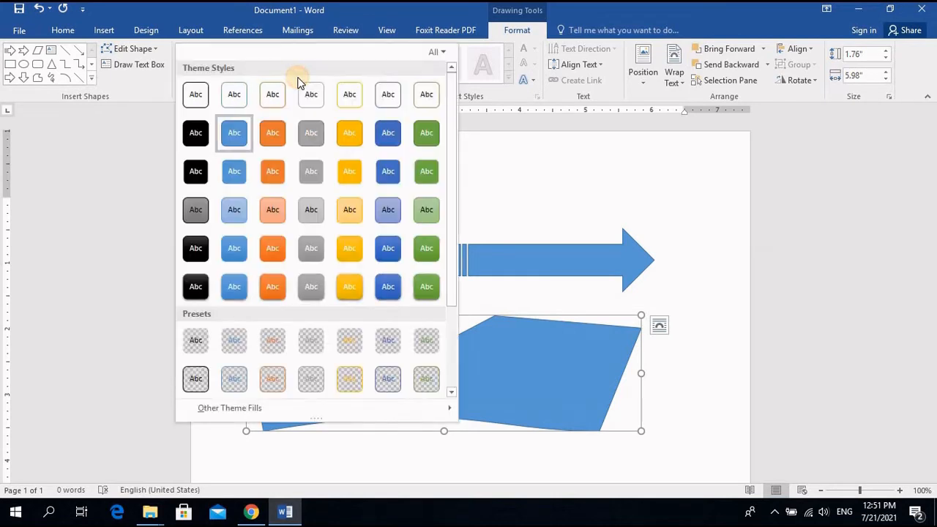
left_click(356, 288)
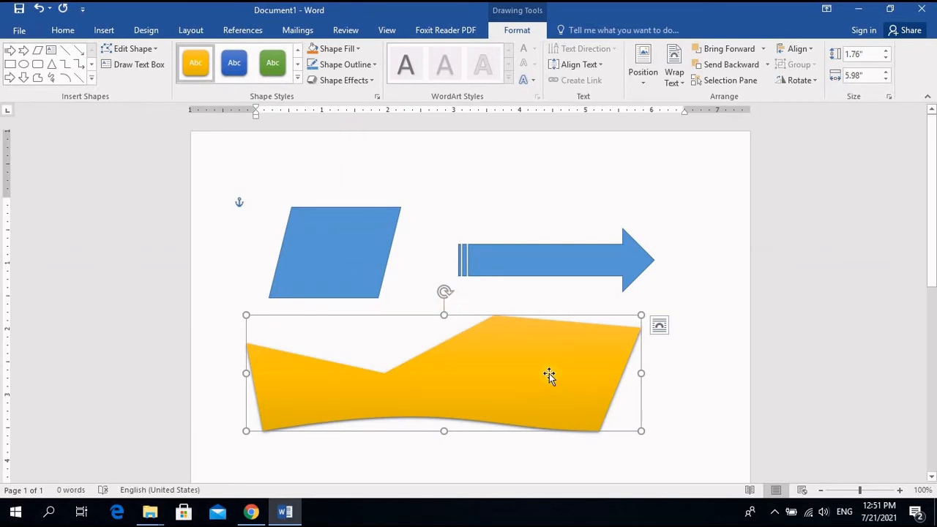
left_click(354, 48)
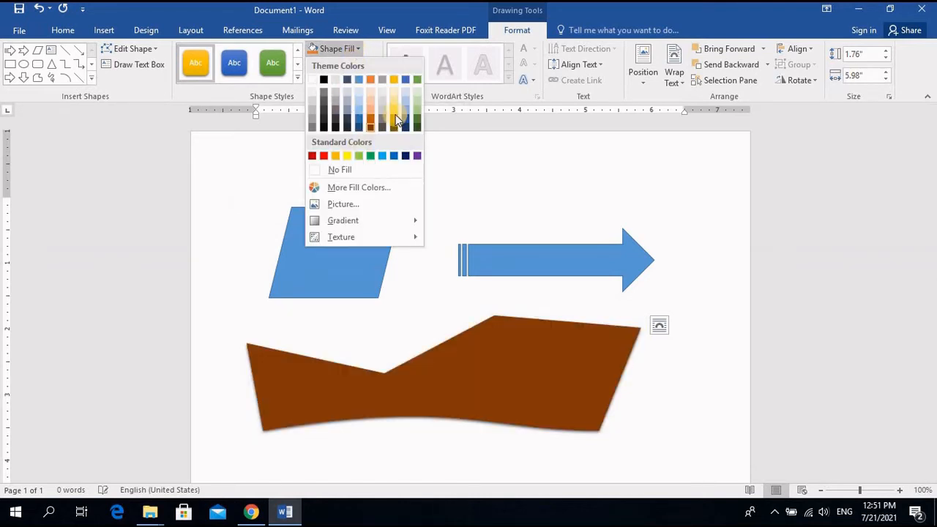
left_click(394, 156)
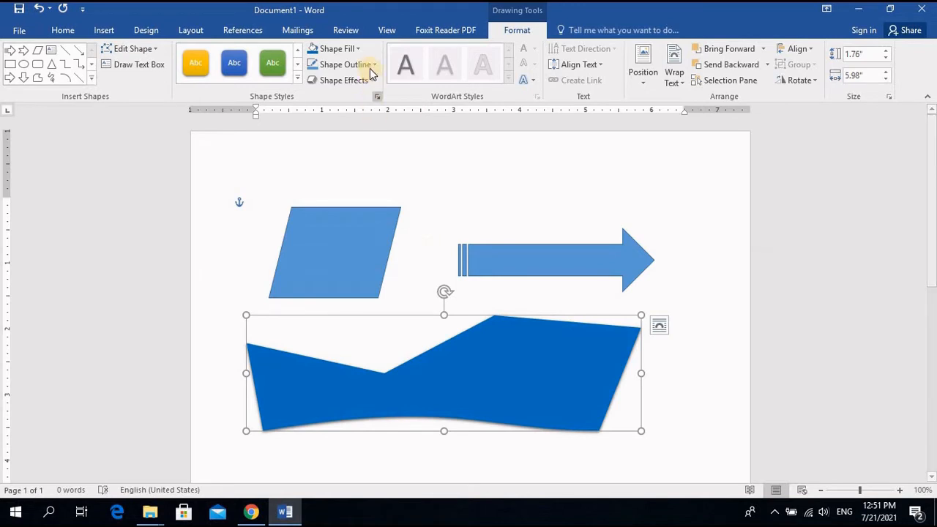
Step: Fill the irregular shape with the picture st10 from the ABC > Images folder on New Volume (F:)
left_click(355, 49)
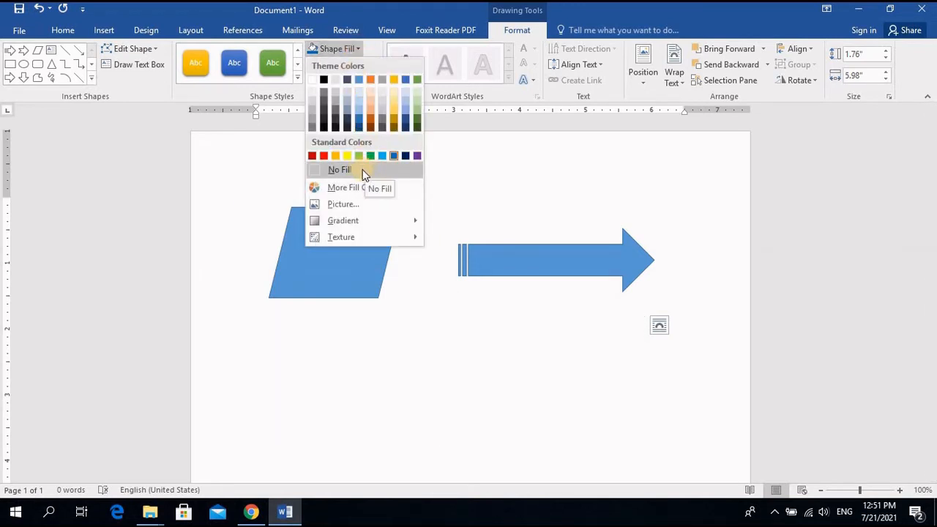
left_click(350, 208)
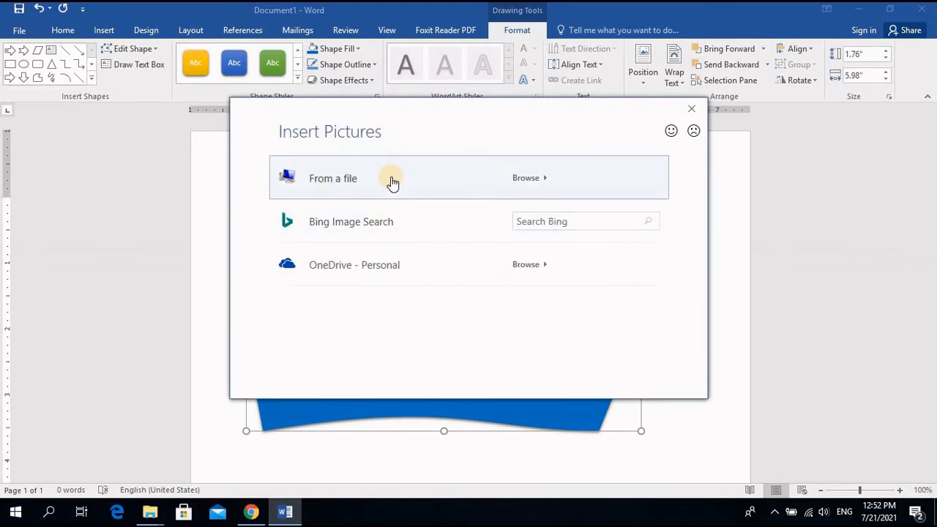
left_click(391, 180)
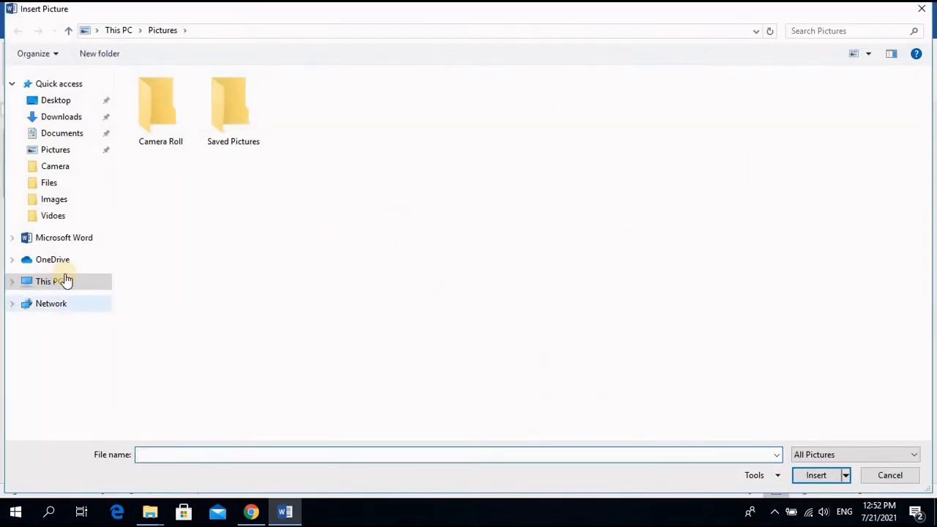
left_click(77, 281)
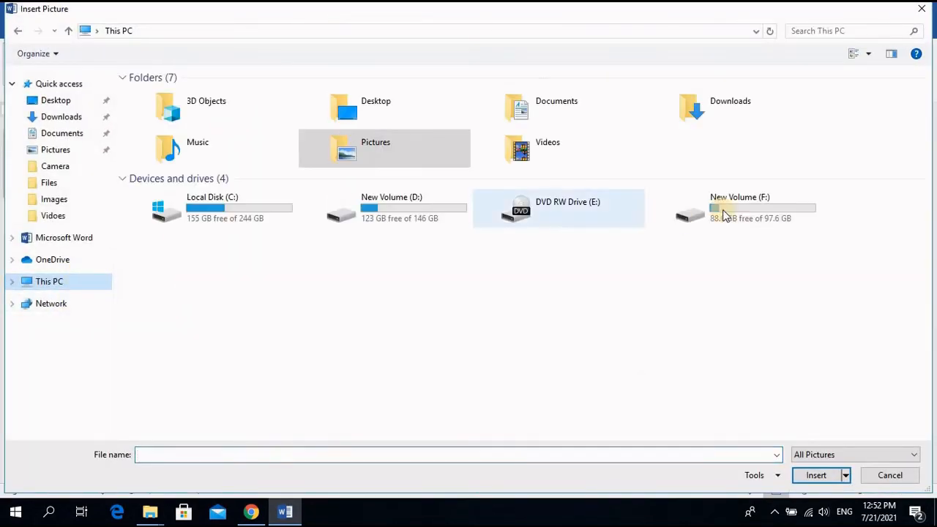
double_click(739, 209)
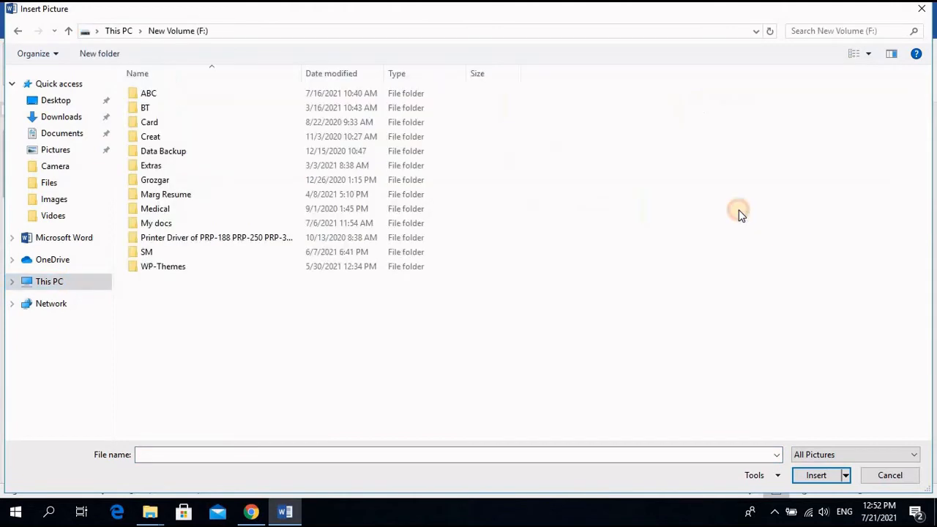
double_click(187, 92)
double_click(178, 122)
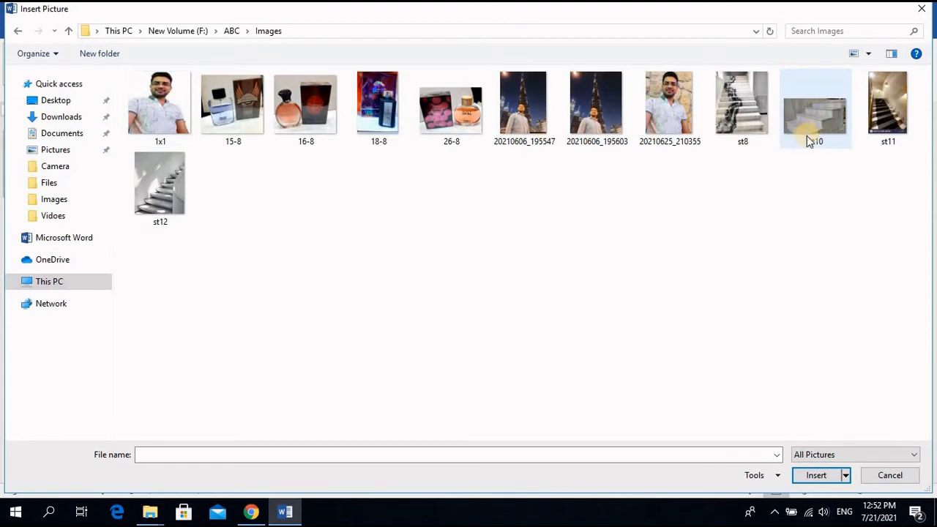
double_click(817, 121)
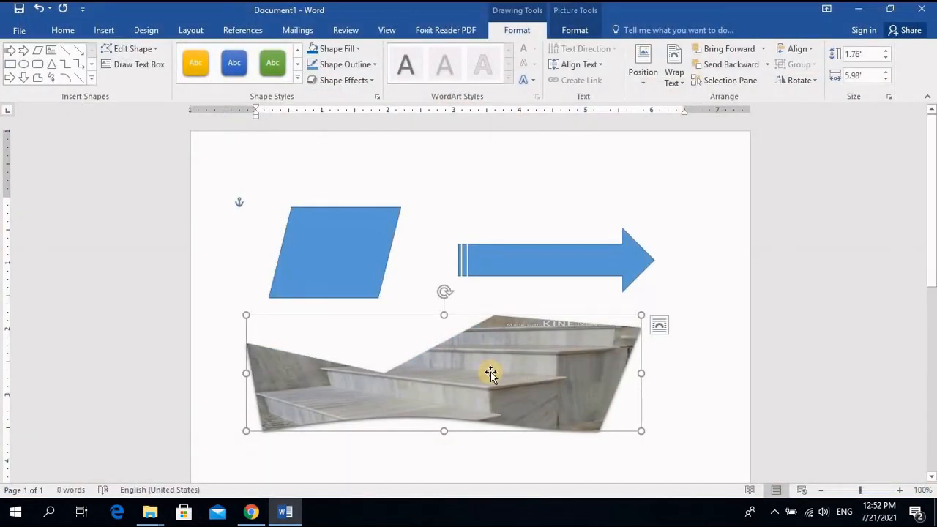
Step: Fill the irregular shape with the dark-variation gradient that radiates from the center
left_click(342, 48)
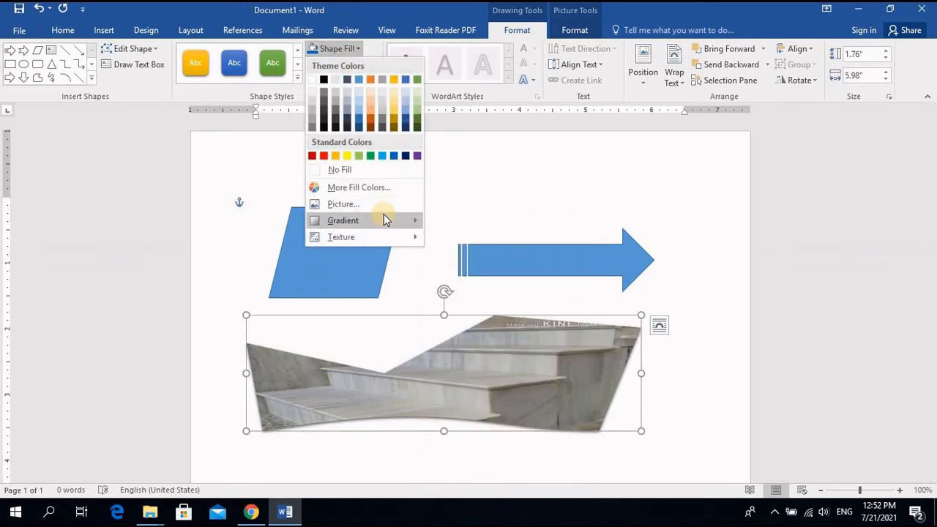
mouse_move(386, 219)
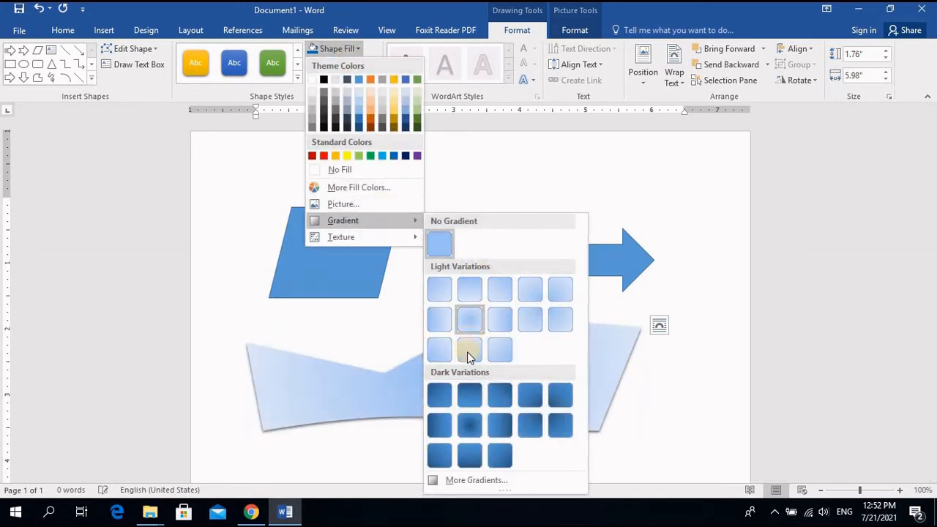
left_click(464, 424)
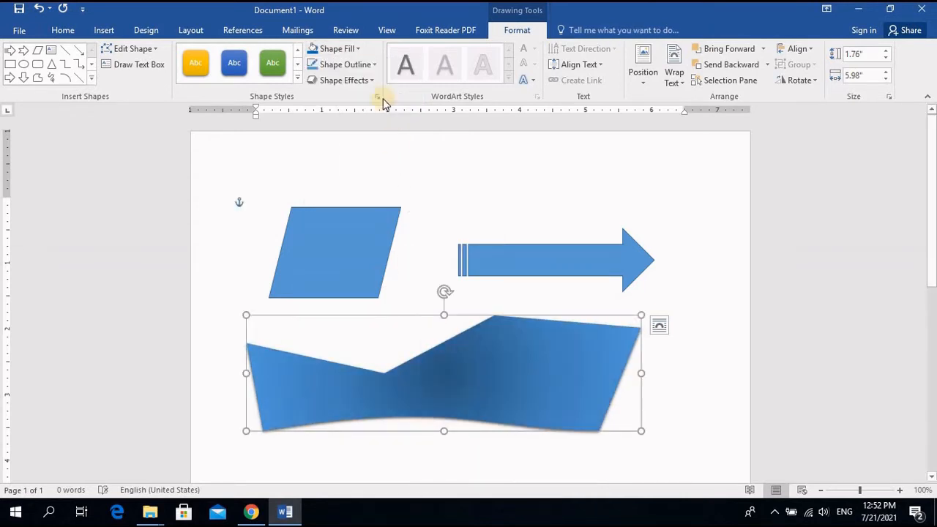
Step: Fill the irregular shape with the light blue water droplets texture
left_click(353, 49)
mouse_move(383, 237)
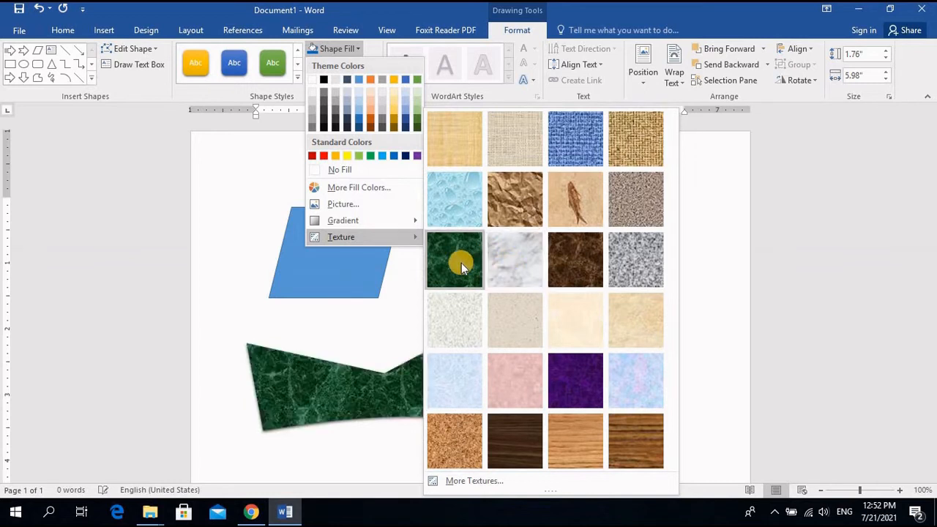
left_click(461, 216)
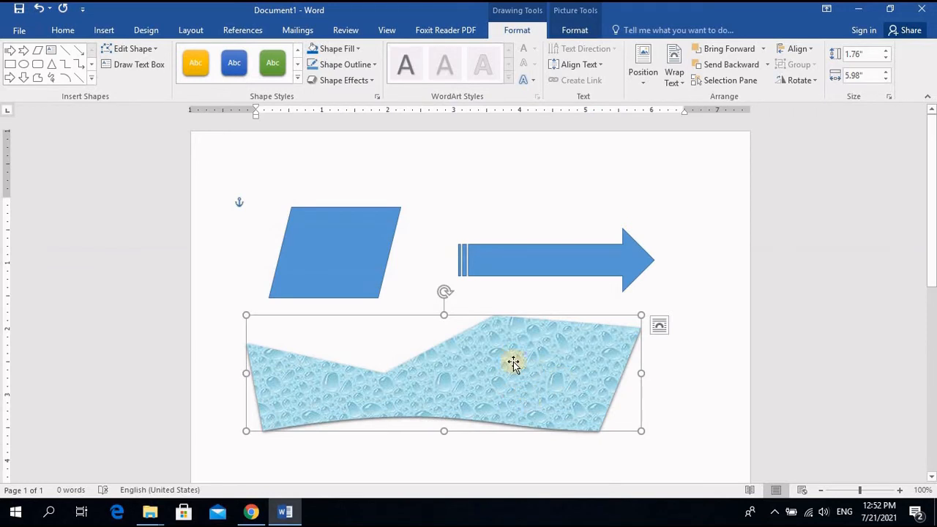
Step: Give the irregular shape a dark gray theme-color outline and review the available outline weights and dash styles
left_click(368, 66)
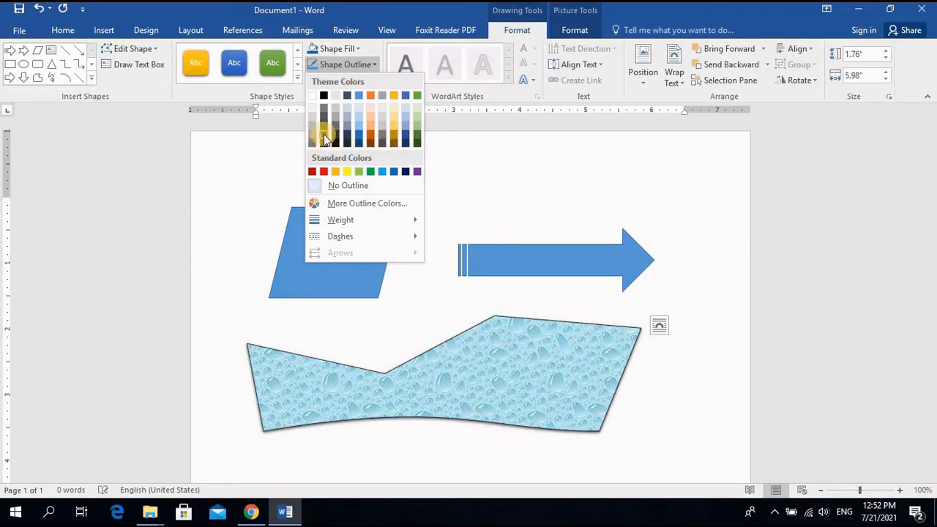
left_click(382, 138)
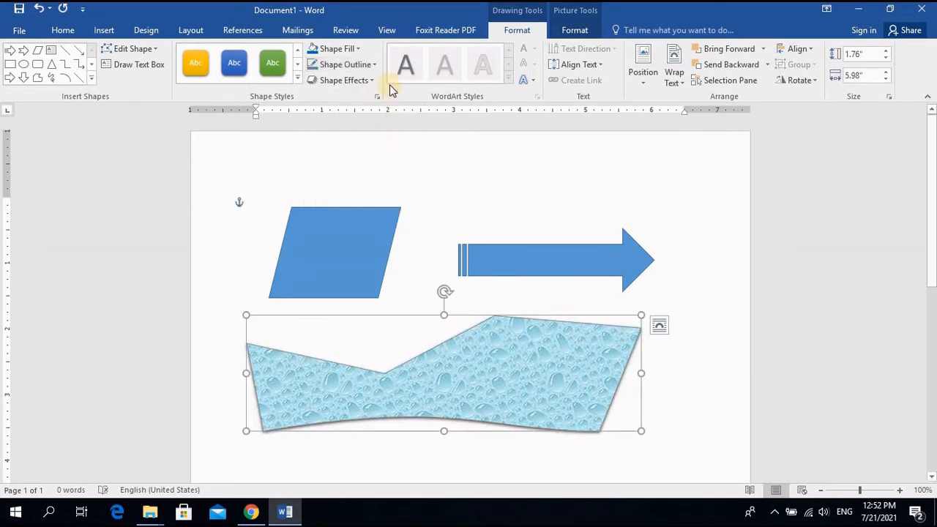
left_click(362, 66)
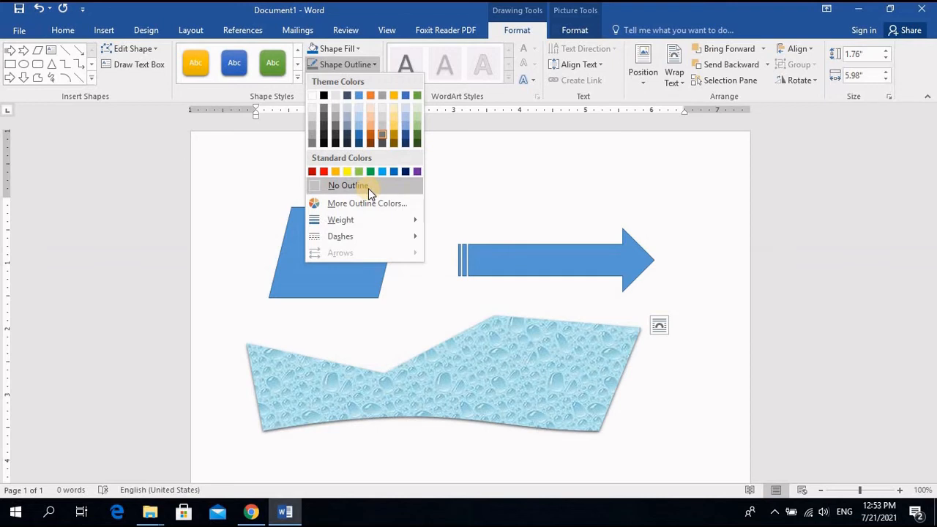
mouse_move(379, 221)
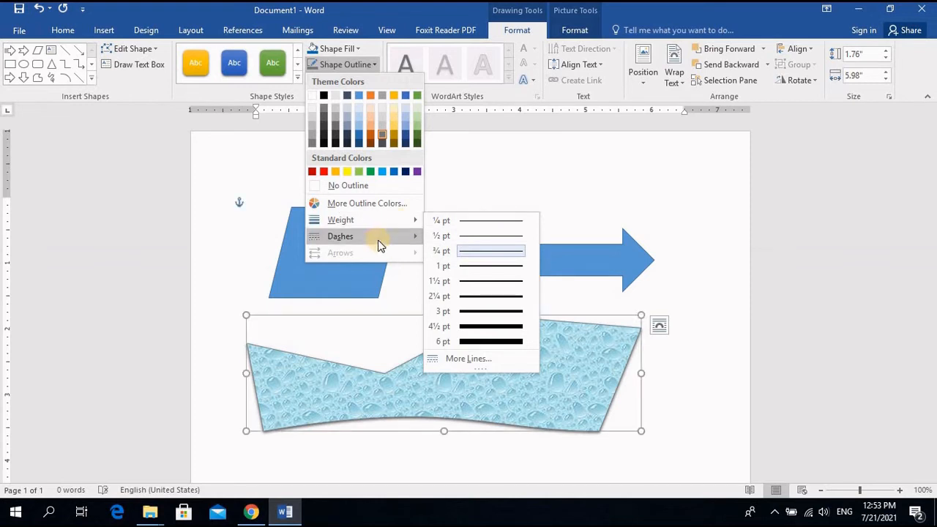
mouse_move(380, 243)
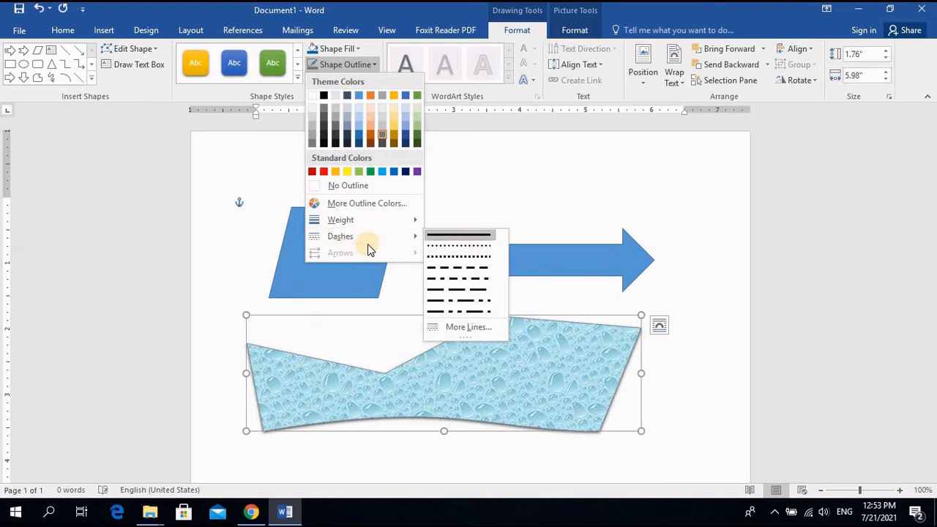
left_click(565, 212)
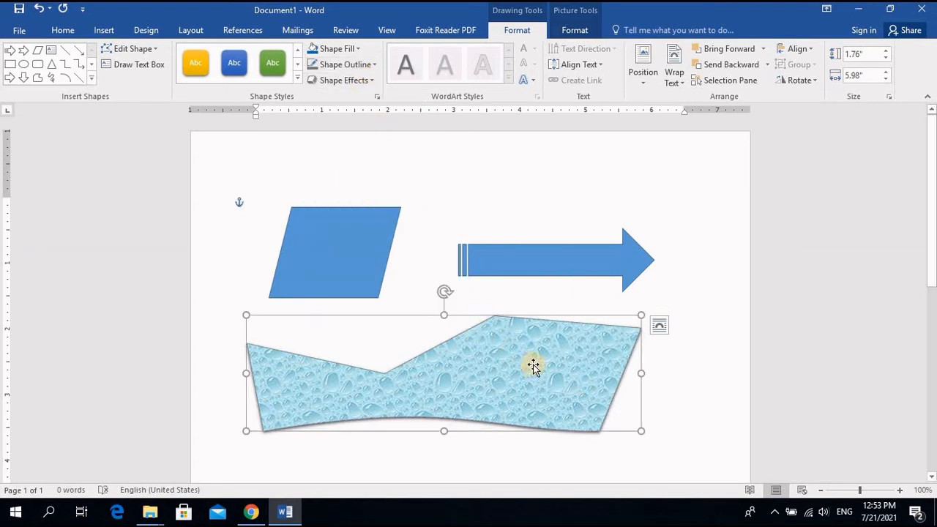
Step: Apply the fourth preset shape effect, with soft edges and a drop shadow, to the irregular shape
left_click(359, 87)
mouse_move(358, 109)
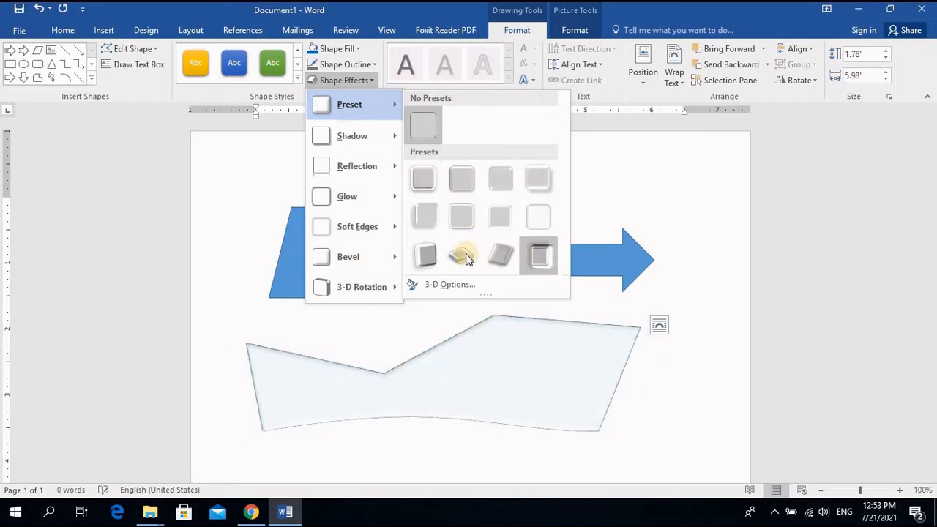
left_click(539, 180)
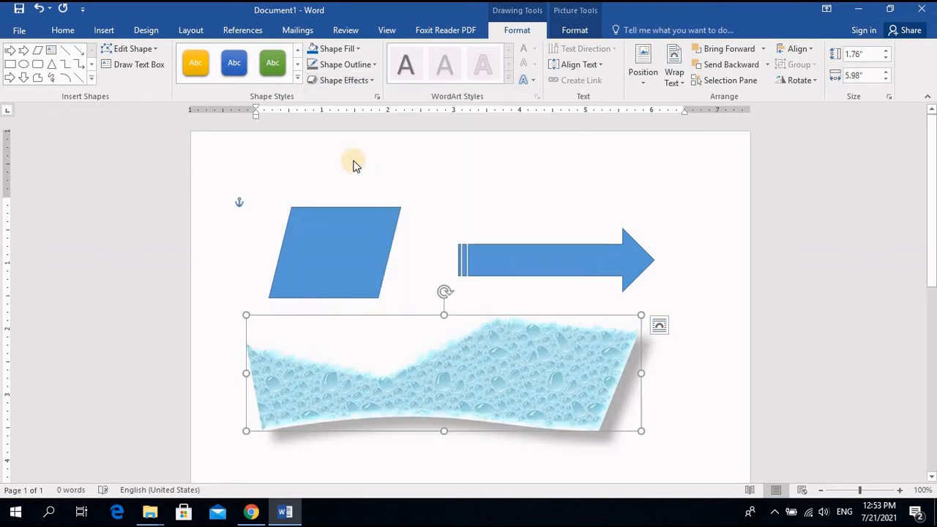
Step: Examine the shadow, reflection, glow, soft edges, bevel and 3-D rotation effects available for the irregular shape
left_click(341, 82)
mouse_move(389, 143)
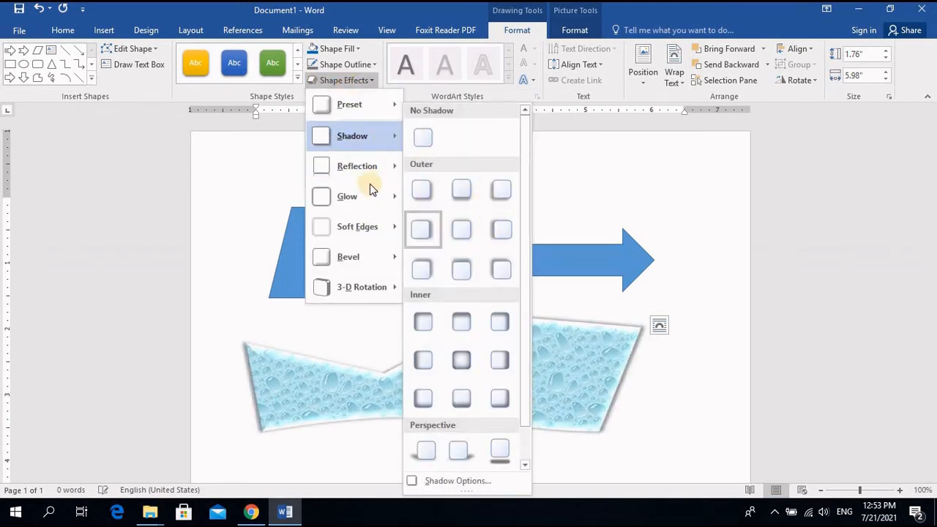
mouse_move(366, 164)
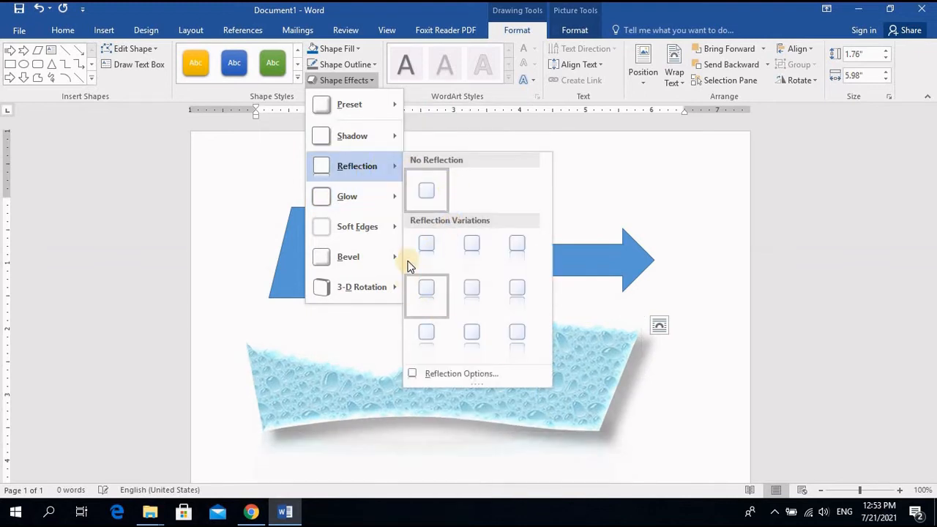
mouse_move(363, 195)
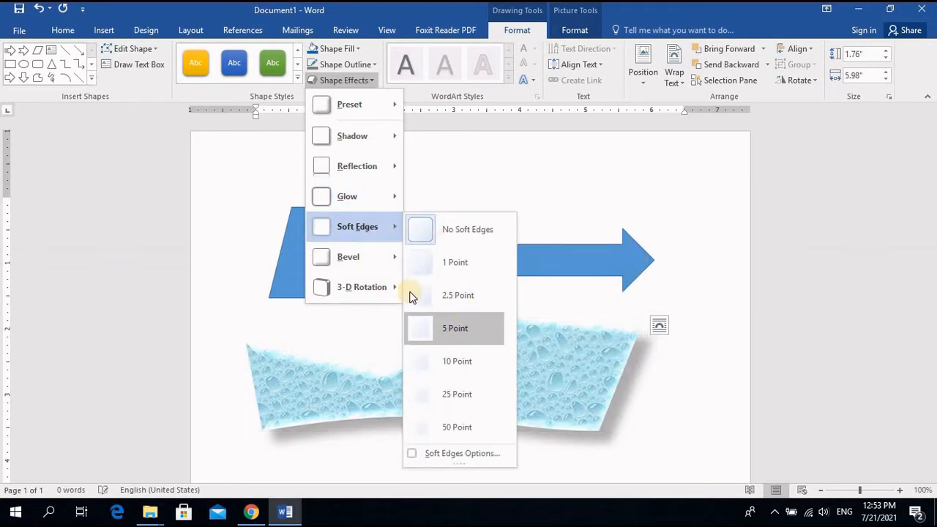
mouse_move(388, 270)
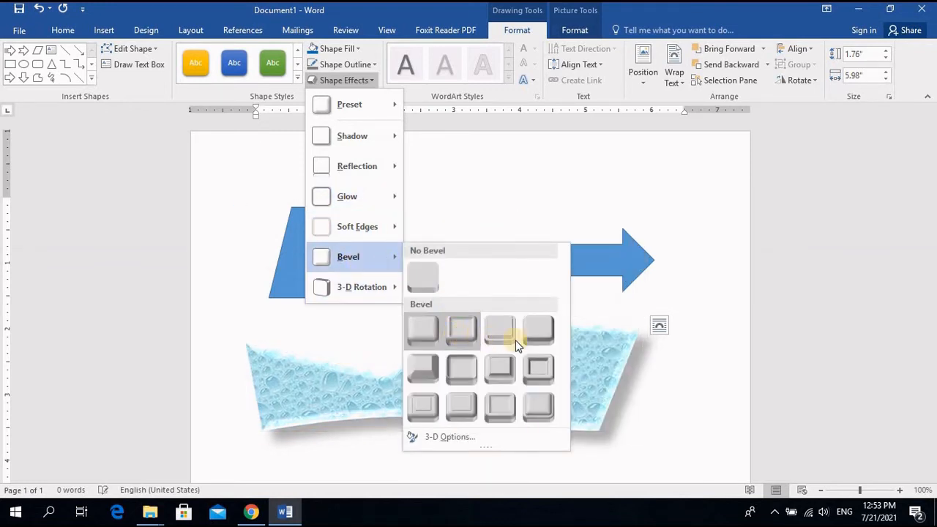
mouse_move(383, 293)
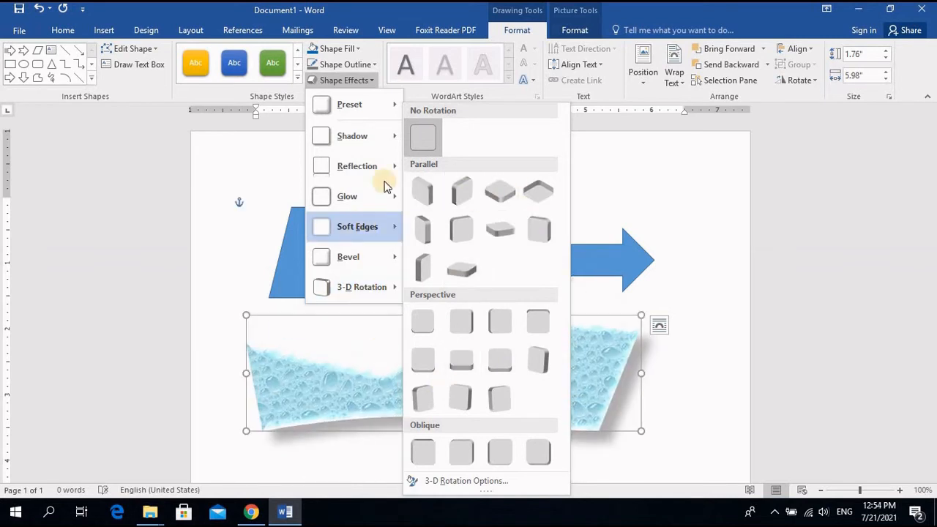
left_click(605, 160)
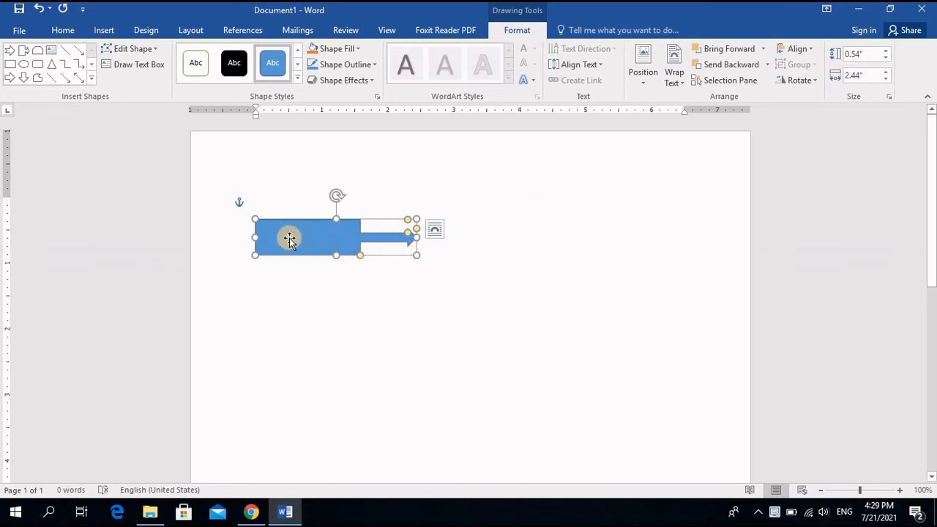
Step: Draw a text box about 3.21" by 0.71" beside the blue arrow callout and change its shape to a left-right block arrow
left_click(52, 51)
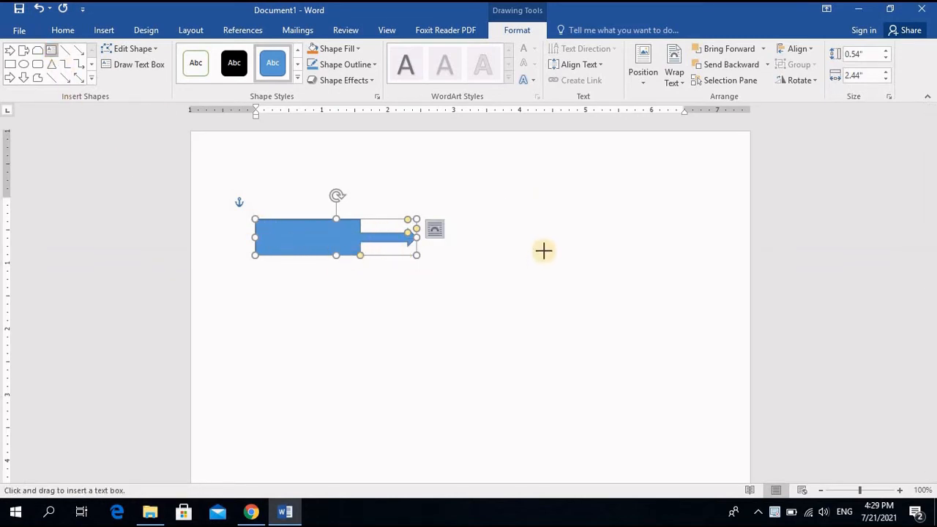
left_click_drag(483, 212, 695, 260)
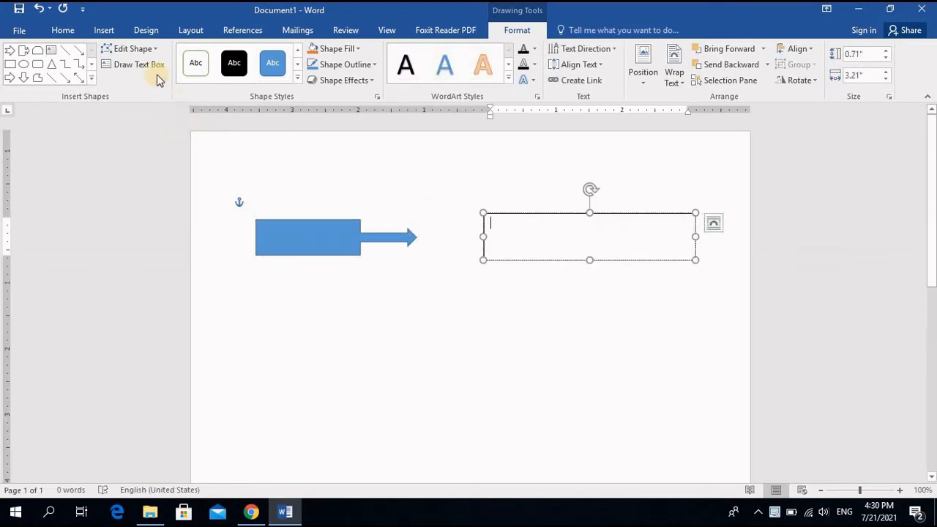
left_click(150, 49)
mouse_move(168, 64)
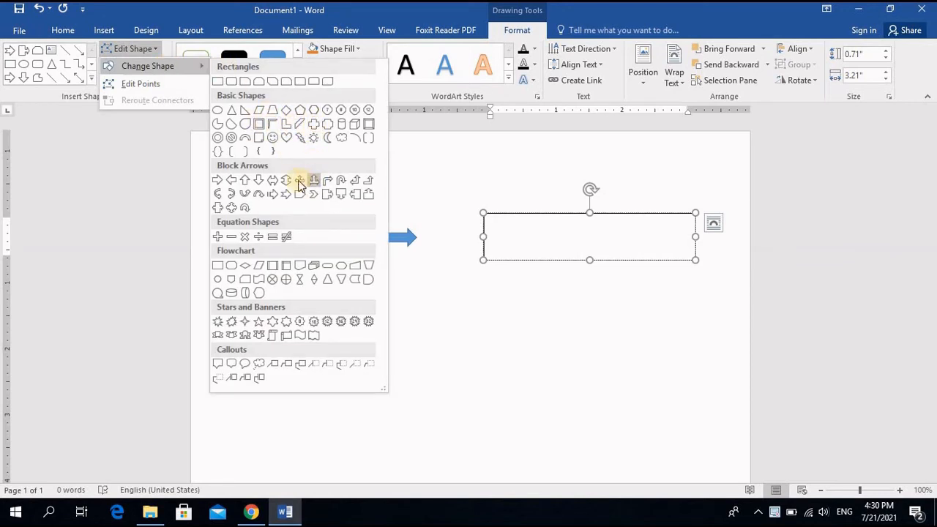
left_click(272, 180)
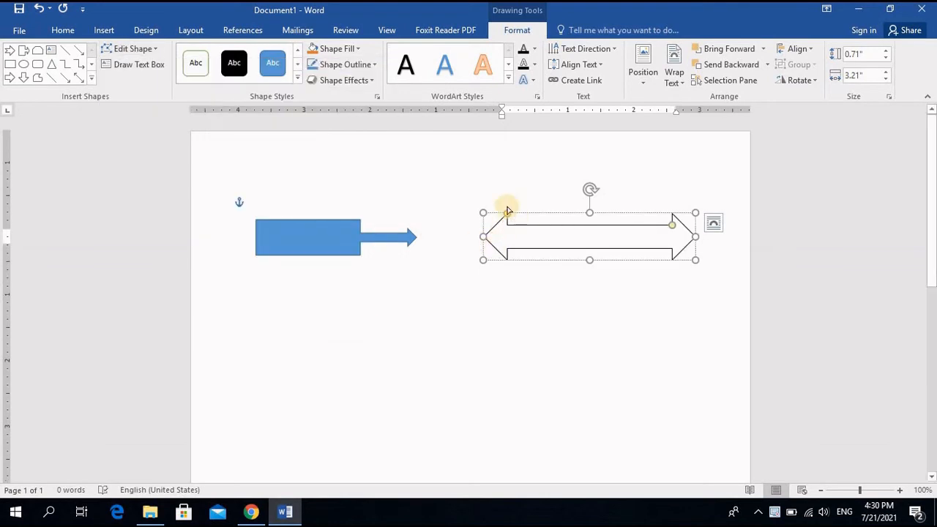
Step: Apply the solid gold theme style from the third row of styles to the double-headed arrow
left_click(297, 79)
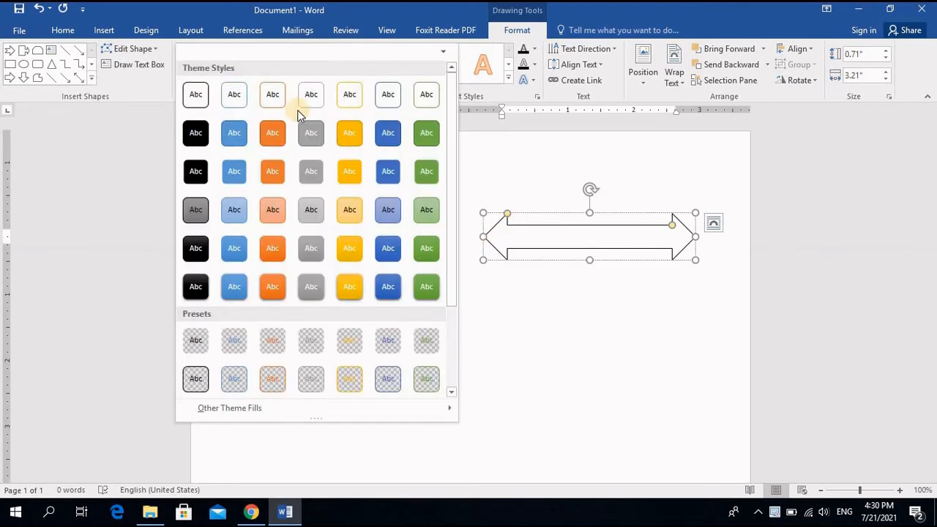
left_click(350, 178)
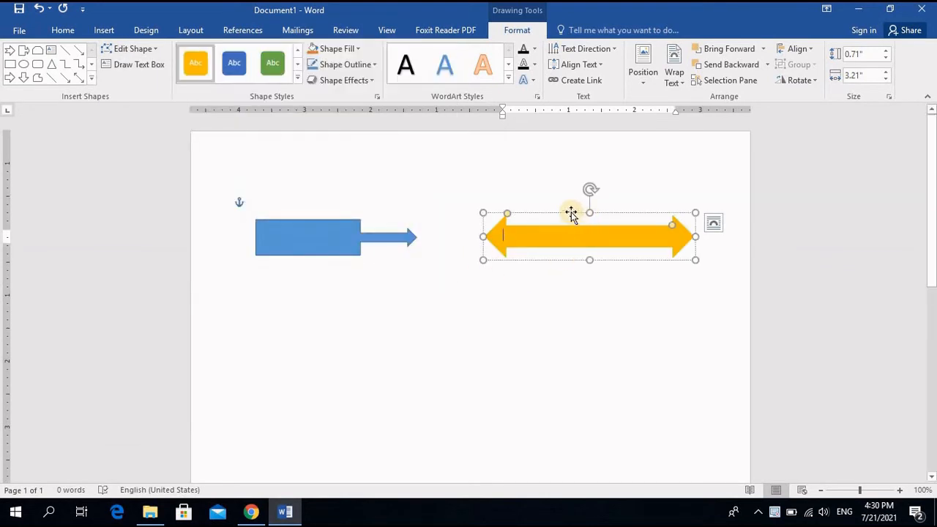
Step: Enter the text "Ius diuas diua asoidu jsaiu djuisa jdsj iudjs" in the blue arrow callout
left_click(347, 237)
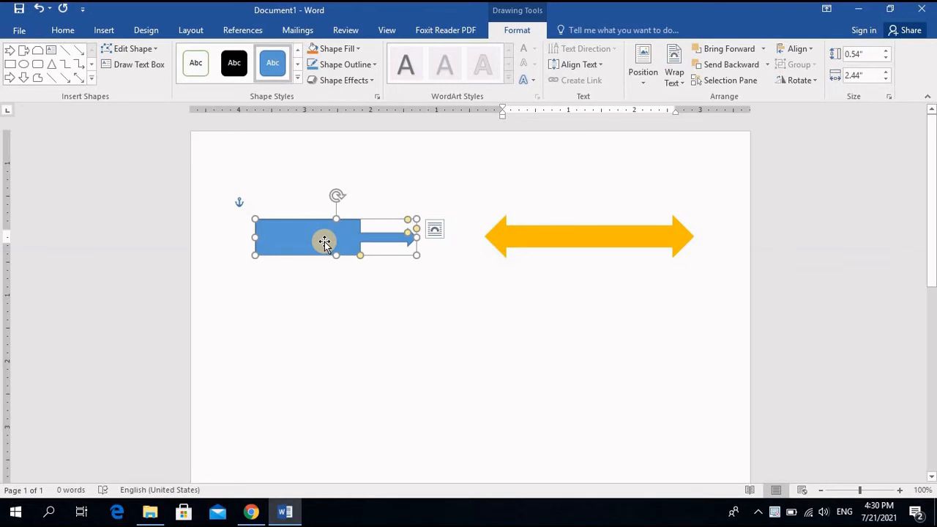
type("Ius diuas diua")
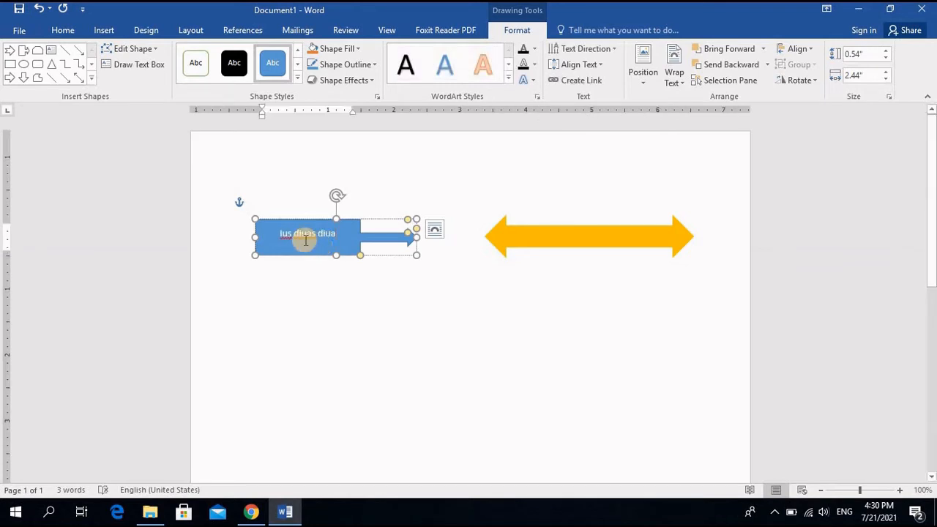
type(" asoidu jsaiu djuisa jdsj iudis")
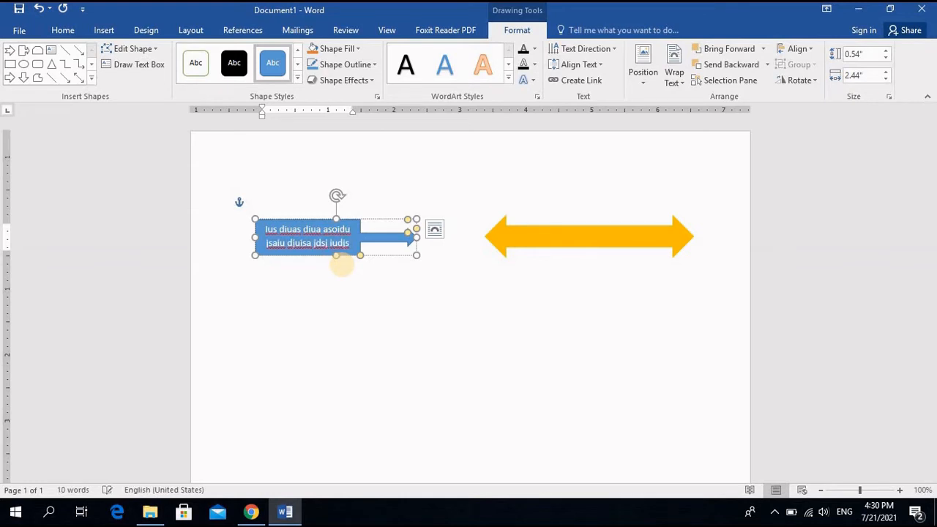
Step: Shorten the blue callout's text to "Ius diuas di" and create a text link from the callout to the gold double-headed arrow
key("BackSpace")
key("BackSpace")
key("BackSpace")
key("BackSpace")
key("BackSpace")
key("BackSpace")
key("BackSpace")
key("BackSpace")
key("BackSpace")
key("BackSpace")
key("BackSpace")
key("BackSpace")
key("BackSpace")
key("BackSpace")
key("BackSpace")
key("BackSpace")
key("BackSpace")
key("BackSpace")
key("BackSpace")
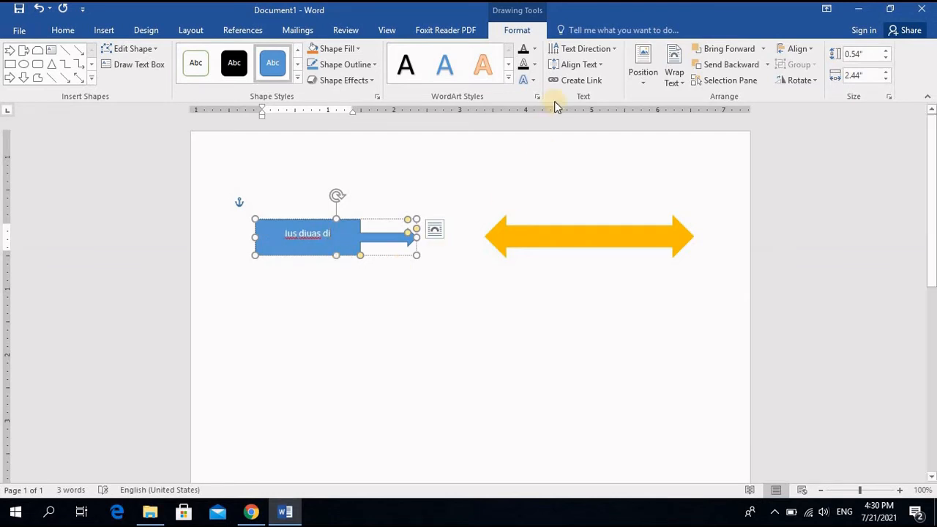
left_click(573, 84)
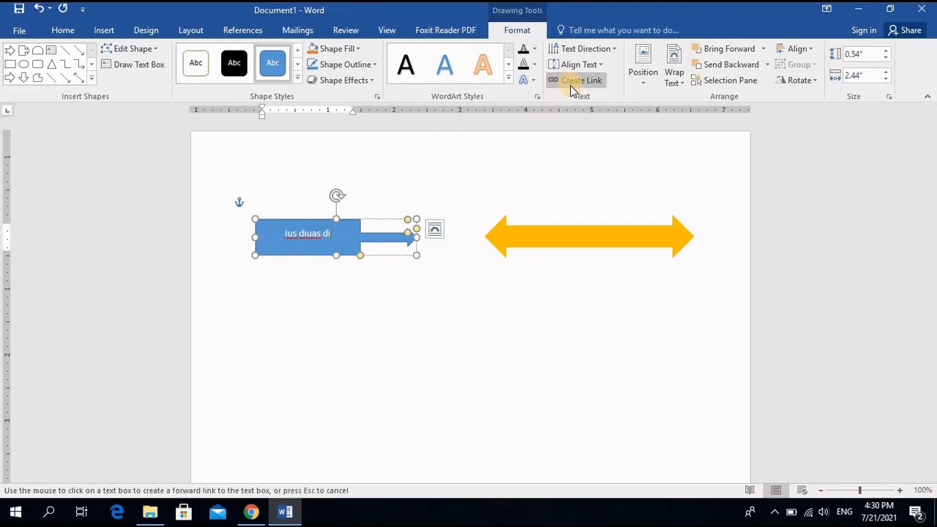
left_click(593, 241)
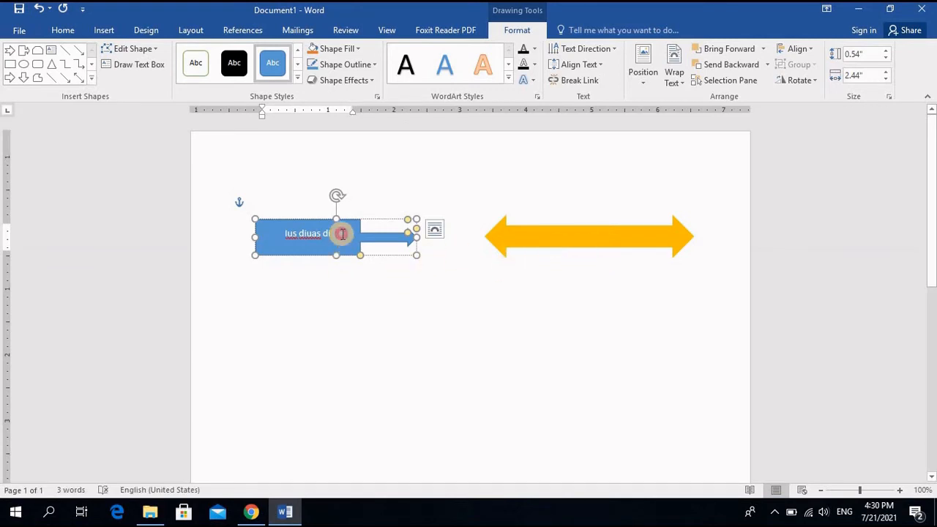
Step: Continue the linked text with "uisdh uisdah iu hduiu" in the blue callout and "hdiusuih sdi iudi sfidsj" in the gold arrow
type("uisdh uisdh")
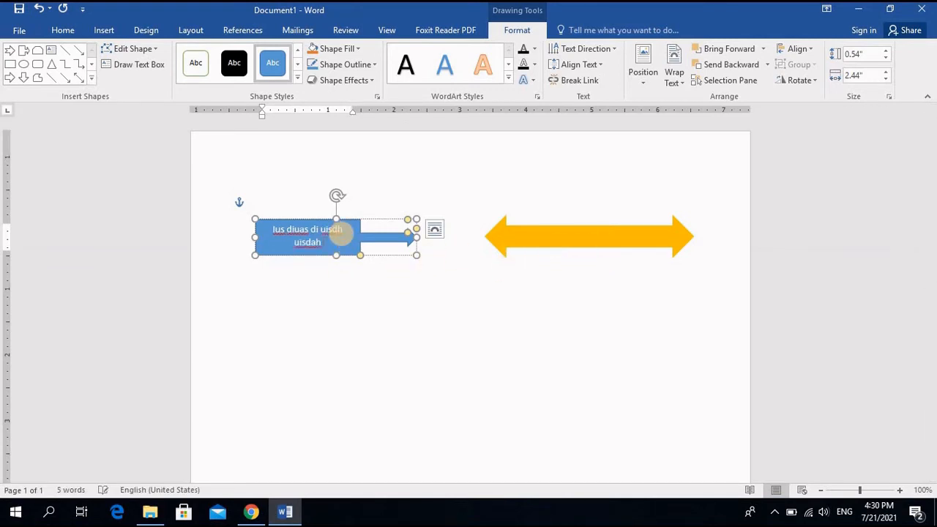
type("uih")
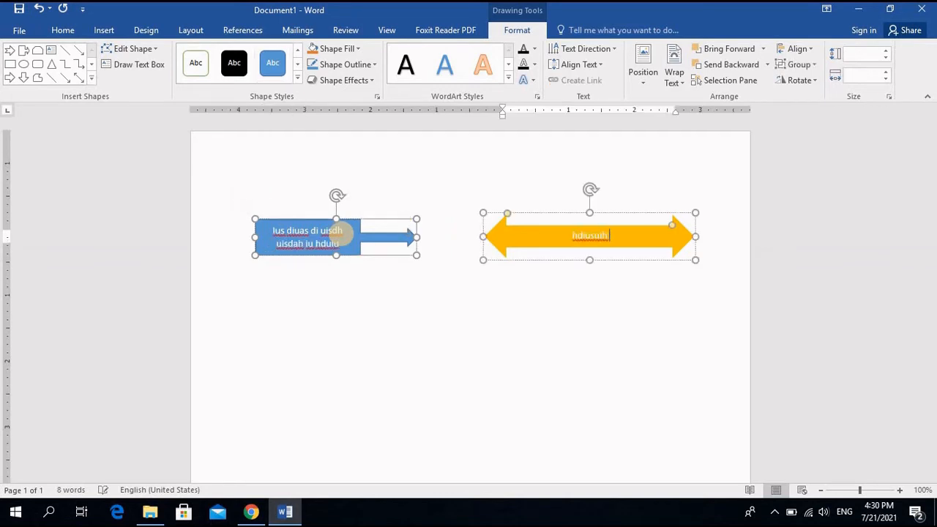
left_click(600, 253)
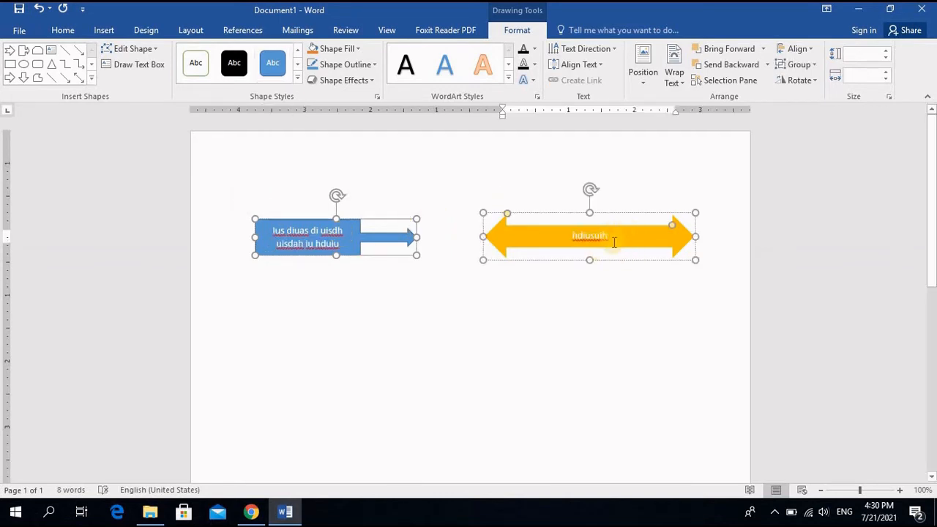
type("sdhiuoi")
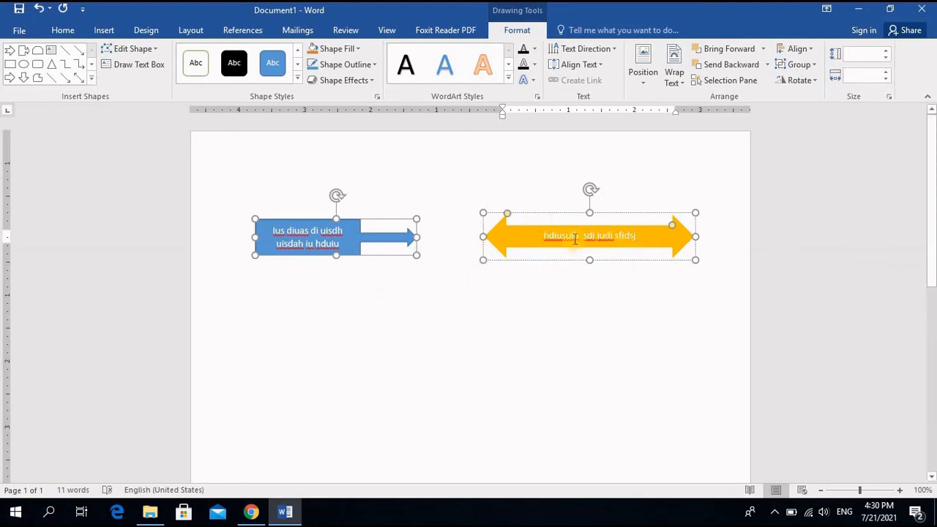
Step: Break the text link from the blue arrow callout to the gold double-headed arrow
left_click(354, 239)
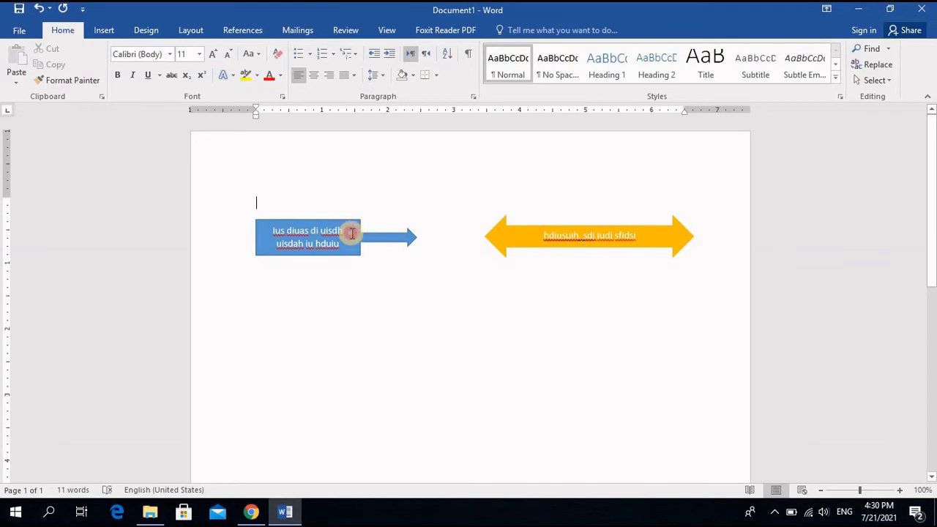
left_click(351, 233)
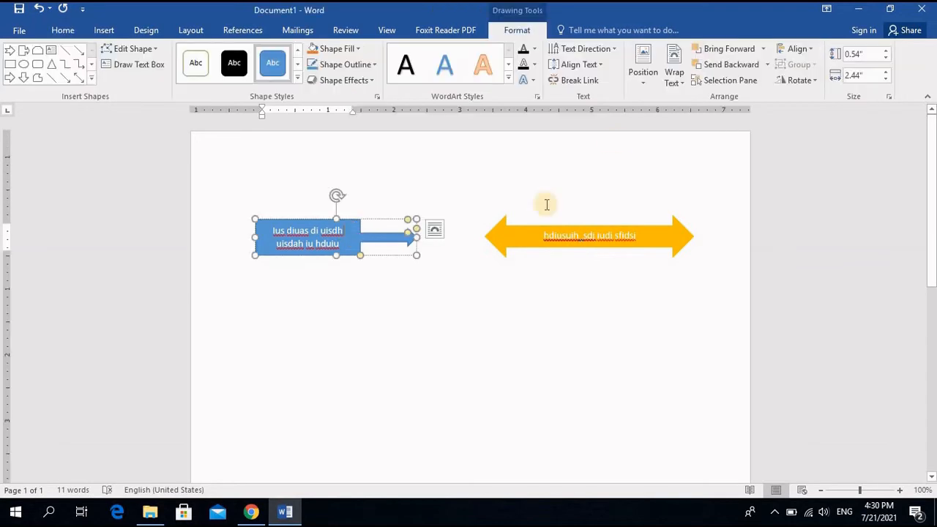
left_click(592, 88)
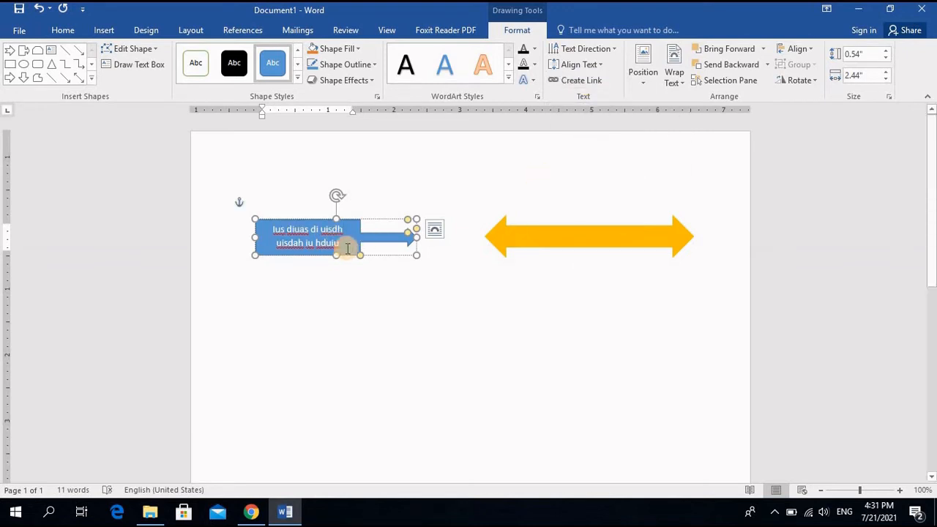
left_click(455, 287)
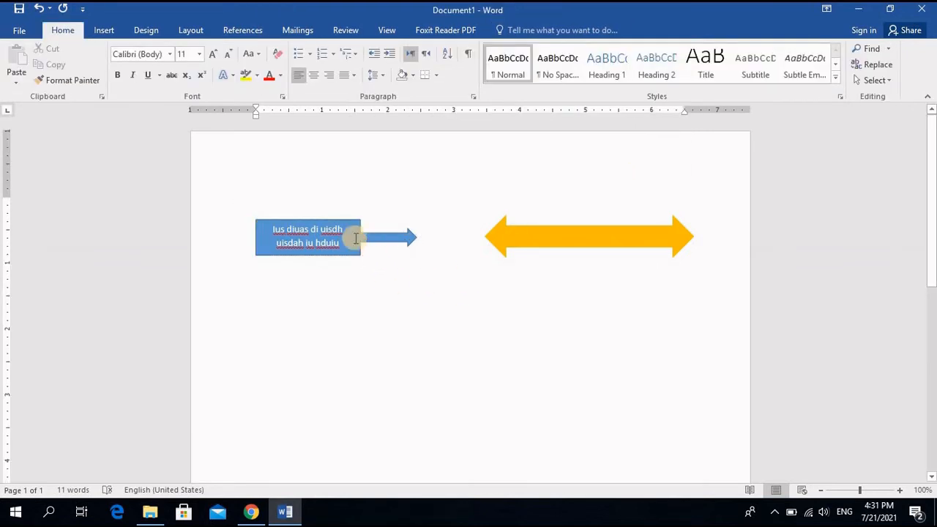
left_click(358, 238)
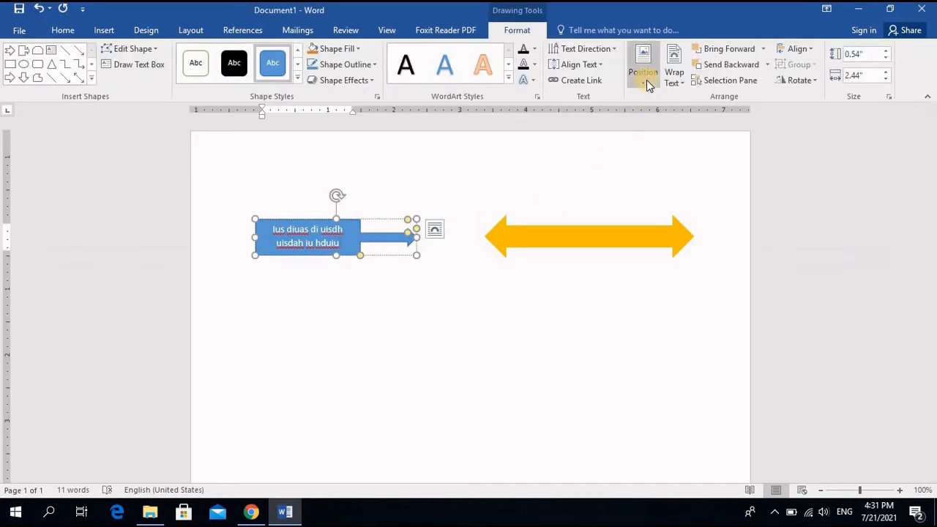
left_click(647, 80)
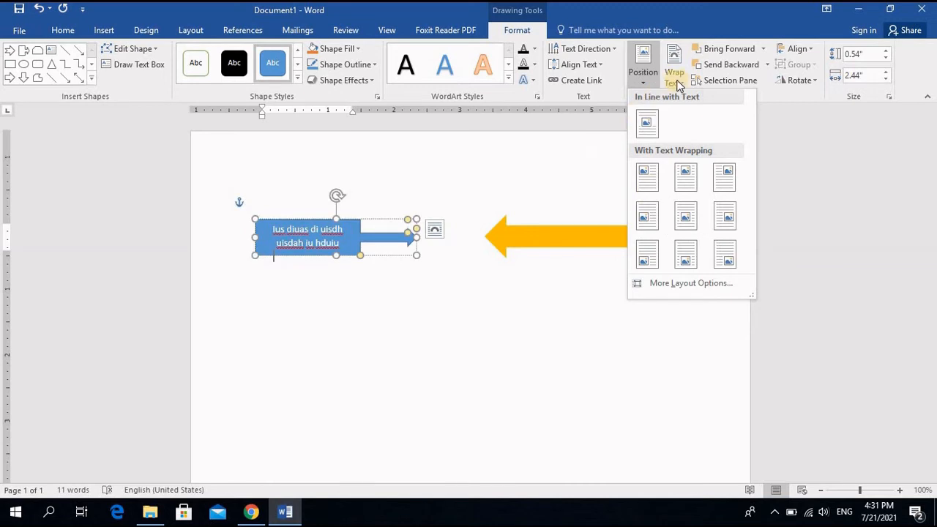
left_click(676, 79)
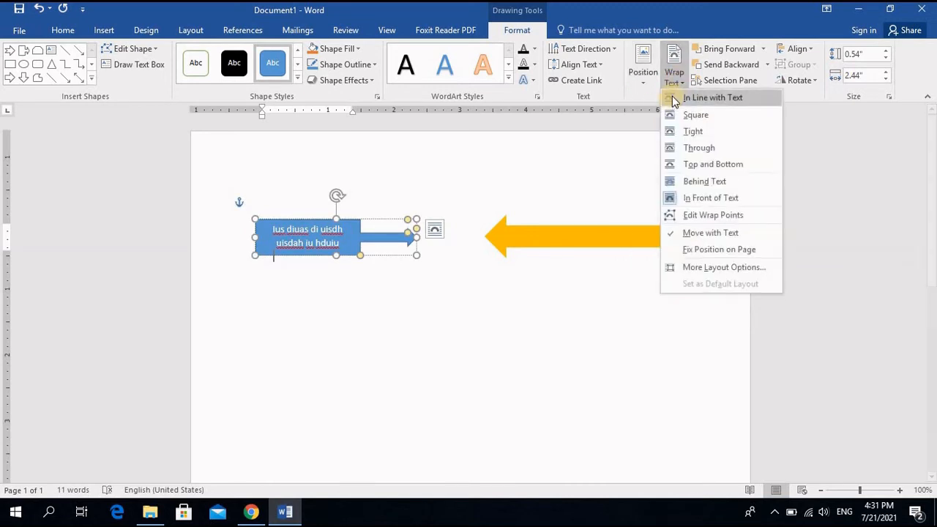
left_click(283, 181)
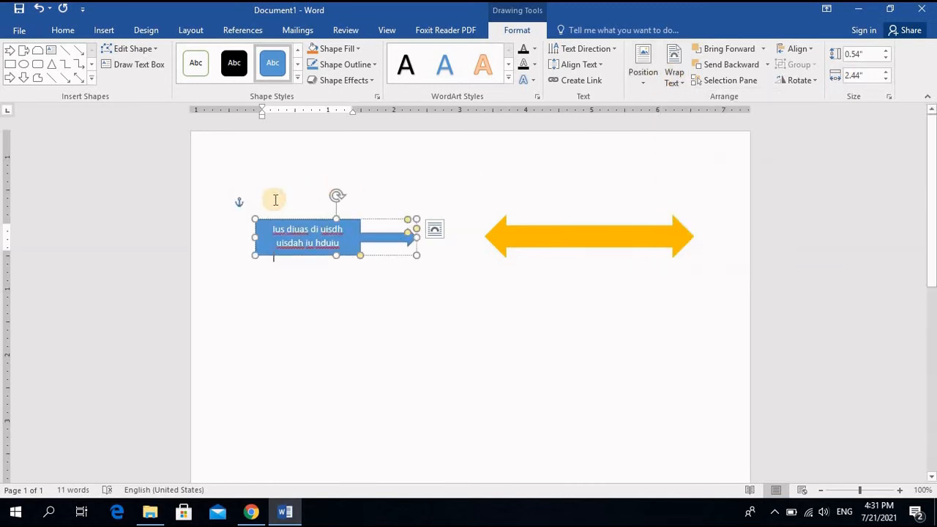
Step: Generate five paragraphs of sample text in the document body above the shapes with =rand(5)
left_click(275, 197)
type("=")
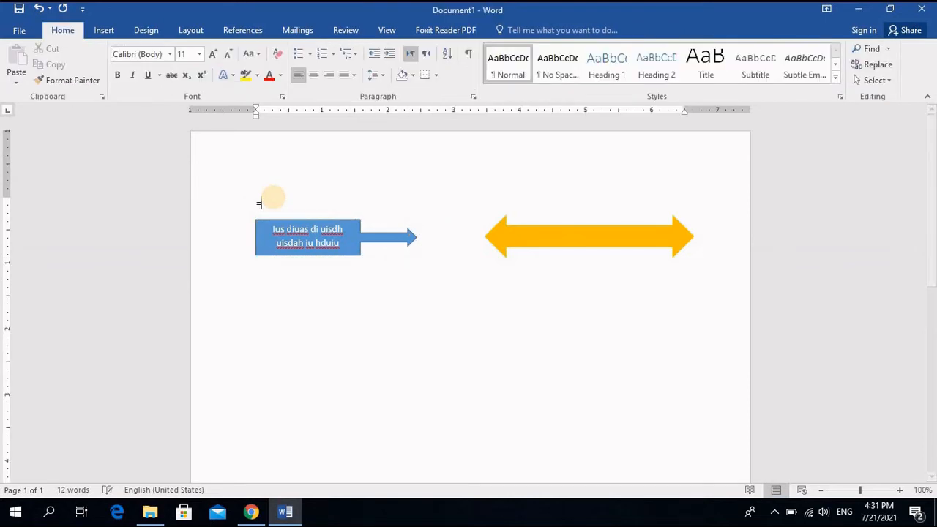
type("rand(5)")
key("Return")
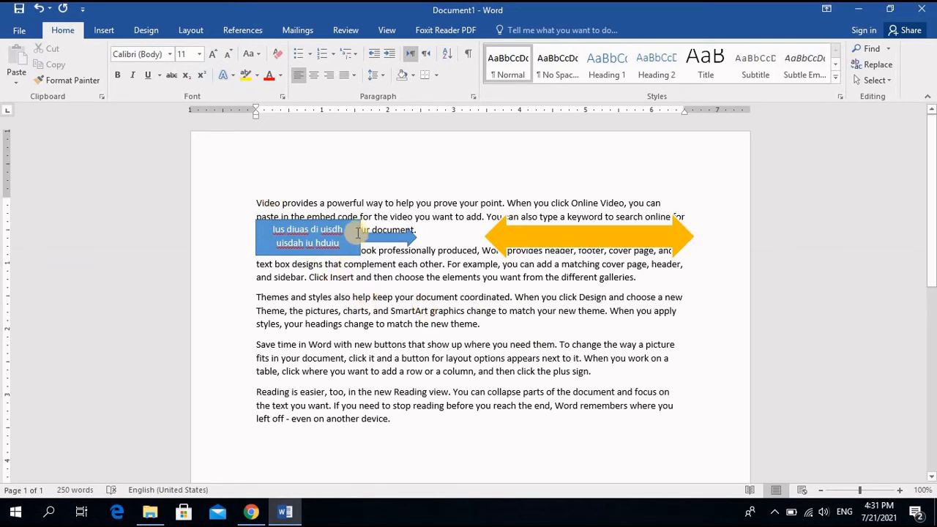
Step: Set the blue callout's text wrapping to Square and move it down between the second and third paragraphs
left_click(355, 229)
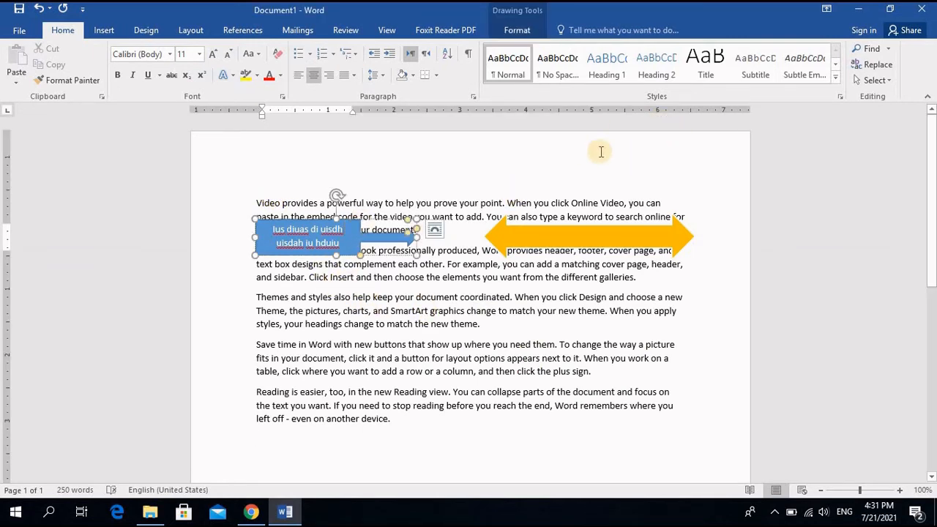
left_click(517, 30)
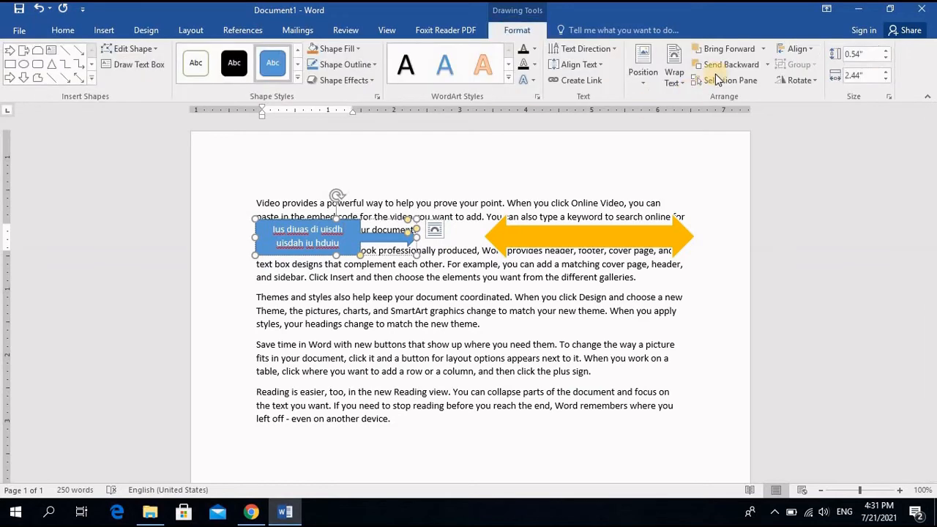
left_click(677, 87)
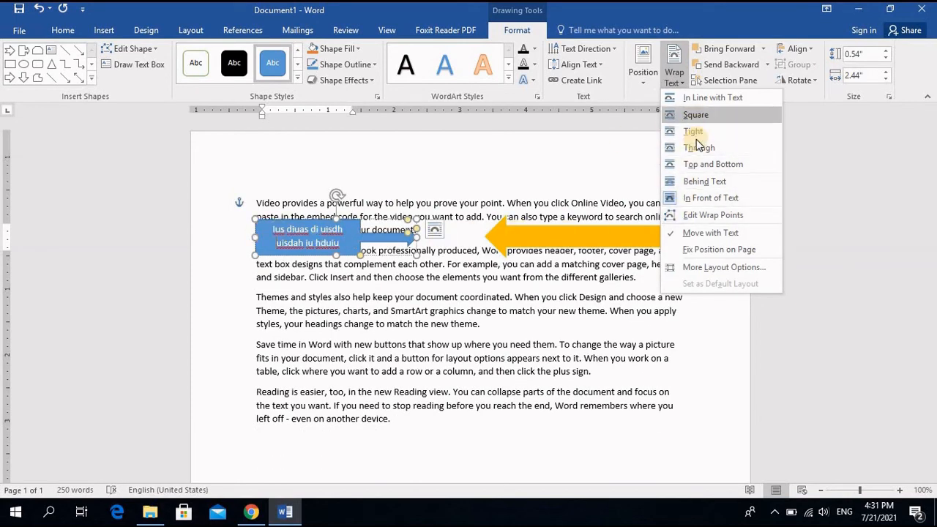
left_click(696, 115)
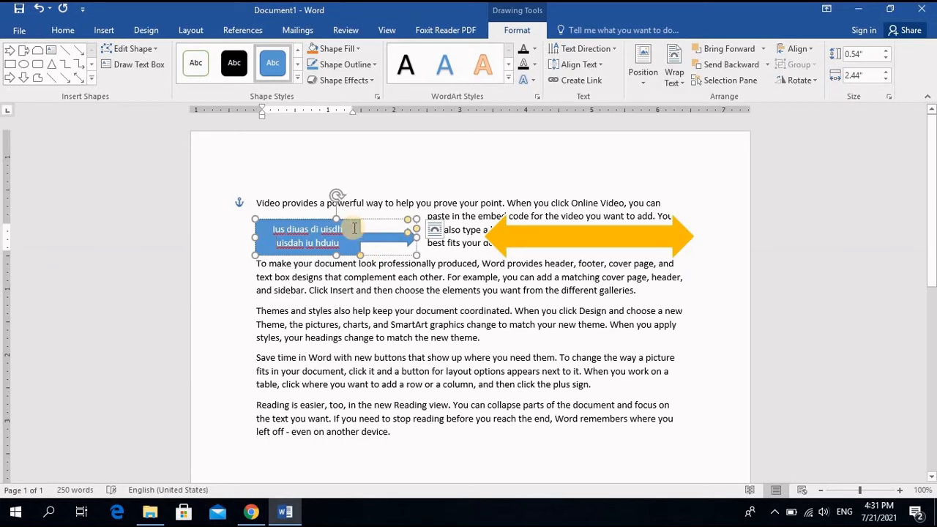
left_click_drag(355, 222, 373, 256)
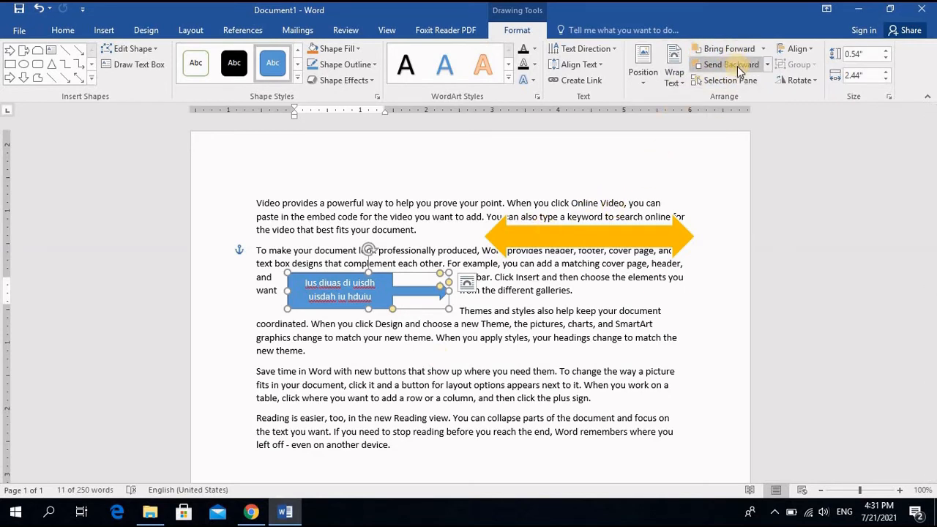
Step: Move the gold double-headed arrow so that it overlaps the blue callout
left_click(606, 242)
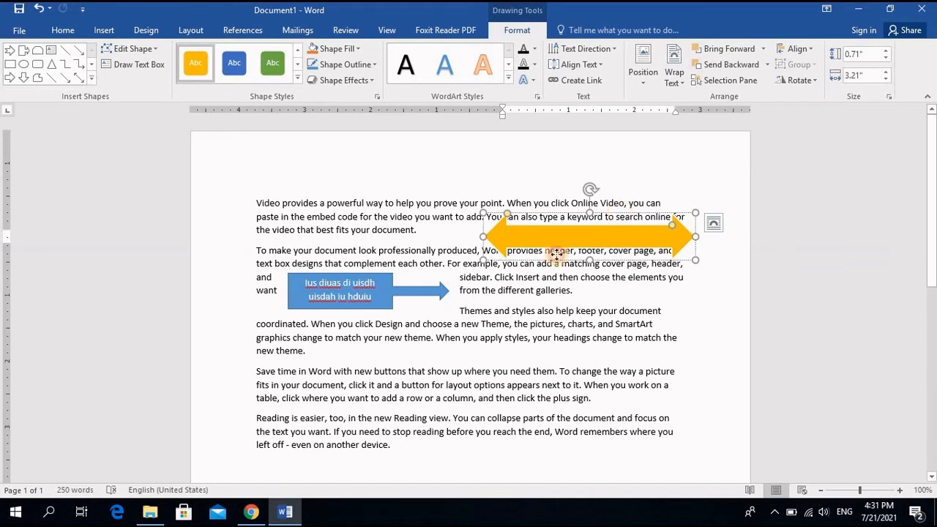
left_click_drag(556, 251, 407, 303)
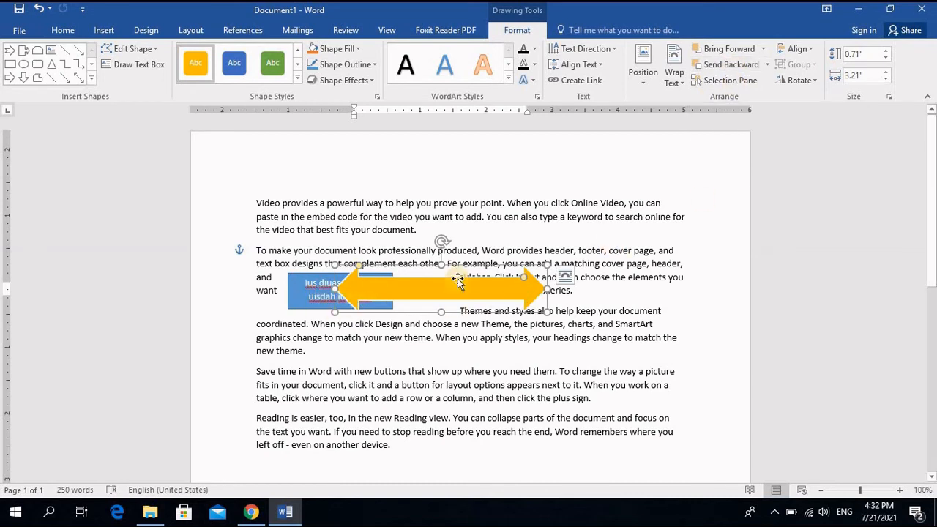
Step: Send the gold arrow backward behind the blue callout, and bring it forward again
left_click(724, 65)
left_click(378, 293)
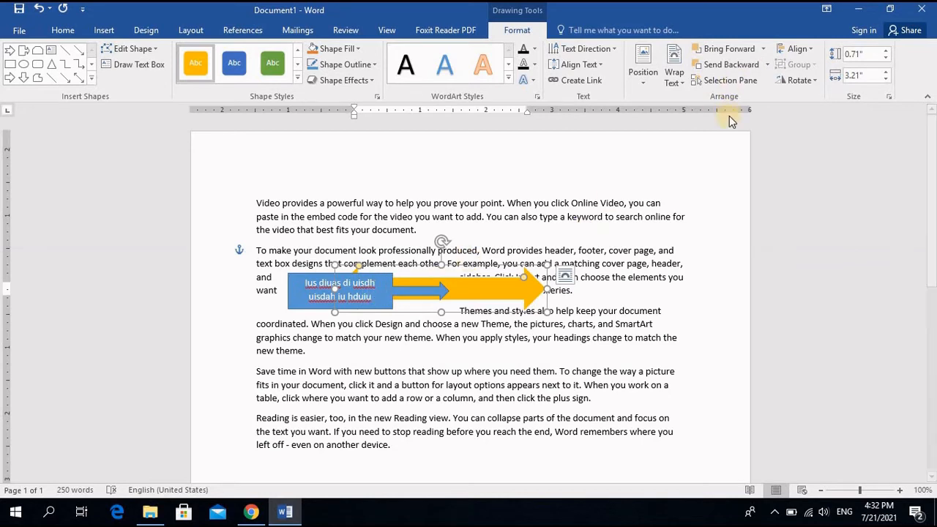
left_click(730, 53)
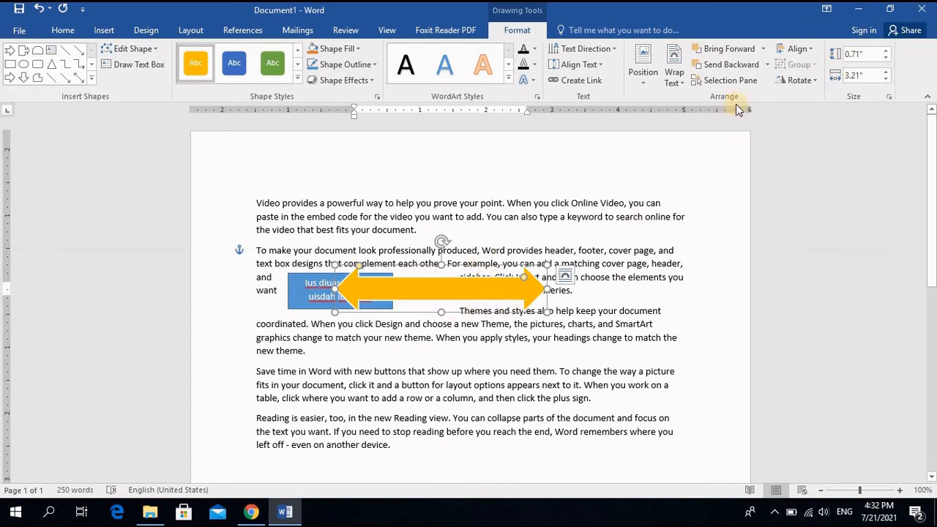
Step: Open the Selection pane and select Right Arrow Callout 13 from its list of objects
left_click(729, 84)
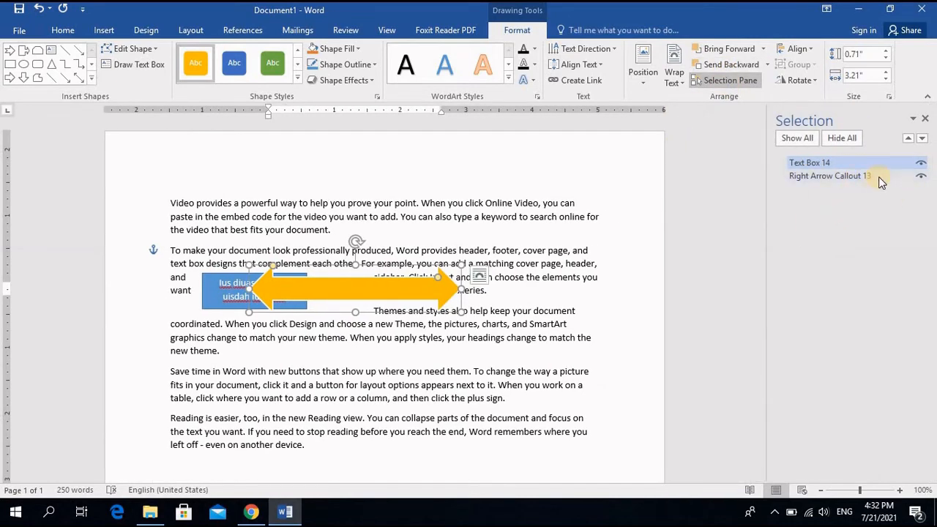
left_click(816, 163)
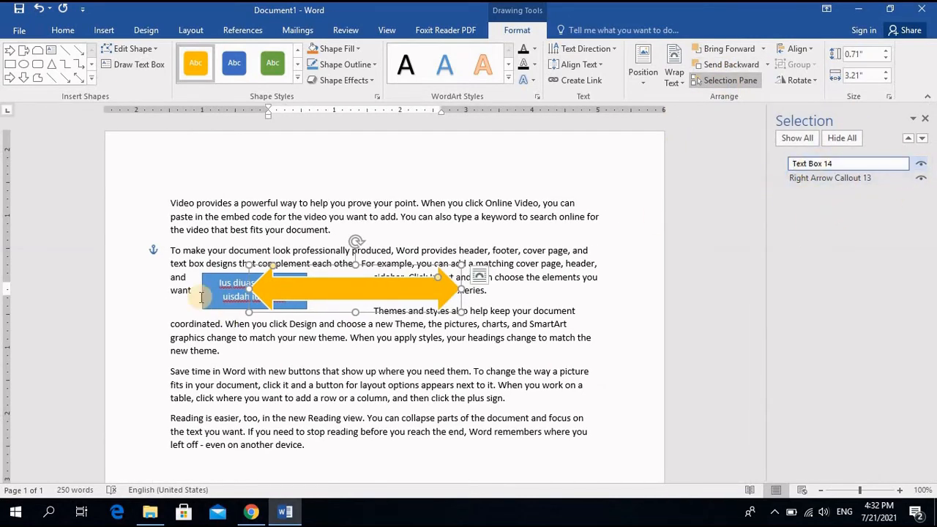
left_click(803, 178)
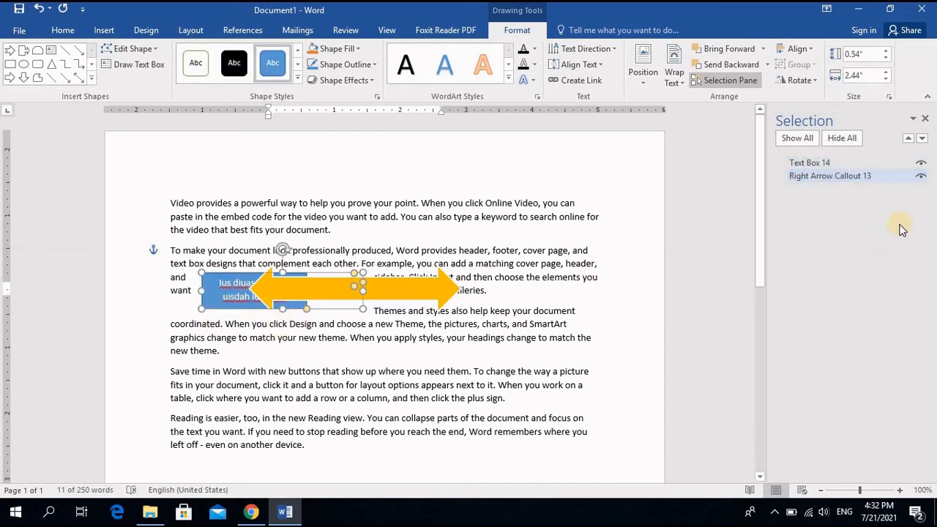
Step: Move the blue callout up and back down in the stacking order, and toggle its visibility off and on
left_click(908, 139)
left_click(924, 139)
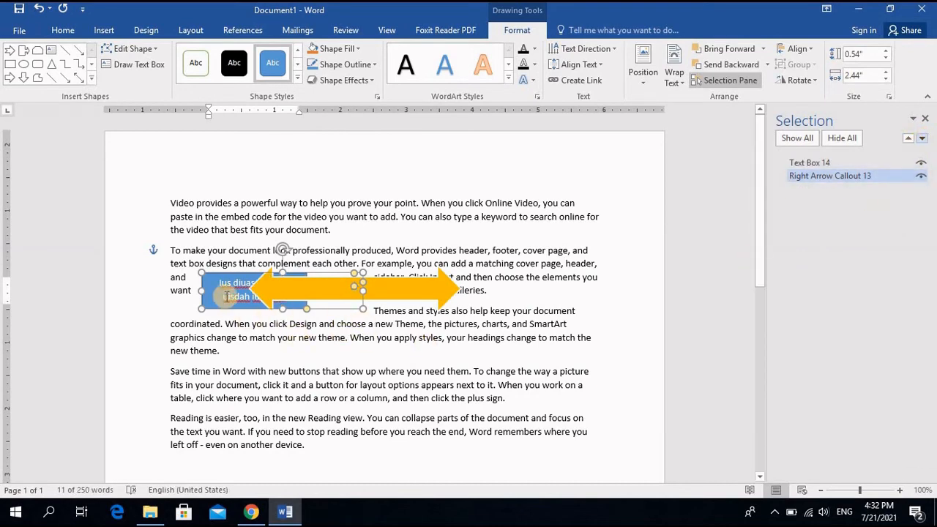
left_click(921, 180)
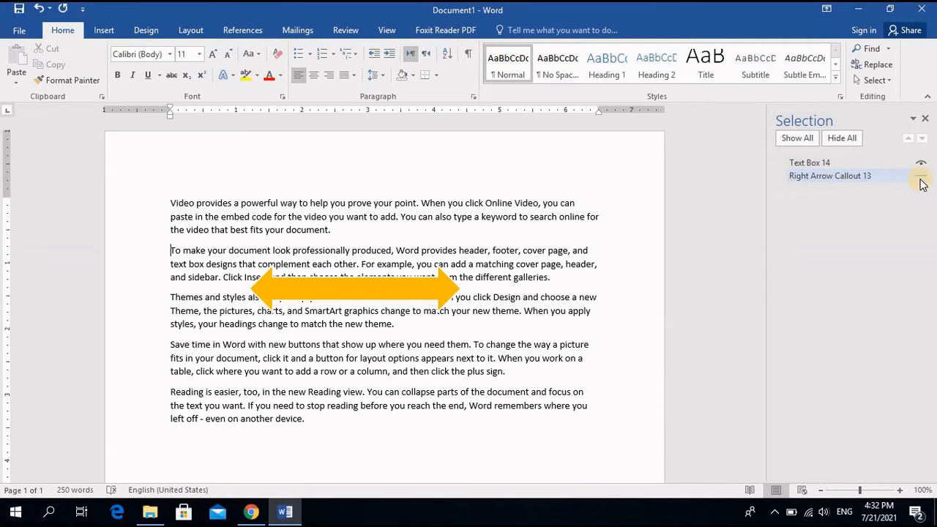
left_click(921, 180)
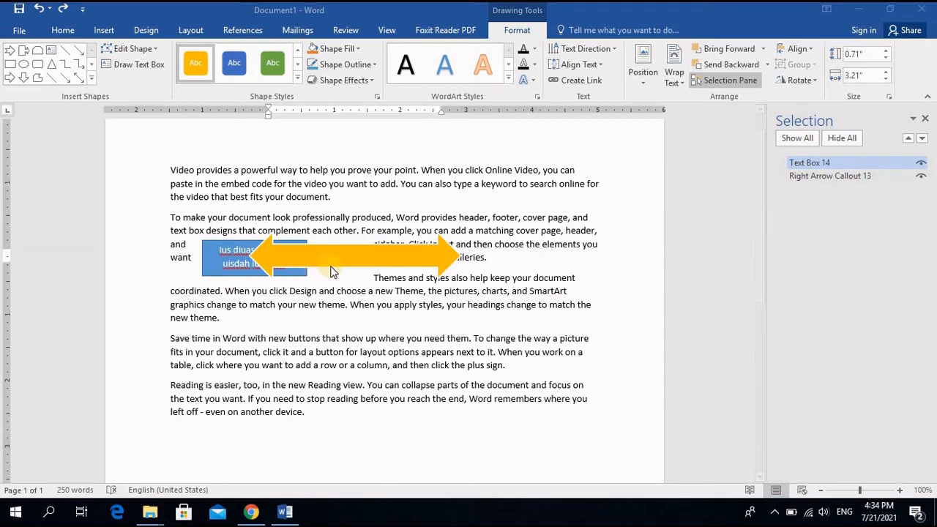
Step: Position the gold double-headed arrow at the top center of the page with text wrapping
left_click(369, 265)
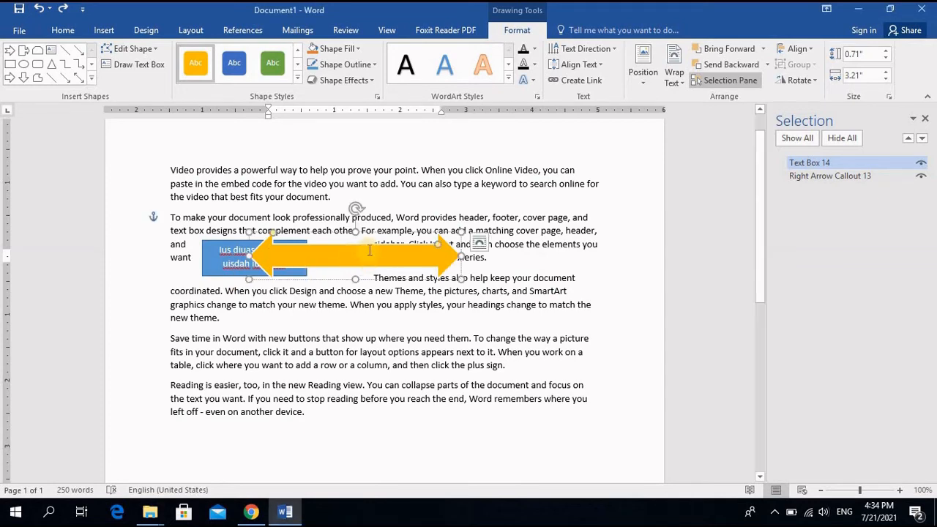
left_click(642, 72)
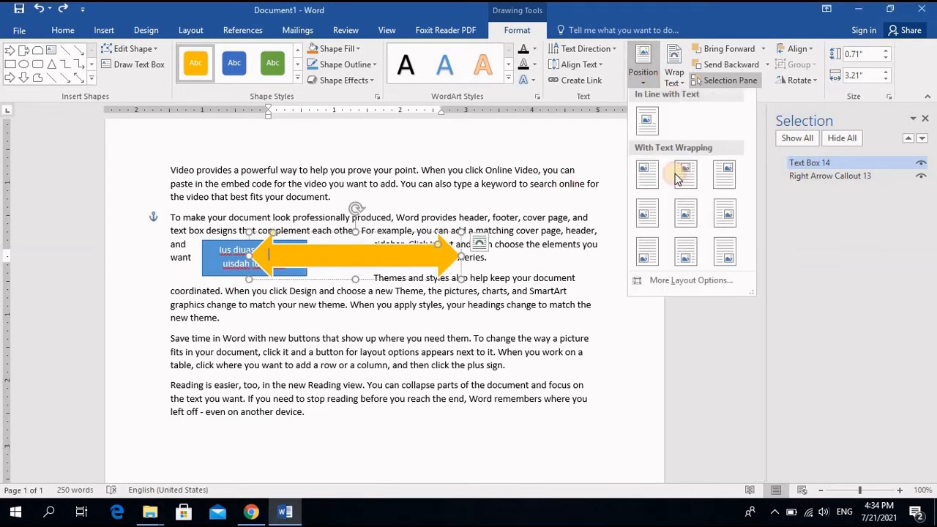
left_click(688, 179)
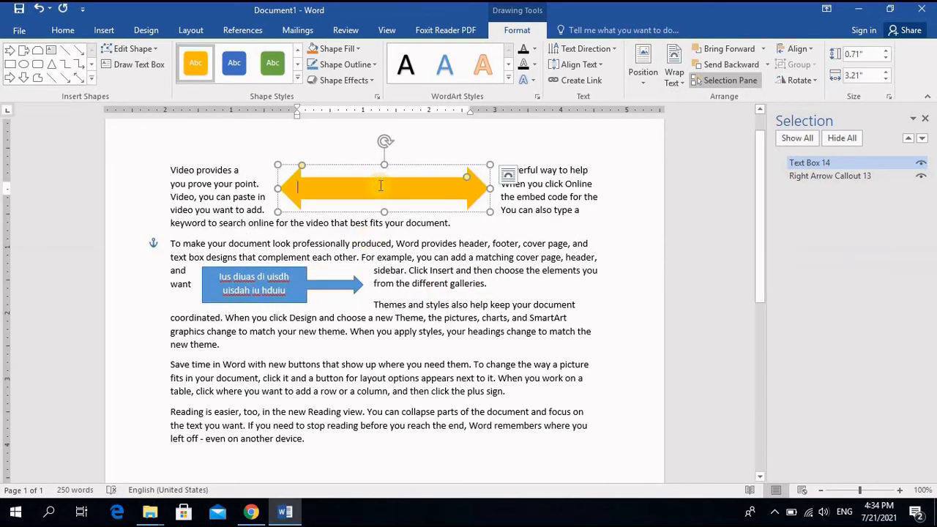
Step: Select both shapes and apply Align Middle and Align Center relative to the selected objects
left_click(296, 283, "shift")
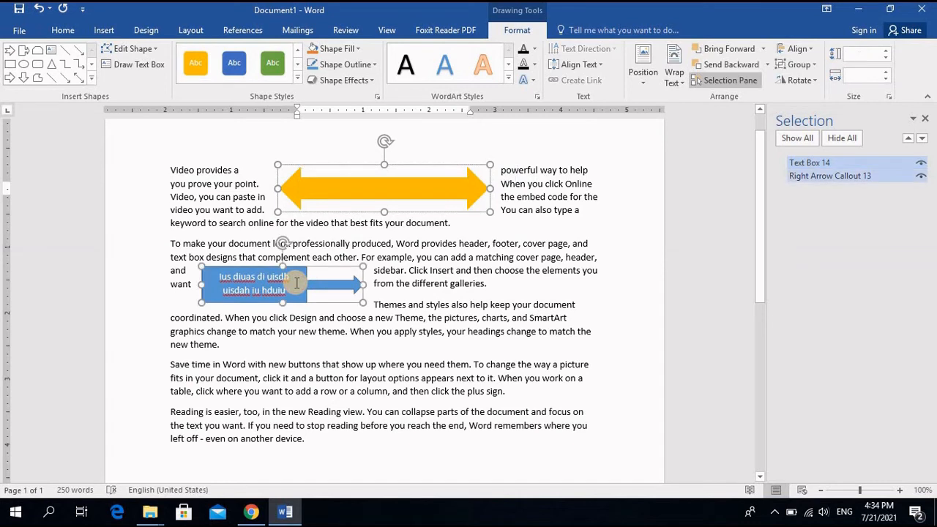
left_click(799, 51)
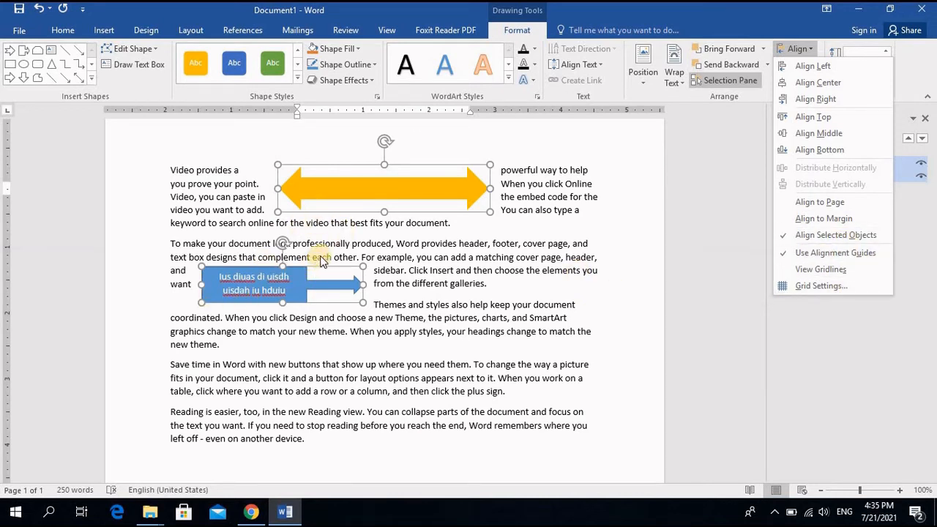
left_click(833, 235)
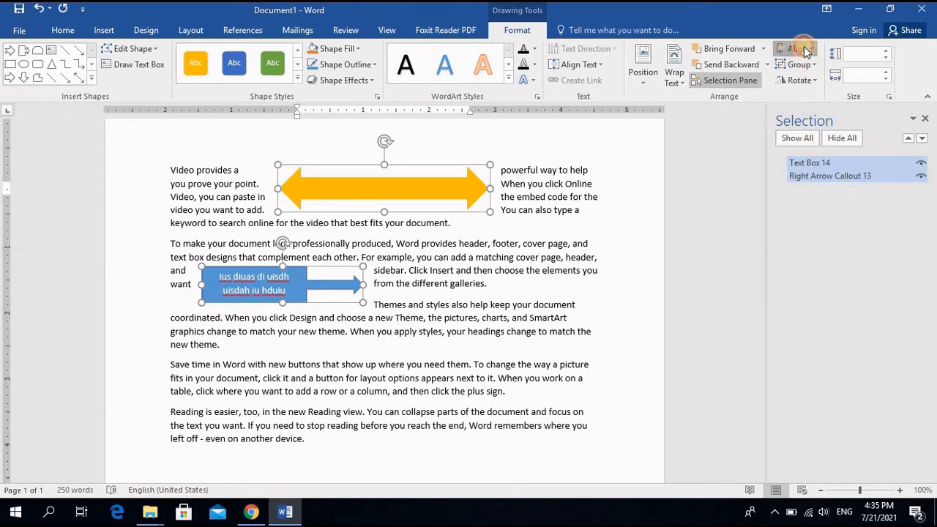
left_click(798, 48)
left_click(818, 134)
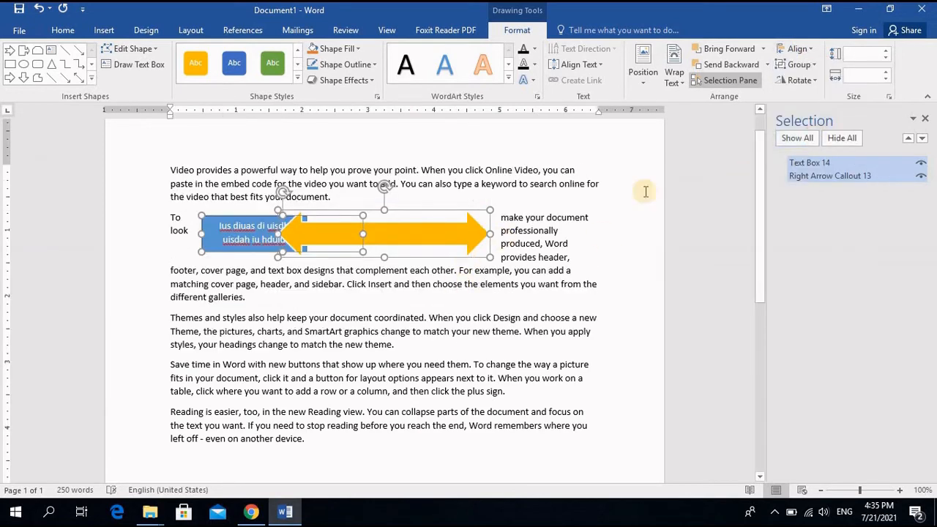
left_click(798, 48)
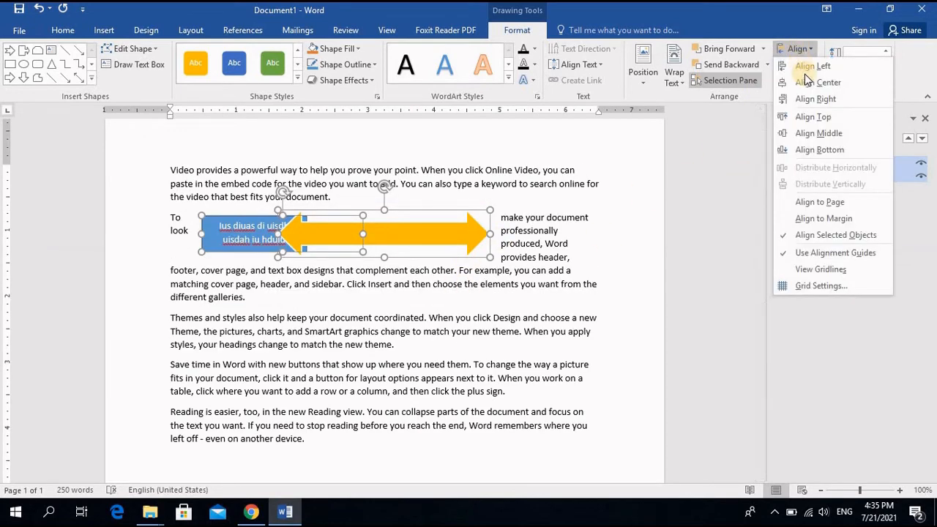
left_click(811, 83)
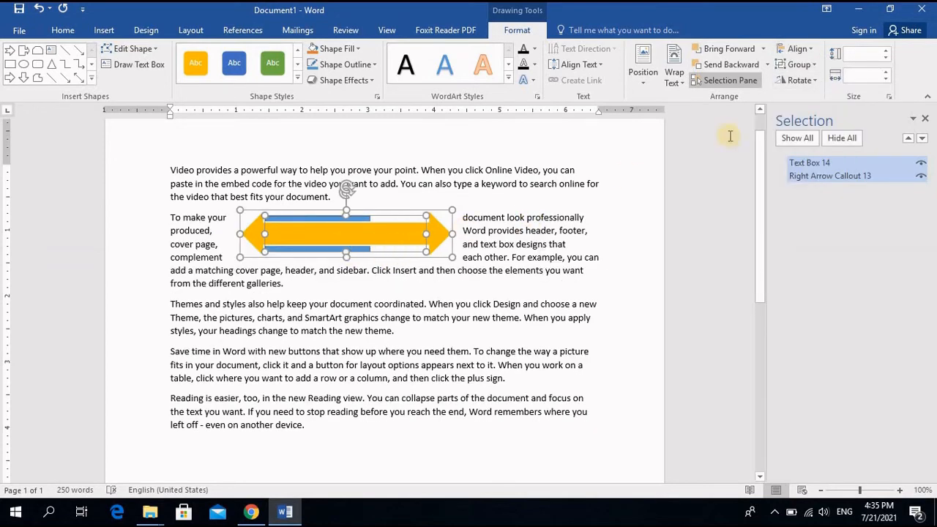
Step: Apply Align Right and Align Bottom to the gold arrow and blue callout, and deselect them
left_click(798, 49)
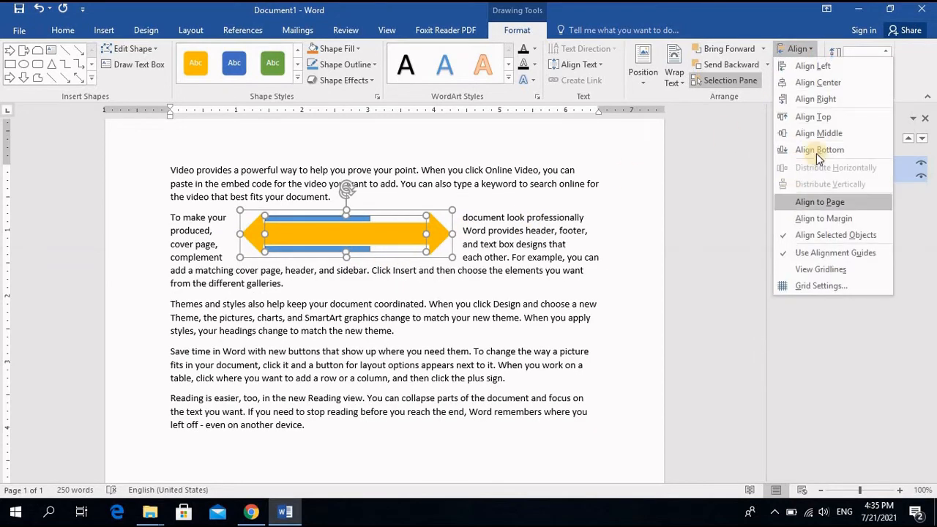
left_click(819, 100)
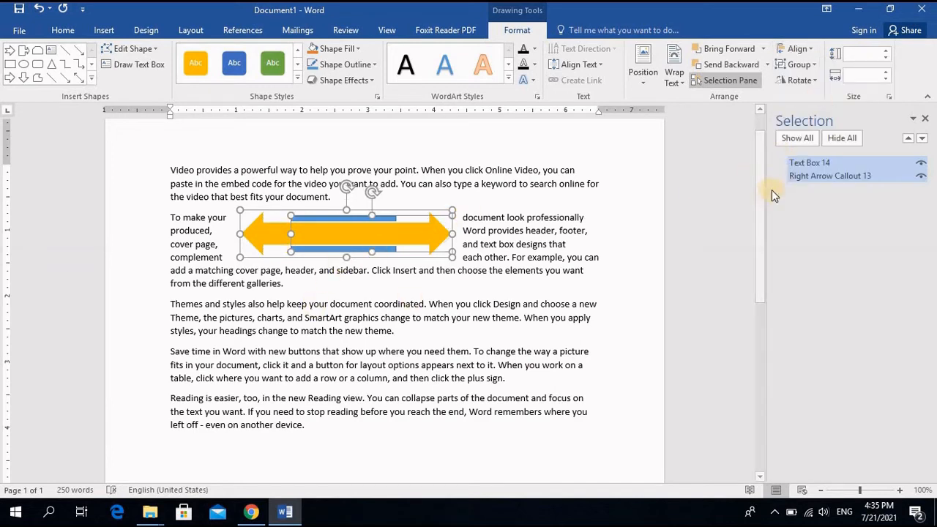
left_click(800, 49)
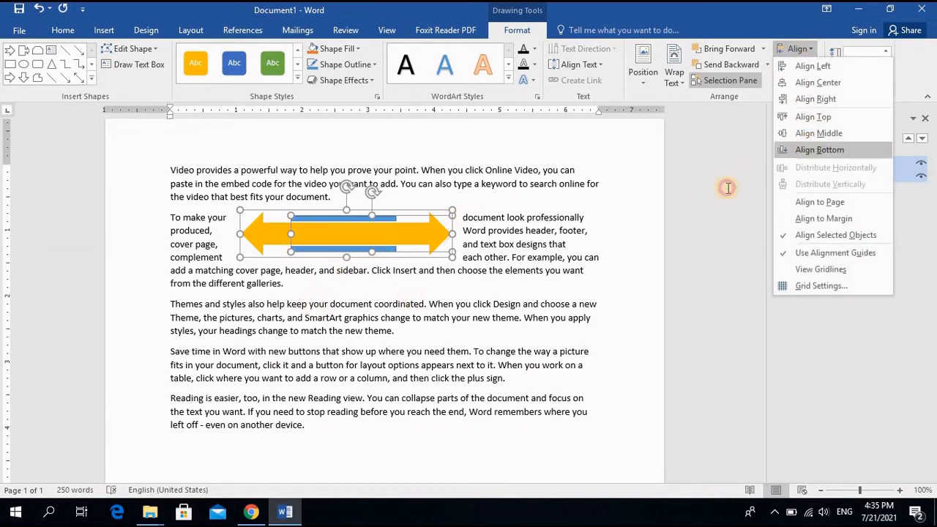
left_click(799, 149)
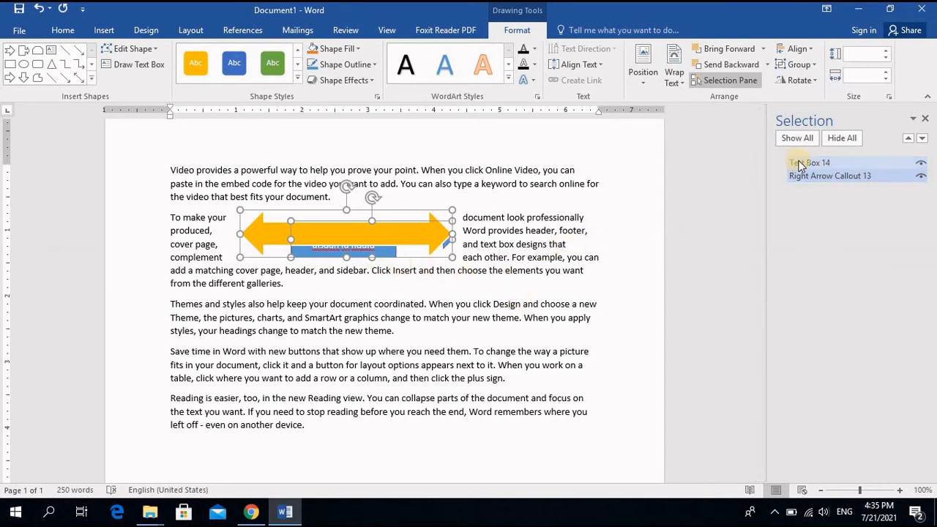
left_click(412, 293)
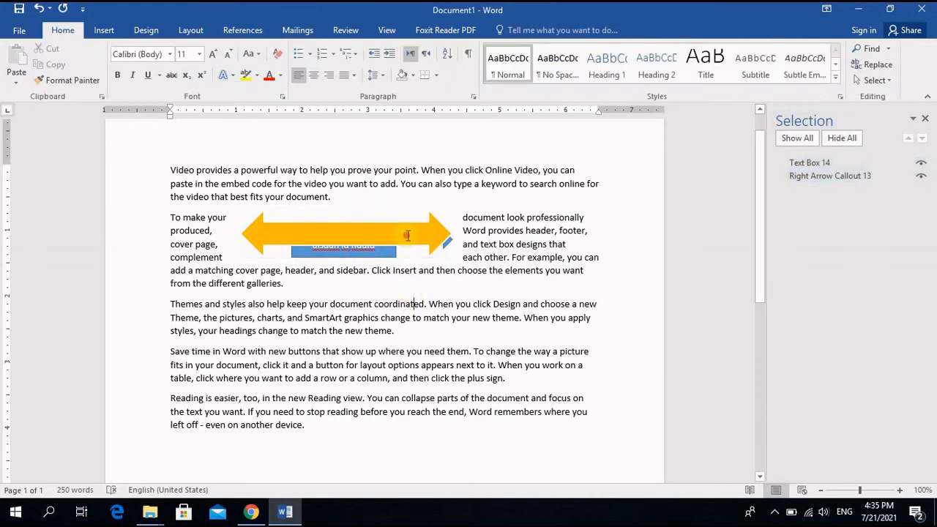
Step: Move the gold double-headed arrow below the blue callout and group the two shapes
left_click(414, 231)
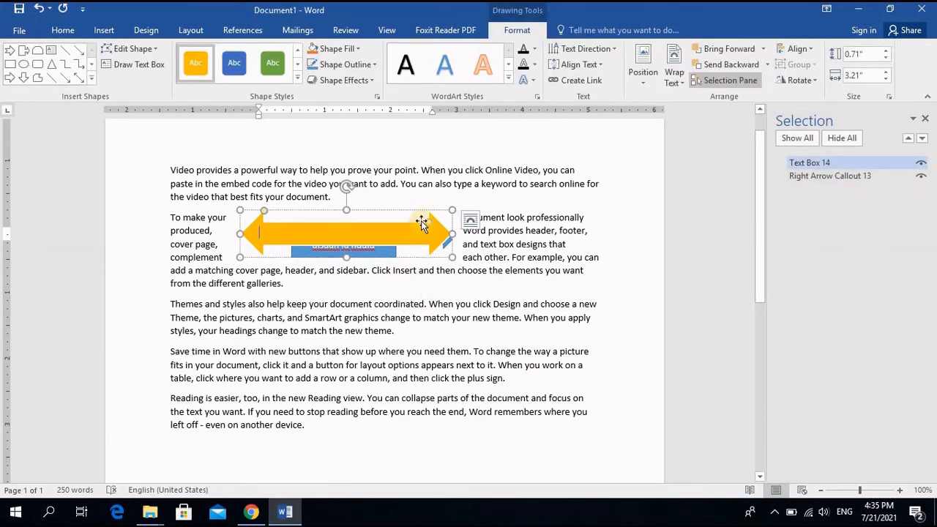
left_click_drag(422, 213, 501, 293)
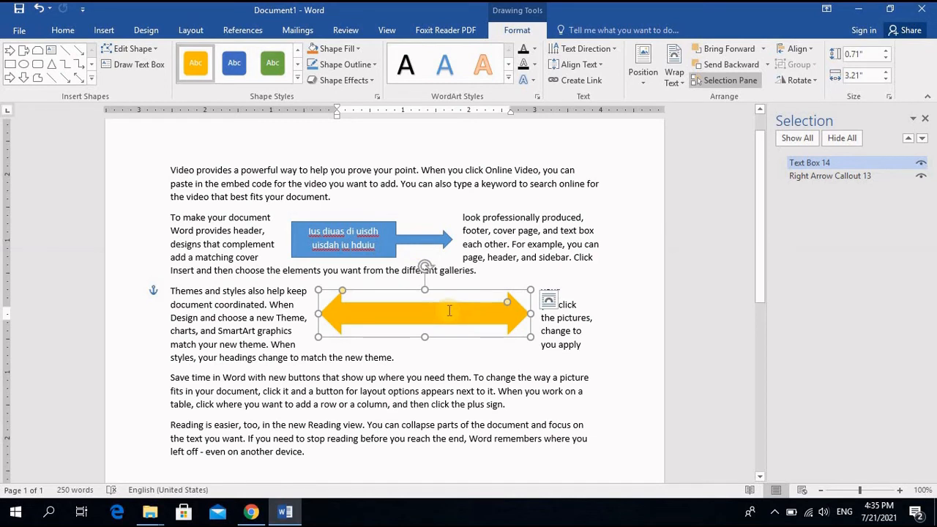
left_click(392, 231, "shift")
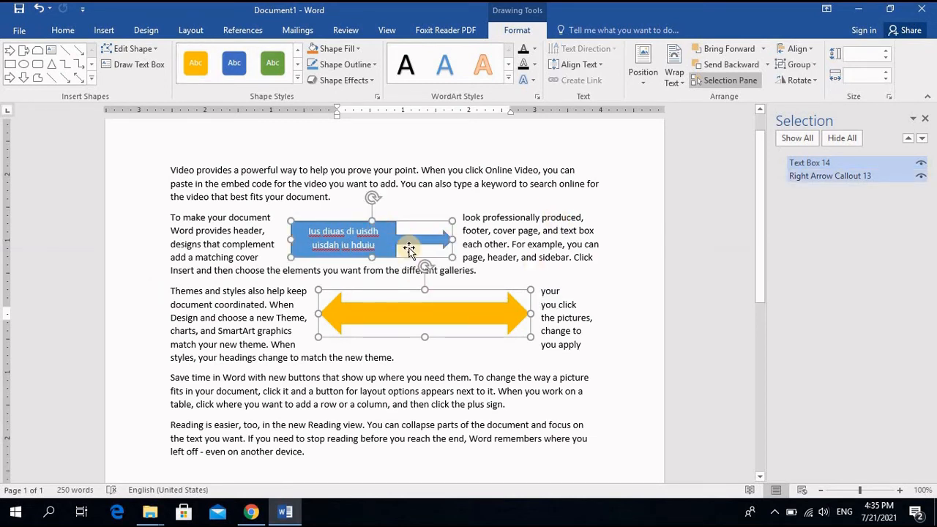
left_click(800, 65)
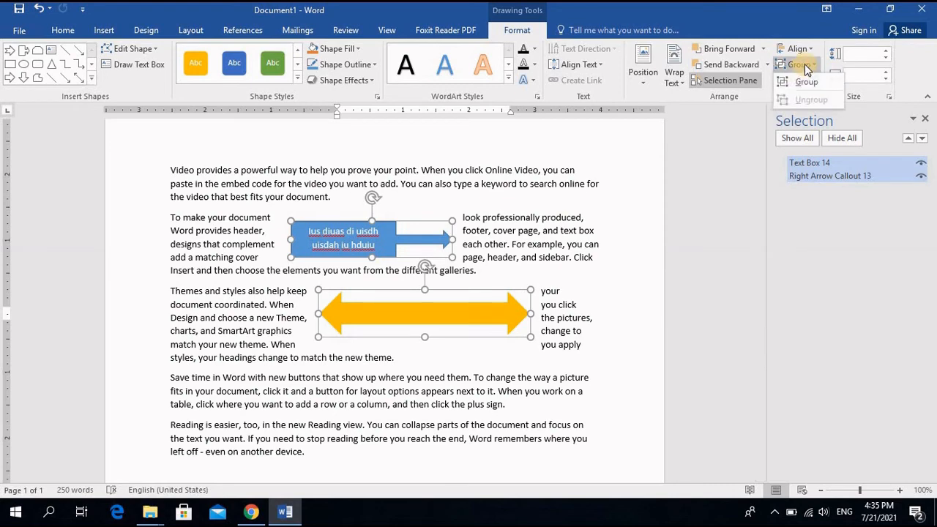
left_click(806, 82)
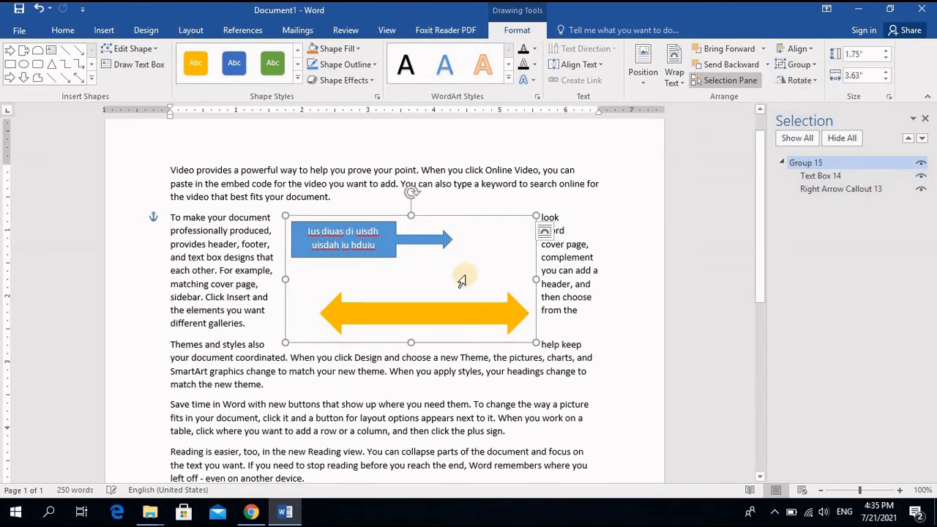
Step: Move the grouped shapes down the page and back up beside the second paragraph
double_click(395, 254)
double_click(486, 262)
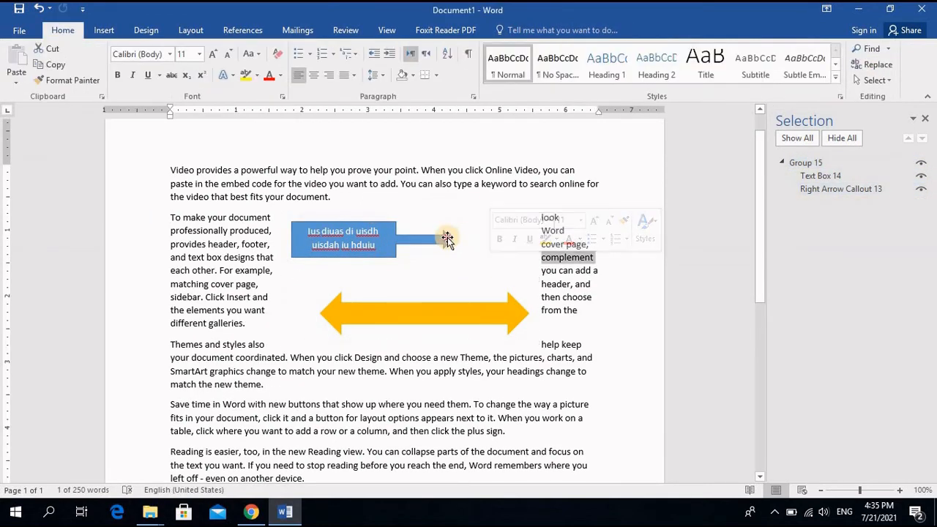
left_click(447, 240)
left_click_drag(463, 234, 464, 280)
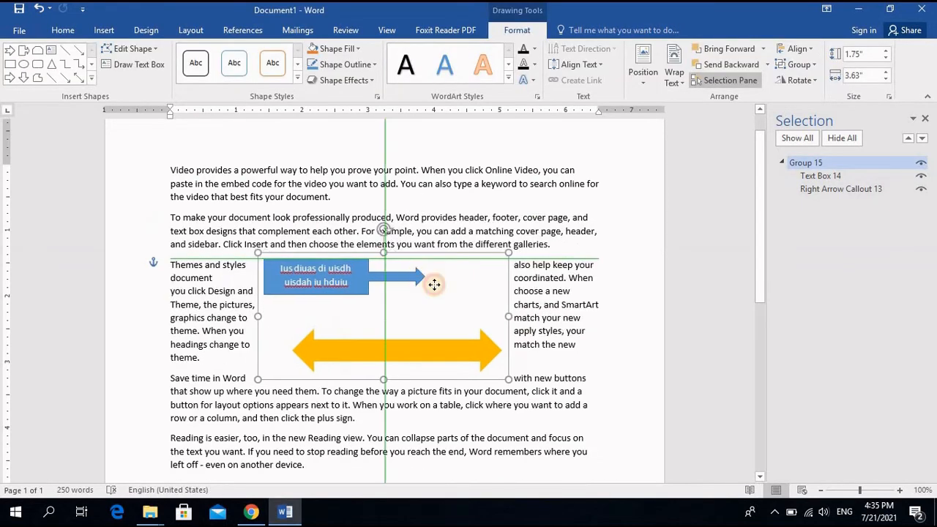
left_click_drag(487, 216, 487, 214)
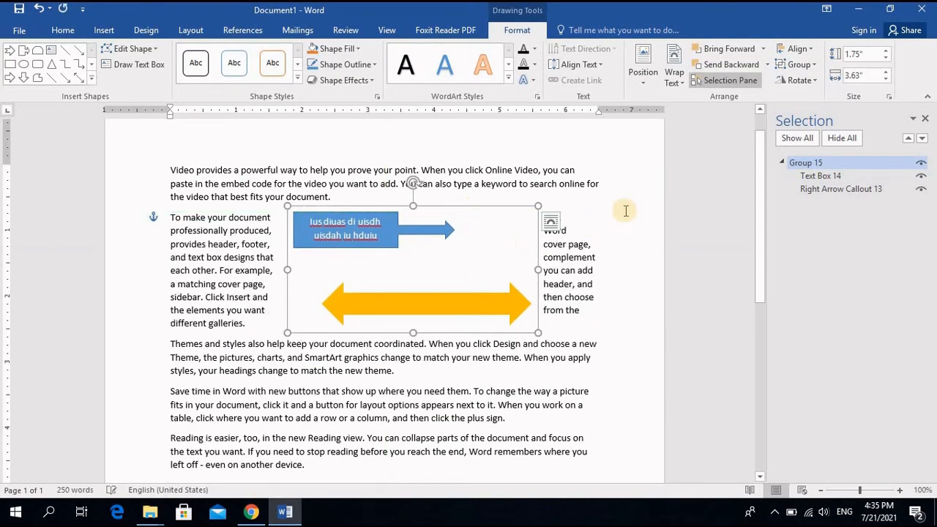
Step: Ungroup the blue callout and gold arrow, and deselect them
left_click(795, 64)
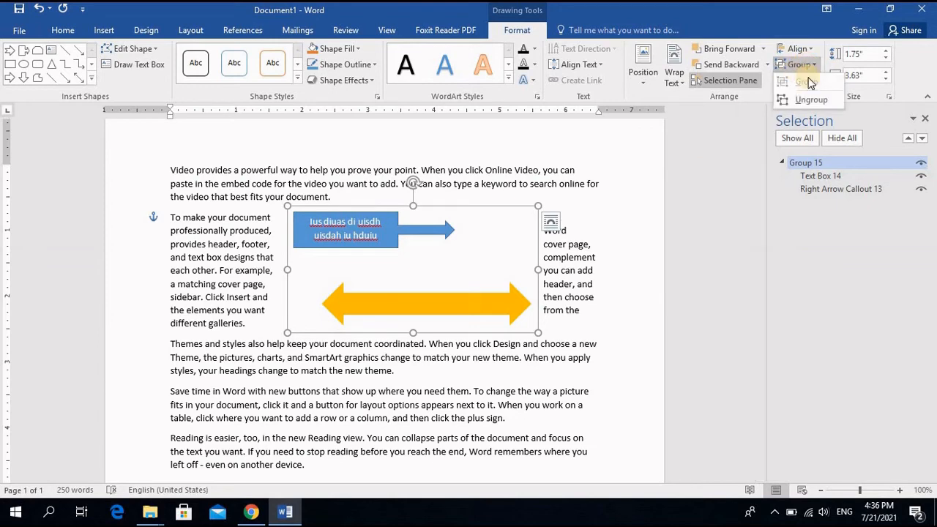
left_click(806, 101)
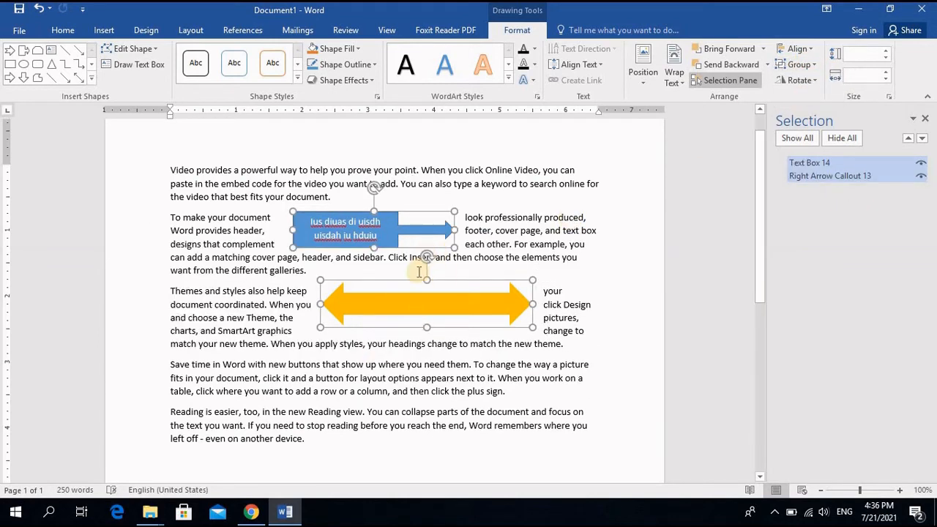
left_click(528, 363)
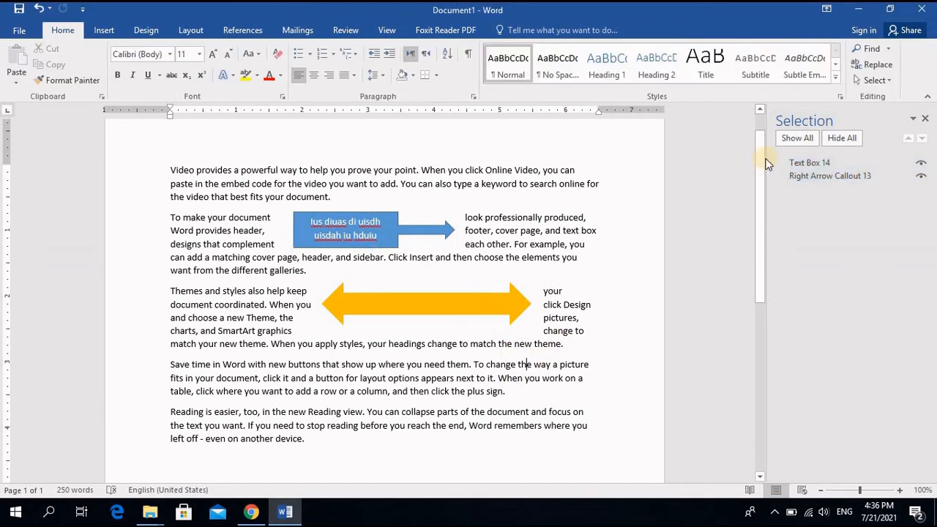
Step: Rotate the gold double-headed arrow right by 90°
left_click(472, 297)
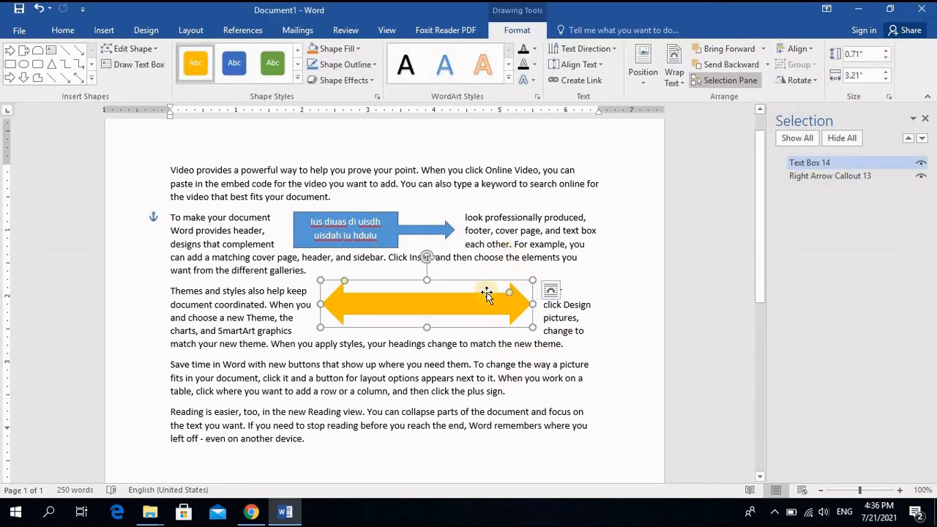
left_click(799, 79)
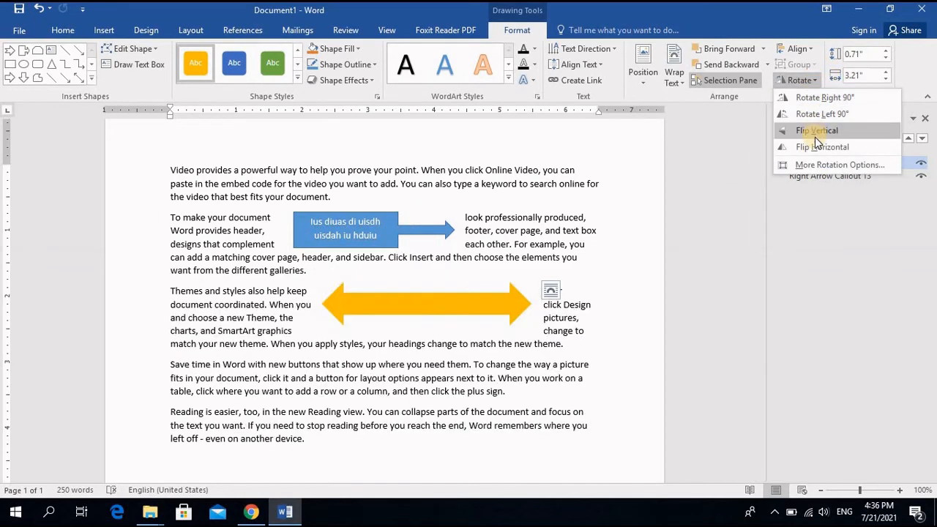
left_click(816, 98)
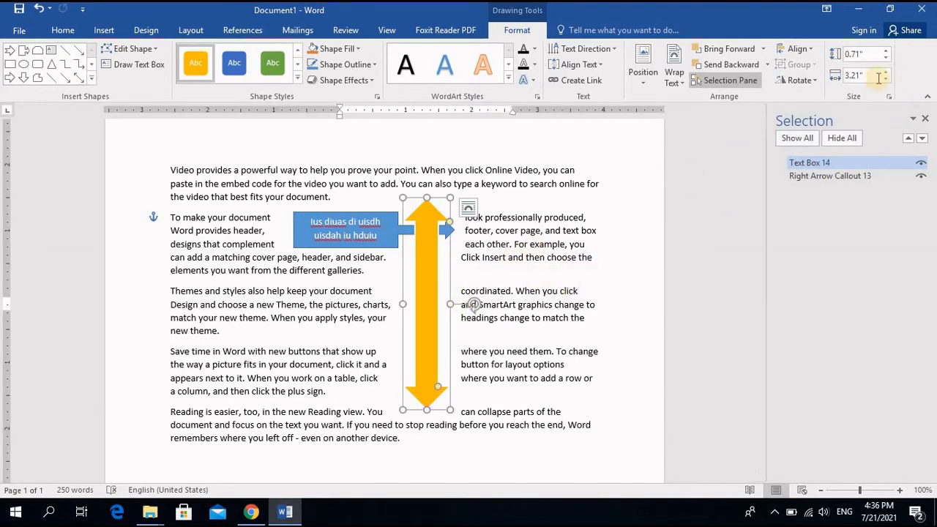
Step: Set the gold arrow's shape height to 1.1"
left_click(886, 51)
left_click(886, 51)
left_click(886, 50)
left_click(887, 51)
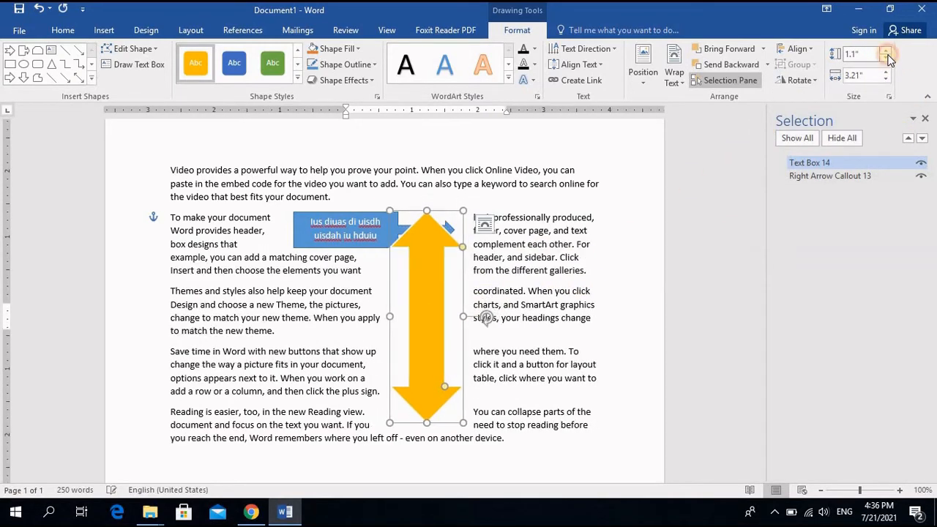
left_click(887, 51)
left_click(886, 59)
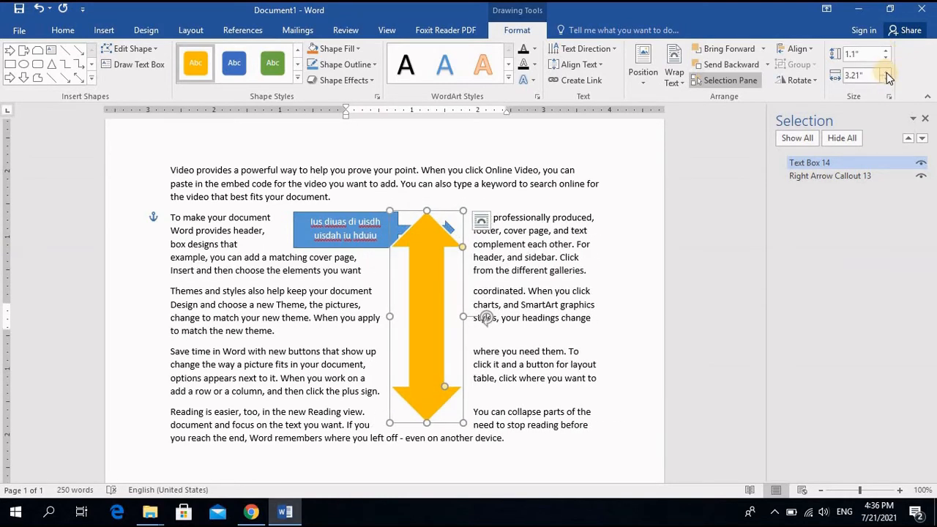
Step: Increase the gold arrow's shape width, and reduce it stepwise to less than 3.4"
left_click(887, 72)
left_click(886, 72)
left_click(886, 72)
left_click(886, 73)
left_click(887, 80)
left_click(887, 80)
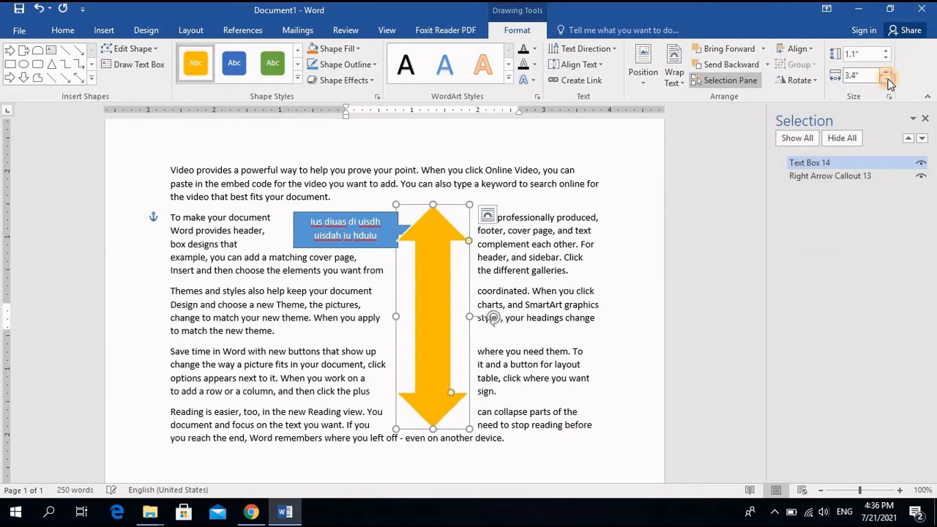
left_click(887, 80)
left_click(887, 80)
left_click(887, 80)
left_click(887, 79)
left_click(887, 80)
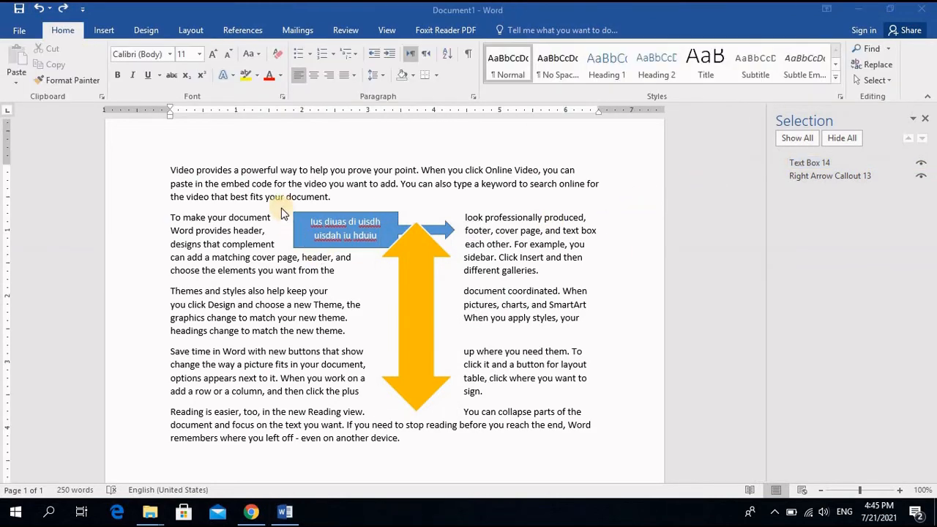
Step: Delete the document's entire content, including all text and both shapes
left_click(106, 35)
left_click(107, 34)
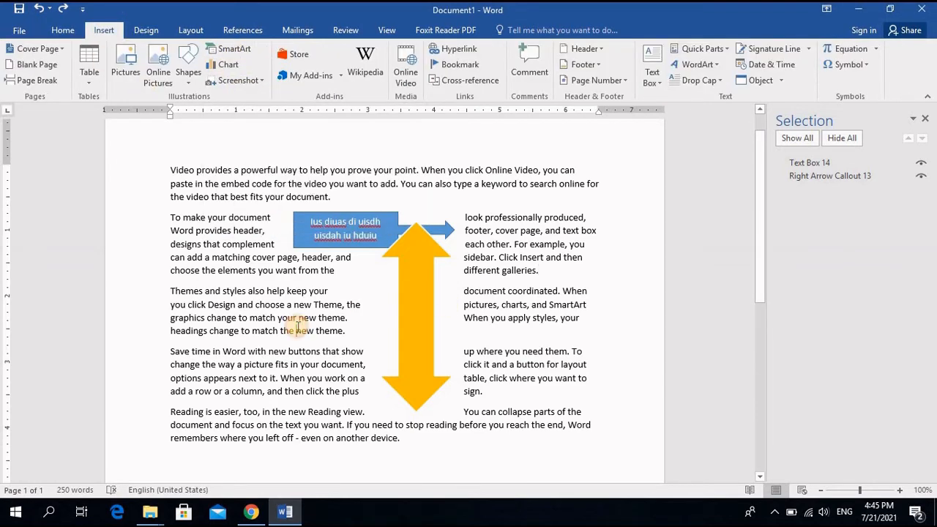
key("ctrl+a")
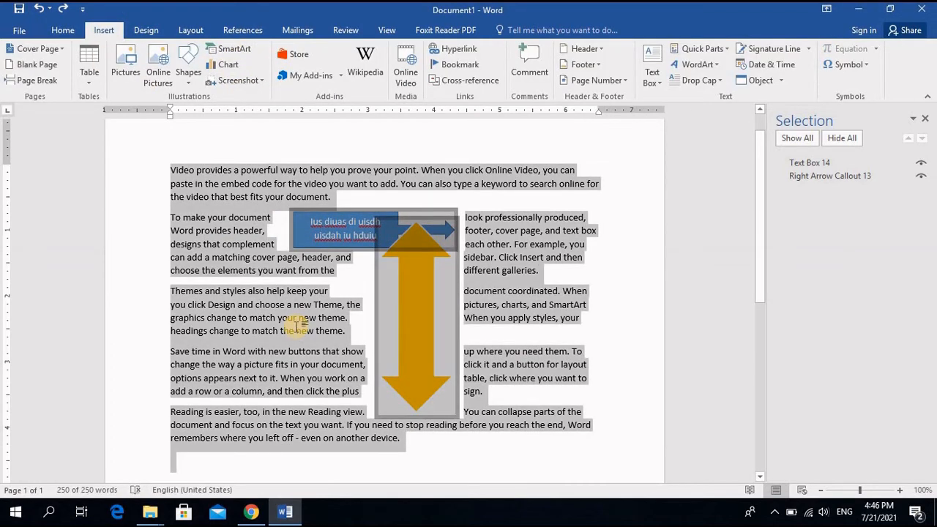
key("Delete")
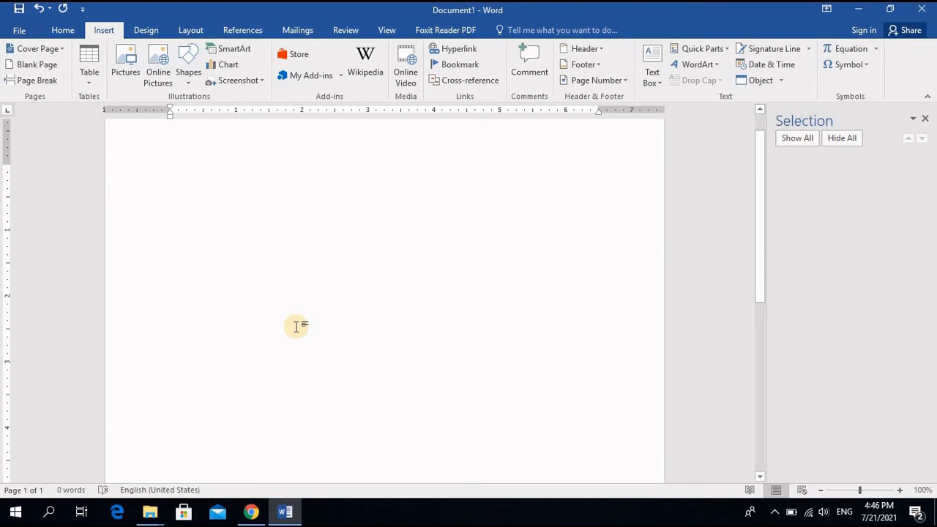
Step: Look through the SmartArt categories and insert a Radial Cycle graphic from the Cycle category
left_click(234, 49)
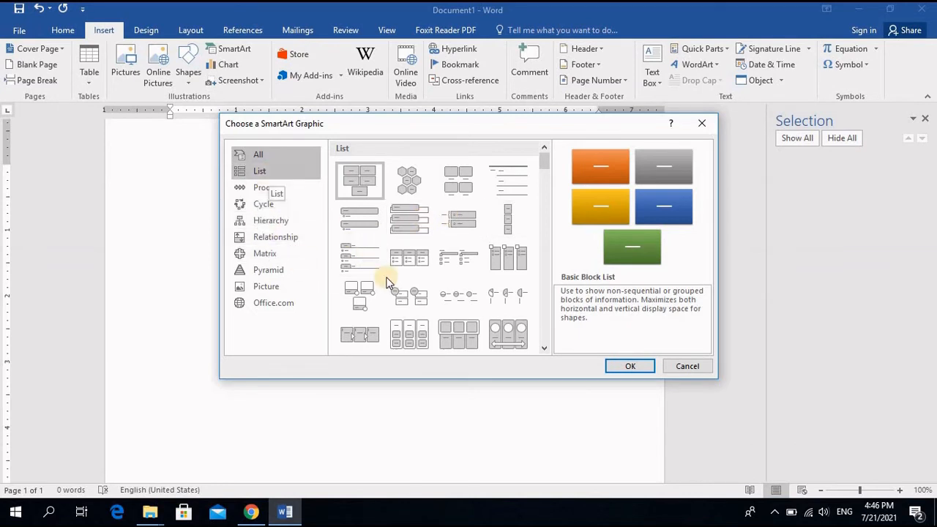
left_click(272, 227)
left_click(285, 236)
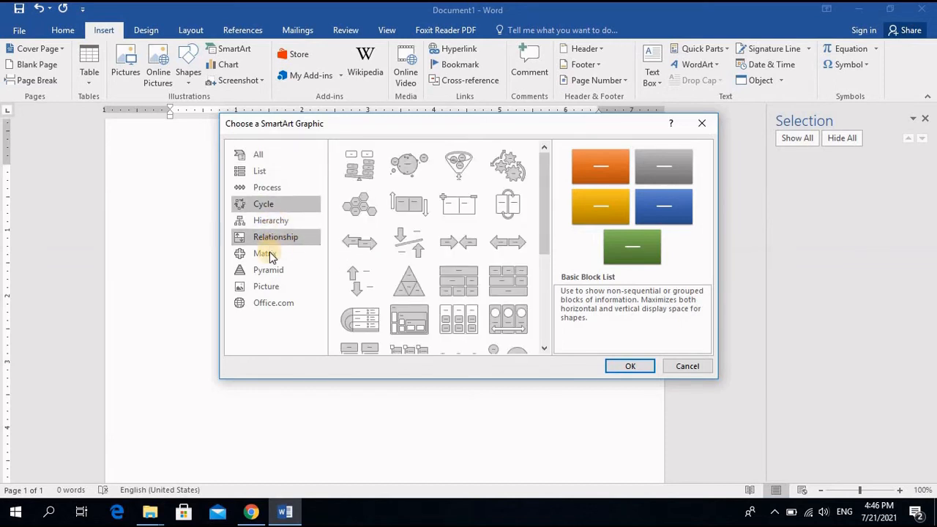
left_click(265, 253)
left_click(264, 204)
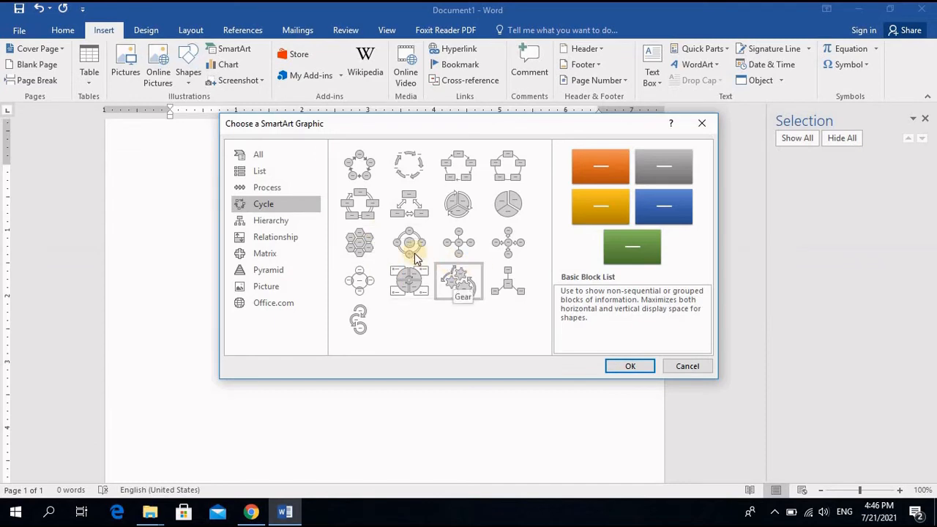
left_click(404, 240)
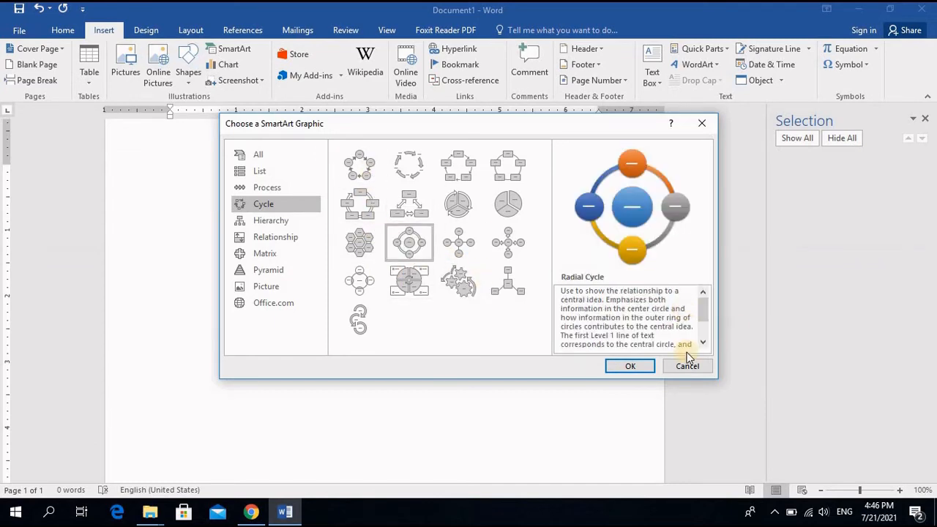
left_click(634, 364)
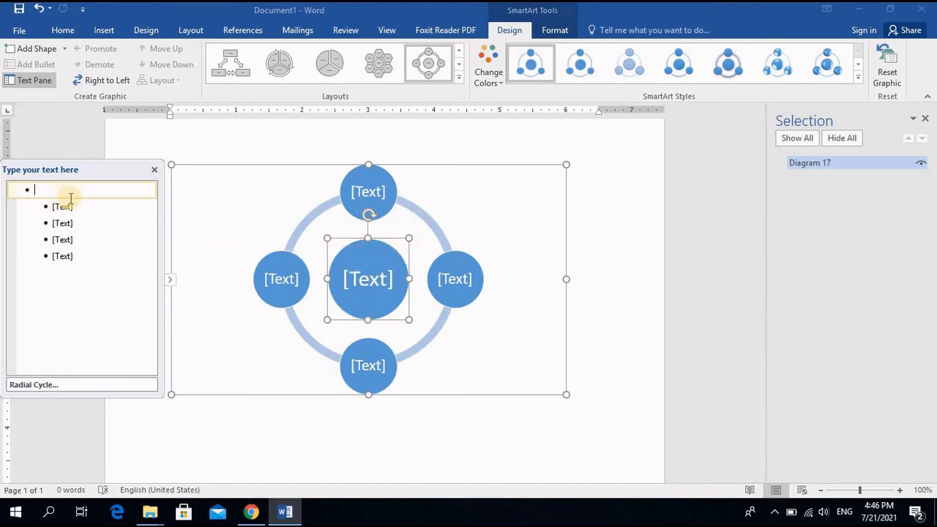
Step: Hide and reshow the SmartArt text pane, and enter "points" as the central circle's text
left_click(170, 281)
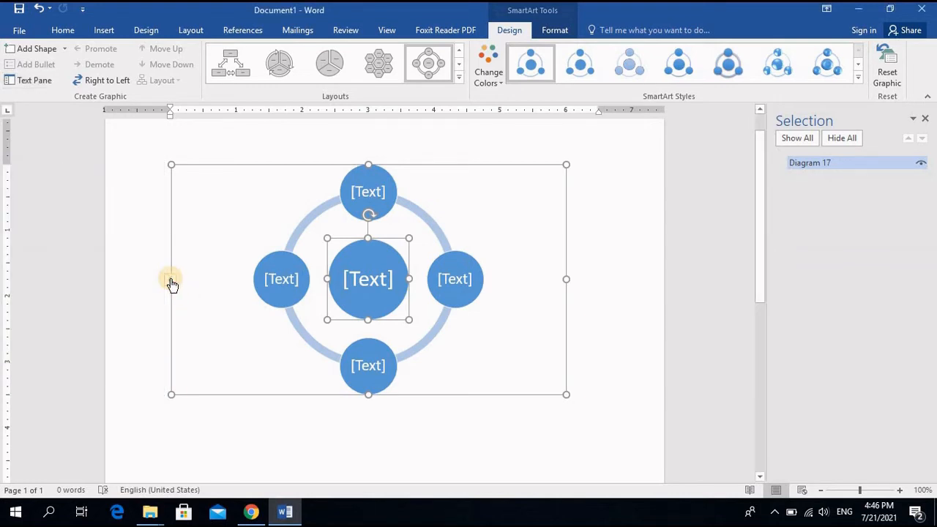
left_click(170, 281)
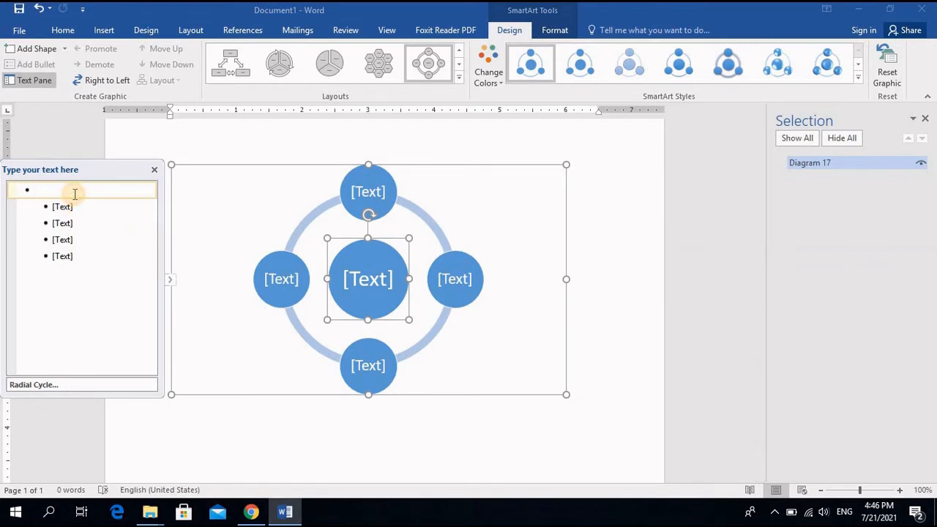
type("oins")
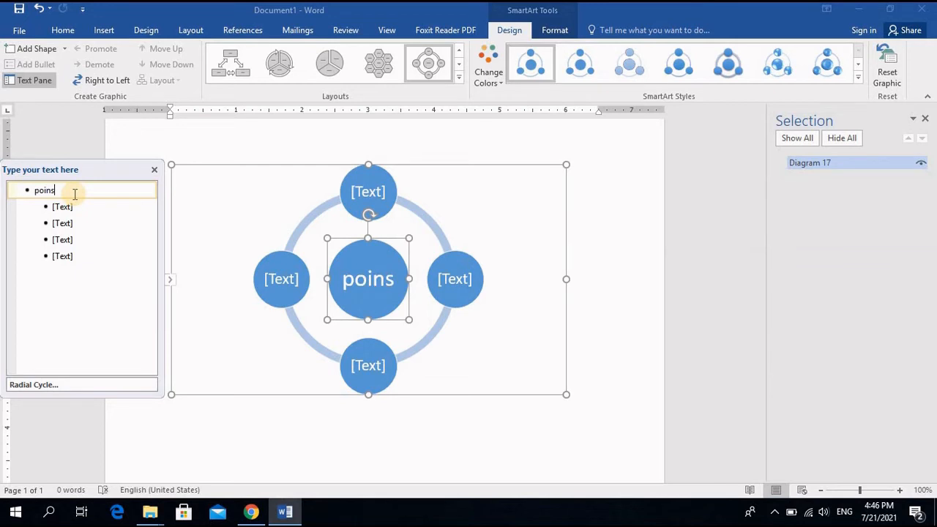
key("BackSpace")
type("ts")
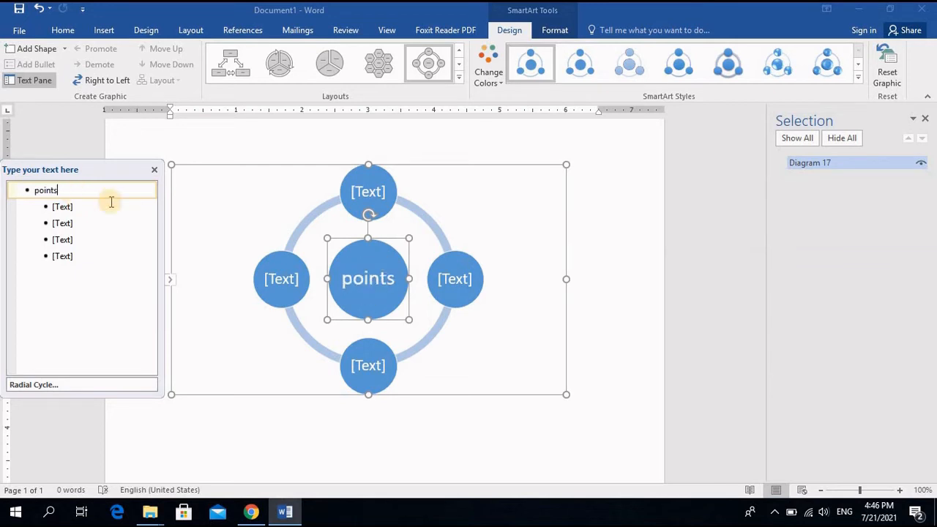
Step: Fill in the four outer circles of the Radial Cycle graphic with p1, p2, p3 and p4
left_click(72, 208)
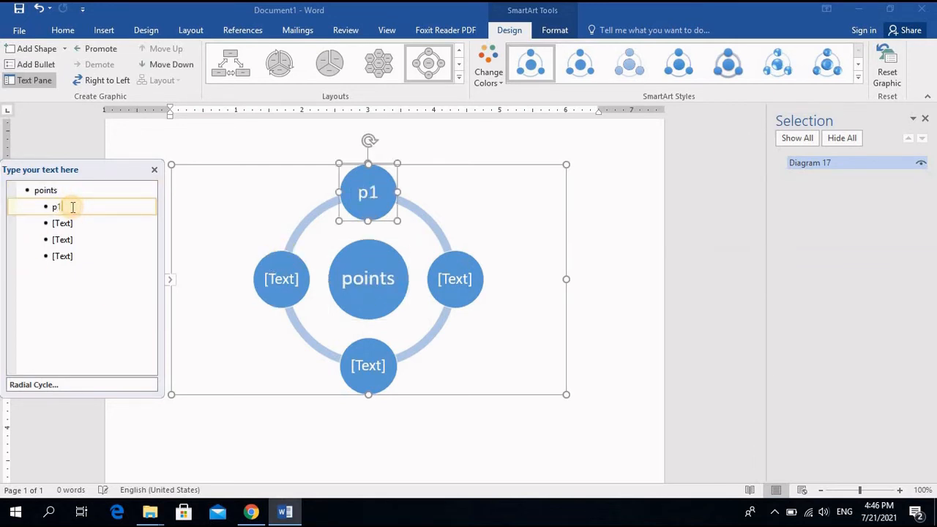
left_click(84, 224)
type("p")
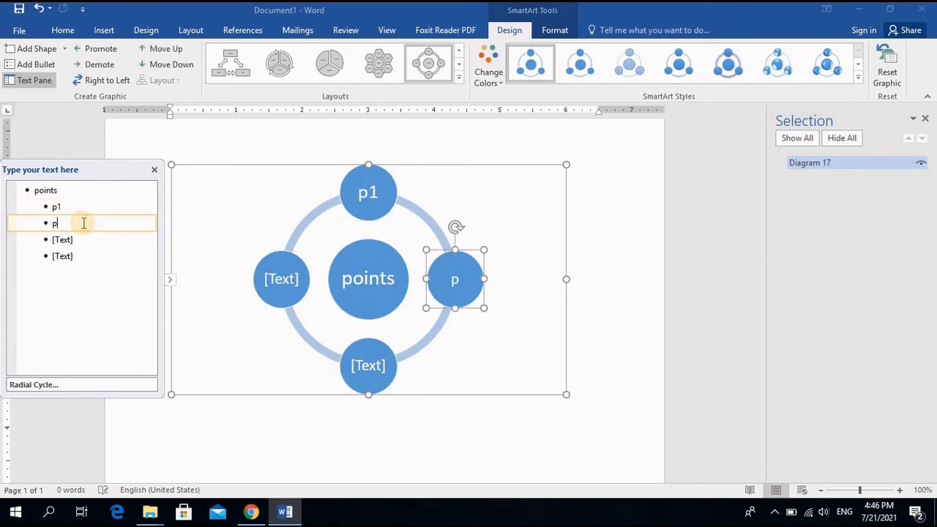
type("2")
left_click(90, 241)
type("p")
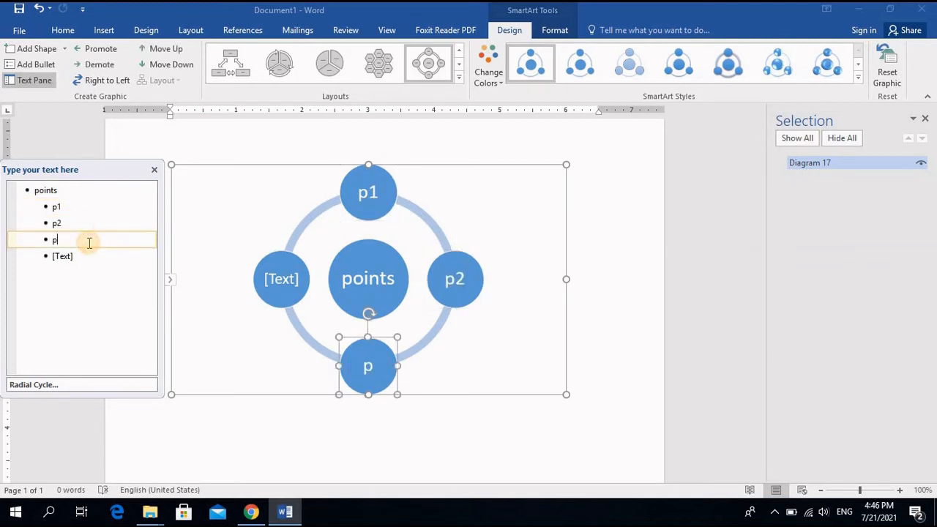
type("3")
left_click(74, 254)
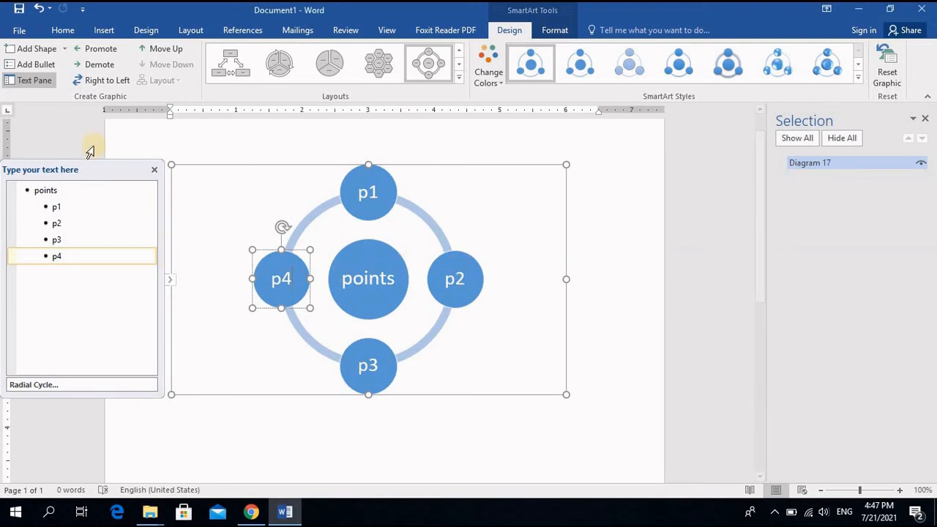
Step: Add a new outer circle after p1 in the SmartArt graphic and label it p5
left_click(333, 166)
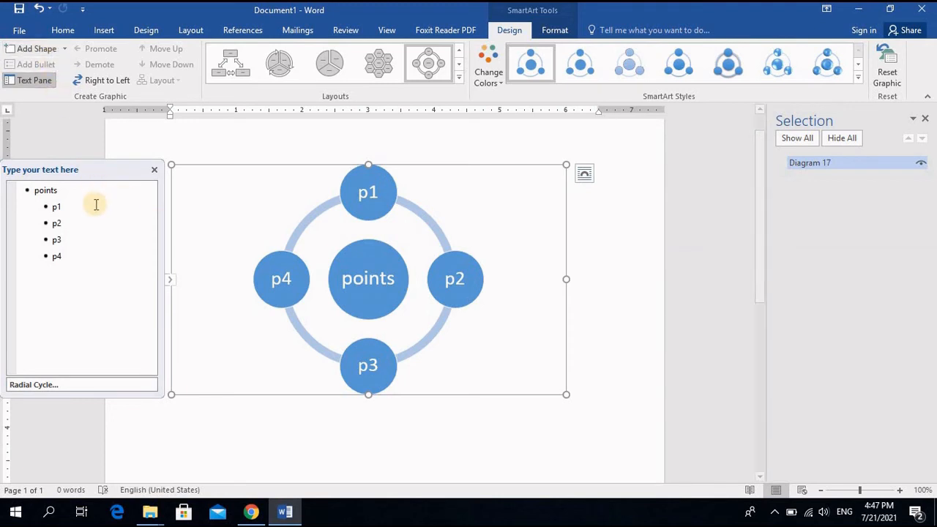
left_click(365, 197)
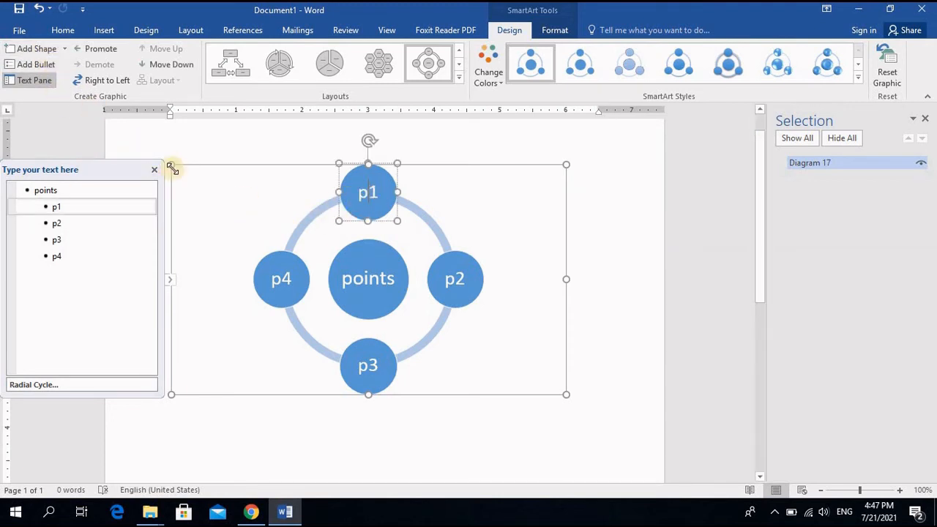
left_click(37, 48)
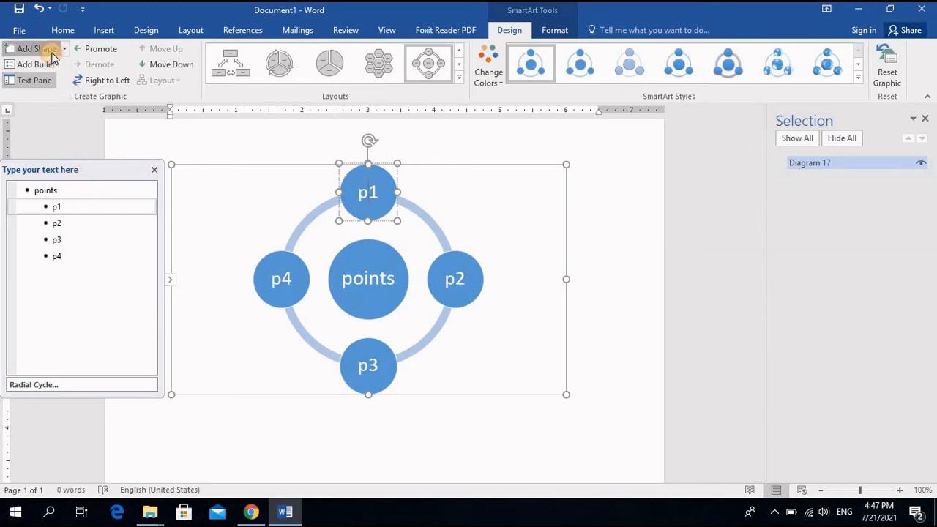
left_click(439, 247)
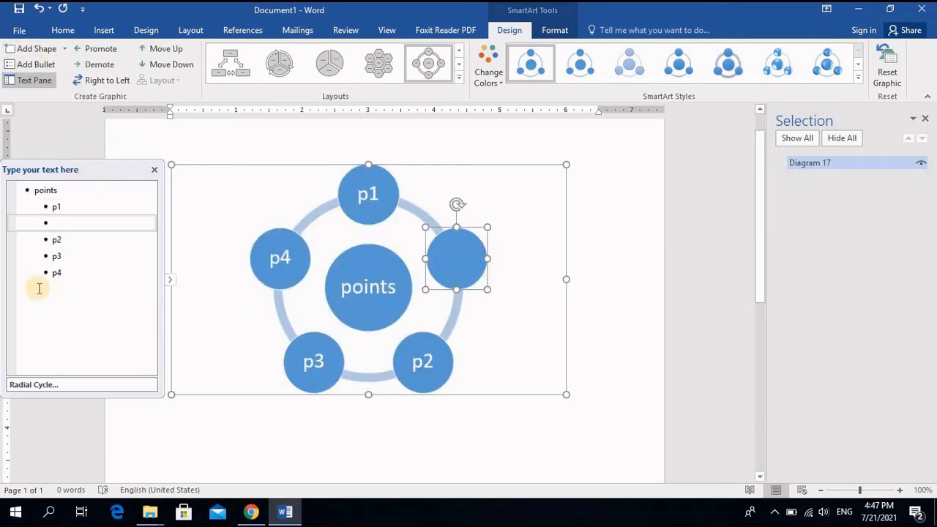
left_click(60, 222)
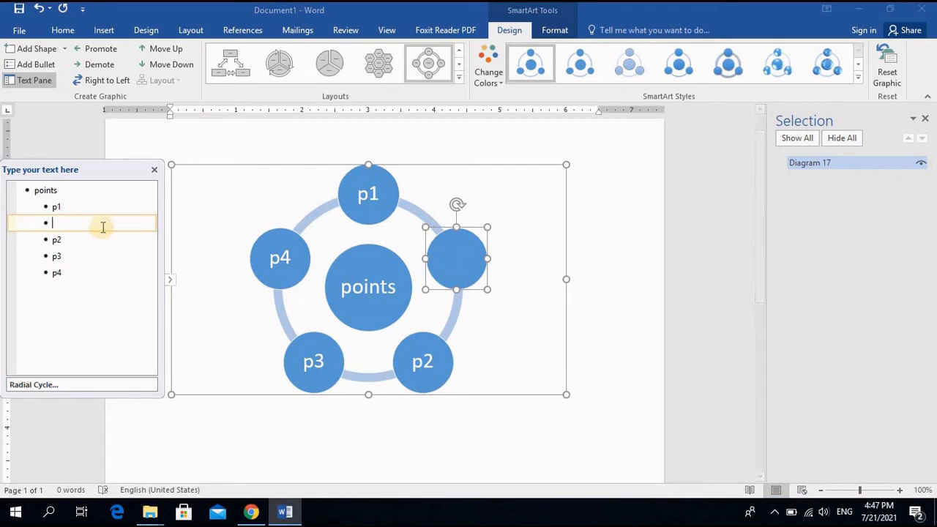
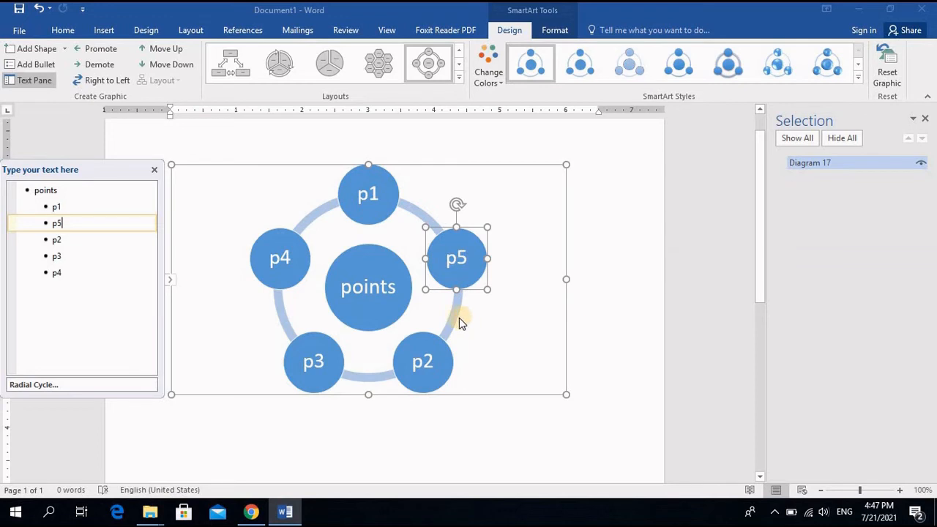
Step: Add bullets b1 and b2 beneath p5, and hide and reshow the SmartArt text pane
left_click(40, 66)
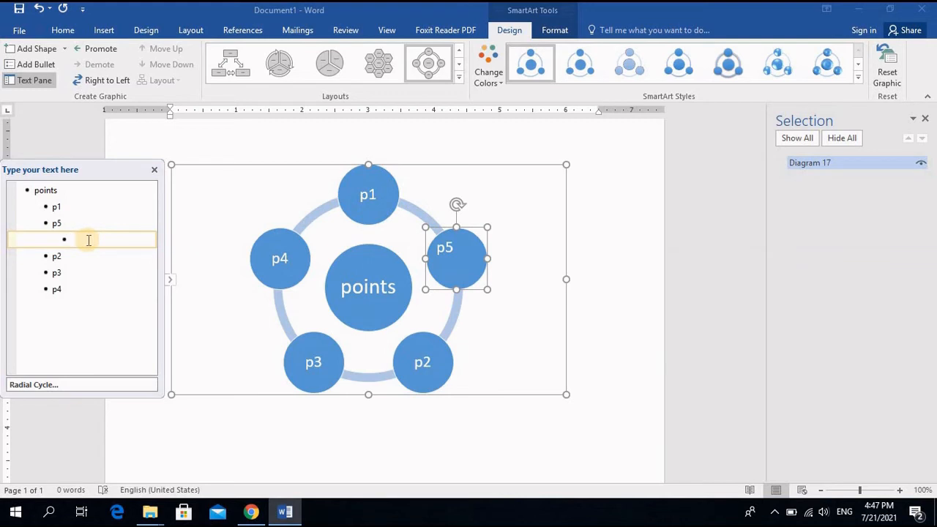
key("Return")
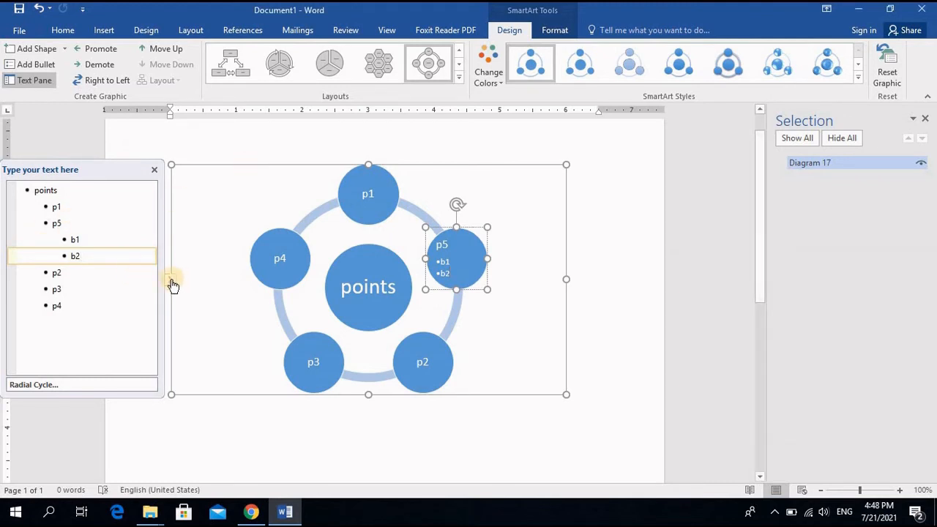
left_click(40, 83)
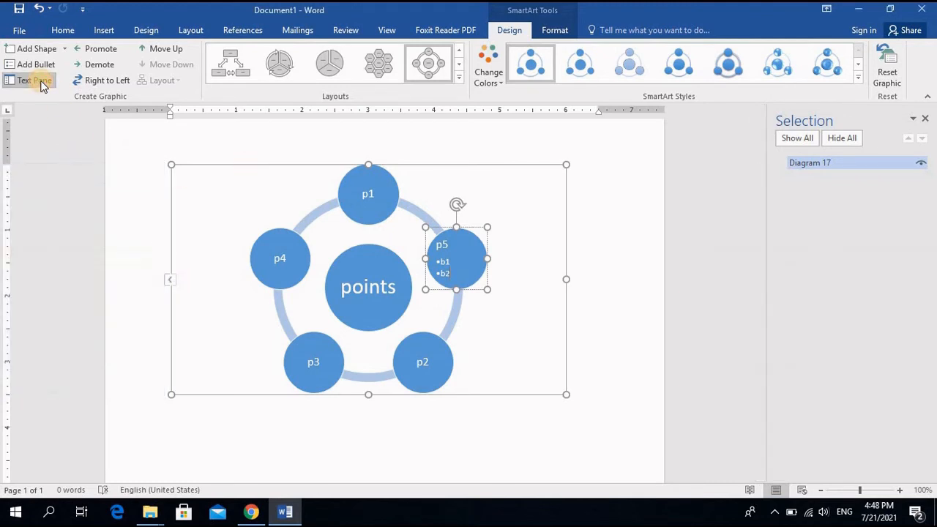
left_click(41, 82)
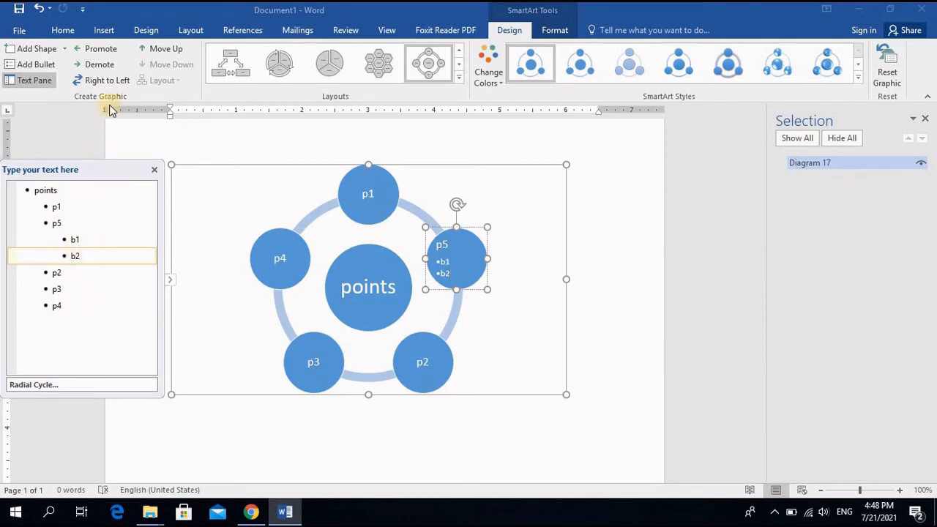
Step: Promote p5 one level and demote it again, and switch the graphic's direction to right to left and back
left_click(71, 225)
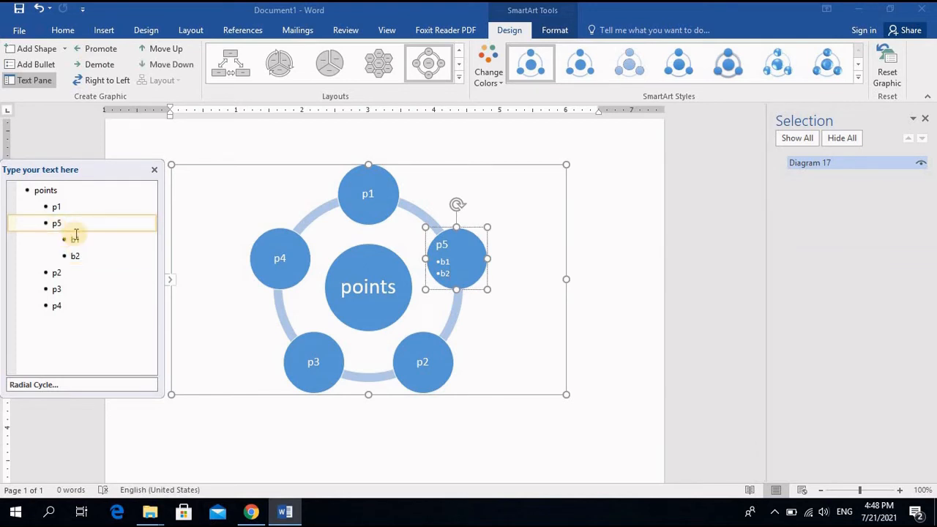
left_click(96, 48)
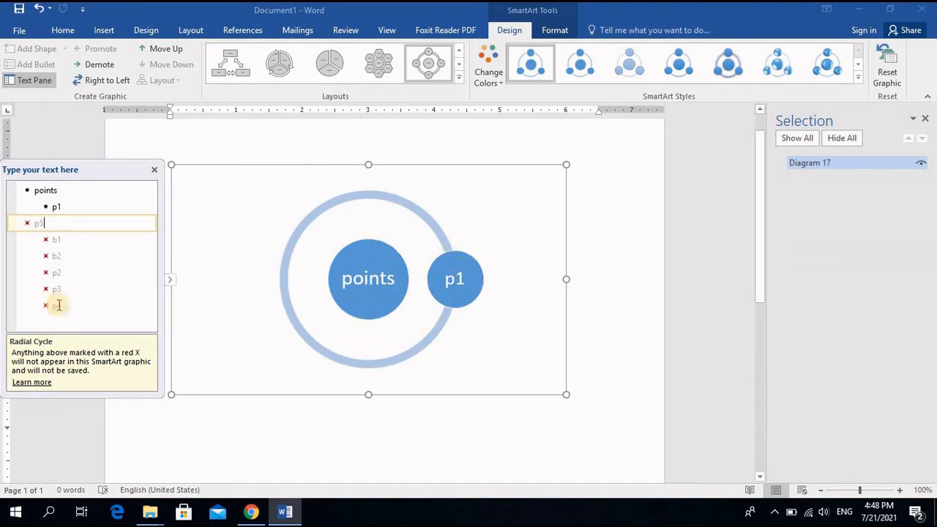
left_click(94, 63)
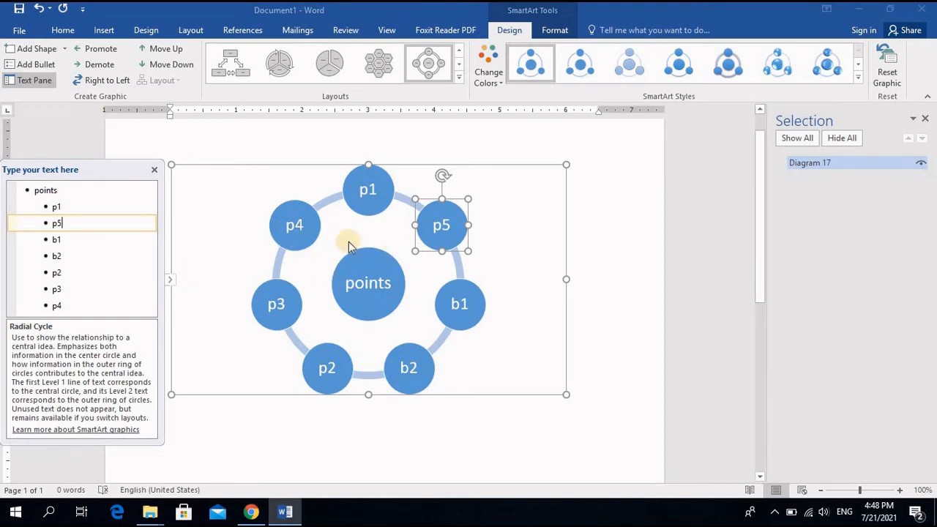
left_click(90, 81)
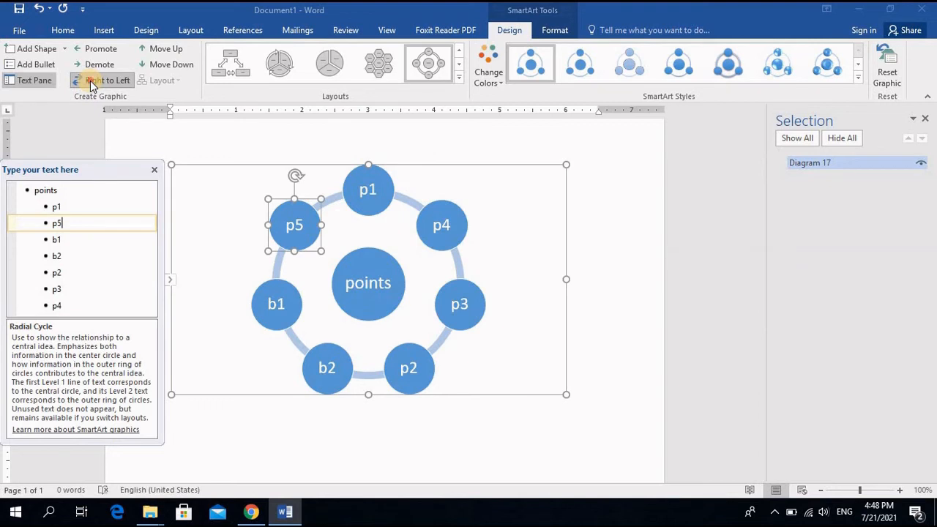
left_click(90, 81)
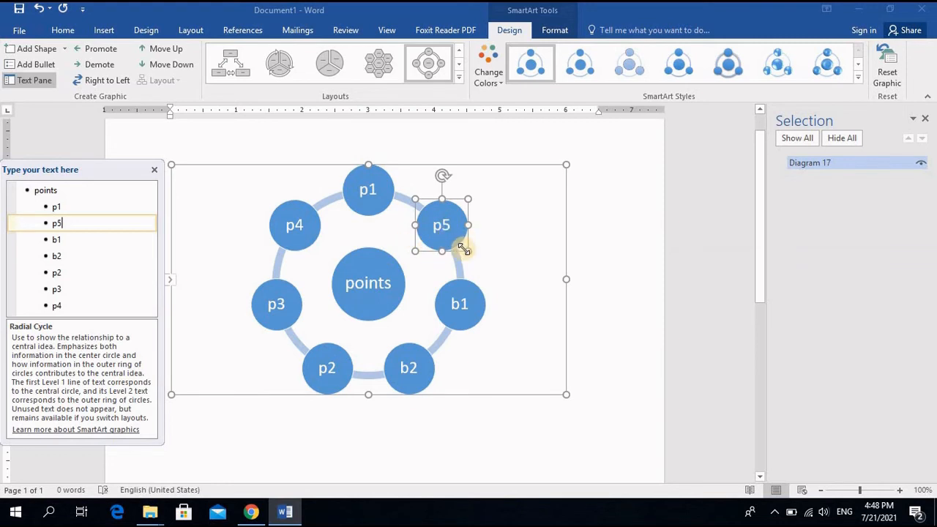
Step: Move p5 up one position in the cycle, and move it down to directly after b2
left_click(167, 50)
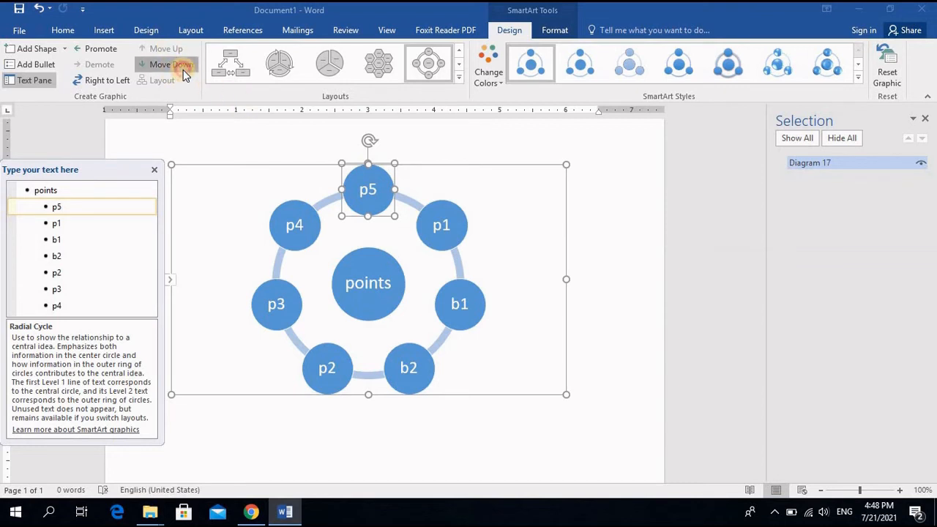
left_click(183, 70)
left_click(183, 69)
left_click(183, 70)
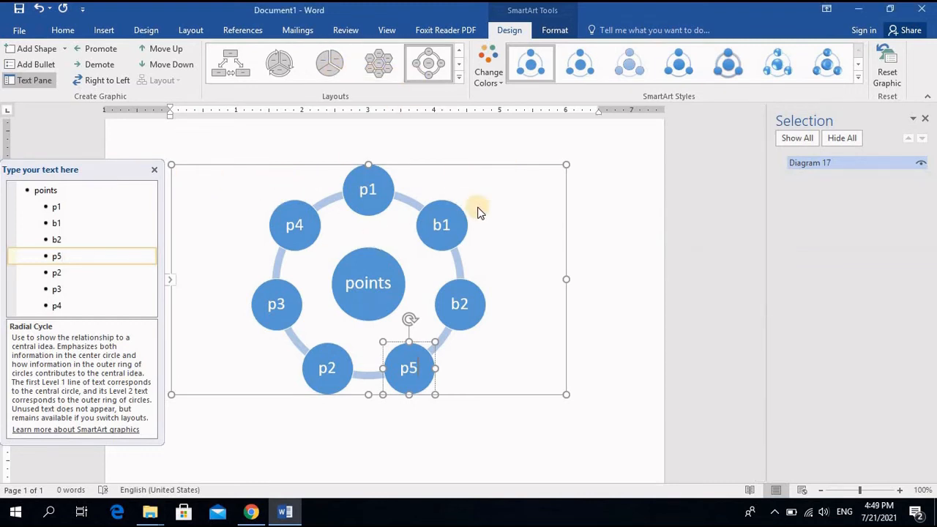
Step: Preview alternative layouts for the whole graphic, and recolour it with the fourth Accent 2 variation
left_click(304, 166)
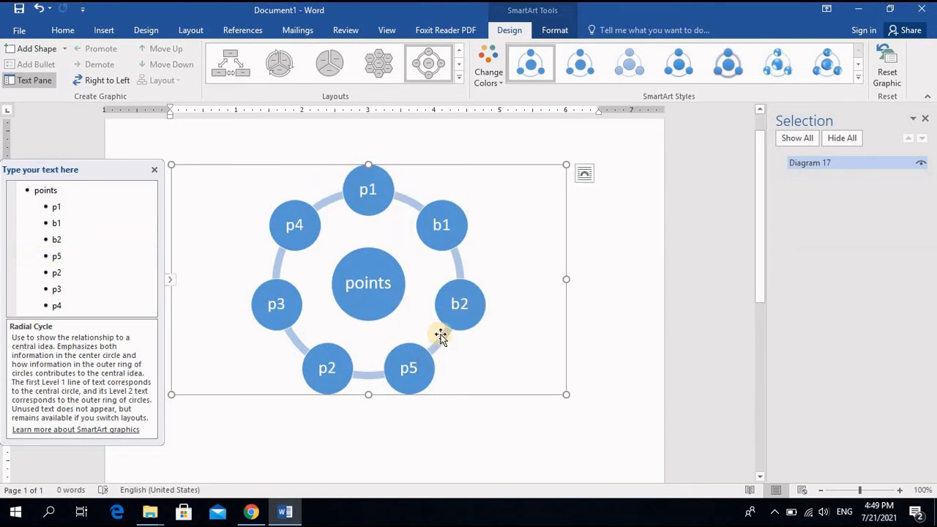
left_click(459, 78)
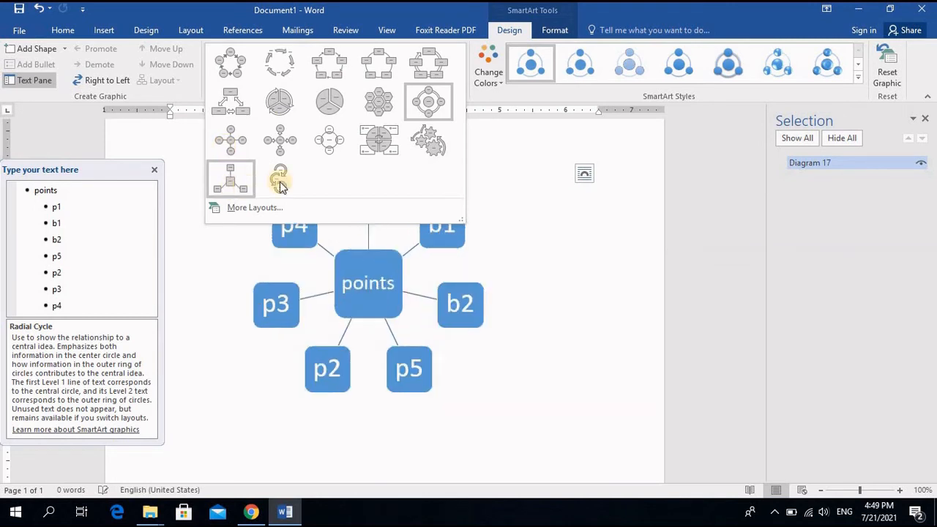
left_click(489, 80)
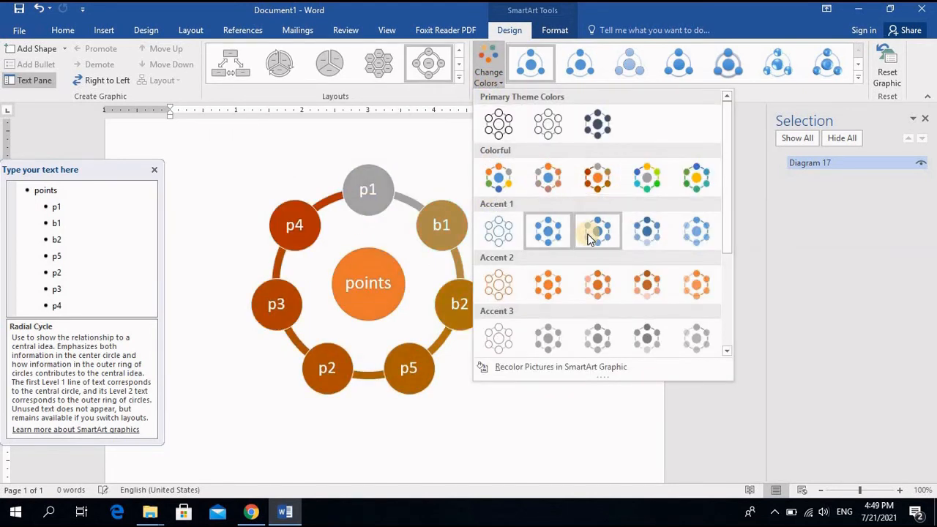
left_click(644, 289)
Step: Apply the 3-D SmartArt style that starts the group's second row, and reset the graphic to its default formatting
left_click(858, 76)
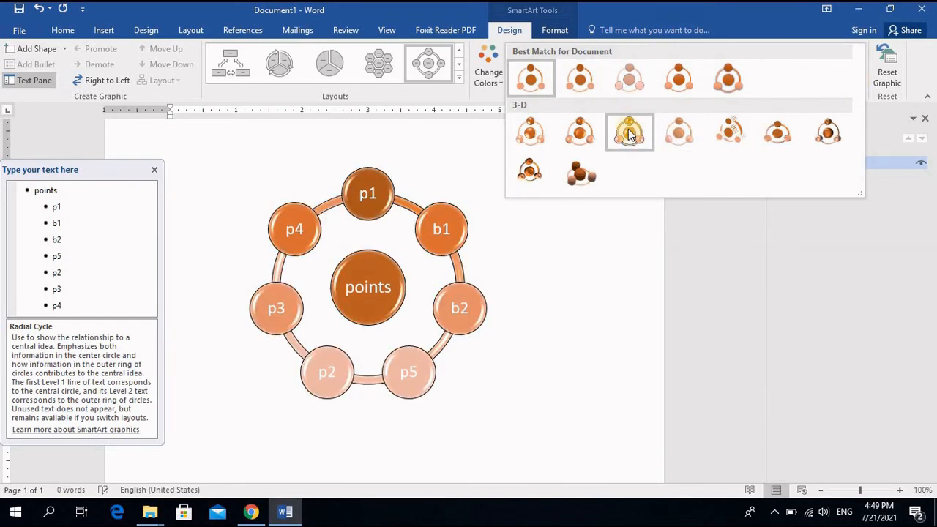
left_click(527, 176)
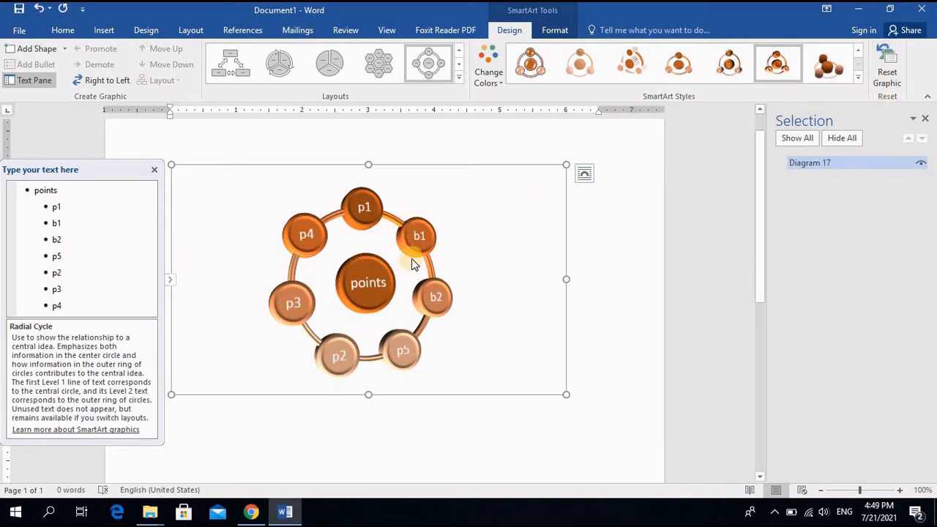
left_click(887, 70)
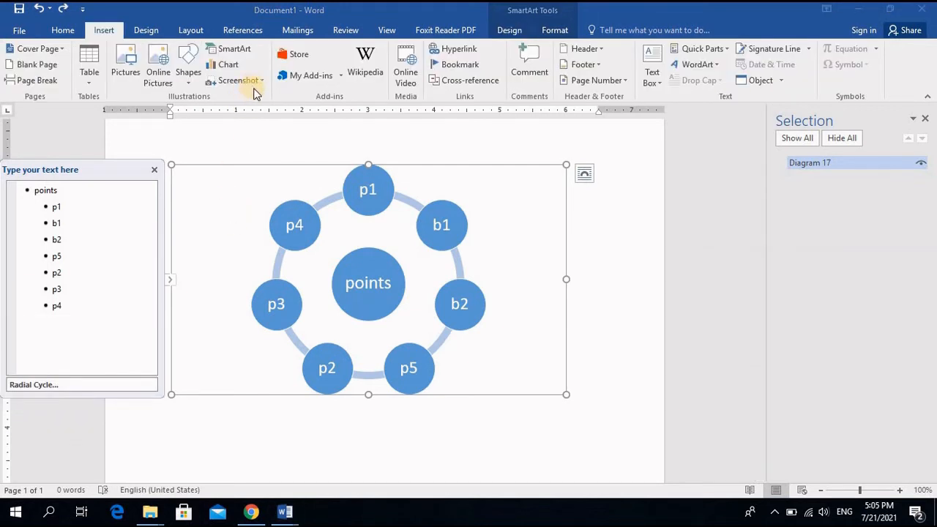
Step: Delete the SmartArt graphic and insert a screen clipping of the desktop icons, about 4.58" wide and 4.44" high
left_click(460, 168)
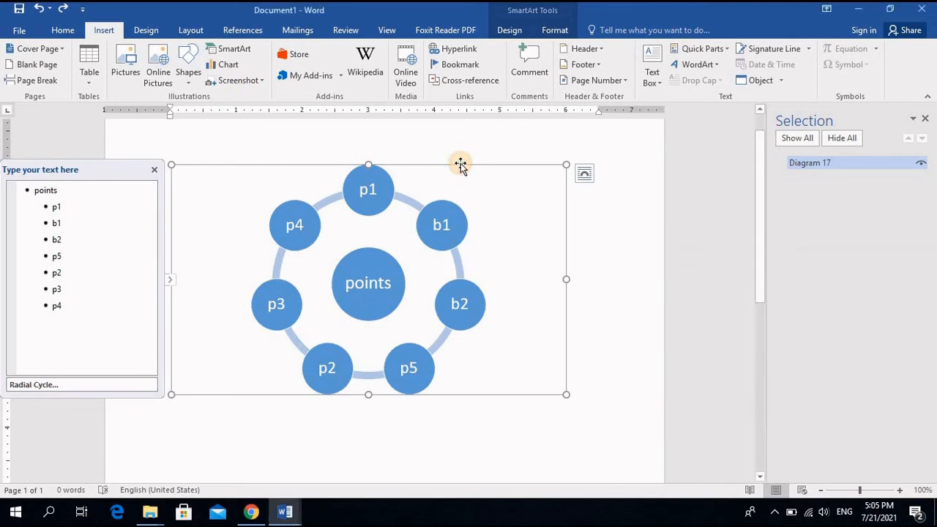
key("Delete")
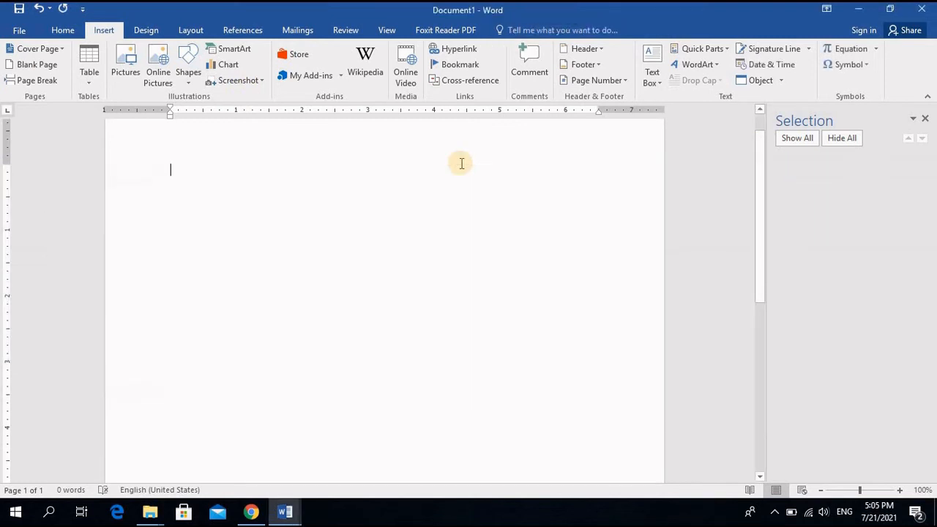
left_click(256, 83)
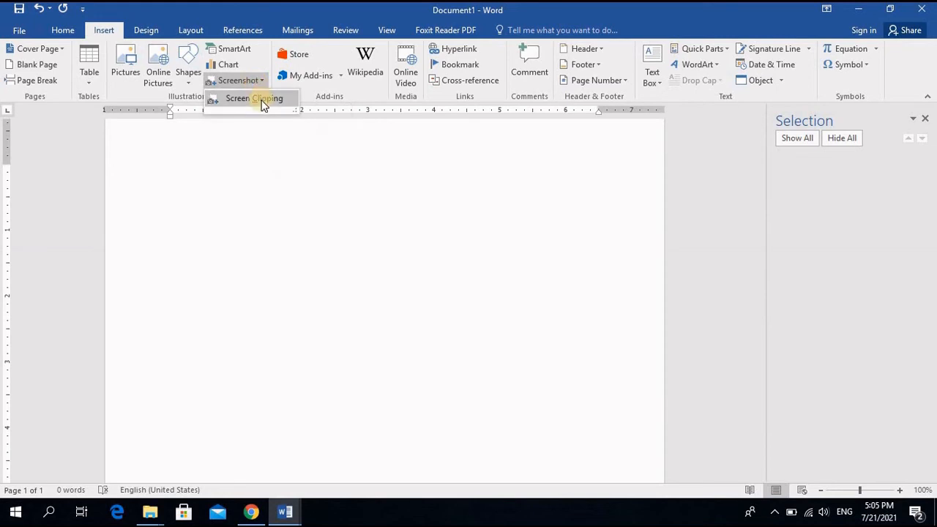
left_click(263, 99)
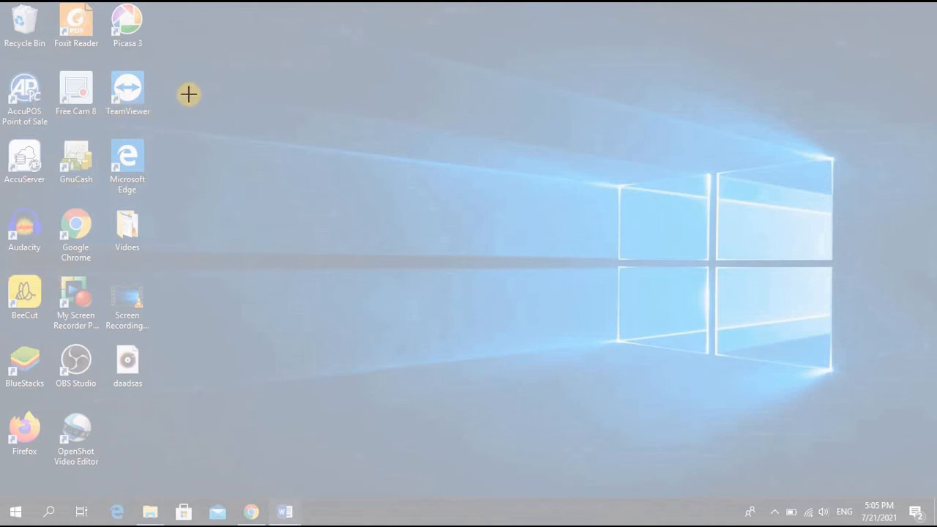
left_click_drag(19, 20, 320, 316)
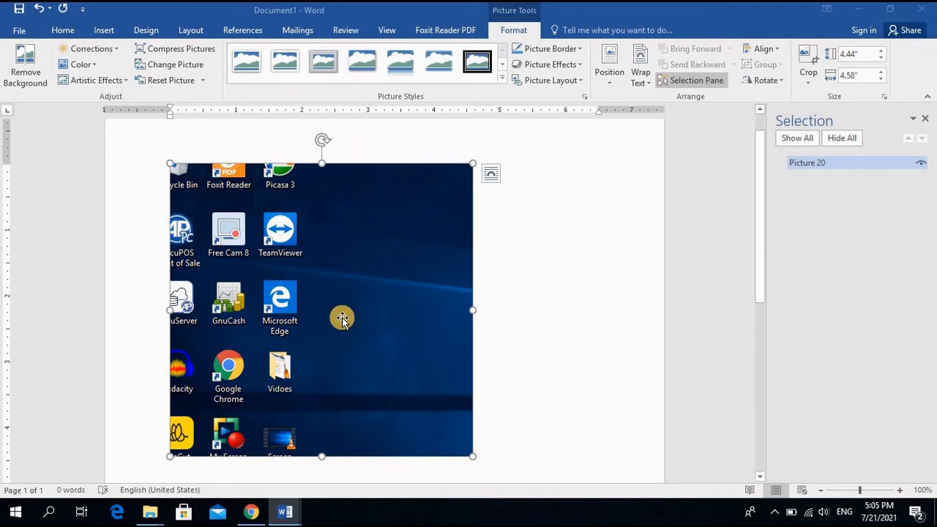
scroll(342, 318, "down", 2)
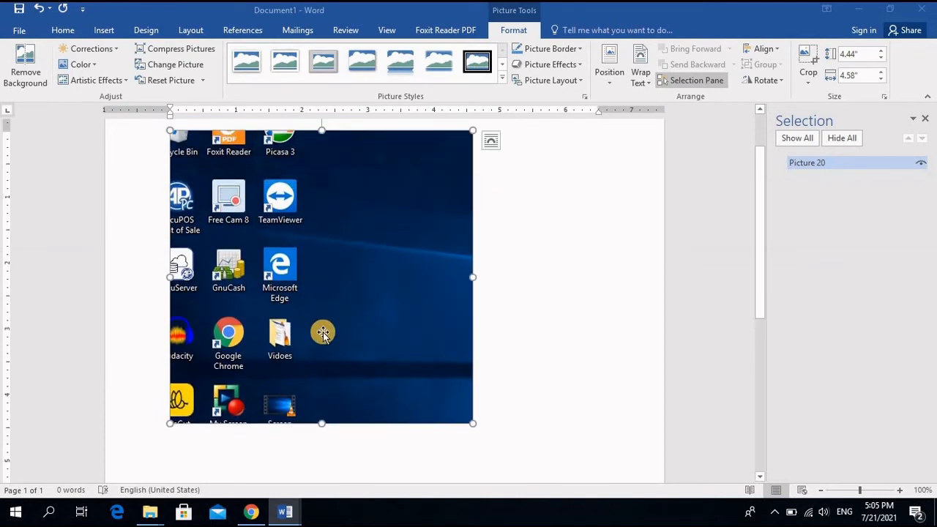
left_click(106, 32)
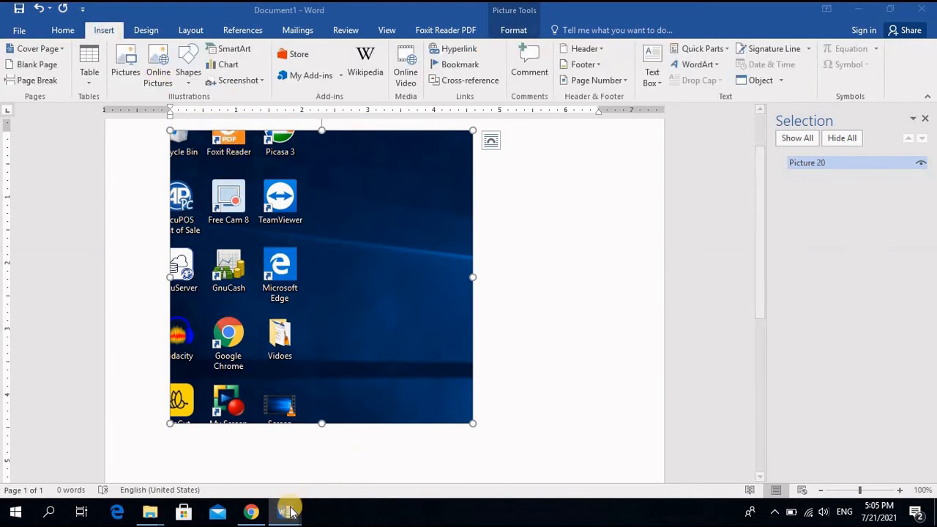
mouse_move(285, 509)
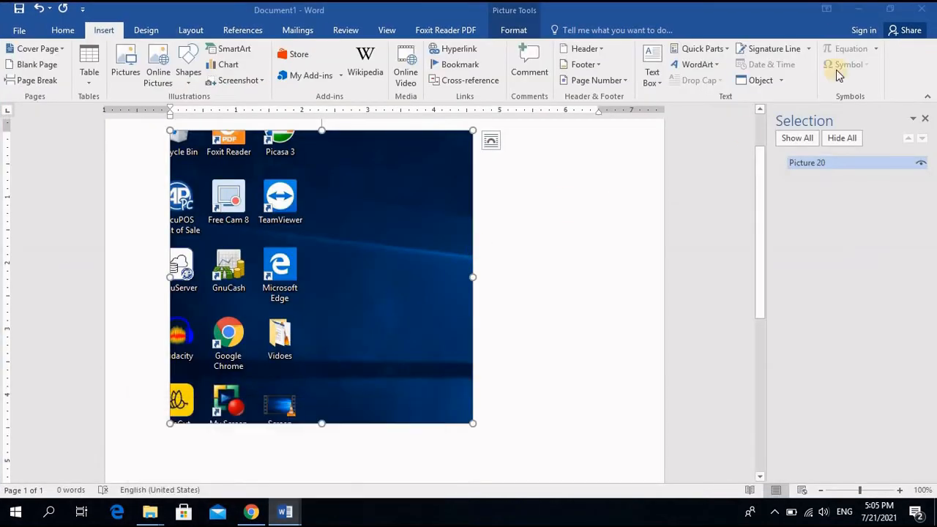
Step: View the Document2 window, return to Document1, and replace the selected desktop clipping with a screenshot of the Document2 window
left_click(861, 9)
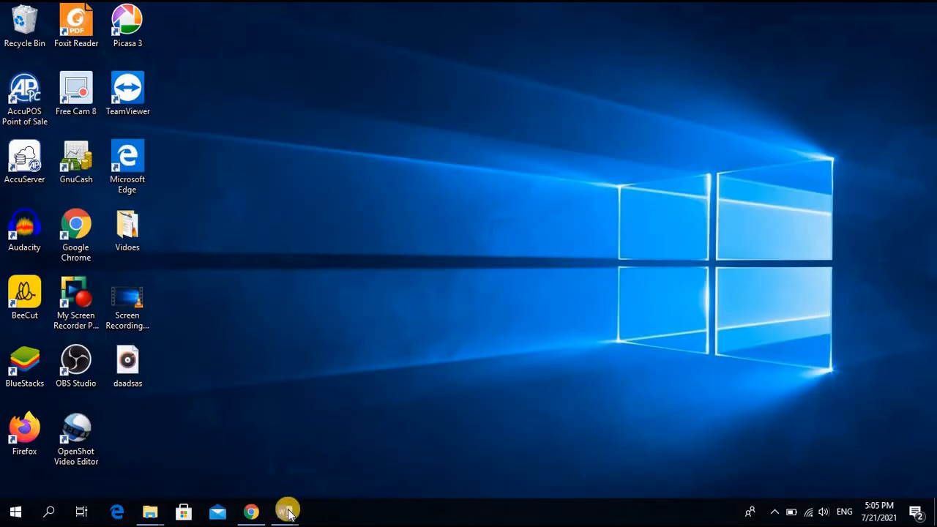
mouse_move(287, 512)
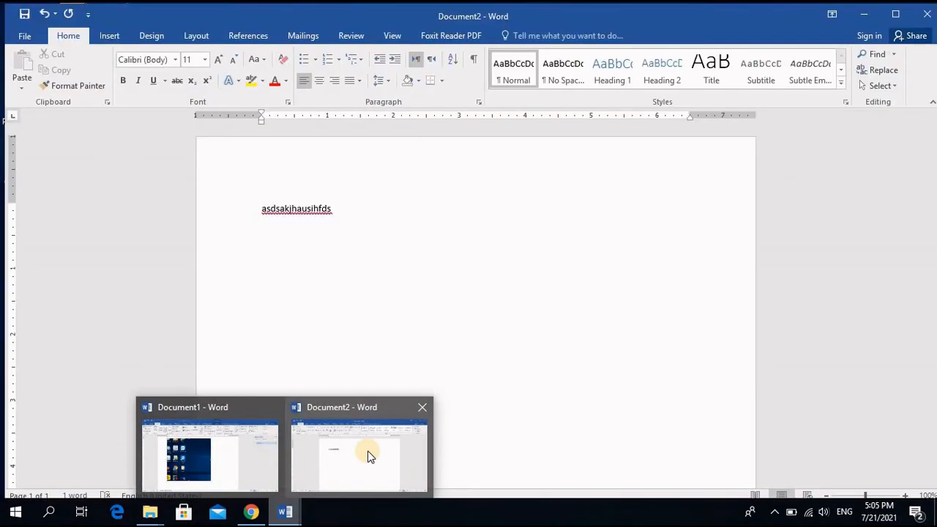
left_click(380, 436)
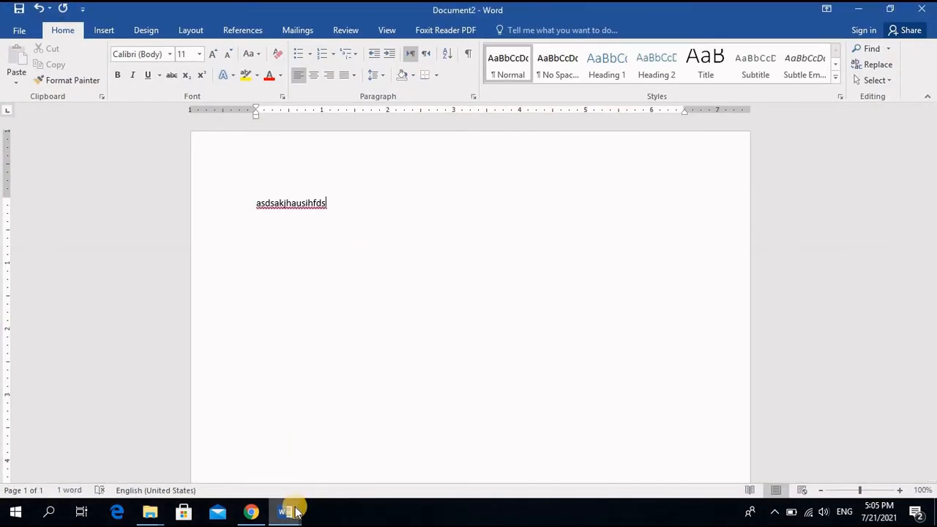
mouse_move(295, 512)
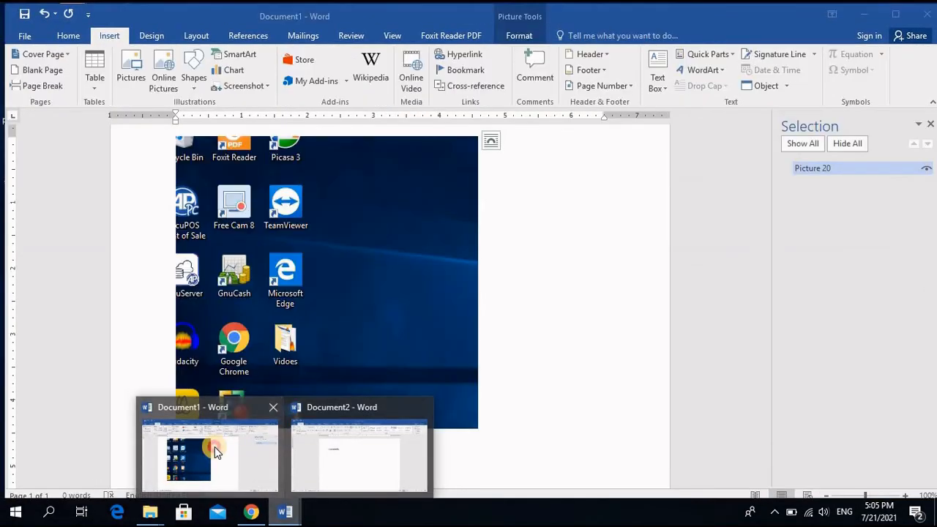
left_click(215, 446)
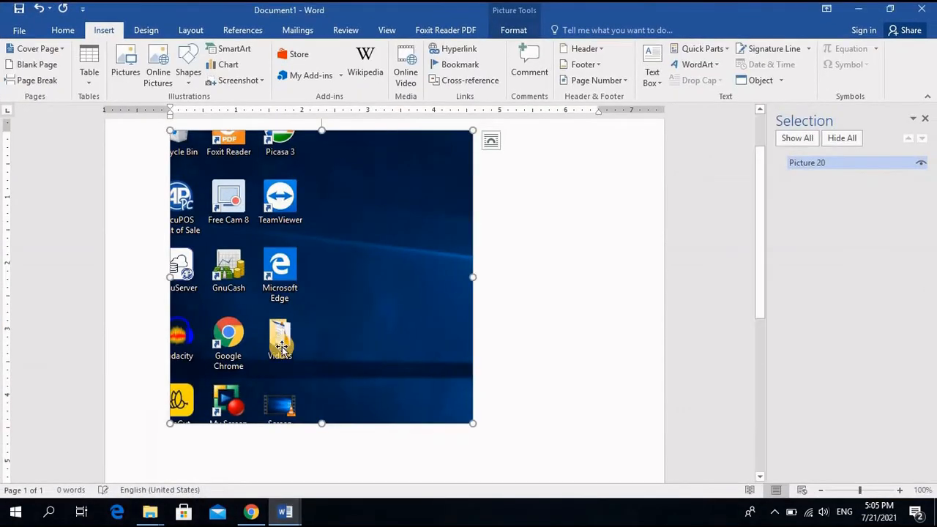
left_click(261, 80)
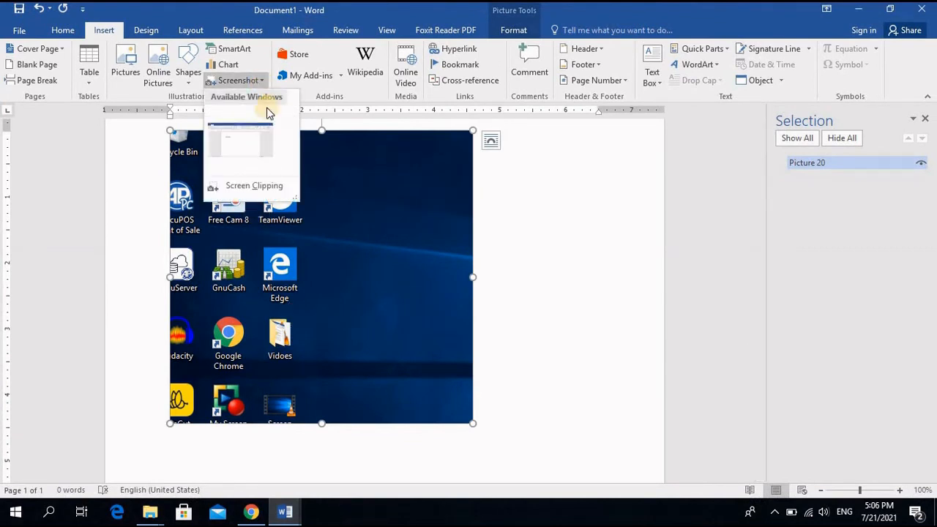
left_click(257, 149)
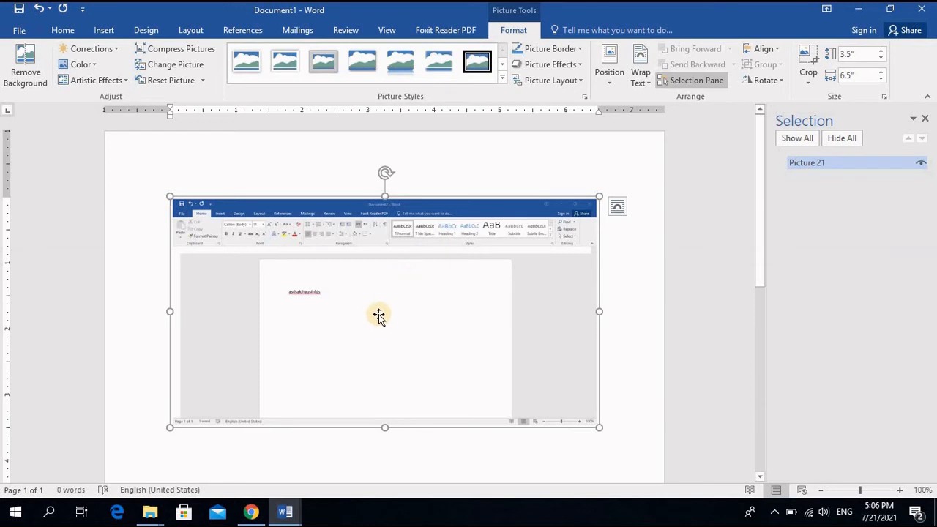
Step: Delete the screenshot of the Document2 window from the page
left_click(102, 30)
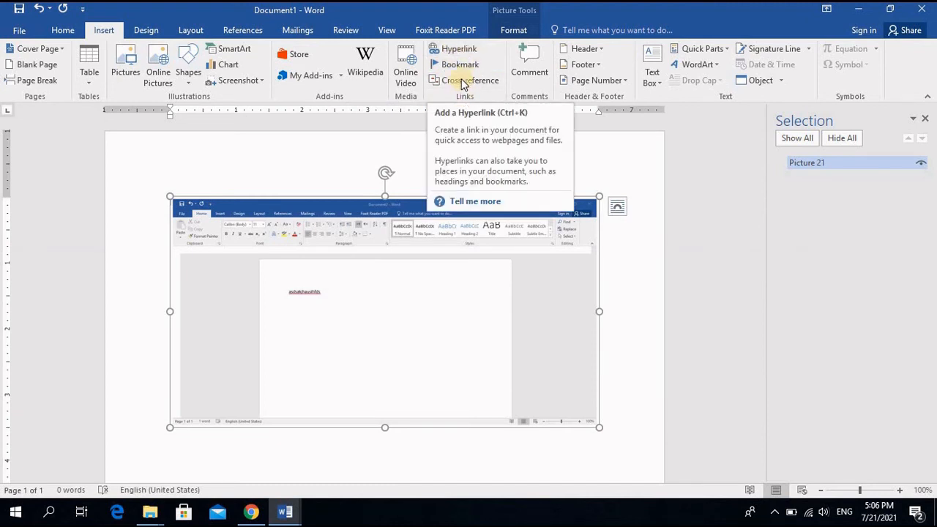
left_click(615, 295)
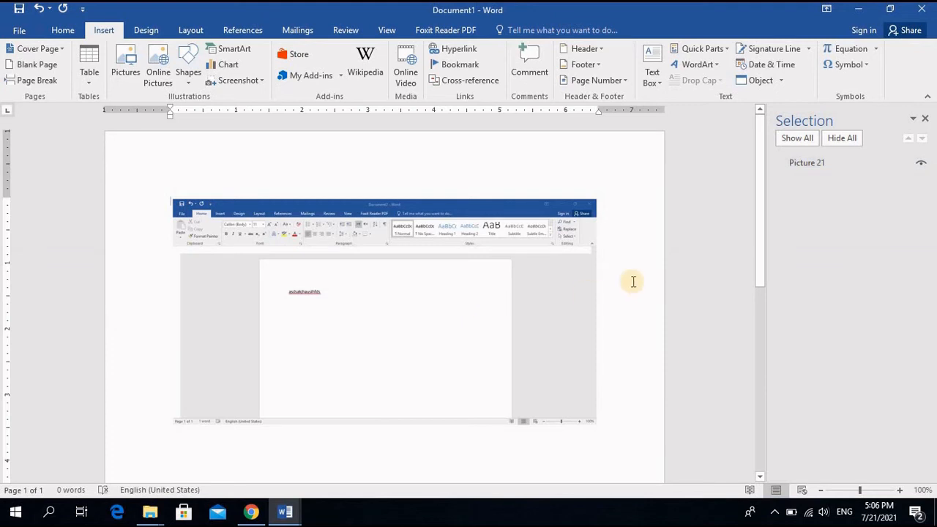
left_click(530, 281)
key("Delete")
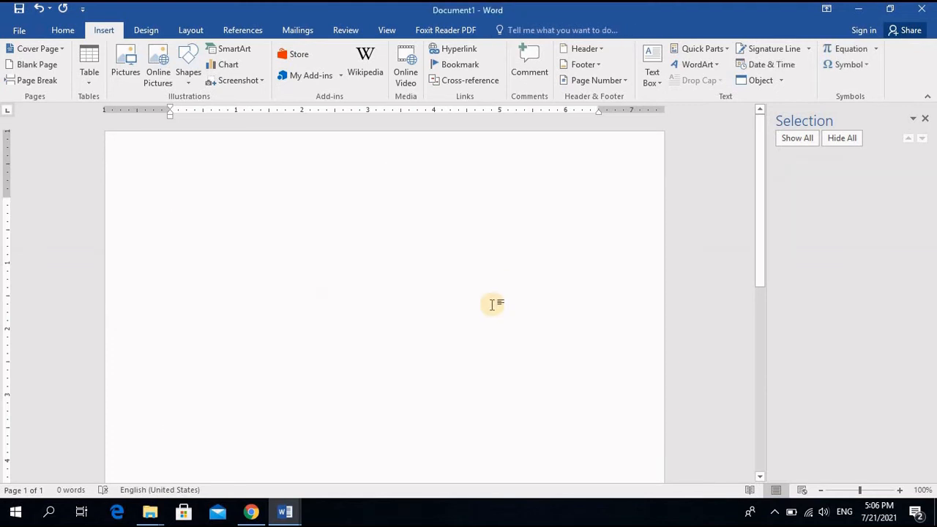
scroll(456, 343, "down", 5)
scroll(456, 348, "up", 5)
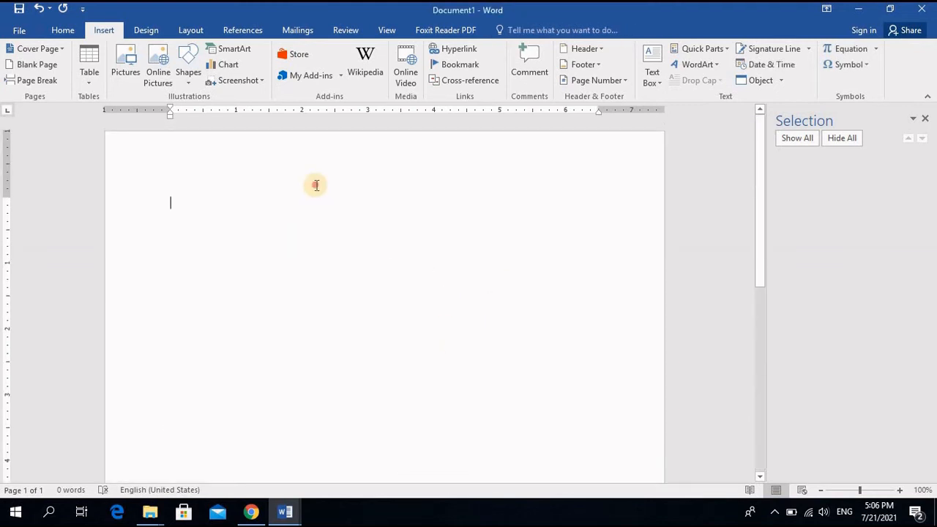
Step: Insert a hyperlink to the existing file F:\ABC\Files\Test1-saveas.docx on the blank page
left_click(457, 51)
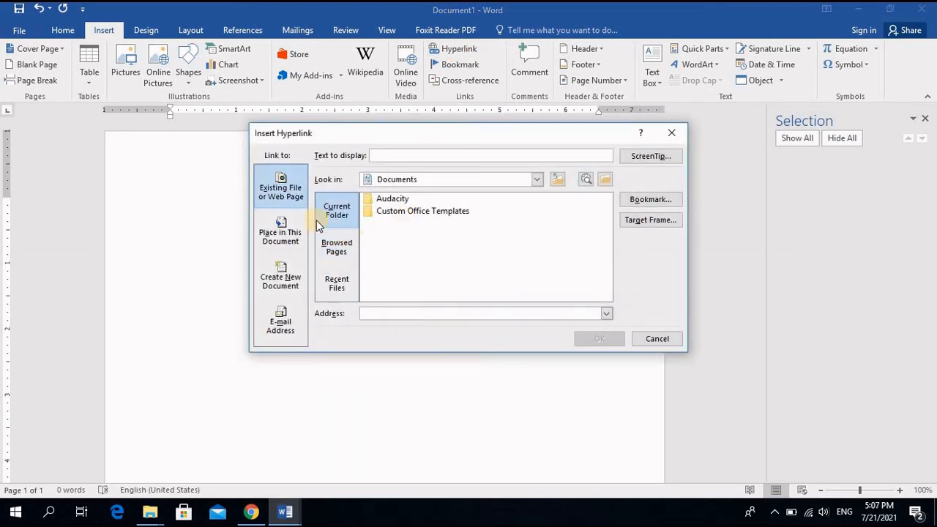
left_click(536, 181)
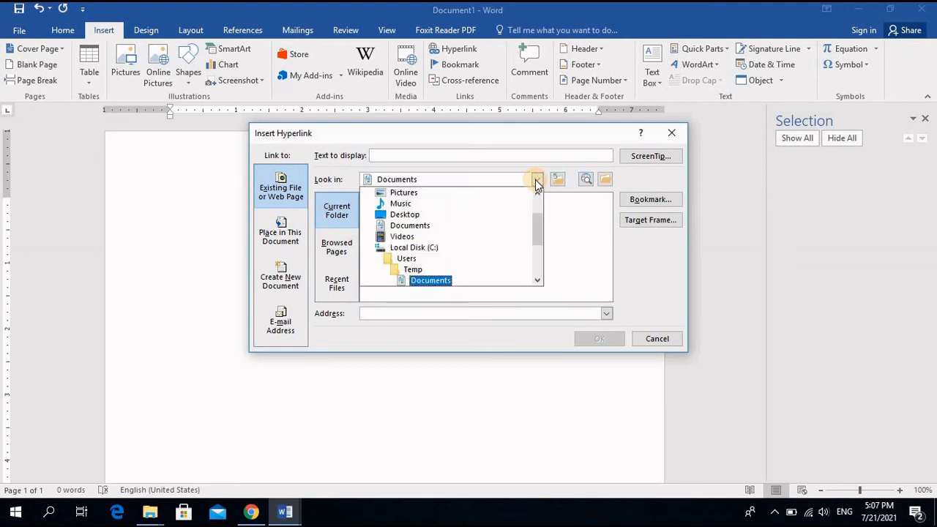
scroll(483, 260, "down", 2)
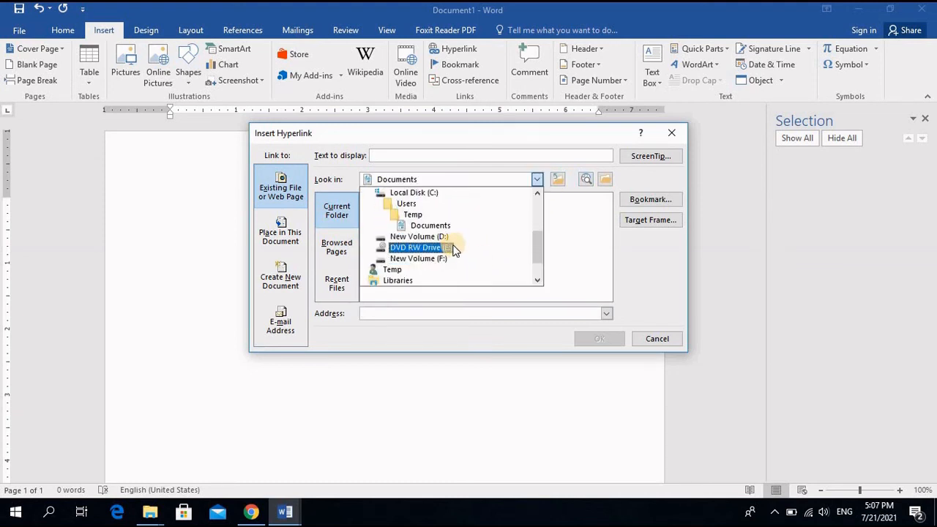
left_click(454, 258)
scroll(440, 262, "down", 2)
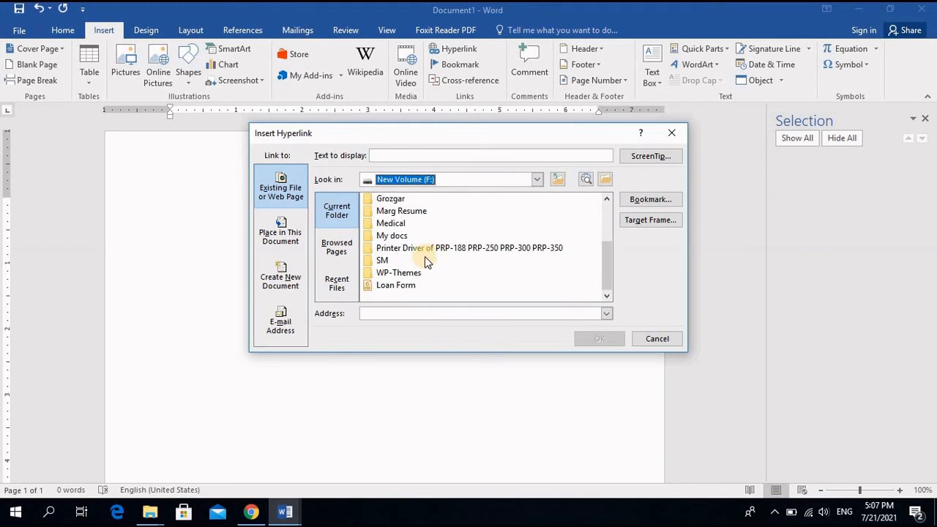
scroll(414, 234, "up", 3)
double_click(380, 198)
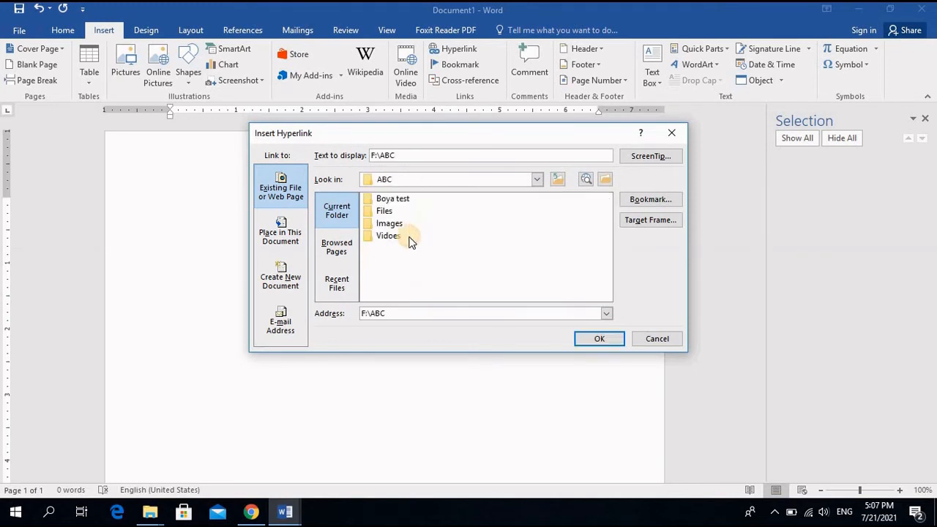
double_click(383, 213)
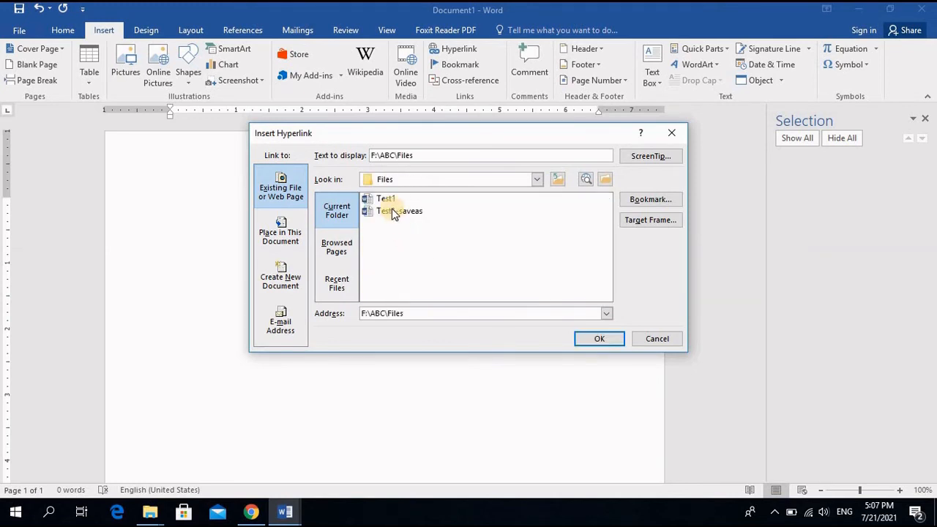
left_click(393, 213)
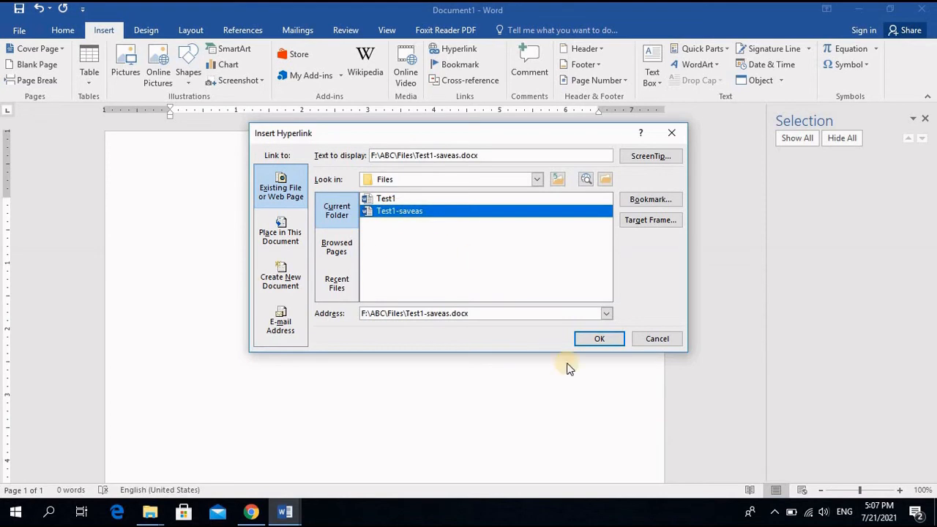
left_click(598, 339)
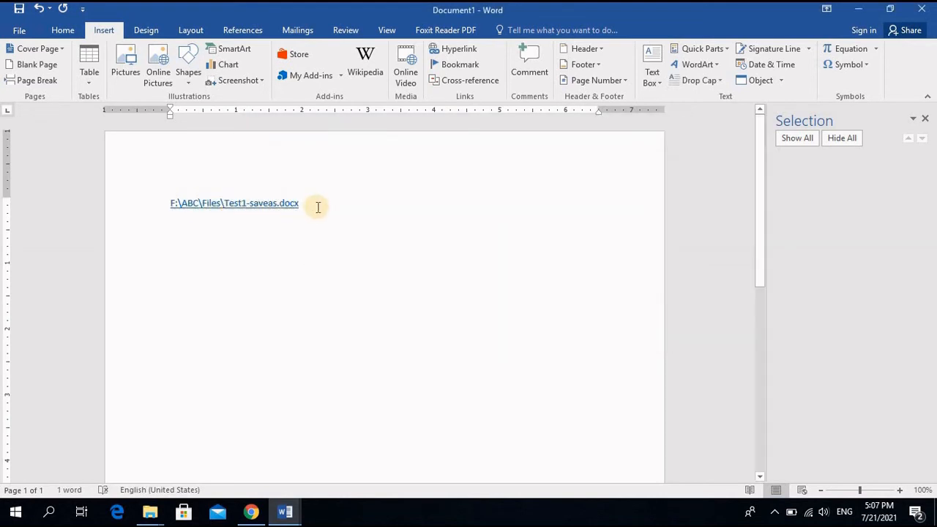
Step: Follow the Test1-saveas.docx link, accept the security notice, and close the opened document
left_click(249, 209, "ctrl")
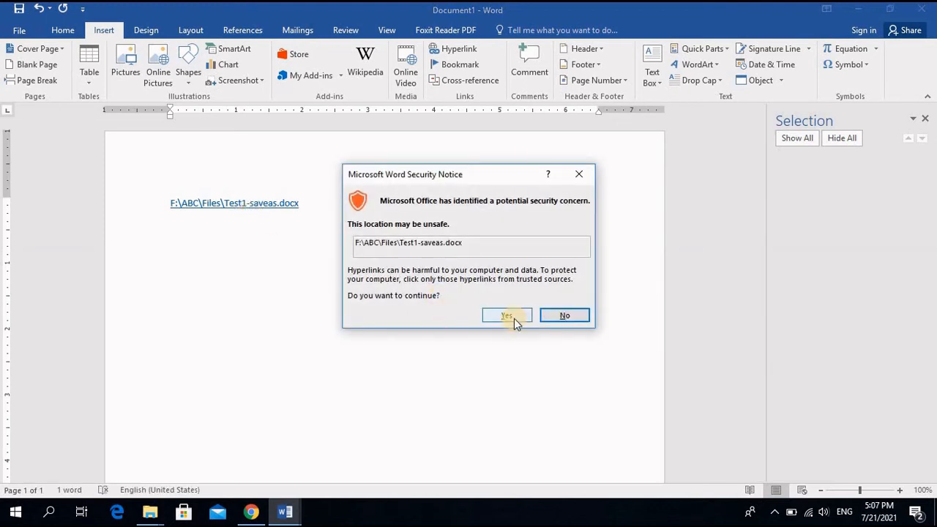
left_click(514, 318)
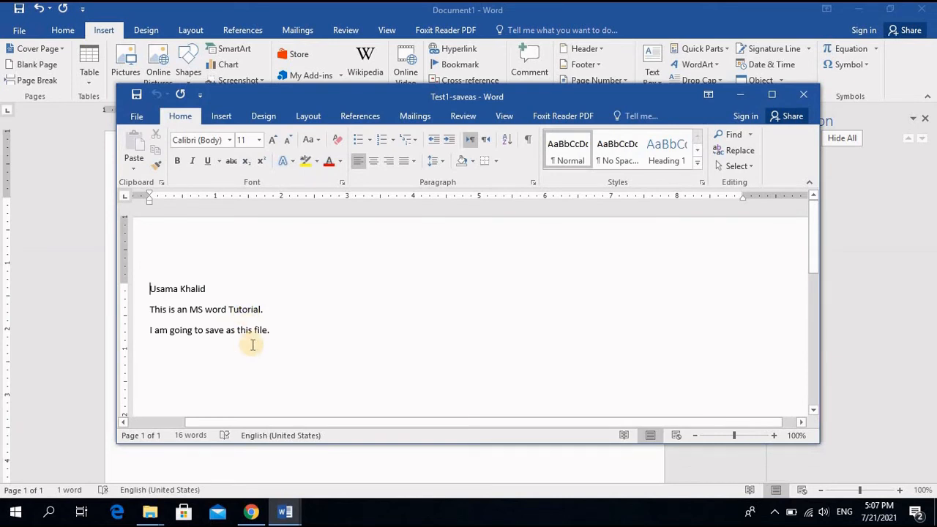
left_click(795, 98)
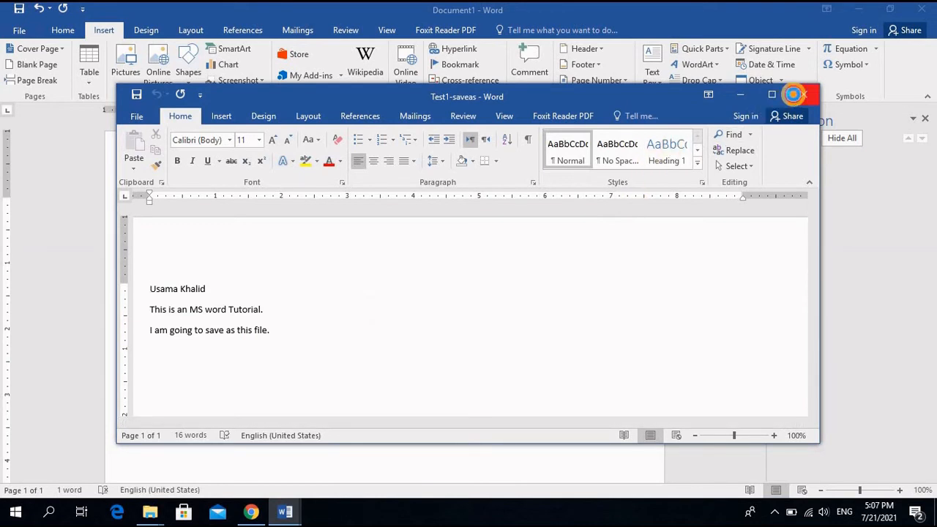
Step: Add the text "Click here to open google" on a new line below the file link
left_click(332, 202)
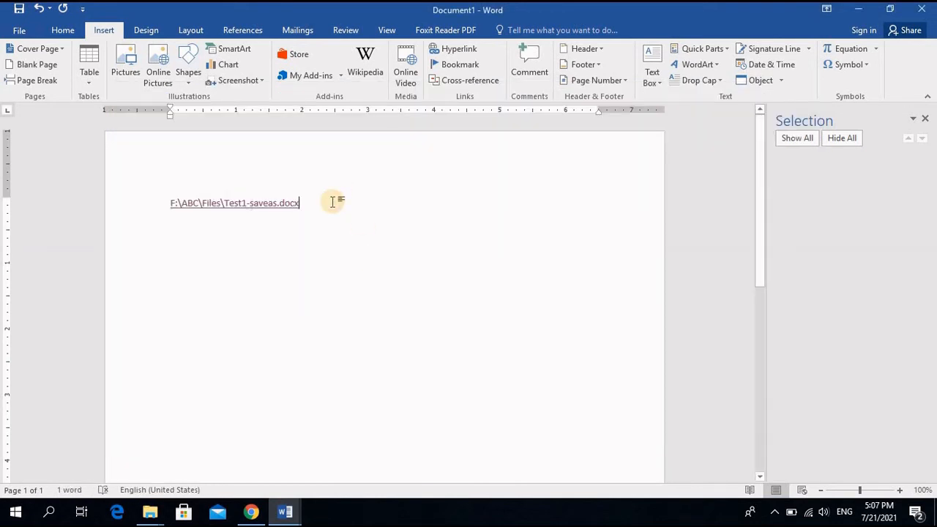
key("Return")
key("BackSpace")
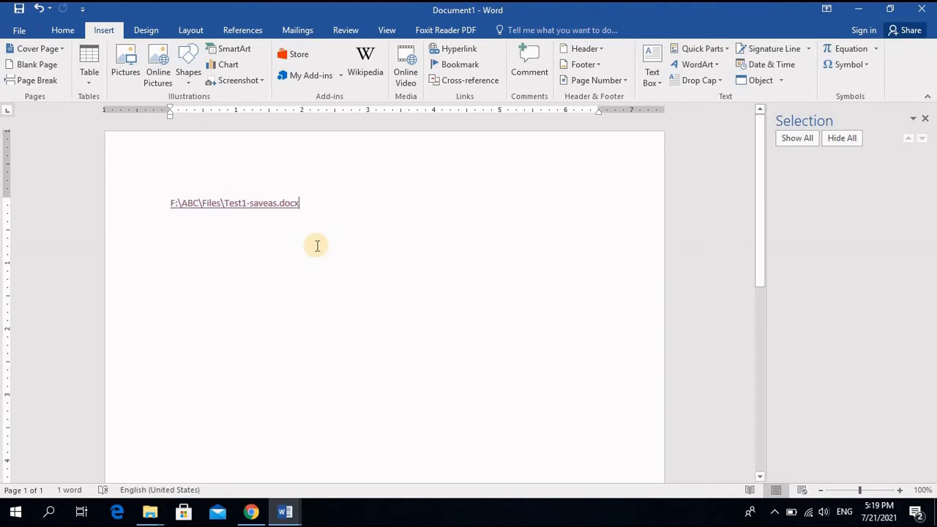
key("Return")
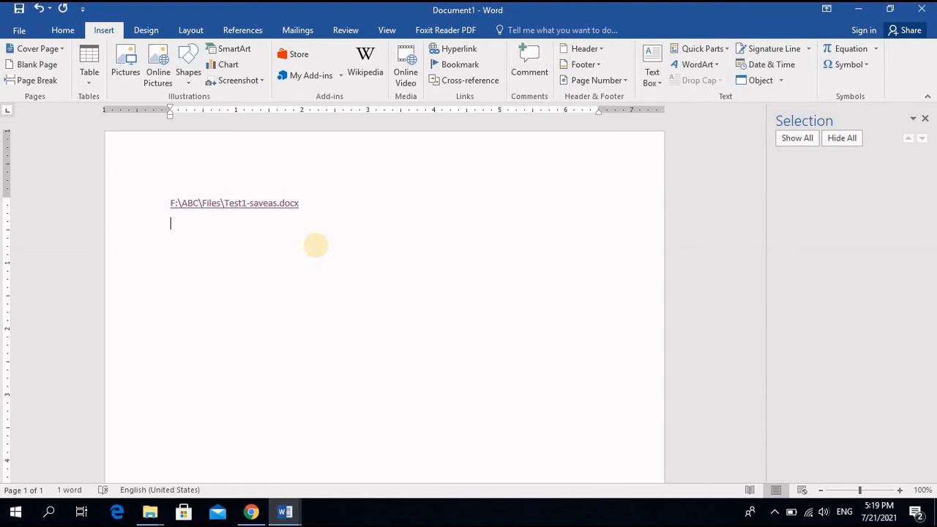
type("Open")
key("BackSpace")
key("BackSpace")
key("BackSpace")
key("BackSpace")
type("click here")
type(" to open gooh;")
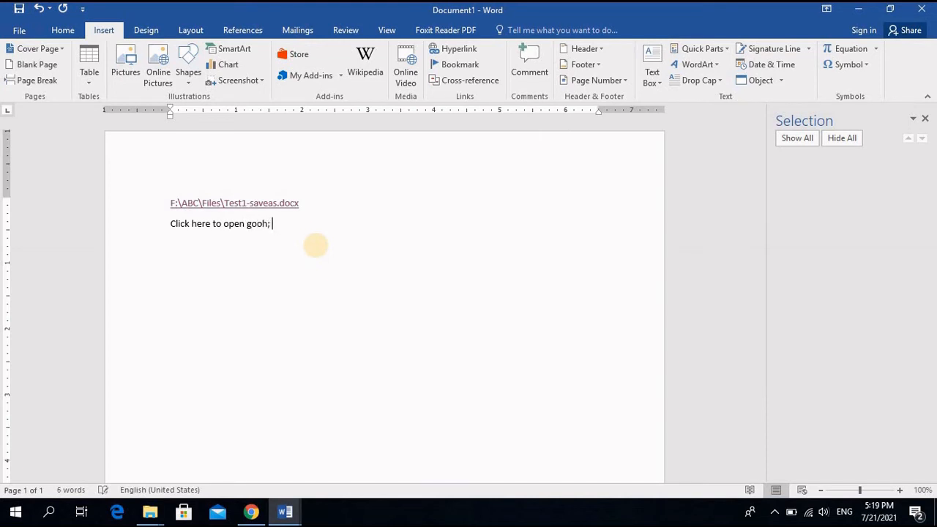
type("legle")
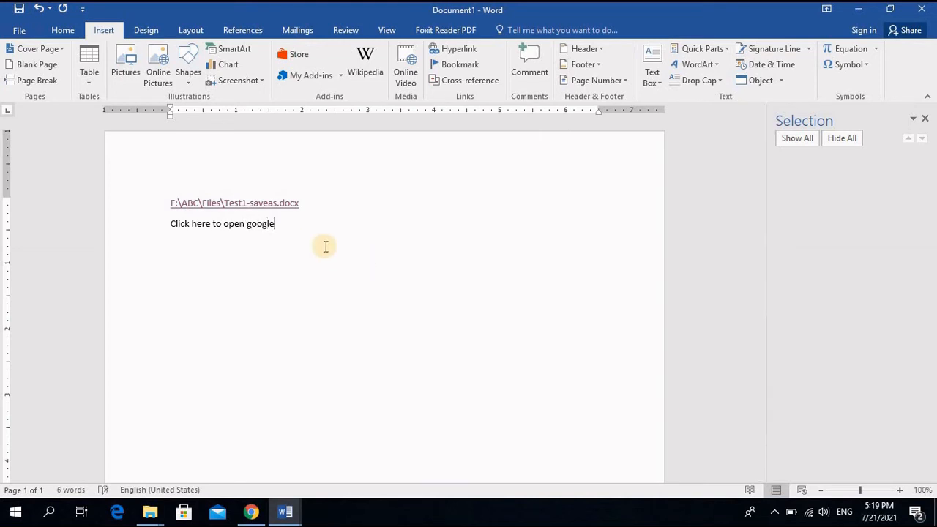
left_click_drag(273, 226, 174, 232)
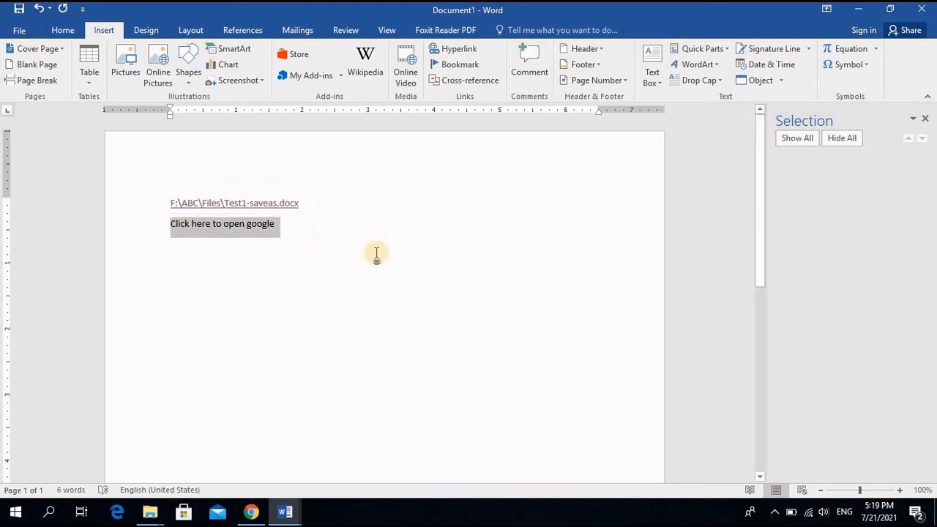
left_click(456, 51)
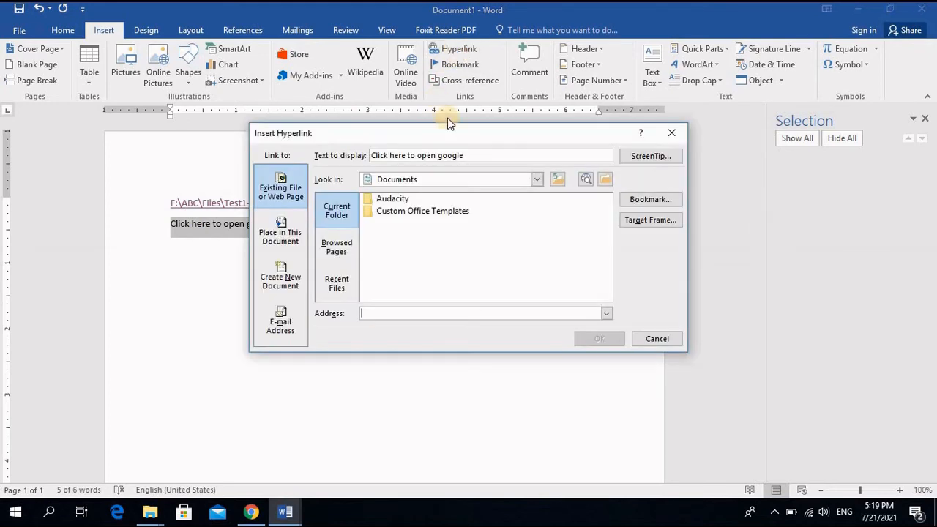
left_click(411, 315)
type("www.google.com")
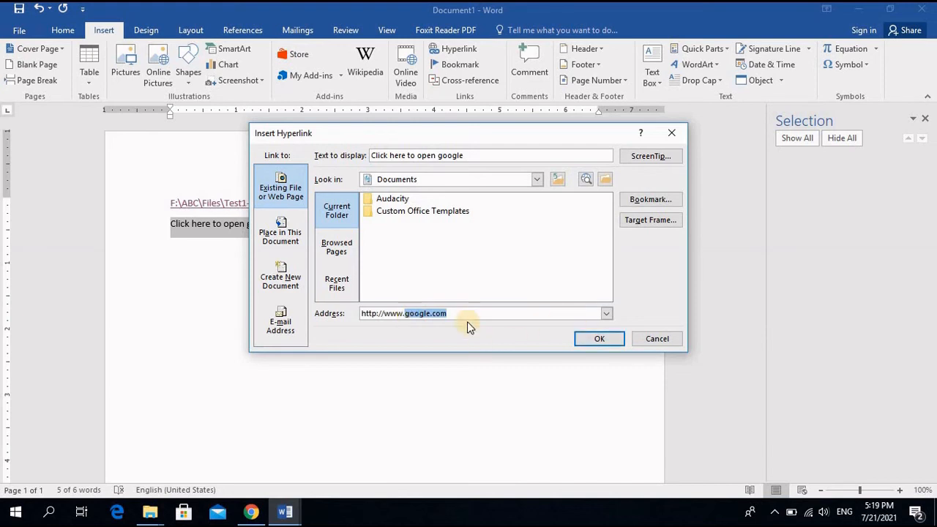
left_click(597, 343)
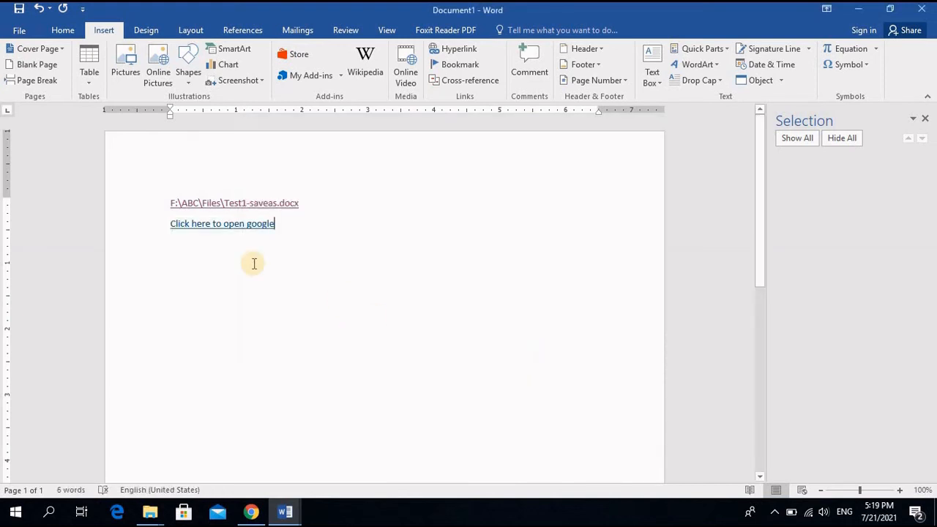
Step: Follow the "Click here to open google" link to the web page, and return to Document1
left_click(248, 227, "ctrl")
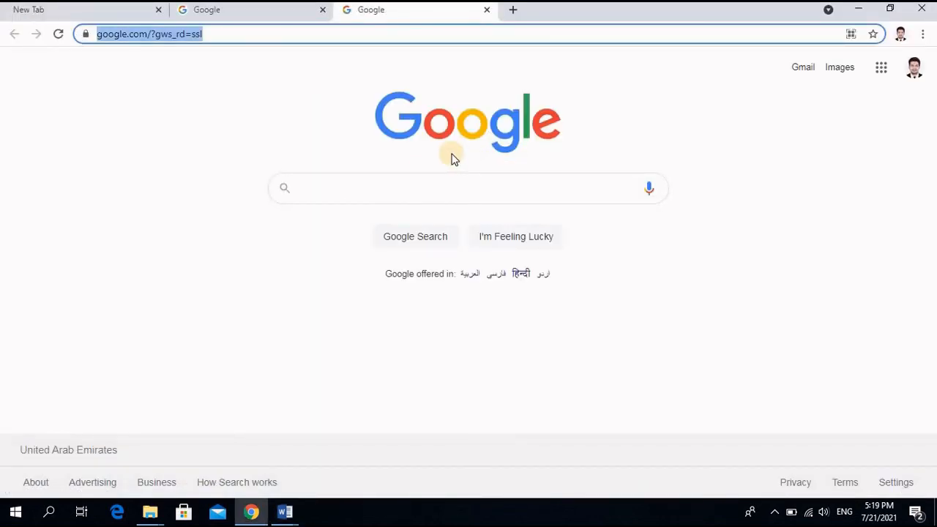
left_click(863, 12)
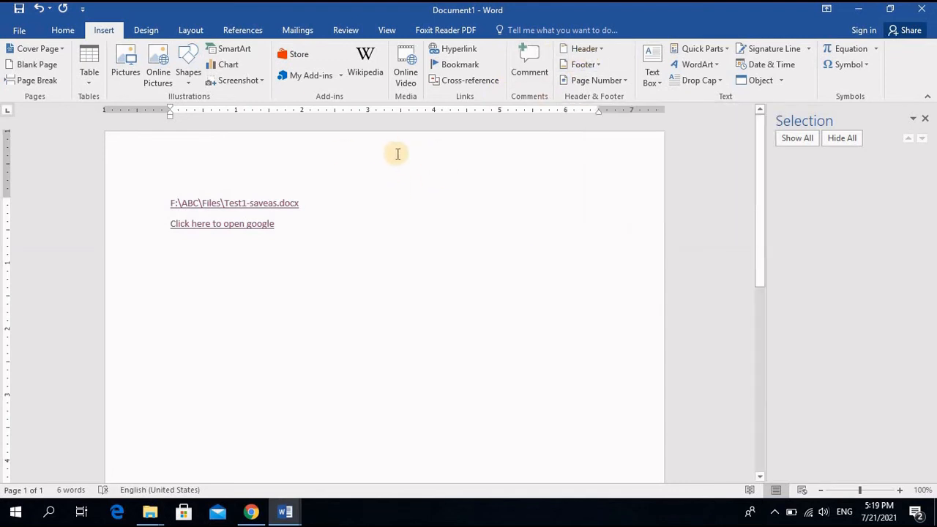
scroll(502, 366, "down", 10)
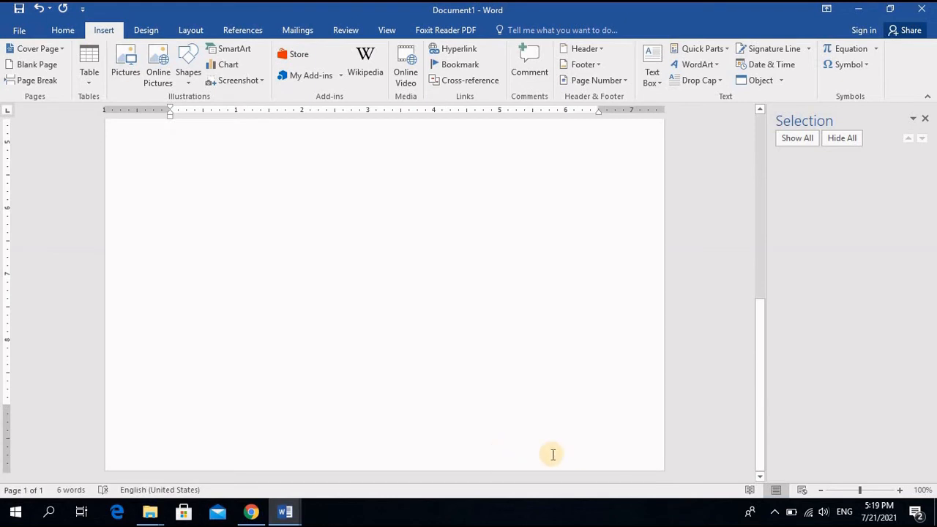
scroll(545, 454, "up", 10)
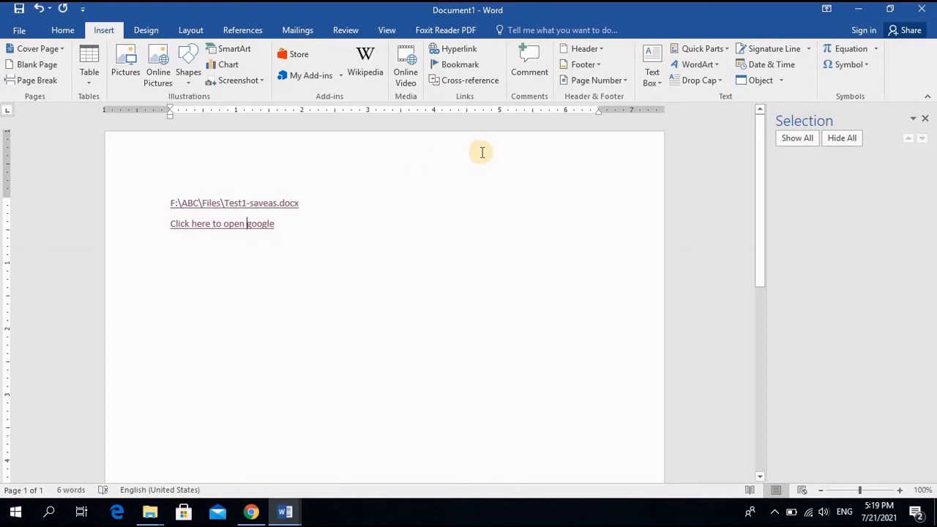
Step: Insert the built-in Austin header, set its document title to "My text", and return to the document body
left_click(602, 49)
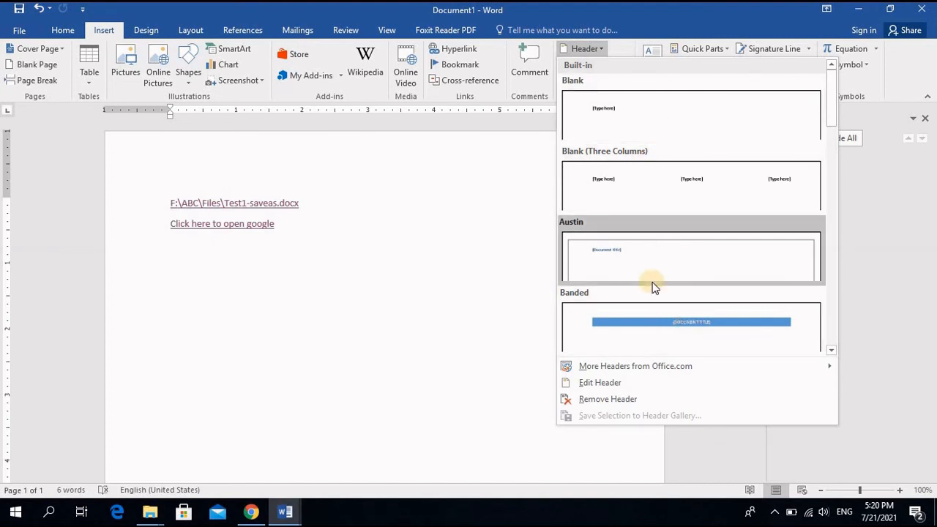
left_click(619, 260)
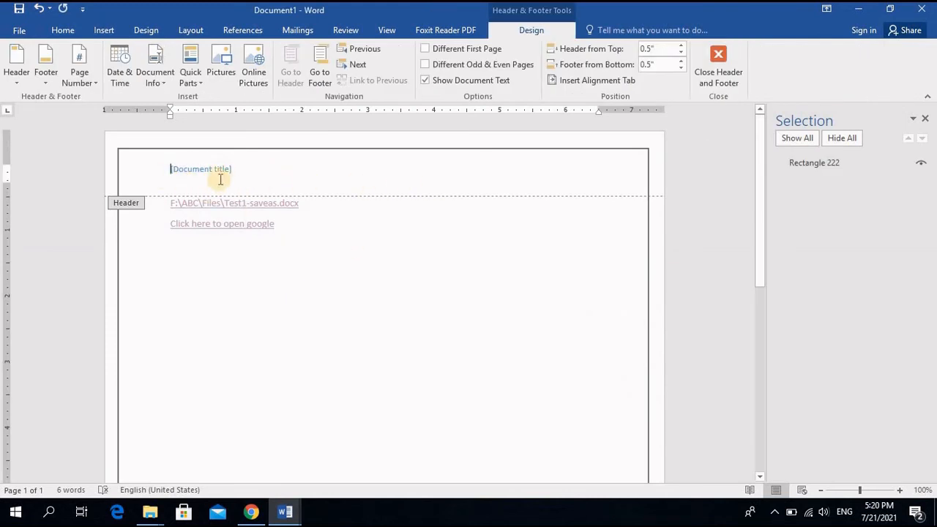
left_click(164, 173)
left_click(183, 171)
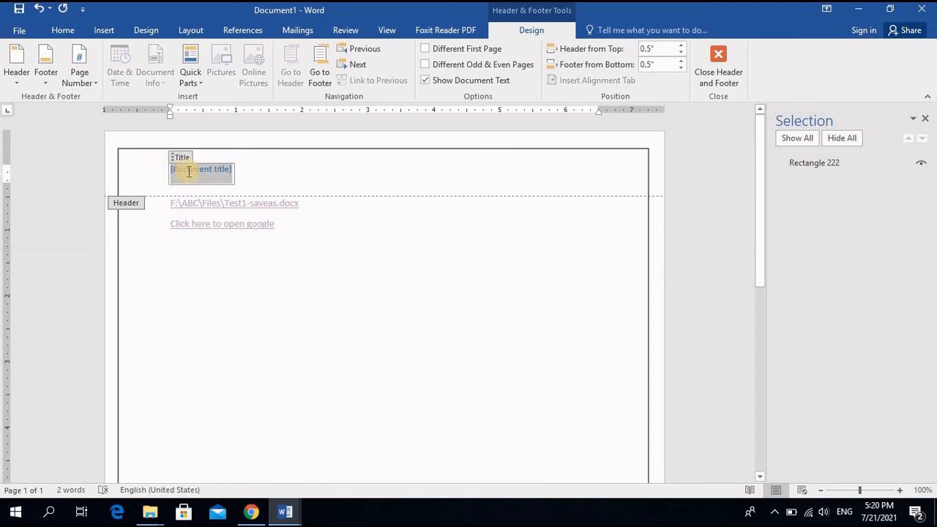
type("My txt")
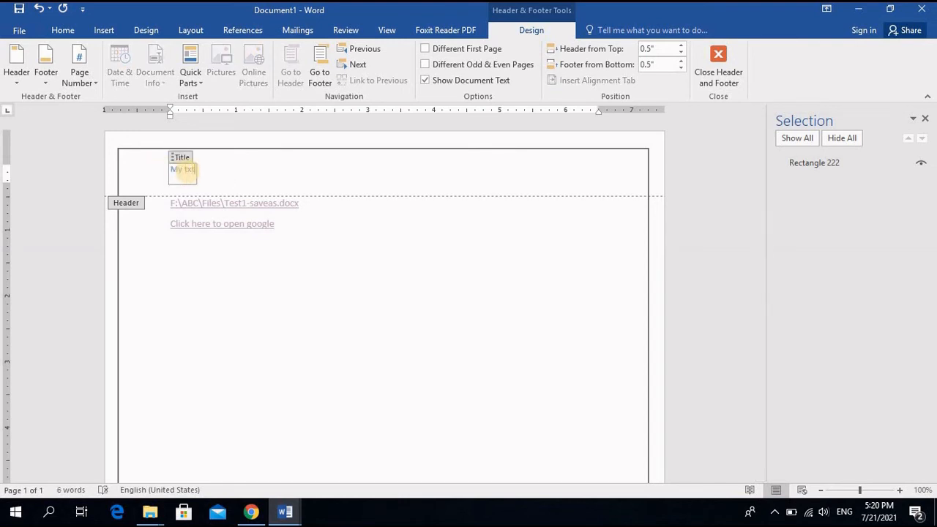
key("BackSpace")
key("BackSpace")
type("ext")
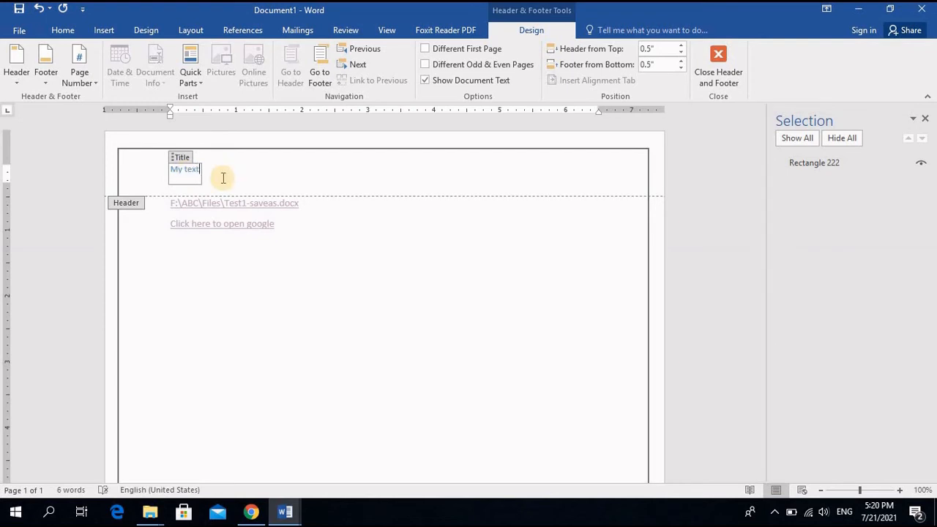
double_click(282, 255)
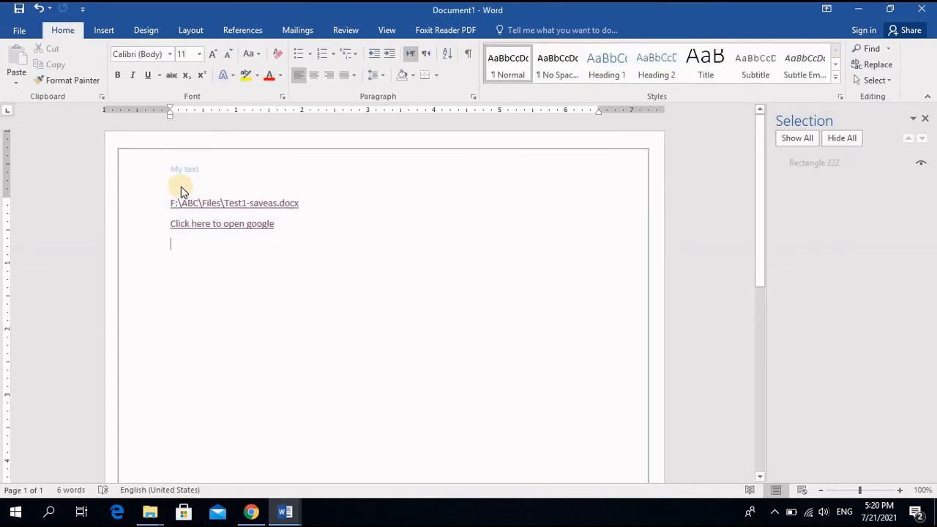
Step: Insert a page break below the two links and check the header on both pages
scroll(283, 210, "down", 6)
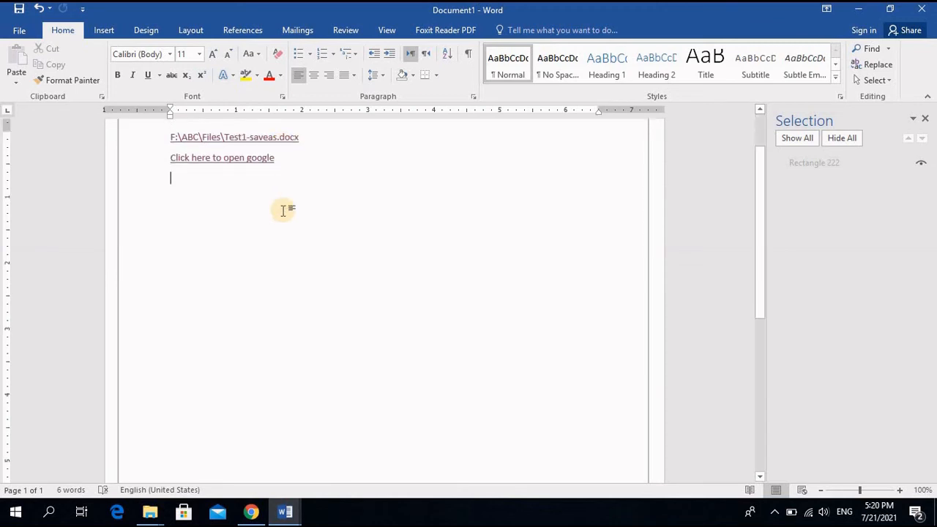
scroll(295, 341, "up", 1)
scroll(267, 263, "up", 4)
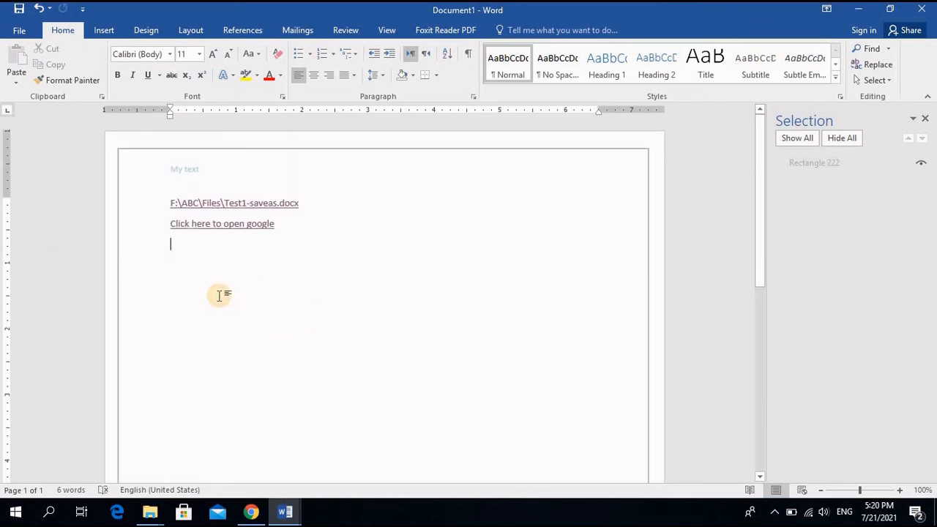
key("ctrl+Return")
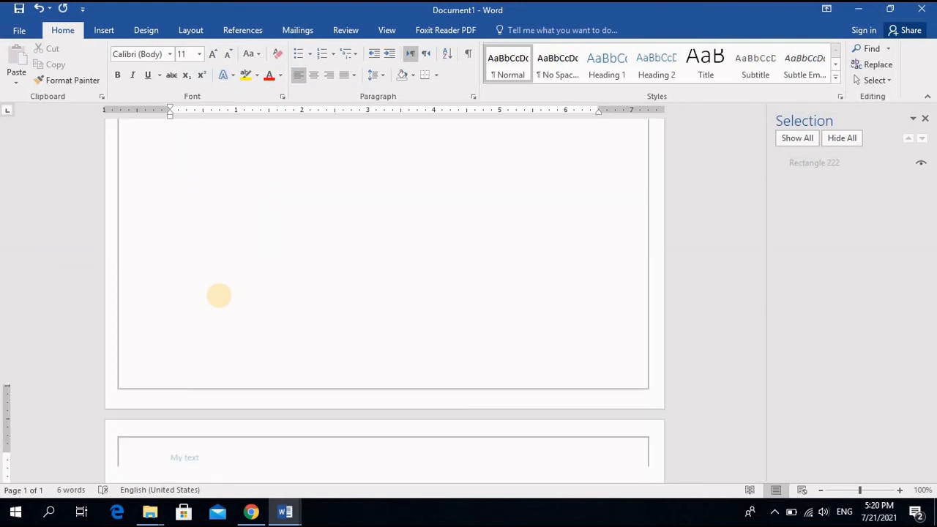
scroll(219, 295, "down", 3)
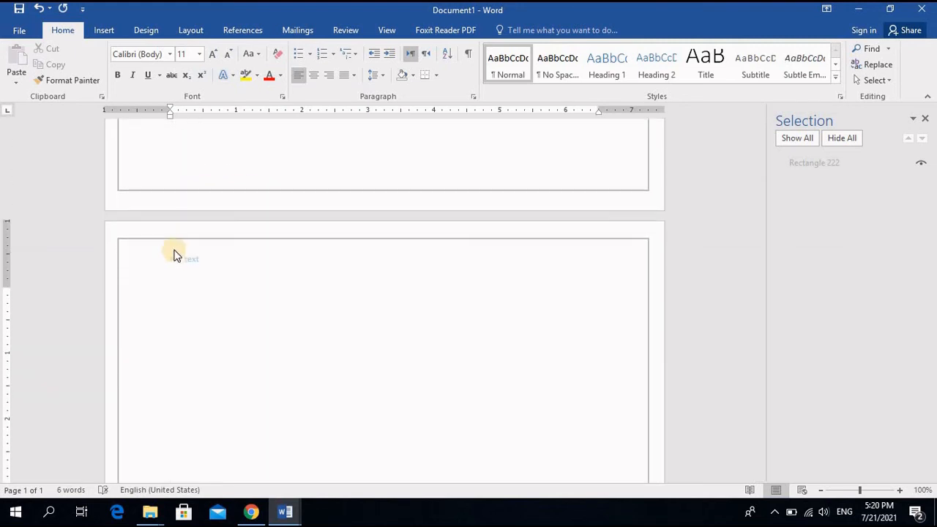
scroll(220, 286, "up", 3)
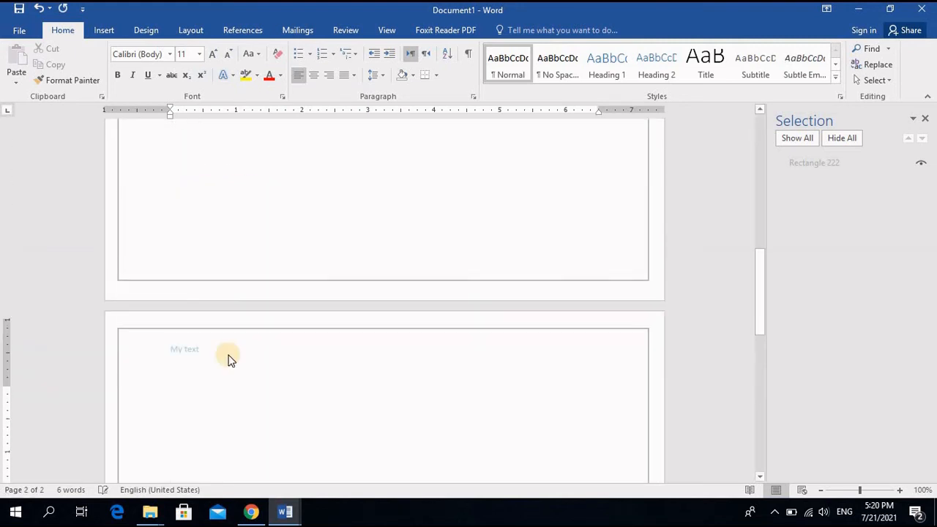
scroll(289, 361, "up", 15)
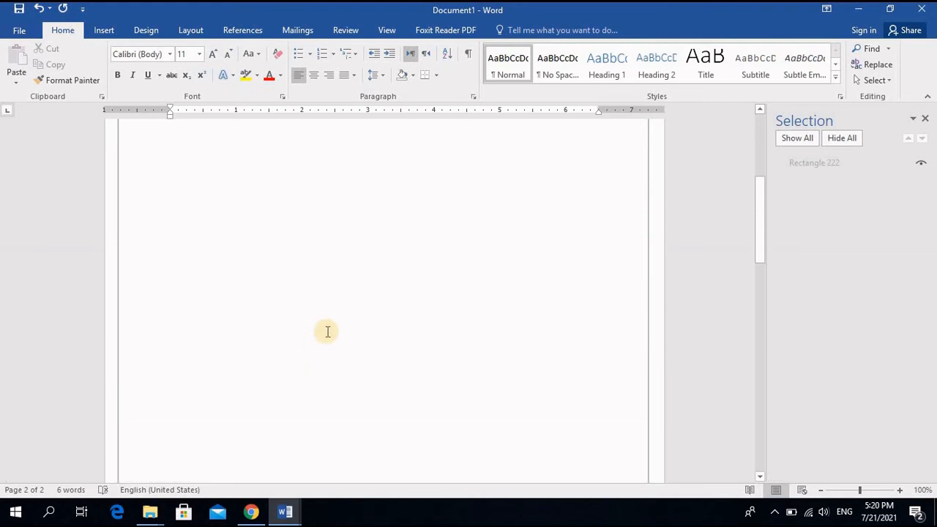
scroll(328, 331, "up", 1)
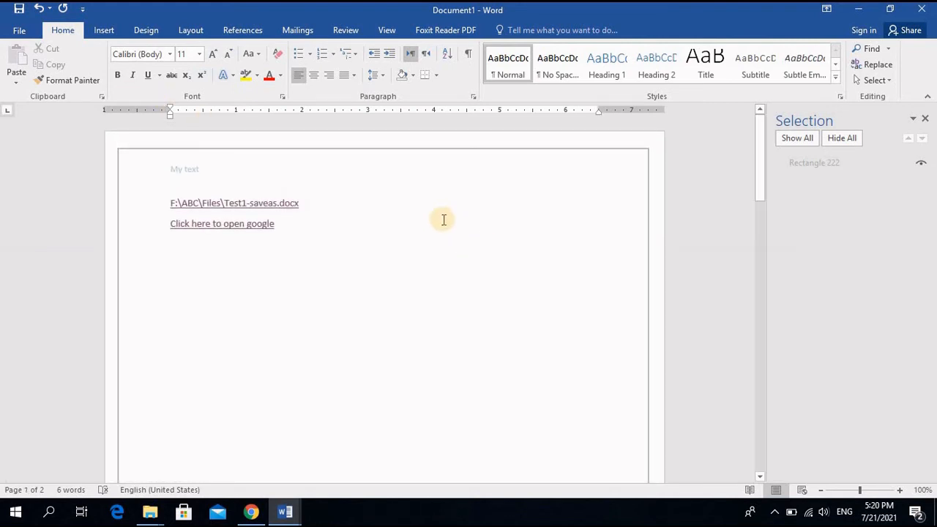
Step: Insert the picture 26-8 from F:\ABC\Images into the page header
double_click(235, 168)
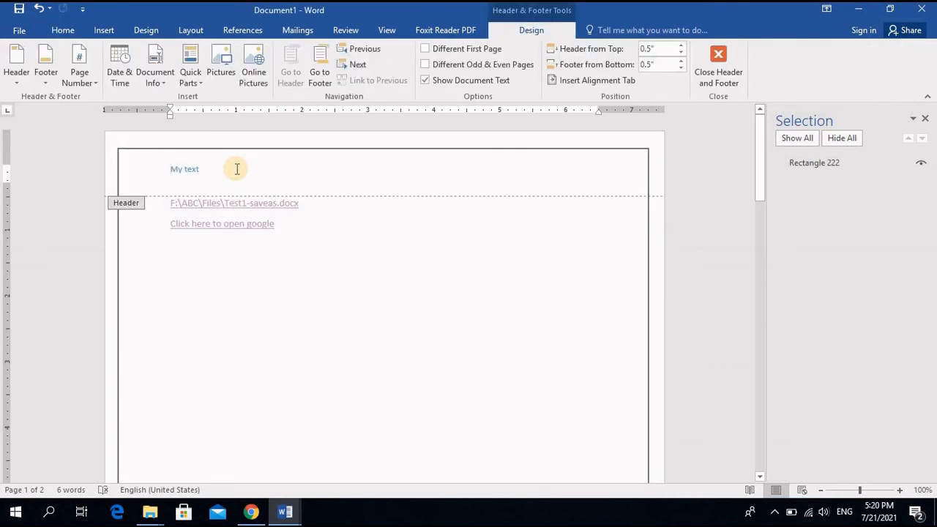
left_click(220, 67)
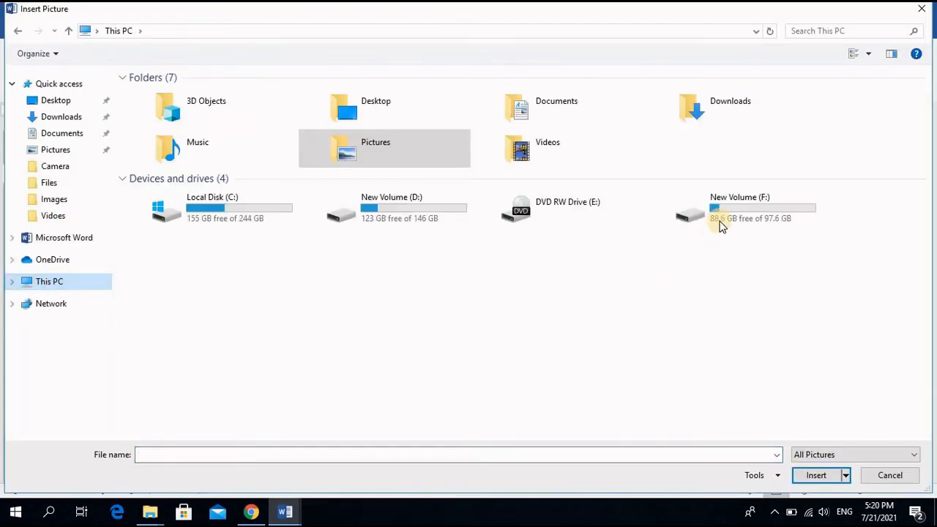
double_click(722, 219)
double_click(150, 93)
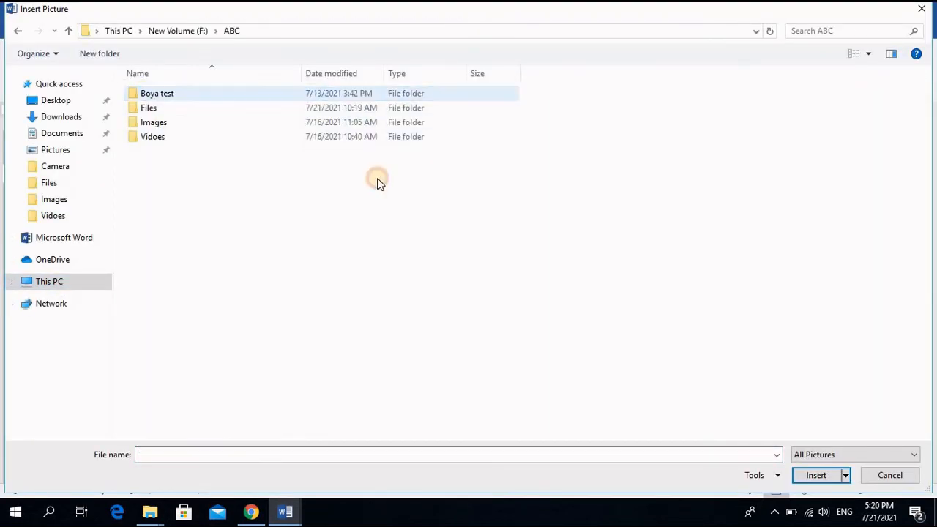
double_click(177, 122)
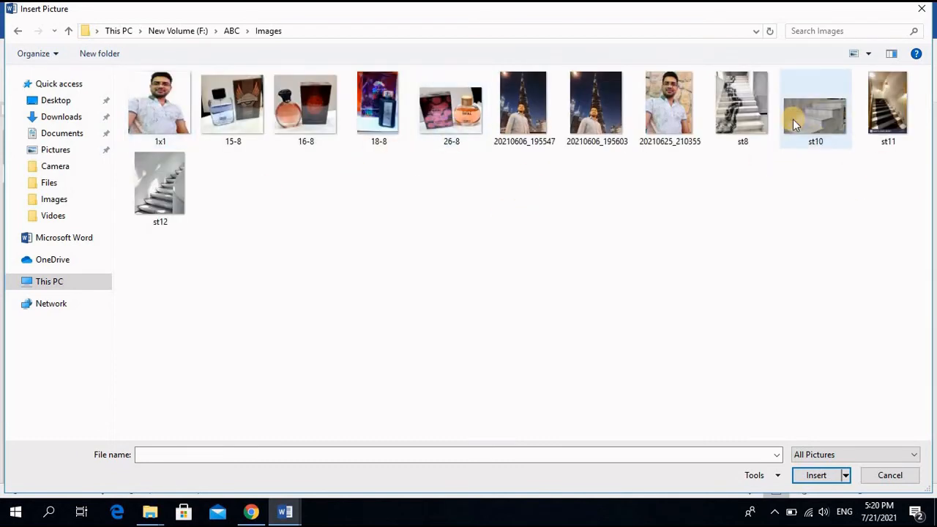
double_click(458, 123)
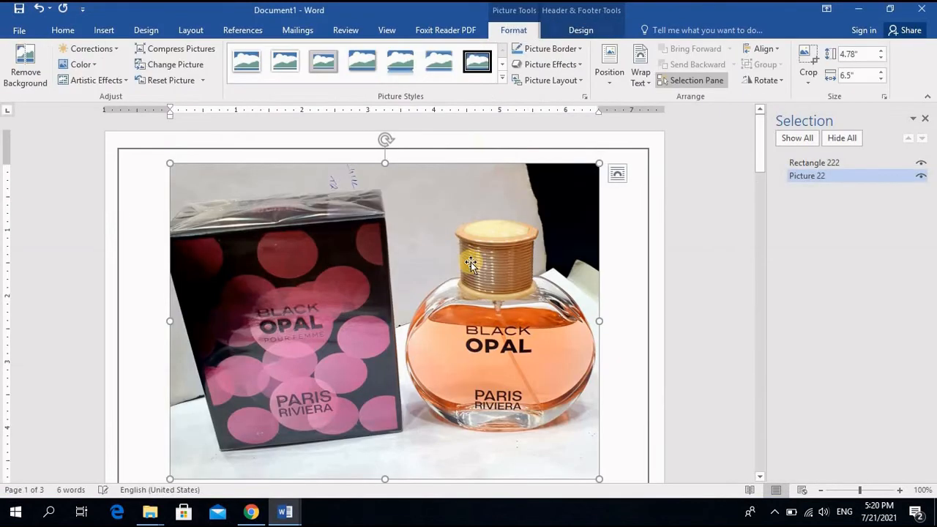
Step: Shrink the header picture to about 0.66" by 0.9", place it at the header's right end, check both pages, and leave the header
left_click_drag(168, 380, 521, 101)
scroll(333, 249, "up", 1)
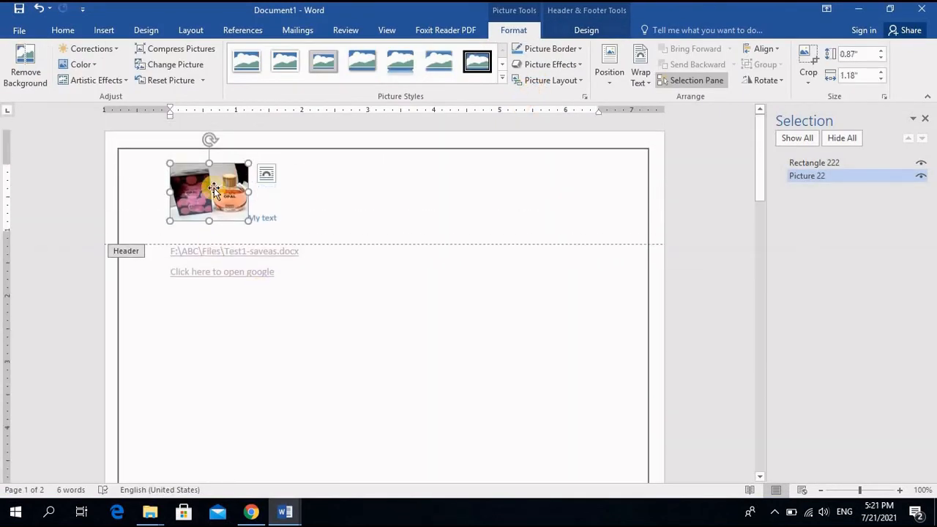
left_click(611, 76)
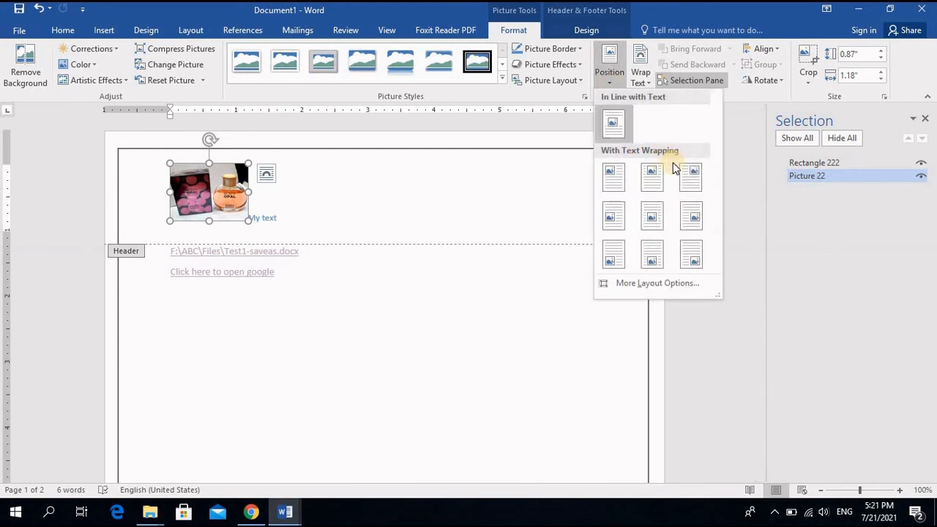
left_click_drag(552, 231, 589, 181)
scroll(574, 277, "down", 3)
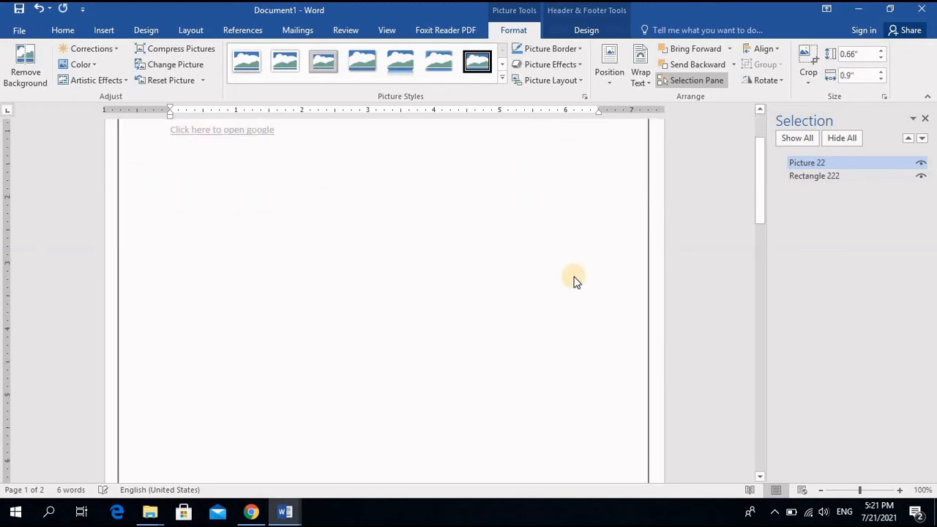
scroll(574, 282, "down", 8)
scroll(562, 260, "up", 3)
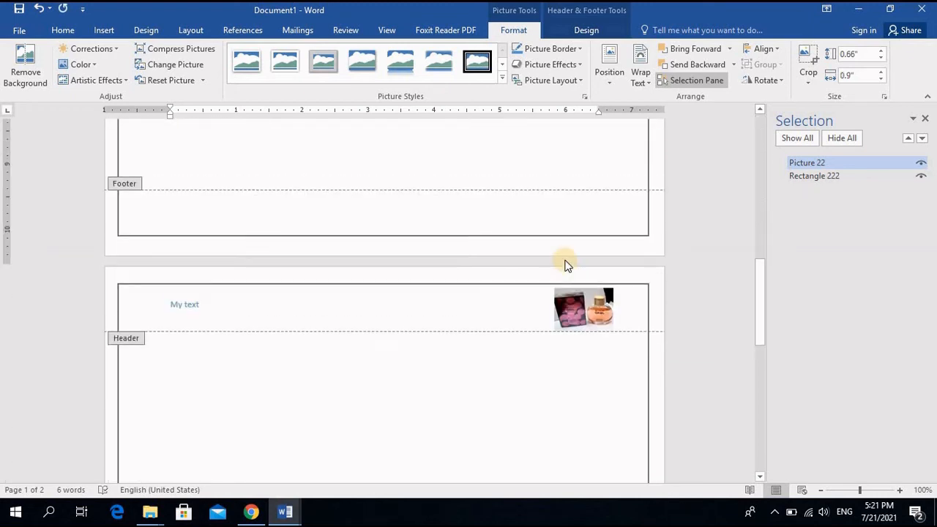
scroll(564, 262, "up", 10)
double_click(606, 233)
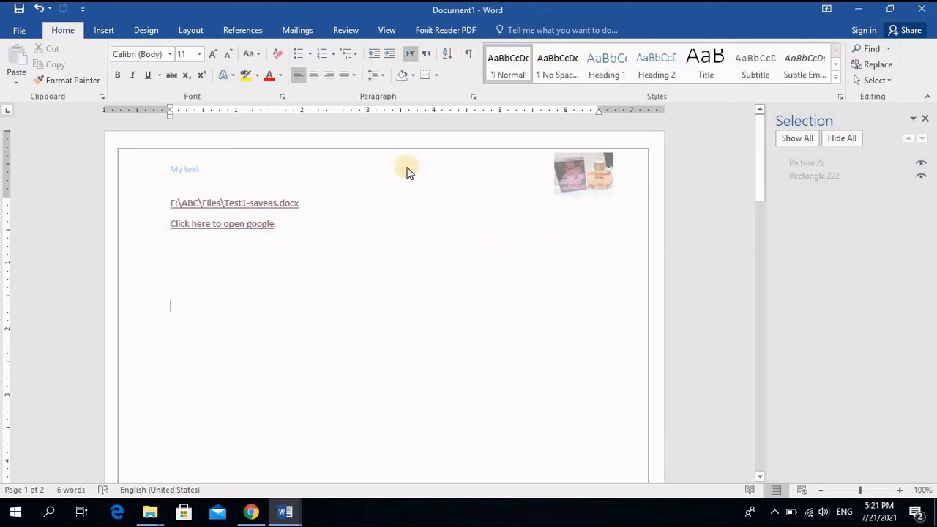
double_click(285, 171)
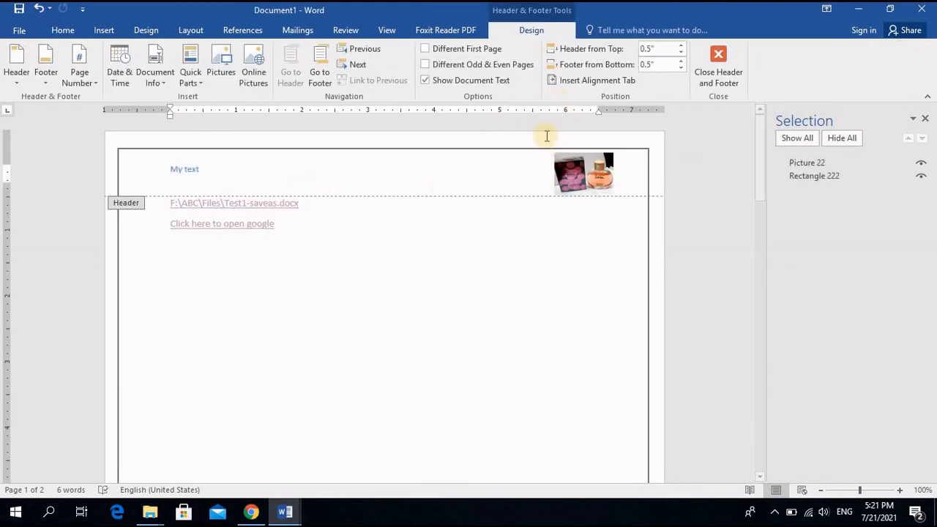
double_click(271, 245)
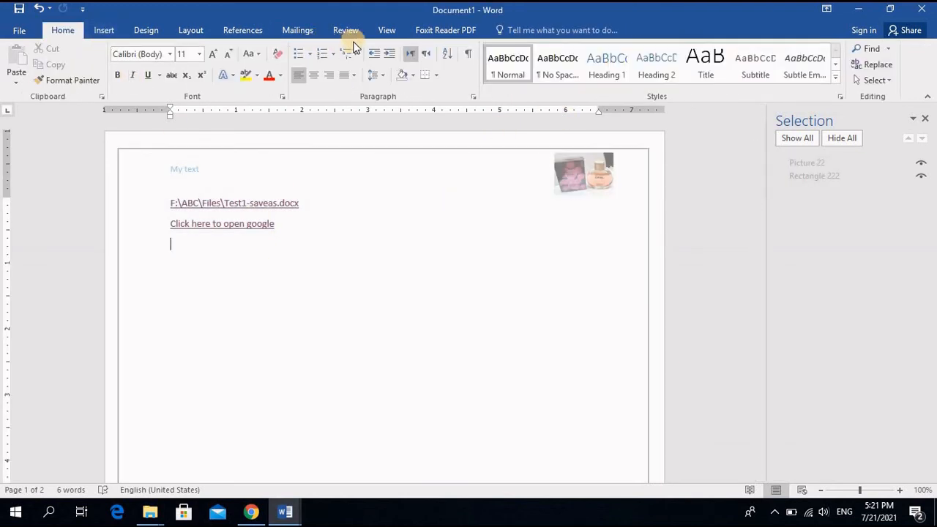
Step: Remove the header from the document
left_click(111, 30)
left_click(143, 32)
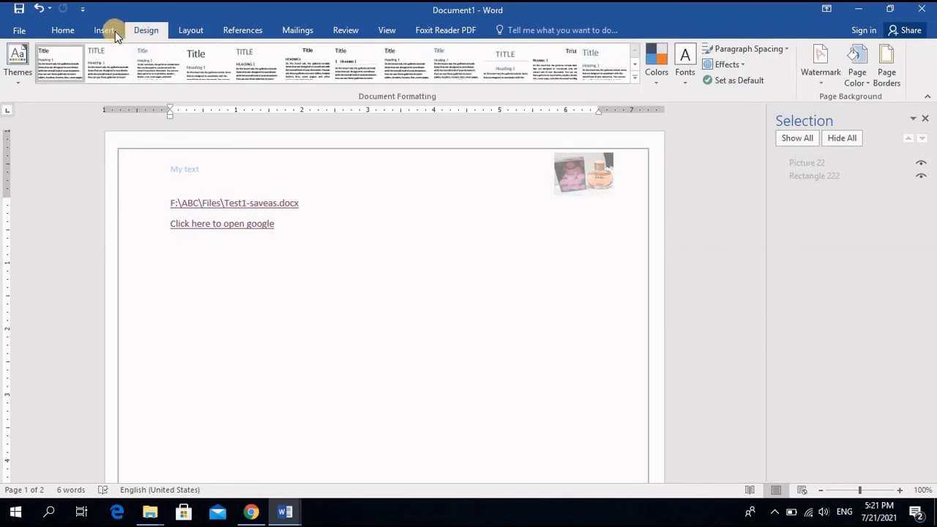
left_click(108, 30)
left_click(583, 49)
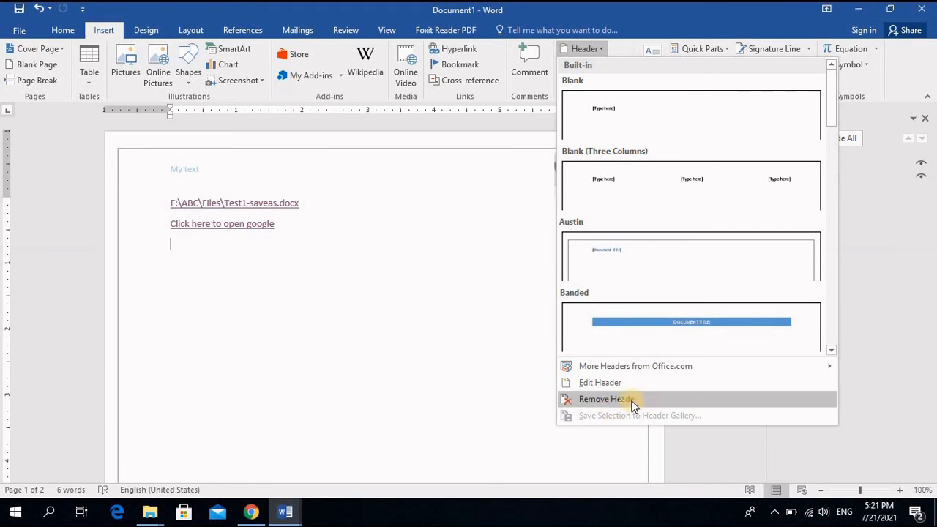
left_click(596, 396)
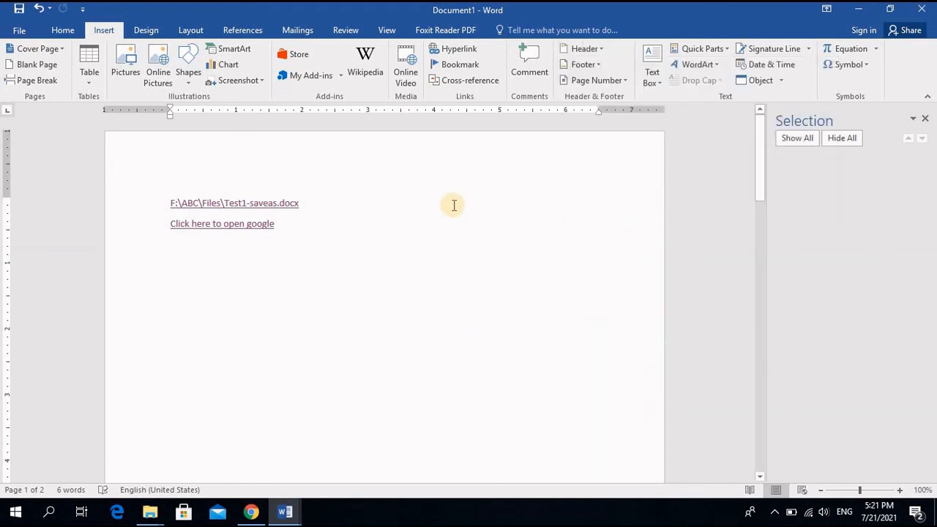
Step: Insert the built-in Austin footer, check it on both pages, and return to the document body
left_click(593, 64)
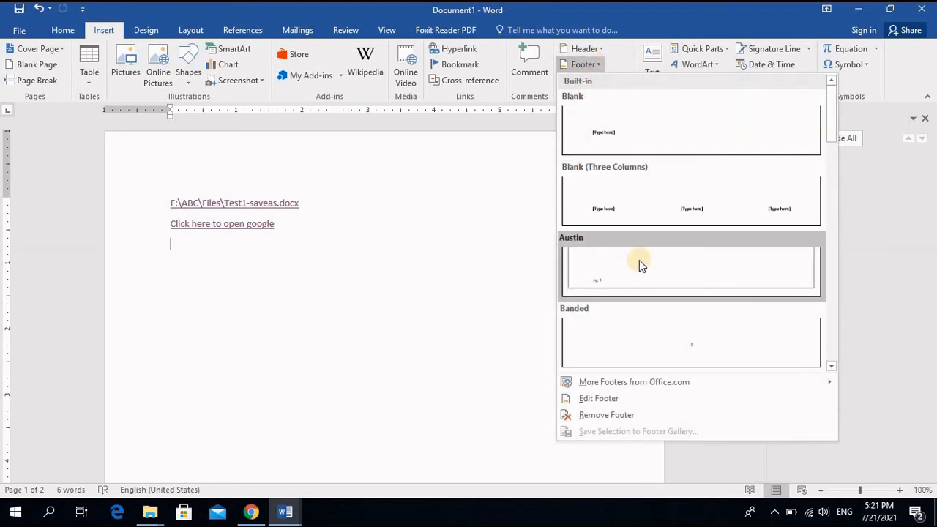
left_click(617, 272)
scroll(224, 330, "down", 3)
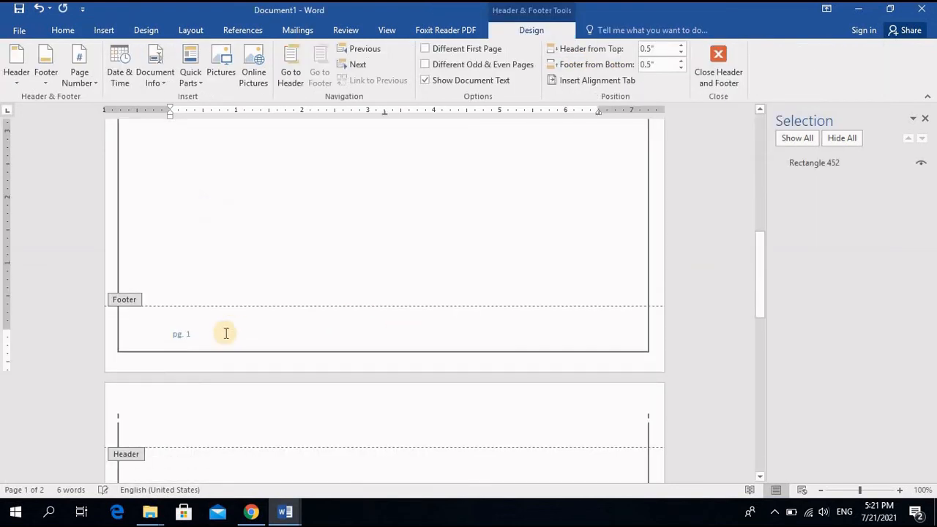
scroll(211, 337, "down", 3)
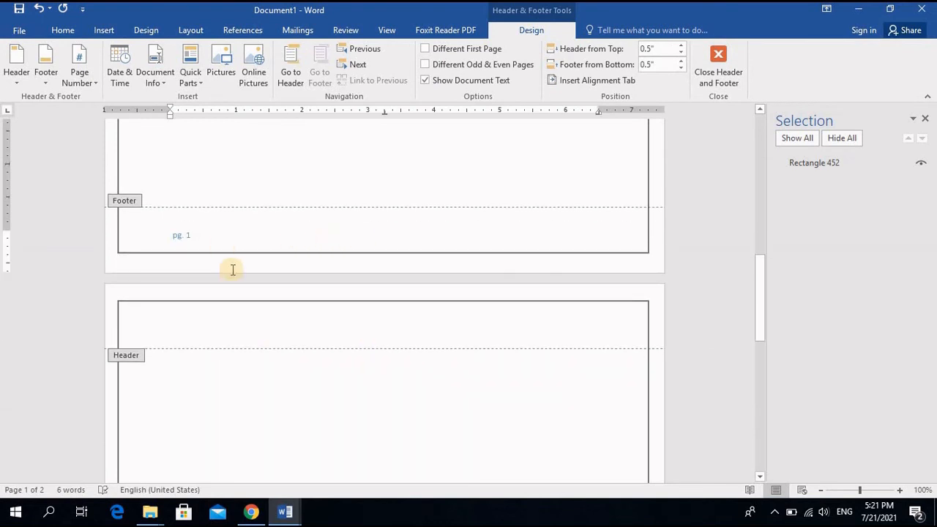
scroll(230, 268, "down", 2)
scroll(226, 305, "down", 12)
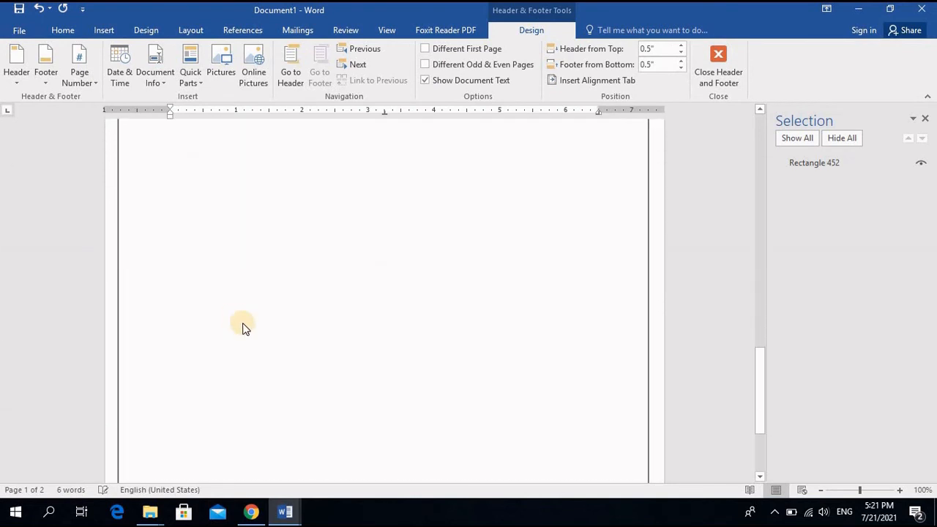
scroll(255, 391, "up", 20)
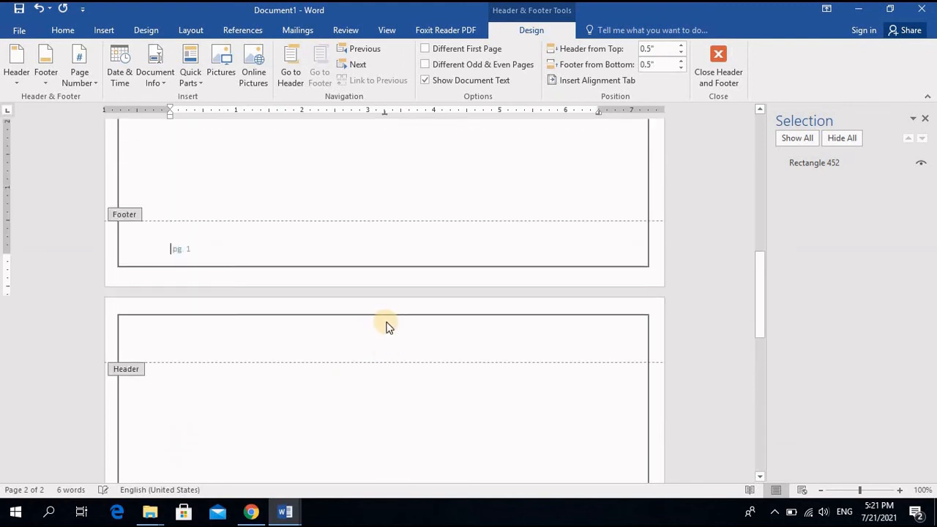
scroll(480, 355, "up", 1)
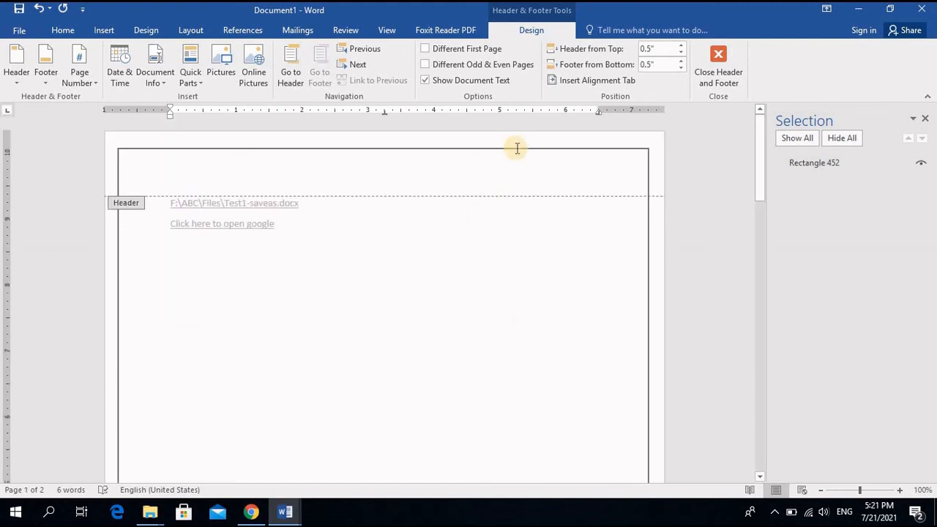
double_click(386, 292)
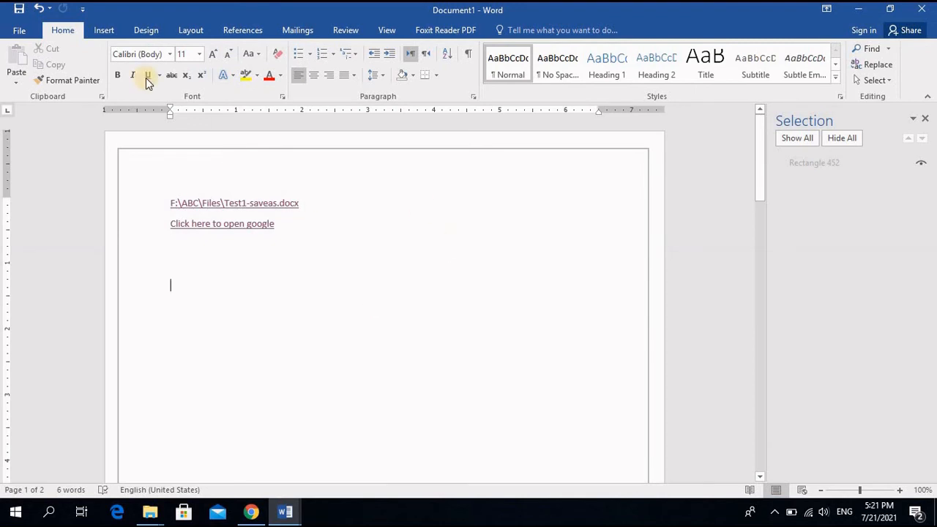
Step: Open the existing page footer for editing and look over the first page from footer to header
left_click(98, 31)
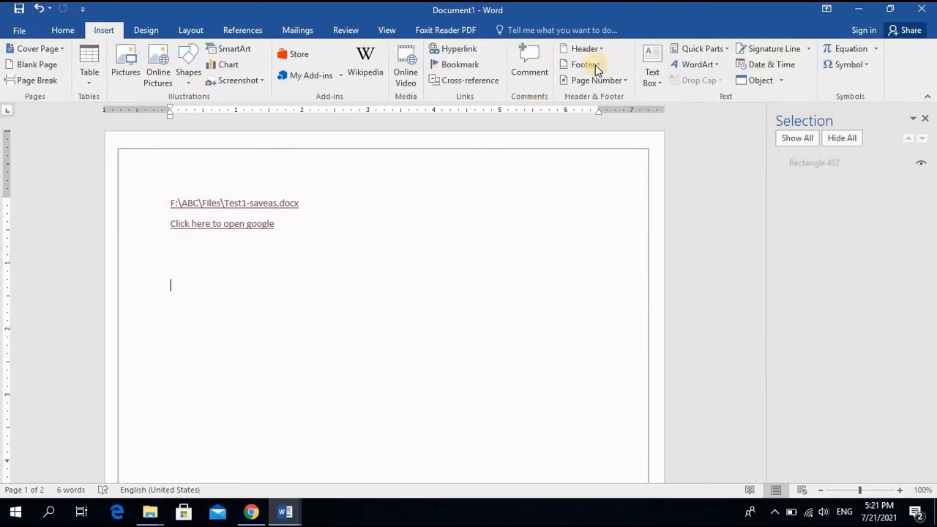
left_click(596, 68)
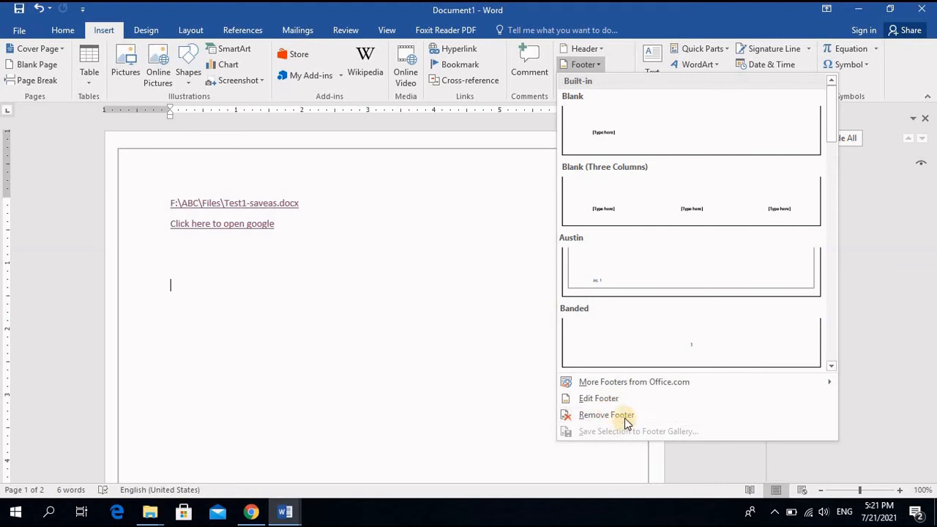
left_click(611, 398)
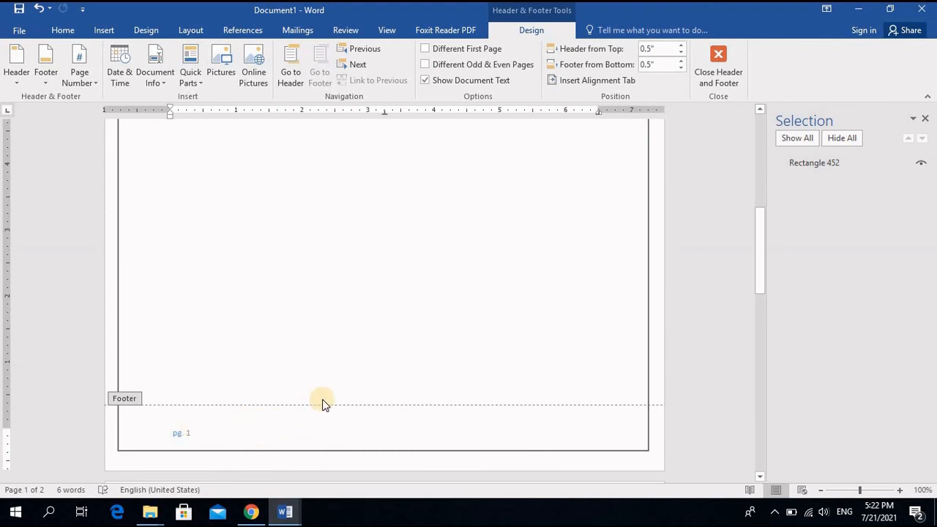
scroll(326, 405, "up", 10)
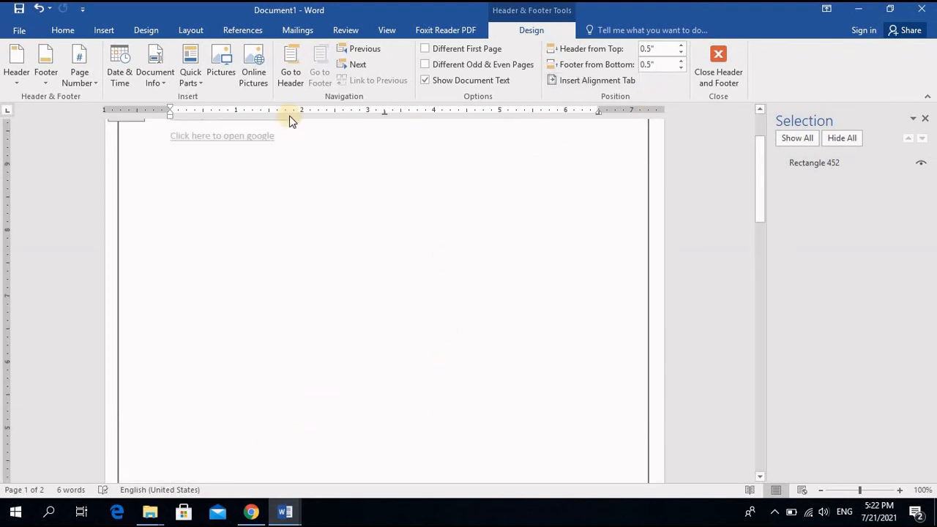
scroll(290, 117, "up", 1)
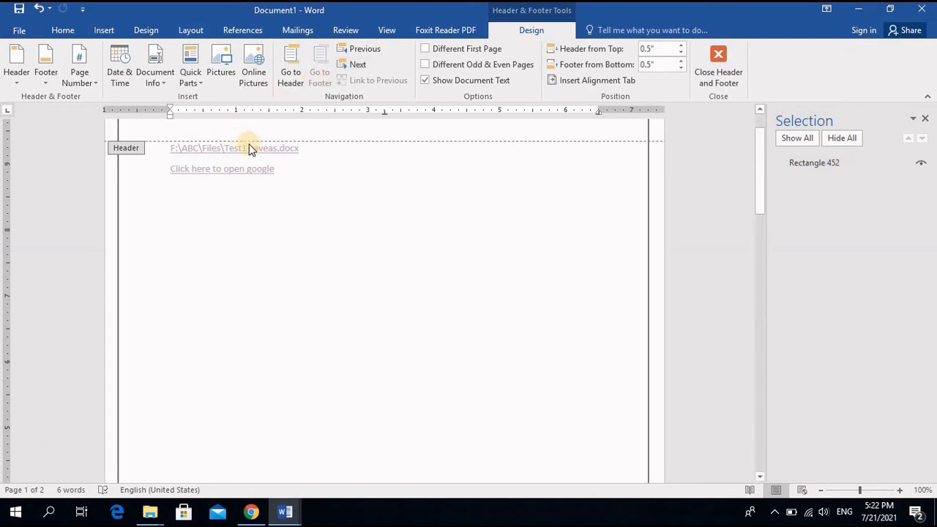
Step: Remove the footer from the document and return to the document body at the start of page 1
left_click(101, 31)
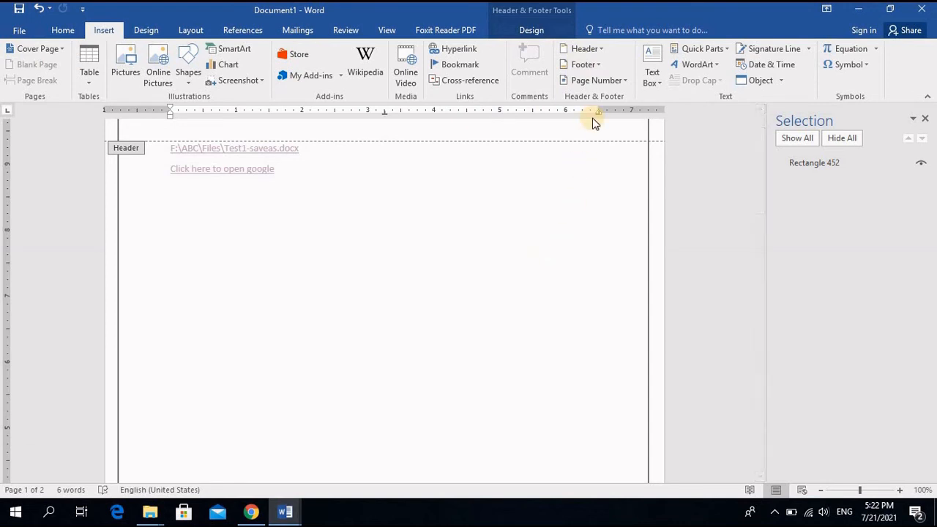
left_click(591, 65)
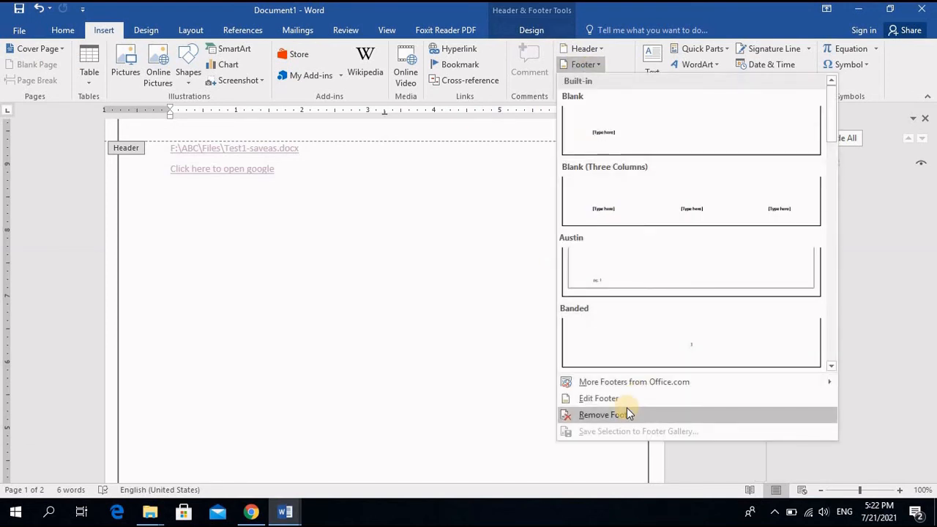
left_click(628, 415)
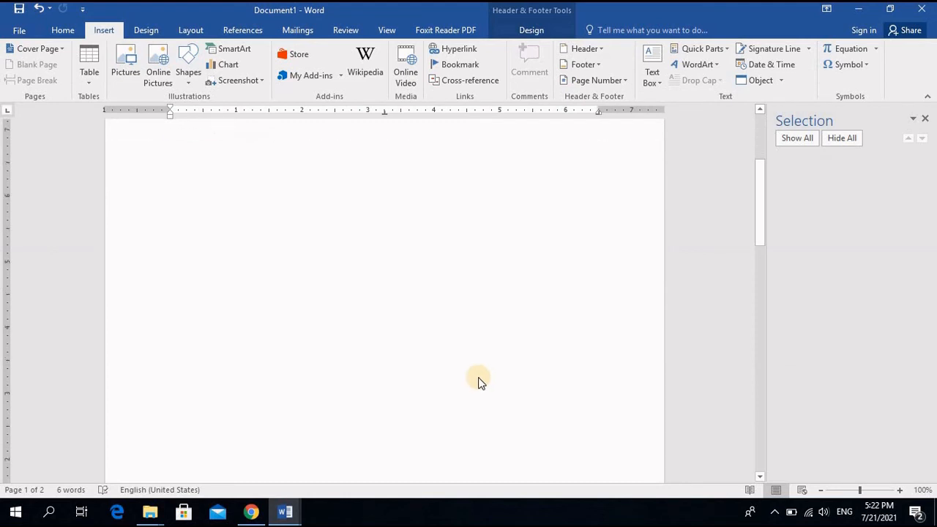
scroll(448, 234, "up", 5)
double_click(443, 286)
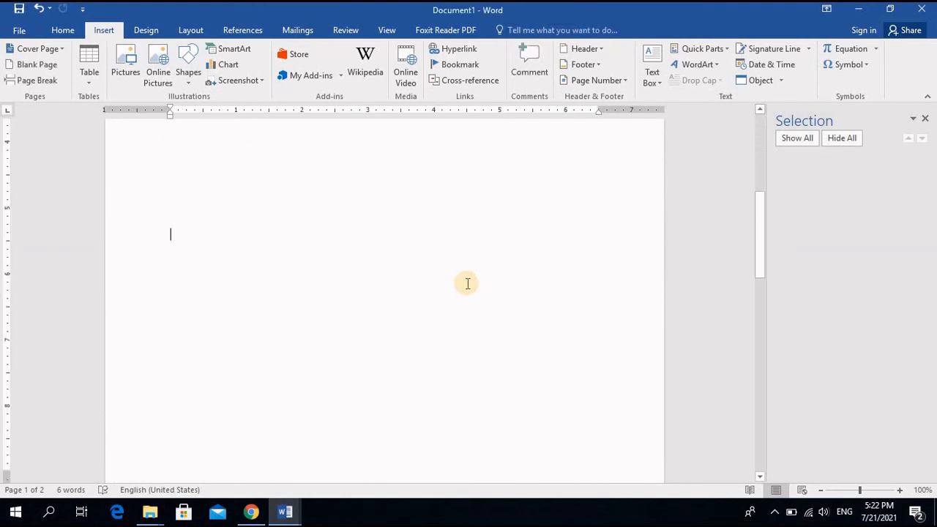
scroll(498, 249, "up", 5)
scroll(549, 210, "up", 2)
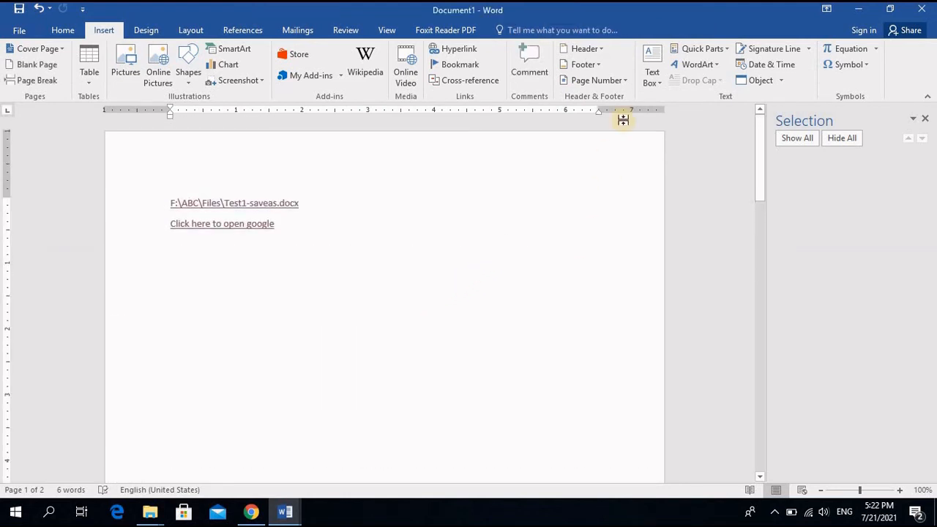
Step: Add page numbers at the top of the page in the Plain Number 1 style and check them on both pages
left_click(622, 80)
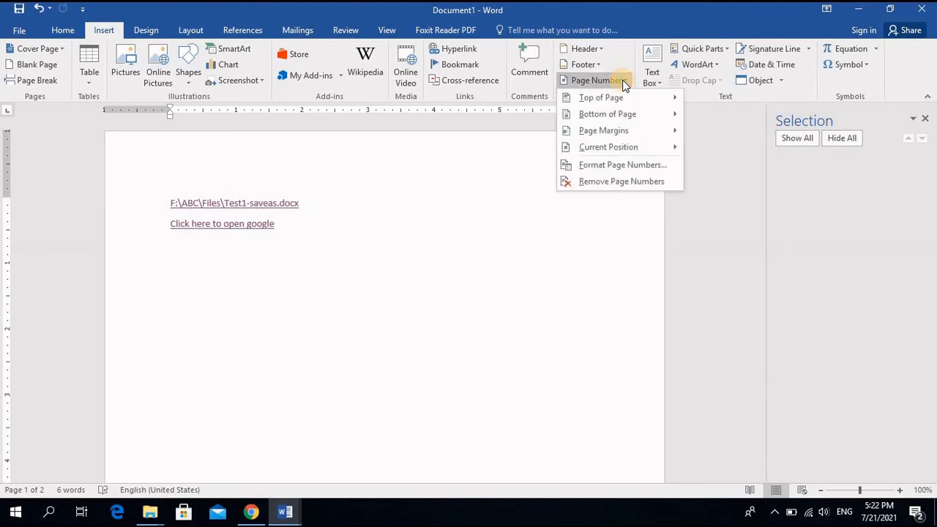
mouse_move(619, 93)
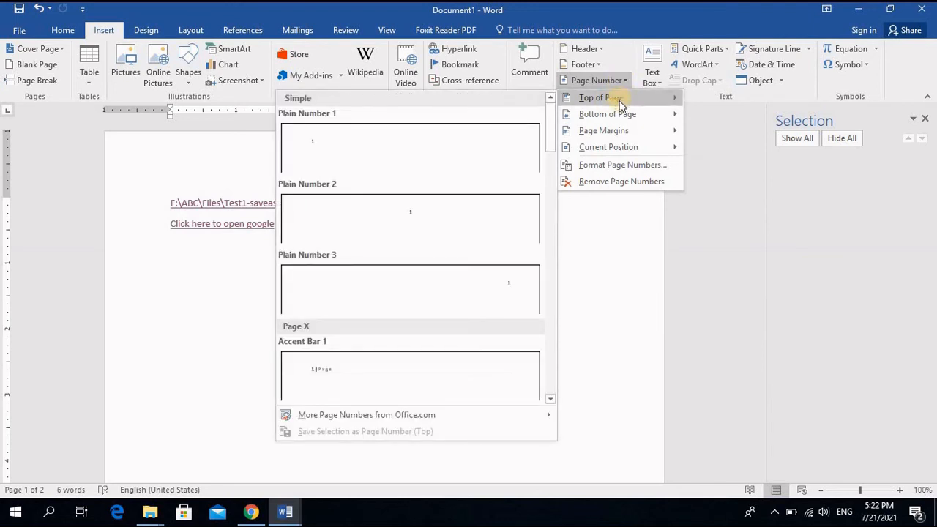
mouse_move(622, 118)
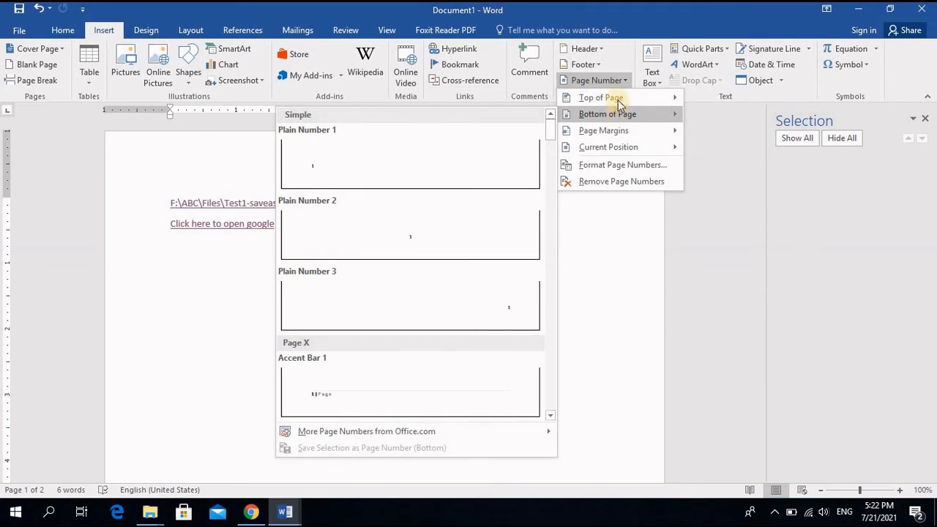
left_click(433, 159)
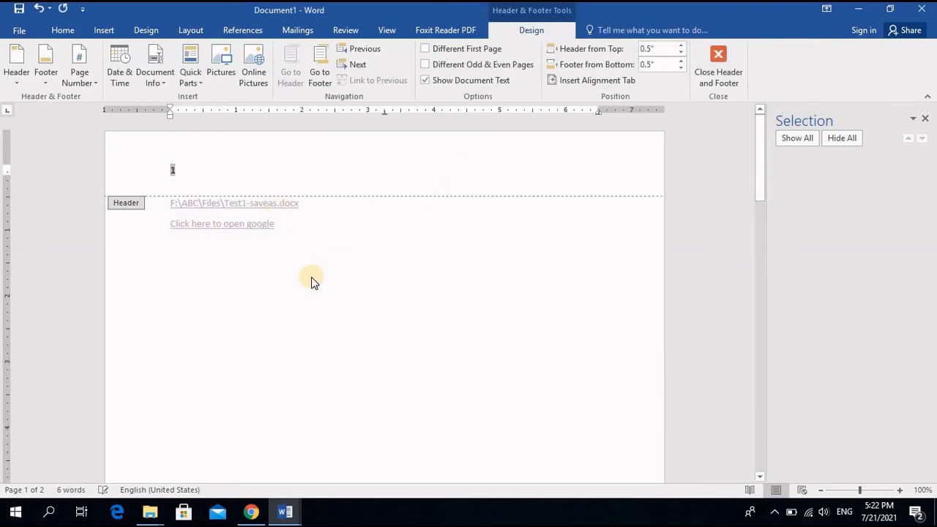
scroll(311, 277, "down", 15)
scroll(424, 289, "up", 4)
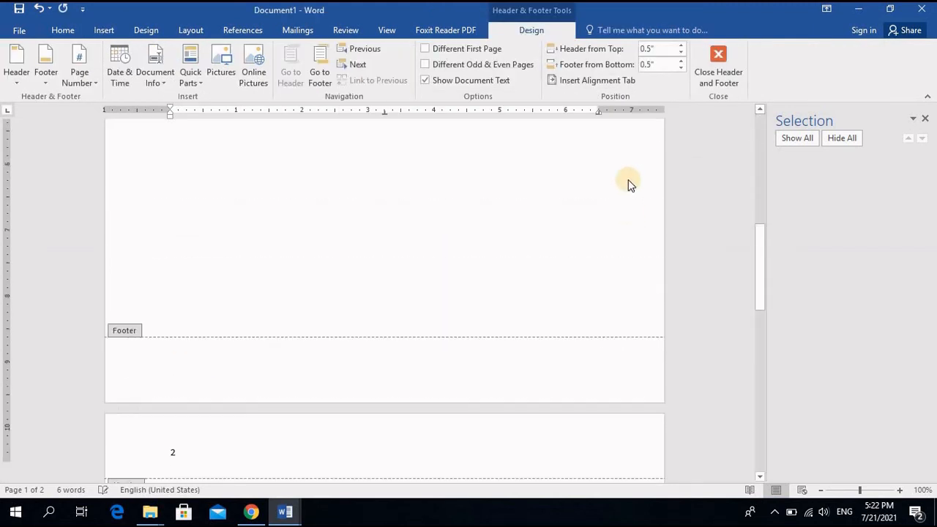
scroll(388, 161, "up", 4)
scroll(374, 273, "up", 4)
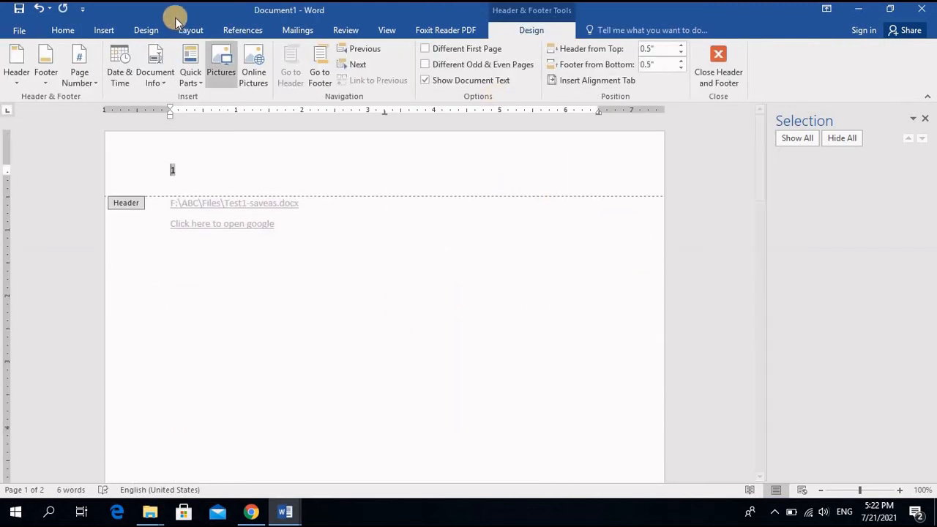
Step: Change the page number format to a, b, c, … and check the numbering on both pages
left_click(104, 30)
left_click(586, 80)
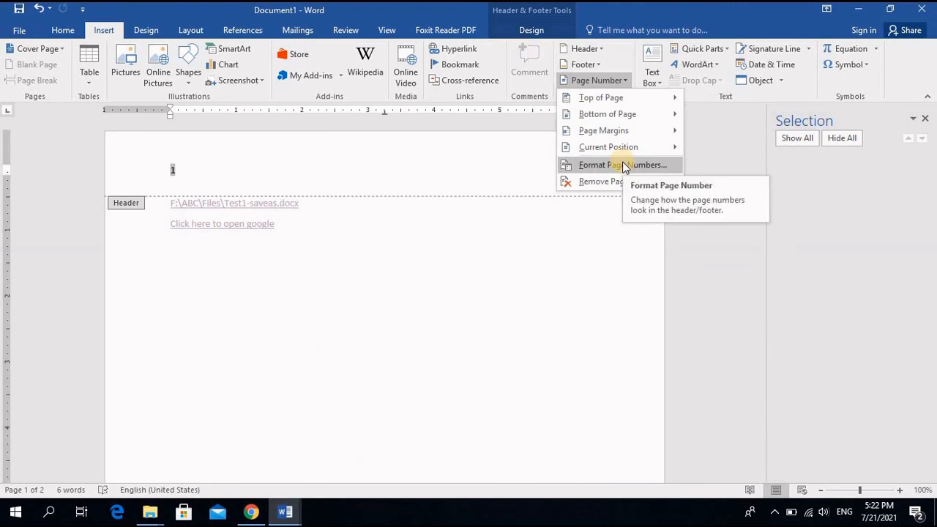
left_click(624, 165)
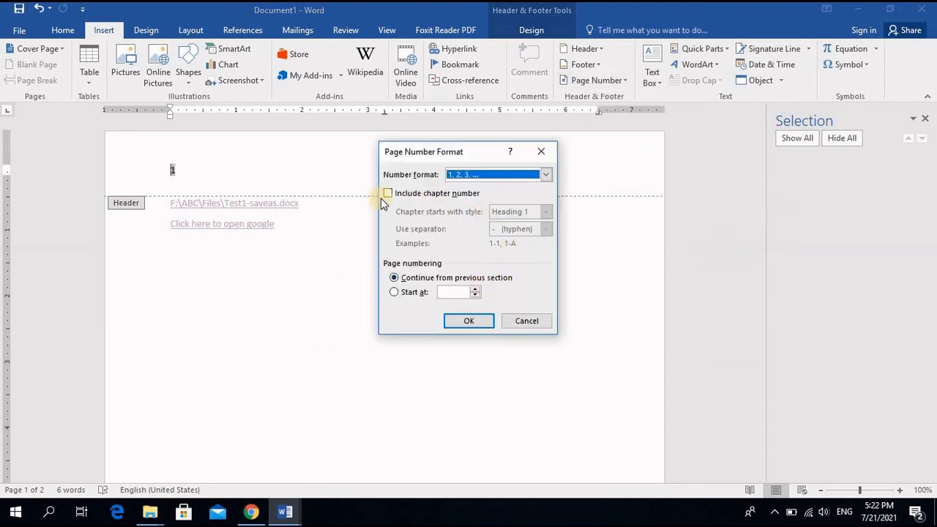
left_click(482, 175)
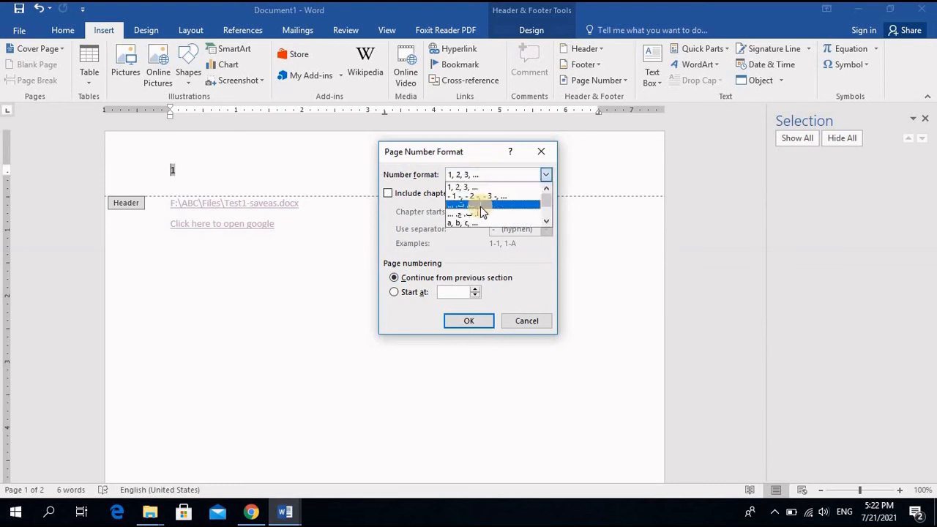
scroll(481, 212, "down", 1)
left_click(475, 207)
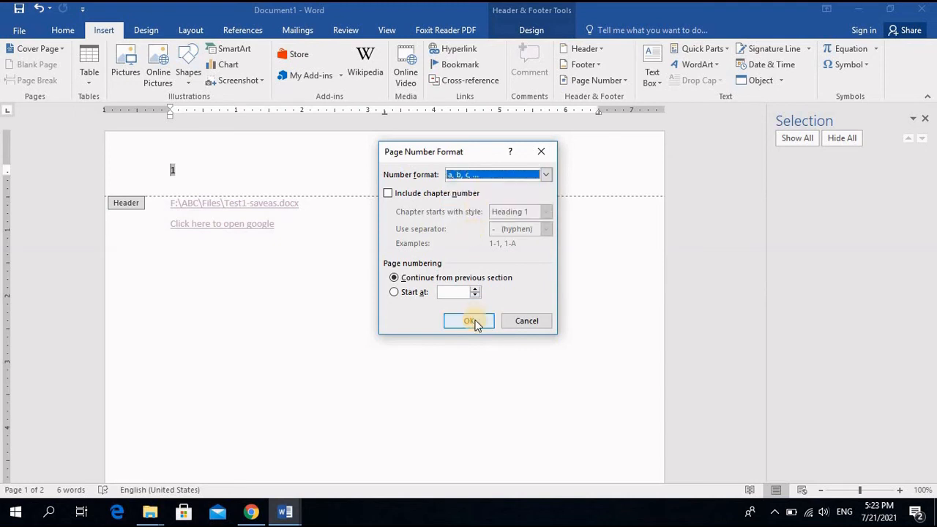
key("Return")
scroll(194, 341, "down", 2)
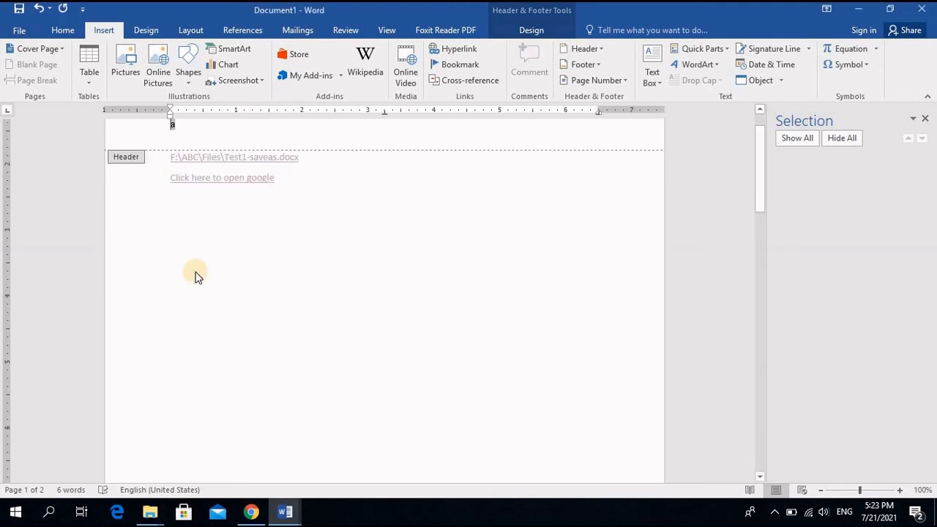
scroll(197, 380, "down", 5)
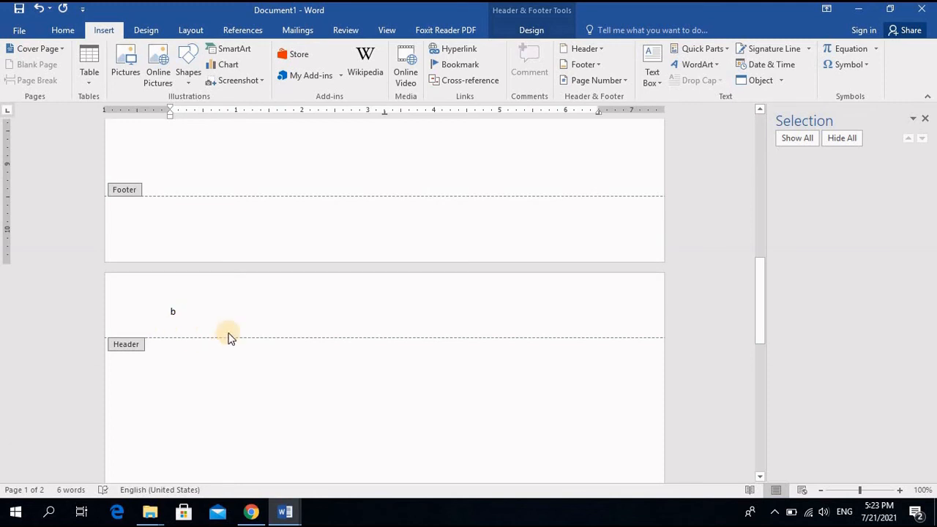
scroll(410, 344, "up", 4)
scroll(447, 345, "down", 3)
scroll(447, 345, "up", 1)
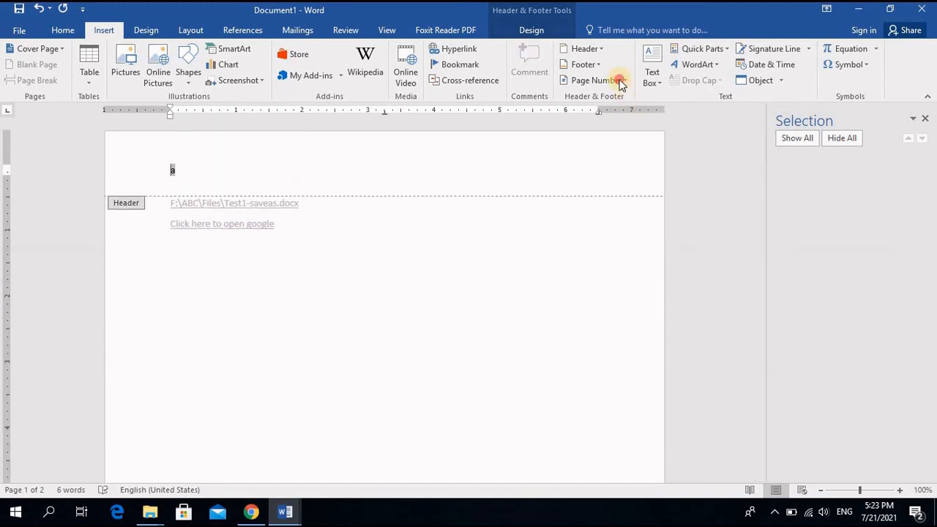
left_click(617, 79)
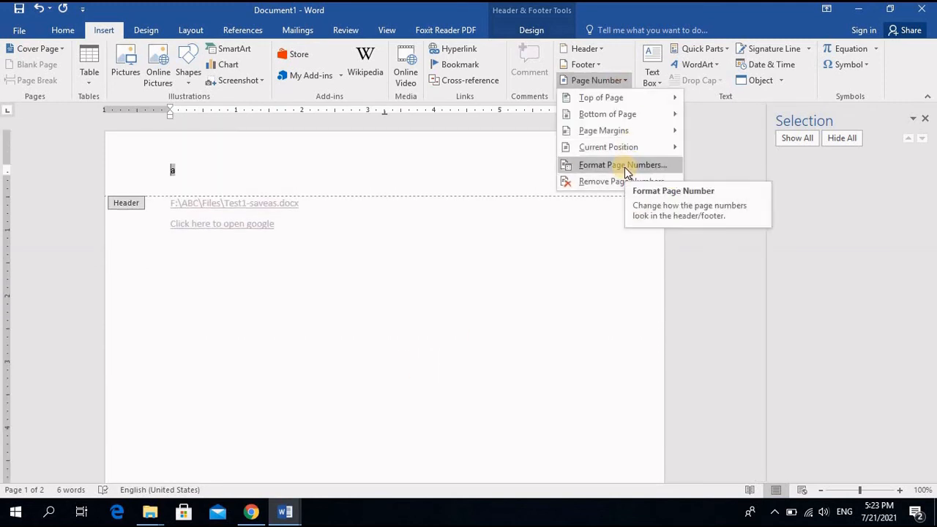
left_click(625, 167)
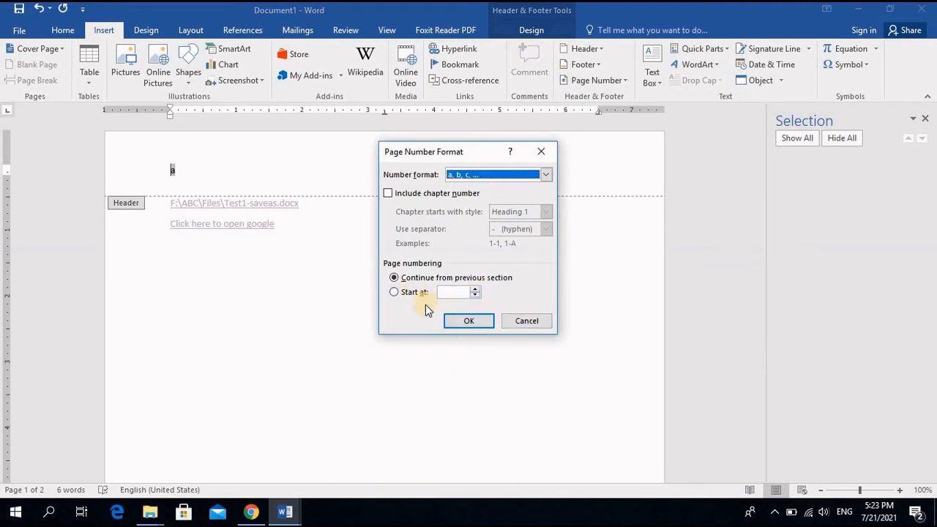
left_click(476, 290)
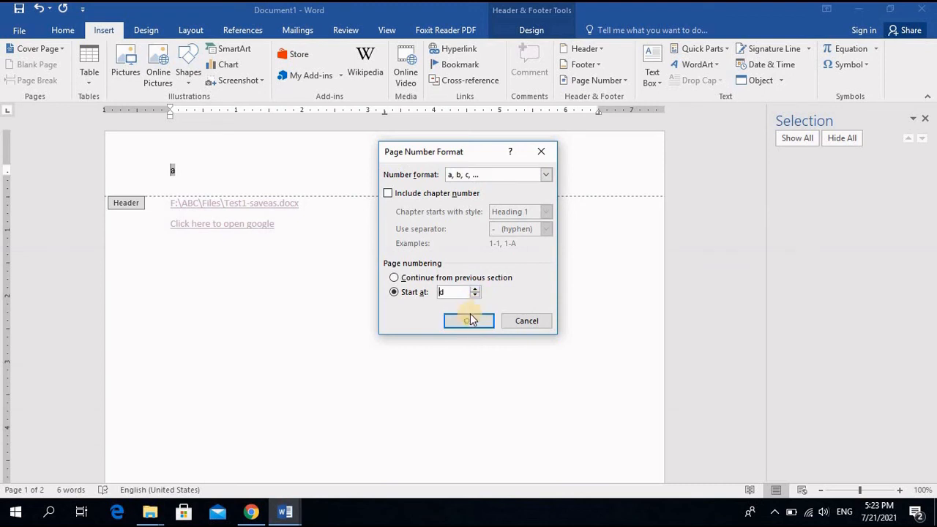
left_click(420, 278)
left_click(526, 321)
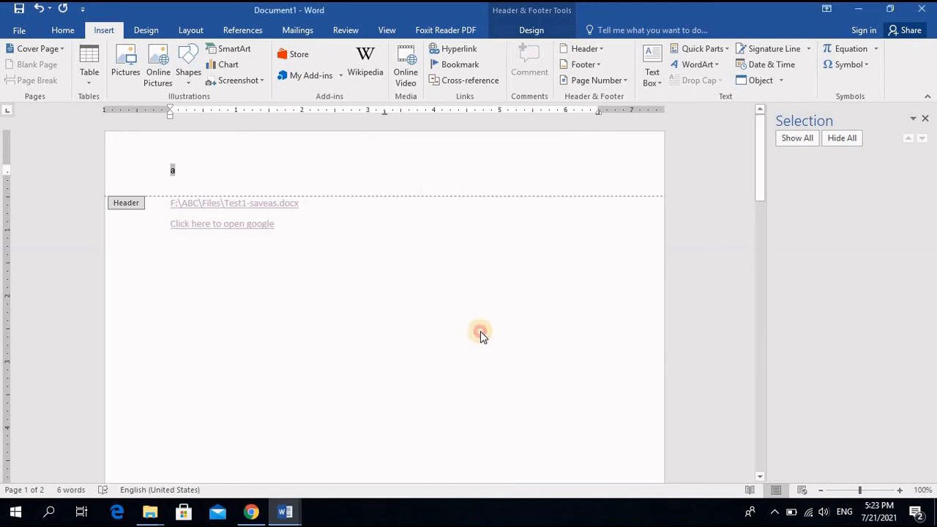
Step: Leave the header, insert the built-in Facet Quote text box, and move it up to the right side below the hyperlinks
double_click(269, 244)
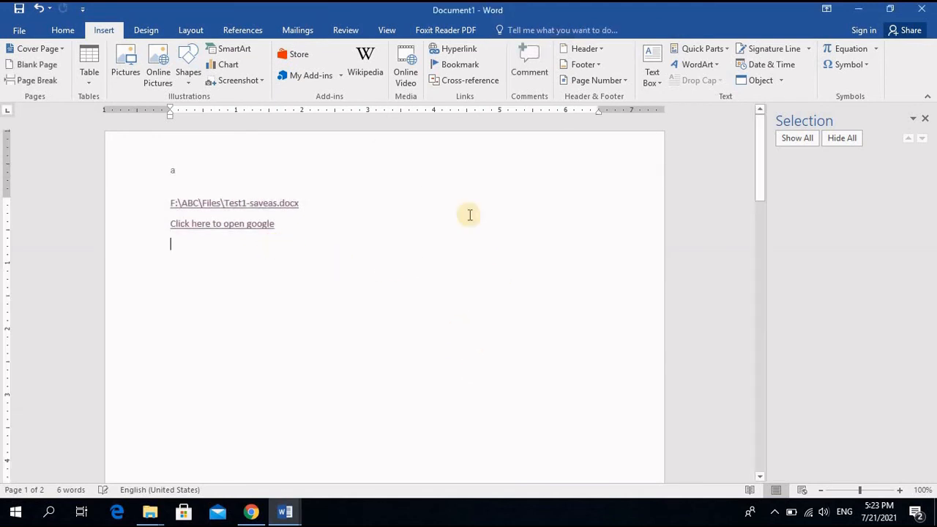
left_click(657, 78)
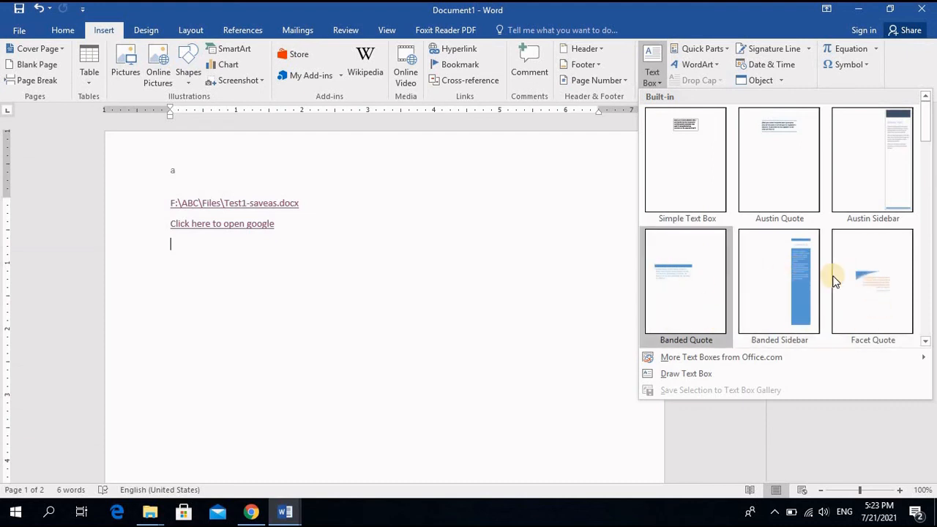
left_click(867, 286)
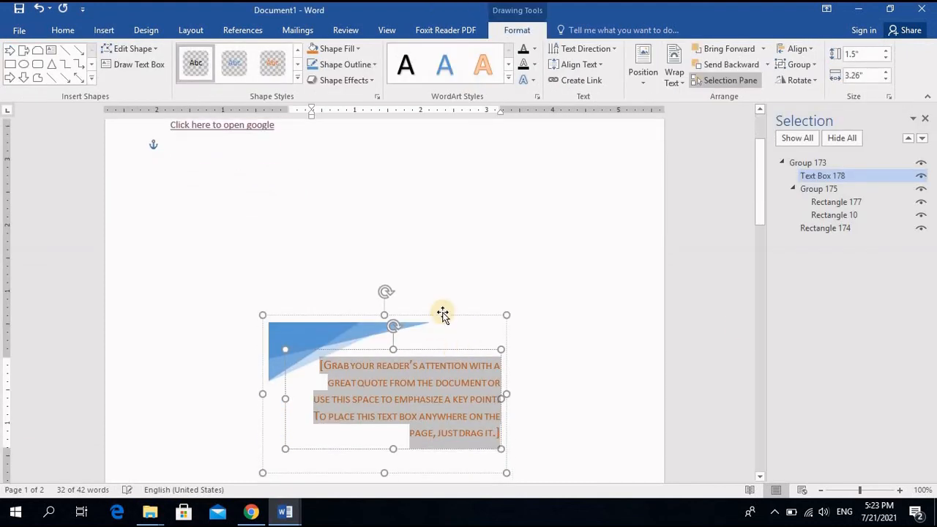
left_click_drag(444, 318, 550, 166)
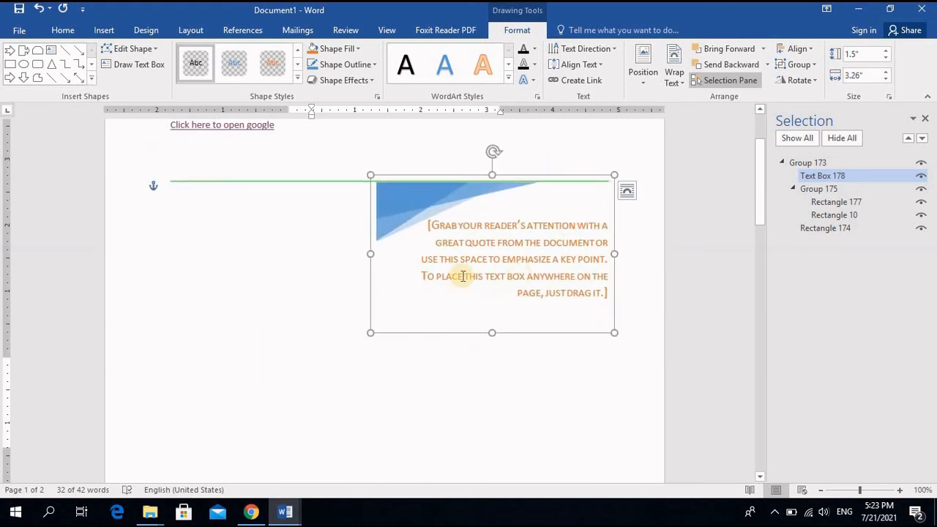
scroll(520, 282, "up", 3)
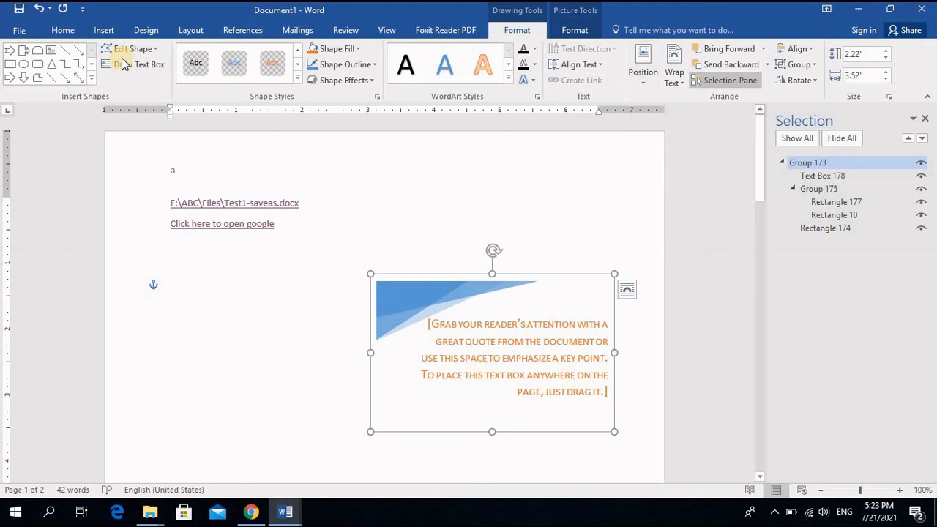
Step: Insert a built-in Simple Text Box and place it below the hyperlinks, to the left of the Facet Quote box
left_click(107, 33)
left_click(651, 80)
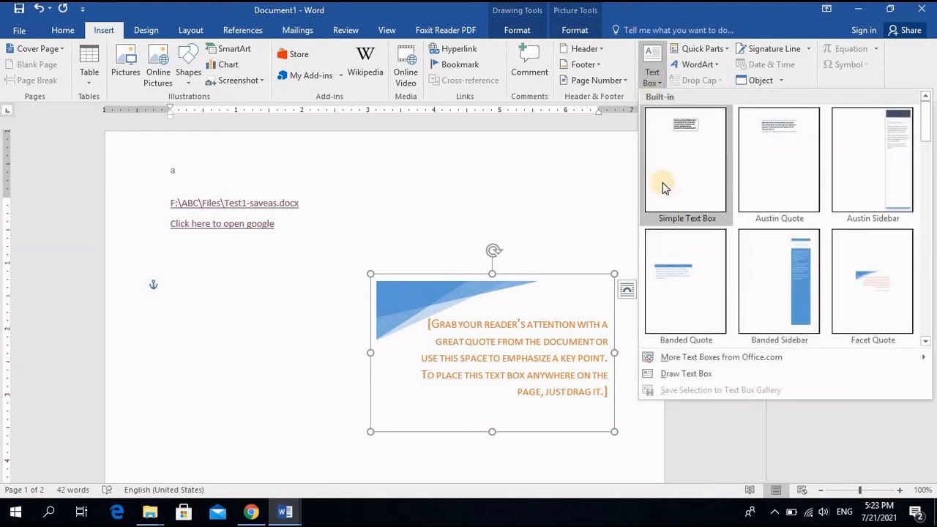
left_click(674, 160)
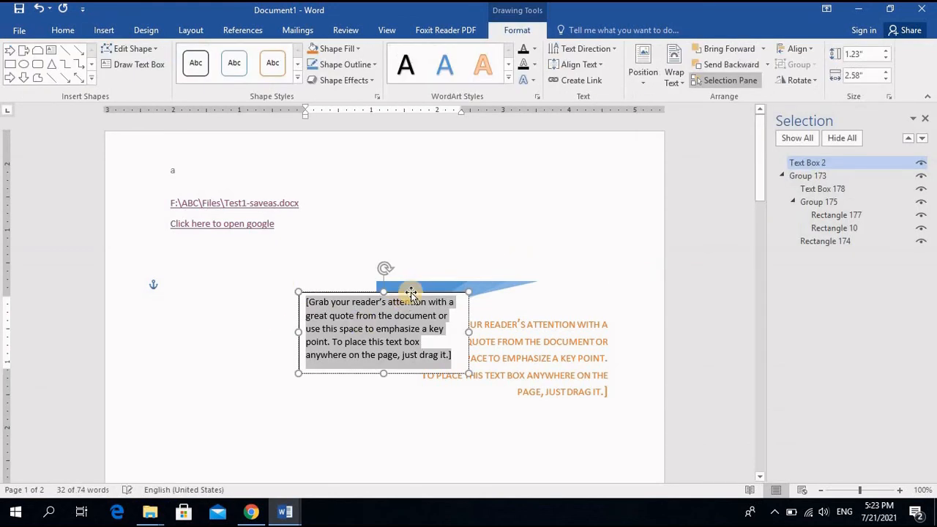
left_click_drag(366, 303, 222, 290)
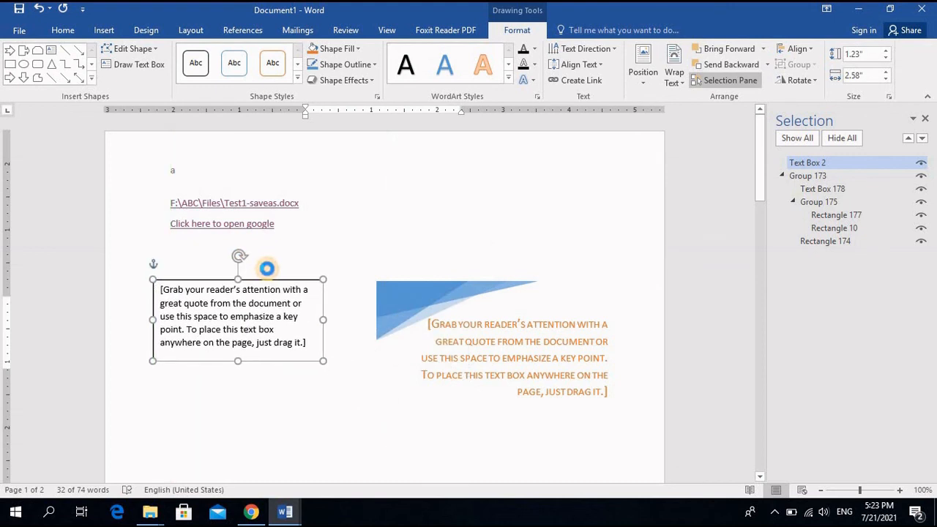
Step: Apply the solid orange theme shape style with white text to the Simple Text Box below the hyperlinks
left_click_drag(317, 344, 196, 298)
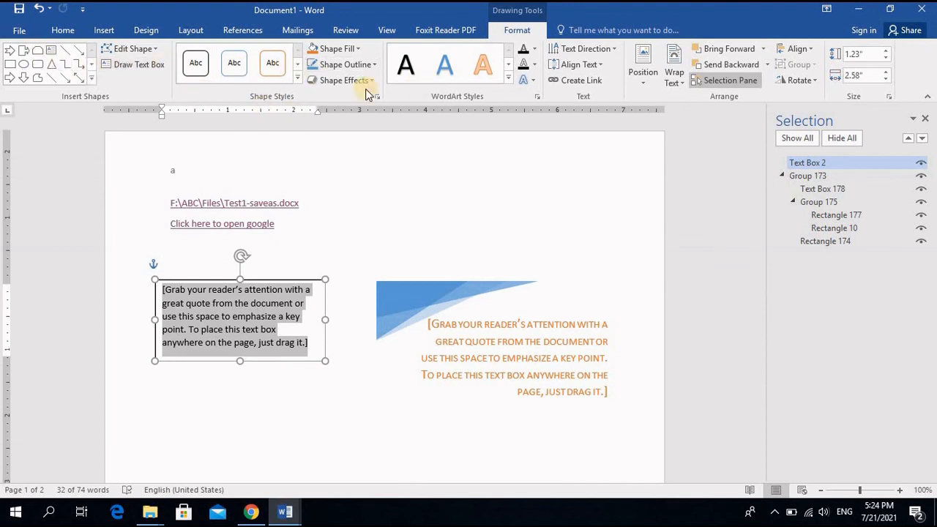
left_click(299, 79)
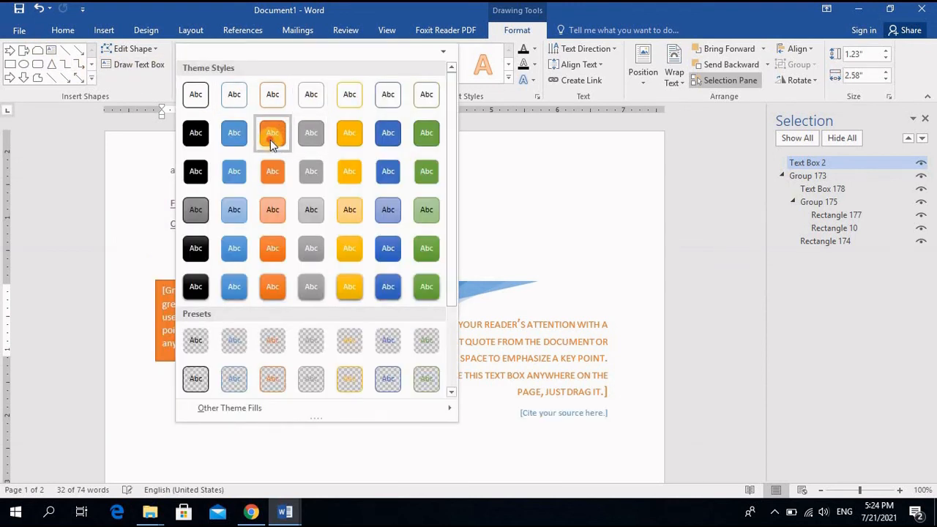
left_click(271, 137)
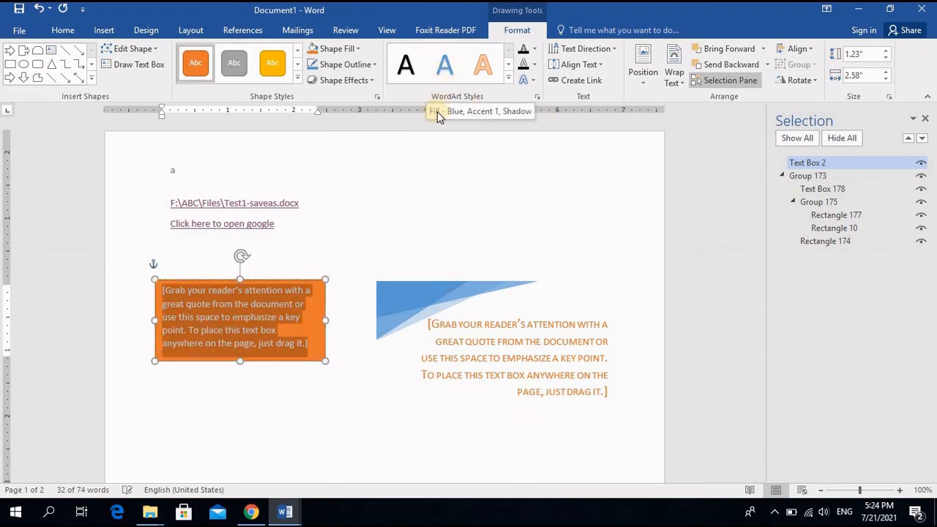
left_click(363, 268)
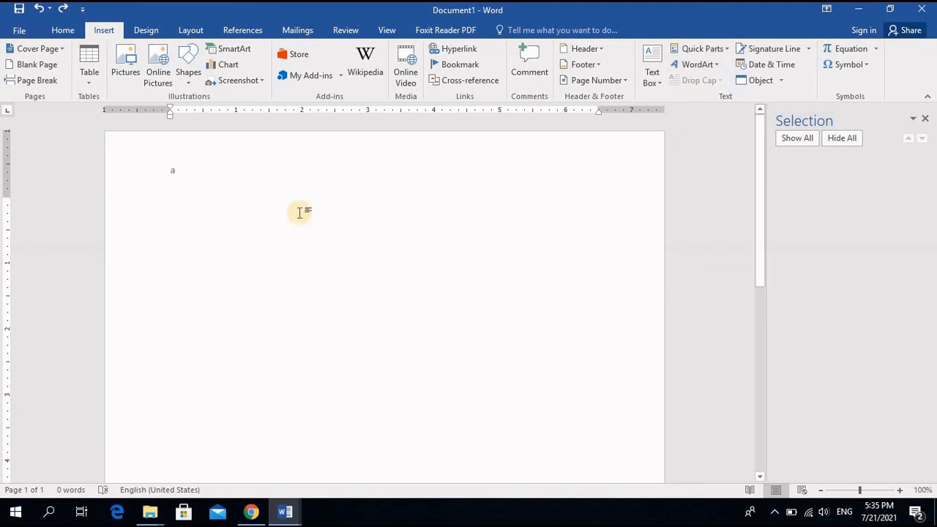
Step: Enter "Iasu juia dhuia" in the empty document and insert the Company E-mail document property after it
type("lasu jui")
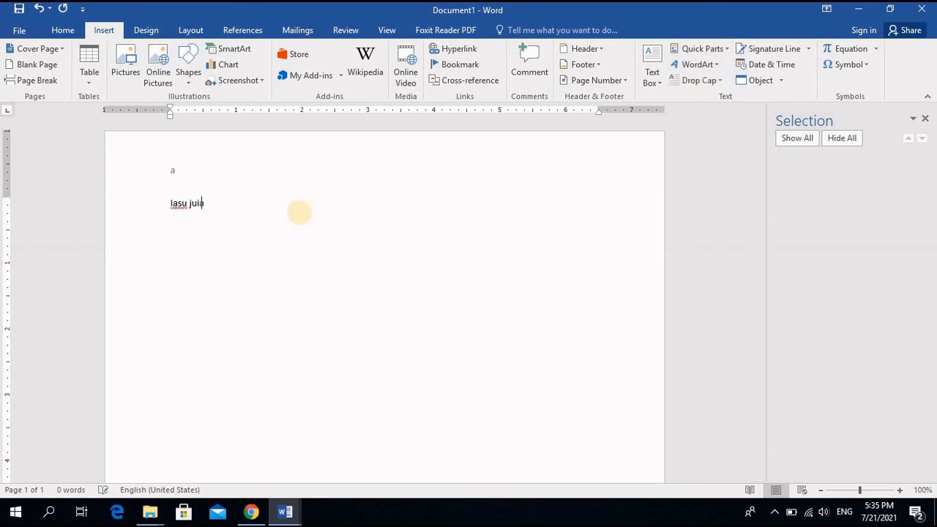
type("a dhuia")
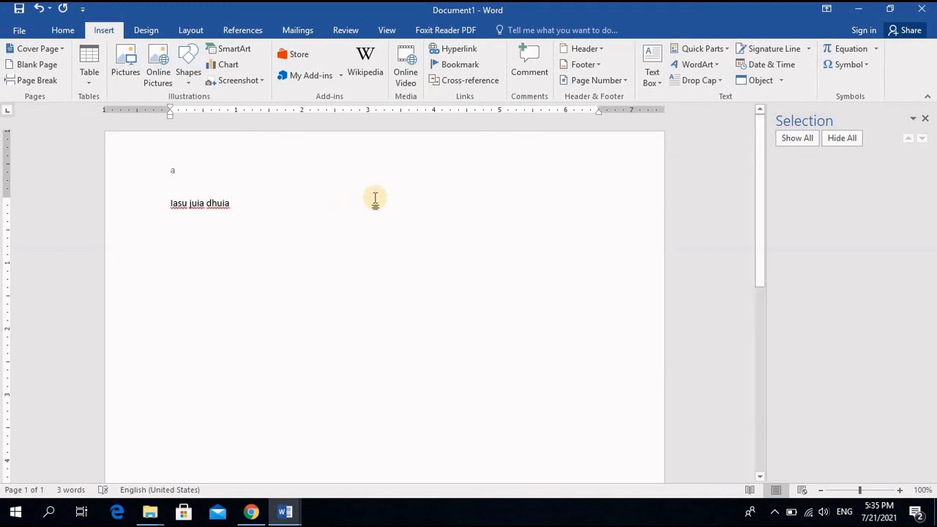
left_click(716, 49)
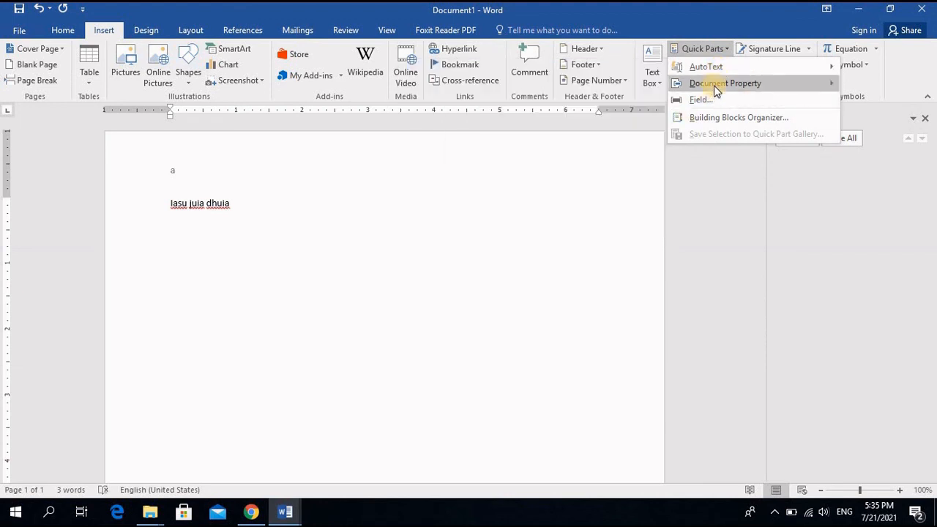
mouse_move(713, 85)
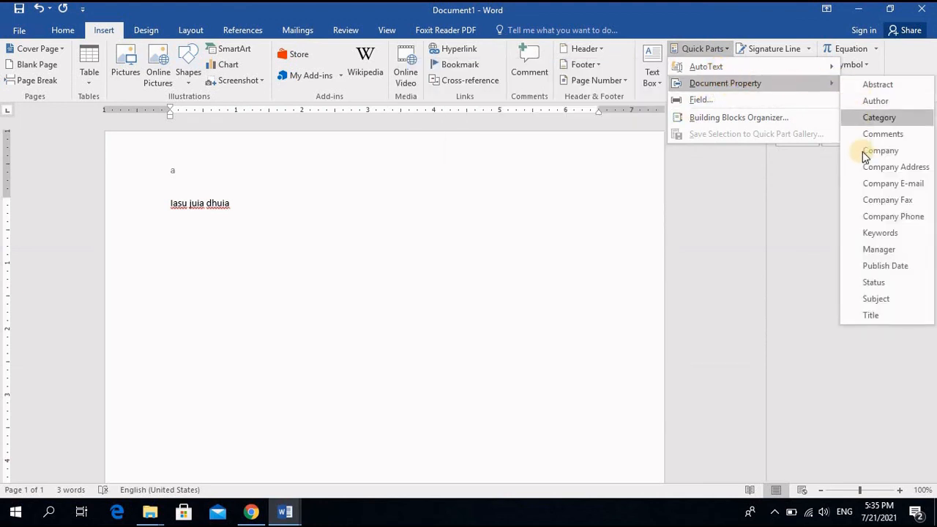
left_click(886, 184)
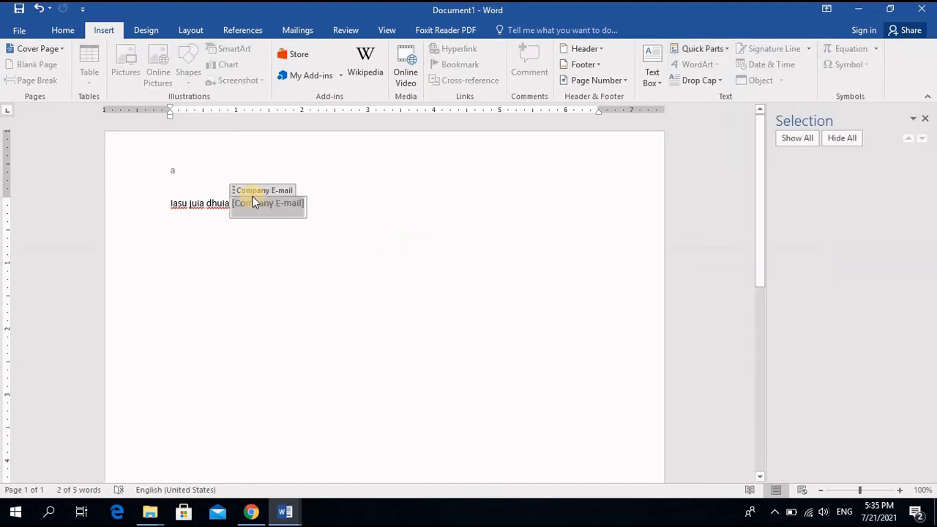
left_click(328, 207)
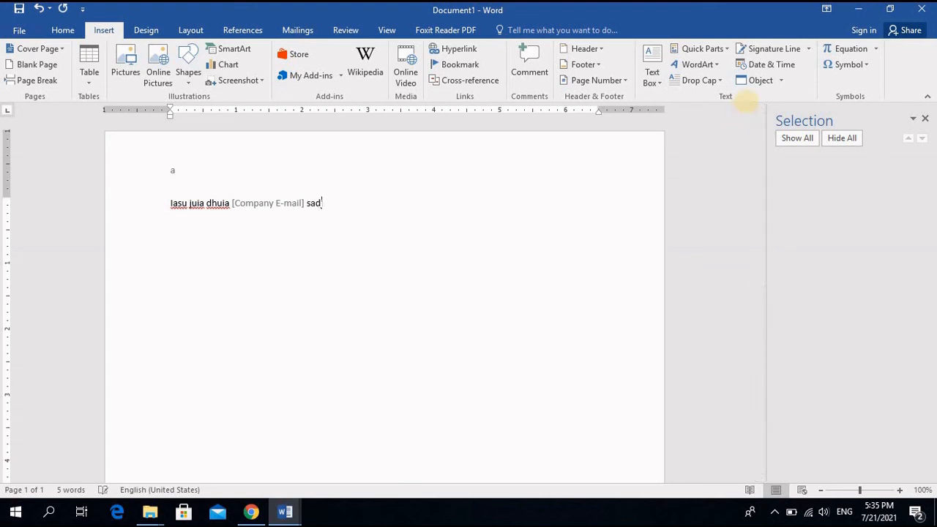
Step: Continue the line with "sadj hadsh" and insert the Publish Date document property after it
type("sadj hadsh")
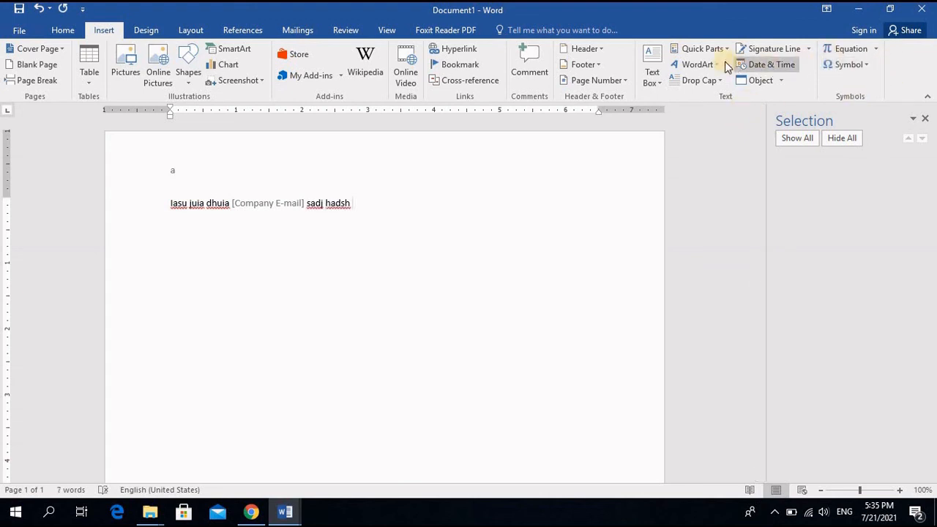
left_click(701, 48)
mouse_move(752, 86)
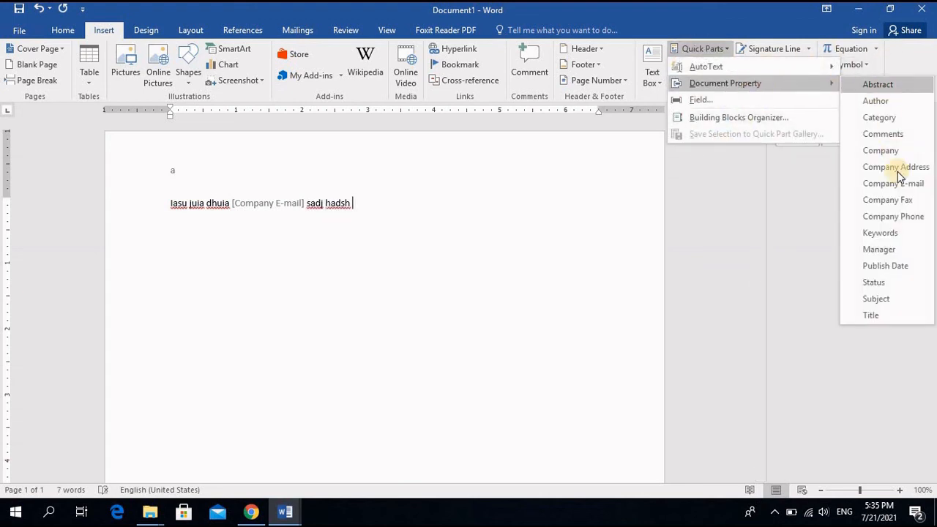
left_click(893, 265)
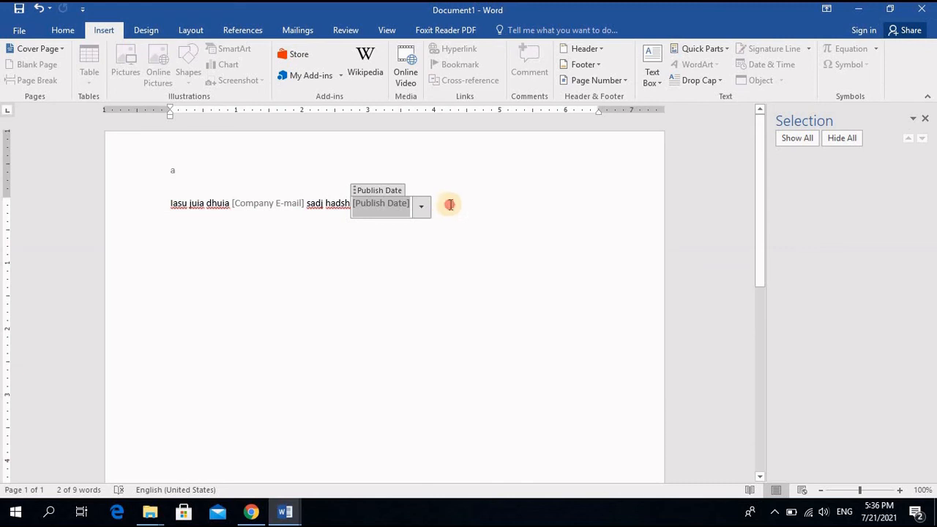
left_click(445, 212)
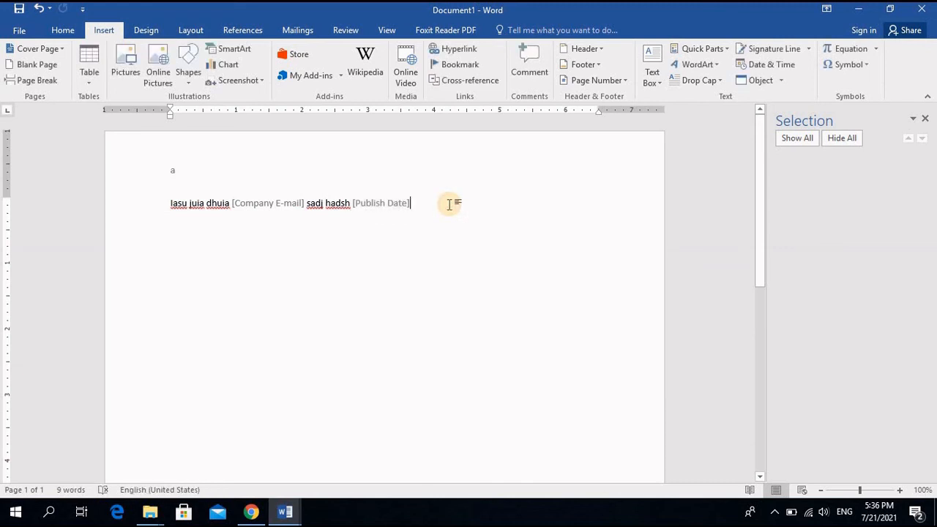
Step: Insert WordArt in the blue style from the third row below the text line, reading "osidjfoisjfidosj"
left_click(712, 65)
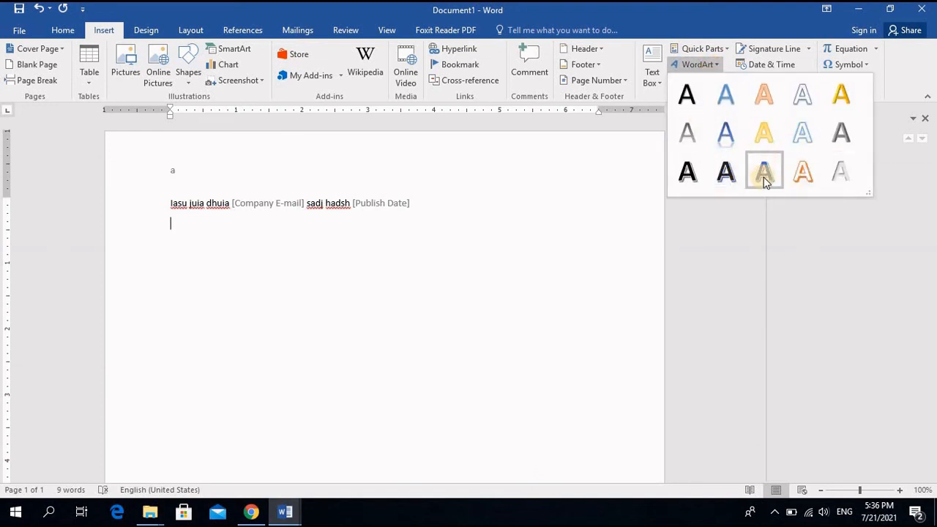
left_click(764, 171)
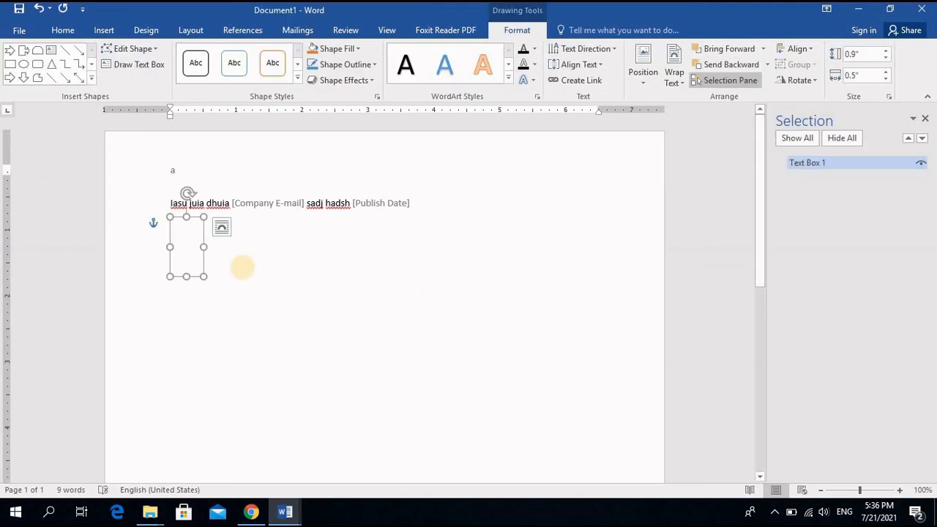
type("osidjfoisjfidosj")
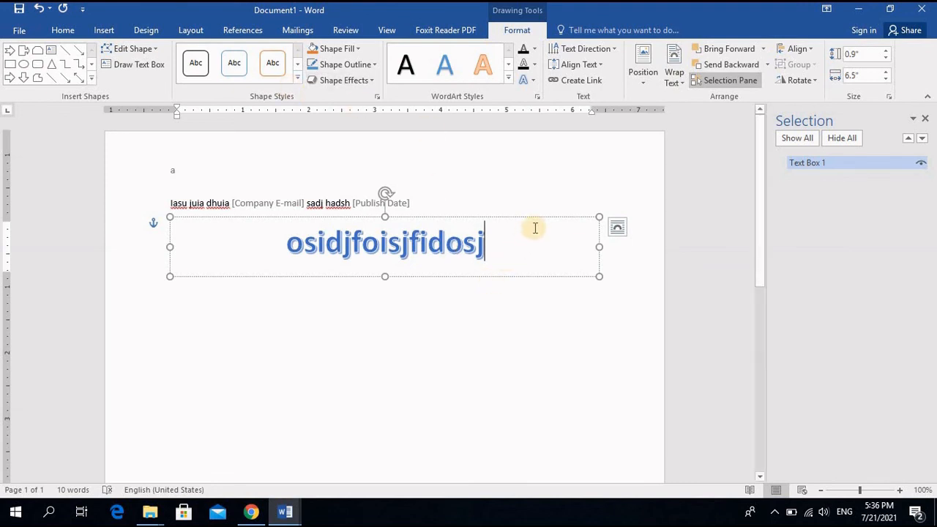
left_click(539, 293)
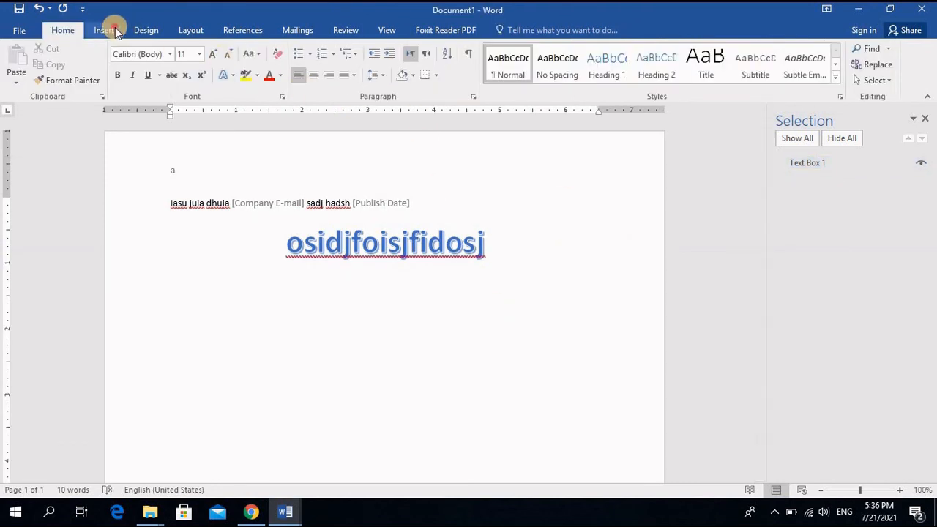
Step: Delete all the body content and generate one paragraph of sample text with =rand(1)
left_click(106, 30)
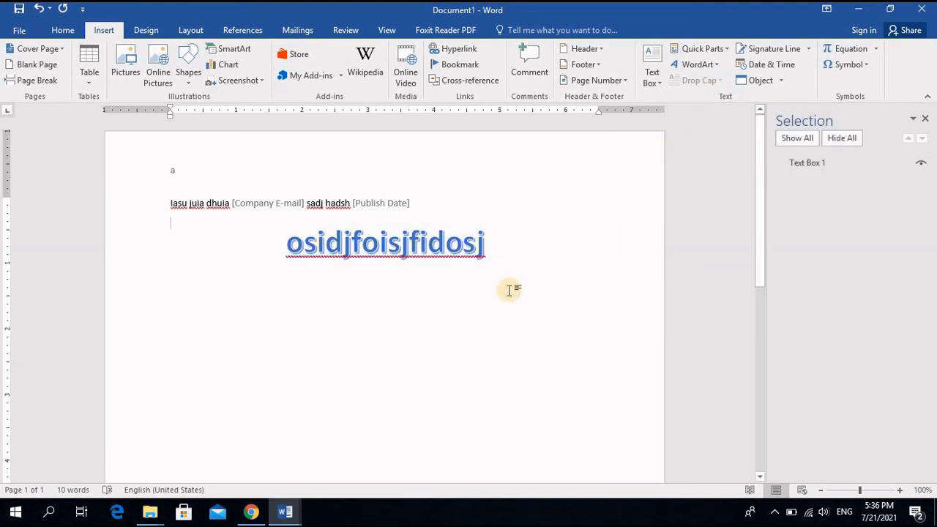
key("ctrl+a")
key("Delete")
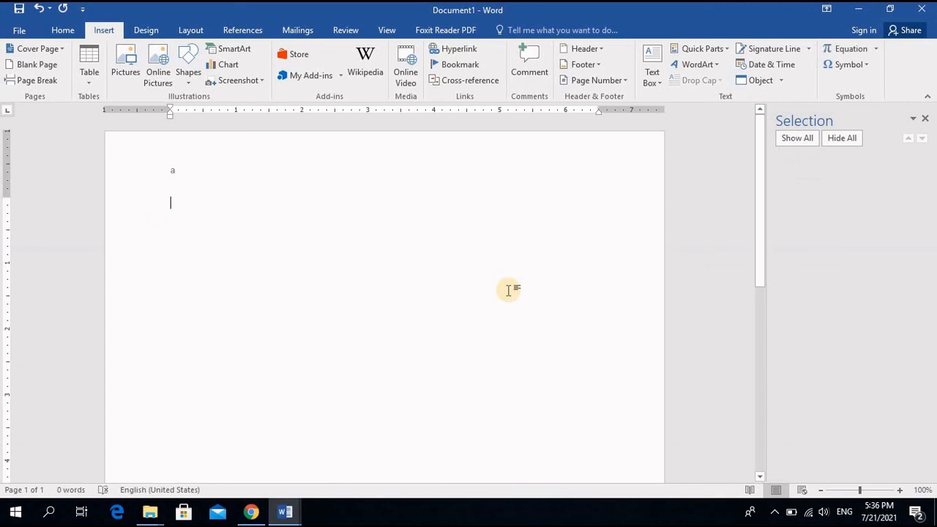
type("=rand(1")
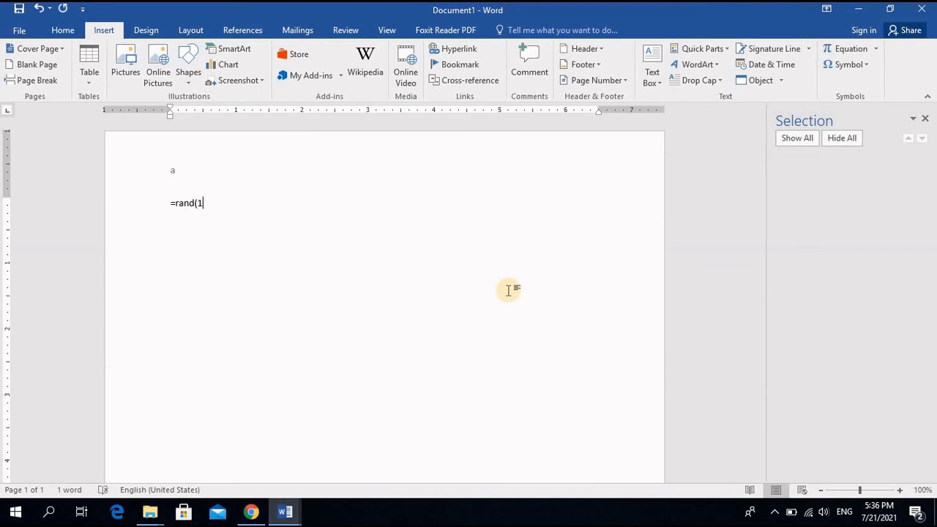
type(")")
key("Return")
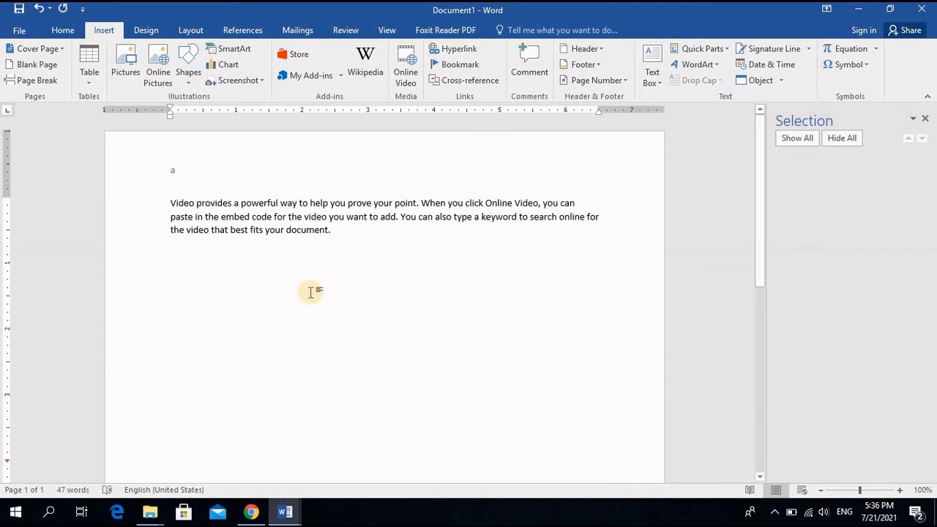
Step: Copy the sample paragraph and paste it at its end to double the text
left_click_drag(329, 232, 170, 203)
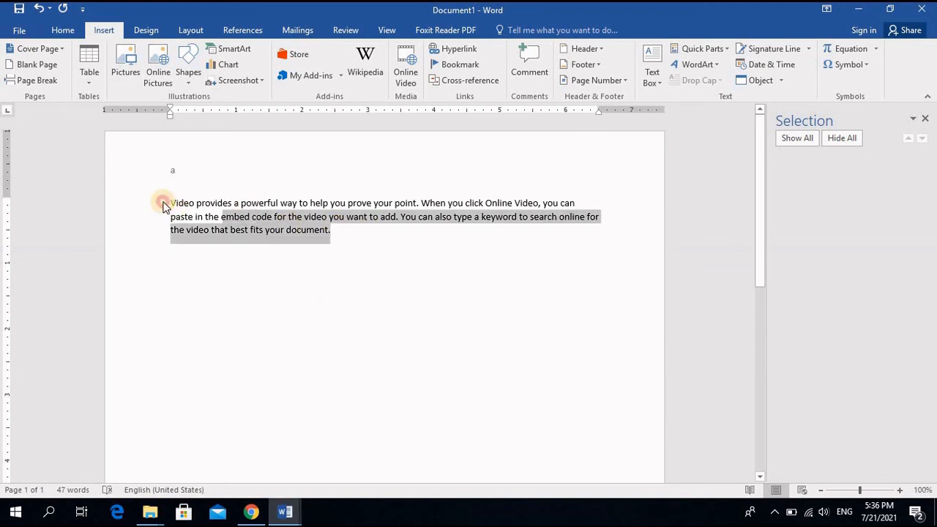
key("ctrl+c")
left_click(336, 229)
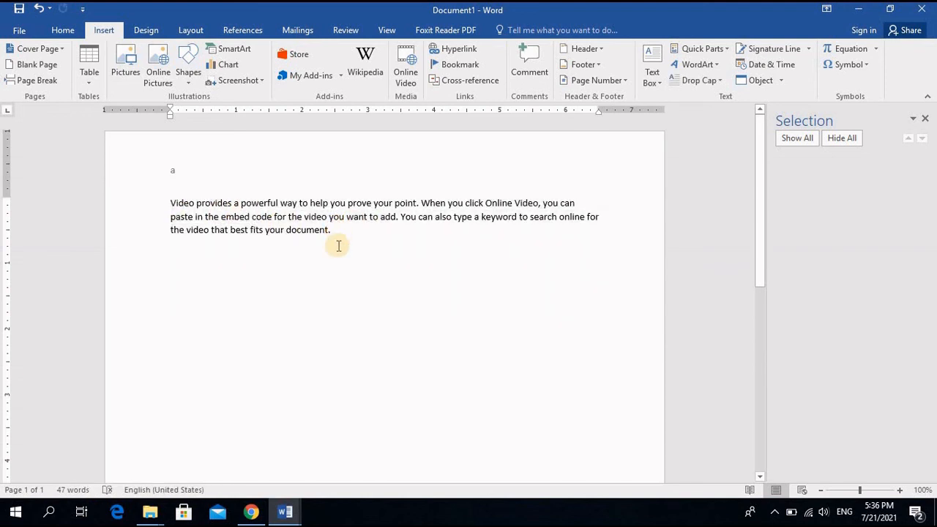
key("ctrl+v")
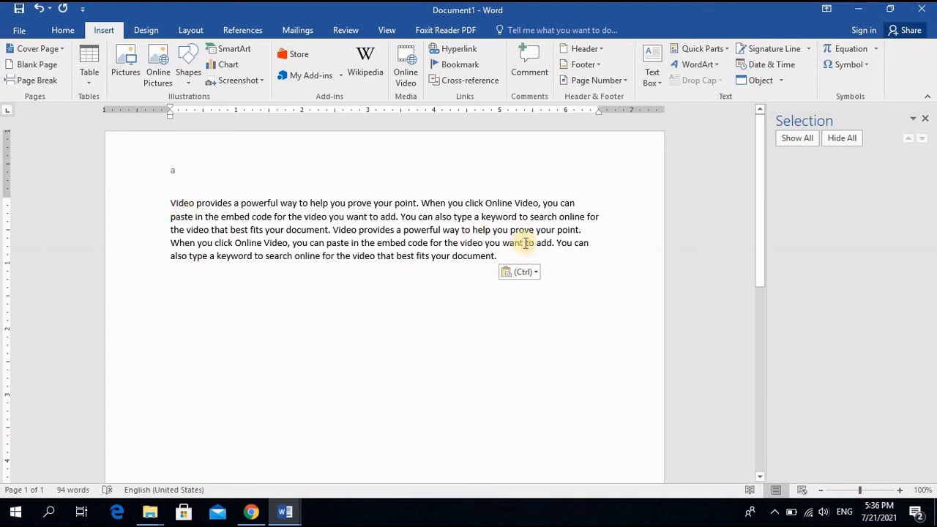
Step: Apply a Dropped drop cap to the whole sample paragraph
left_click_drag(497, 255, 168, 209)
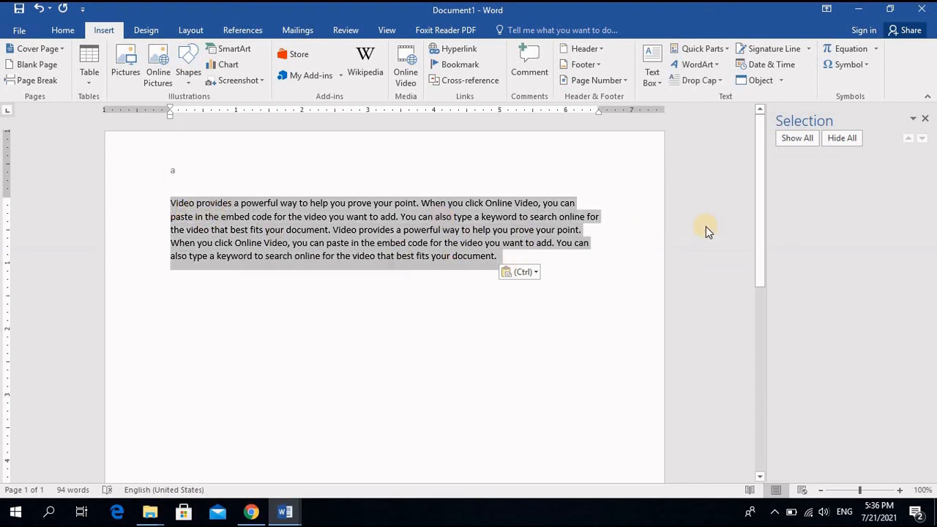
left_click(714, 82)
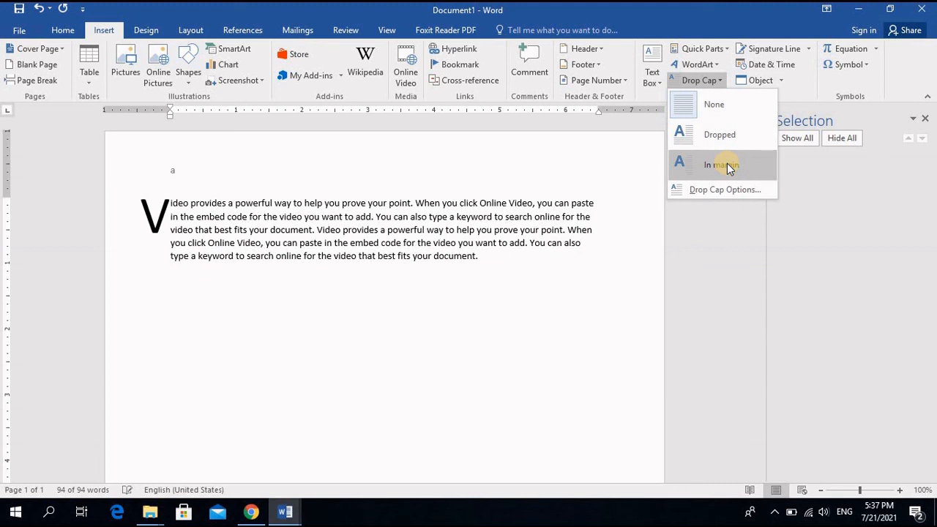
left_click(727, 134)
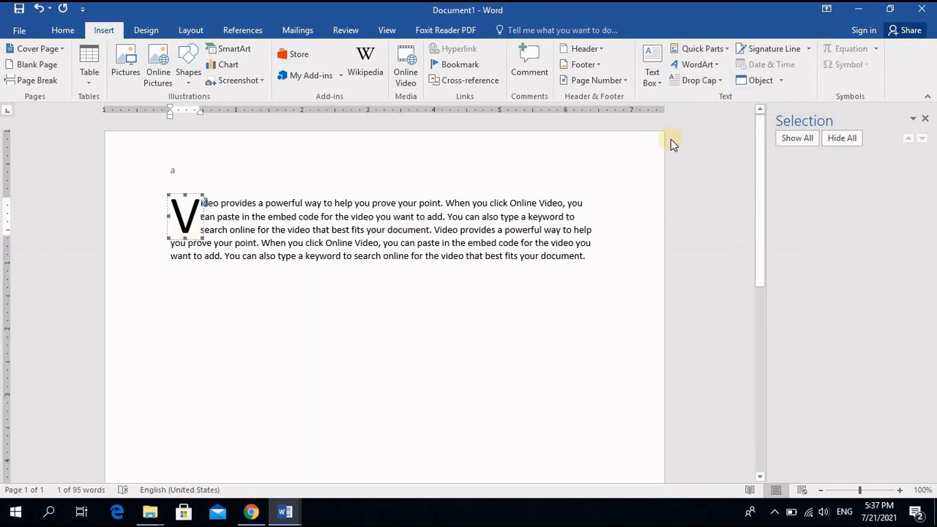
Step: Set the drop cap to drop 4 lines and increase its distance from the text in the drop cap options
left_click(703, 80)
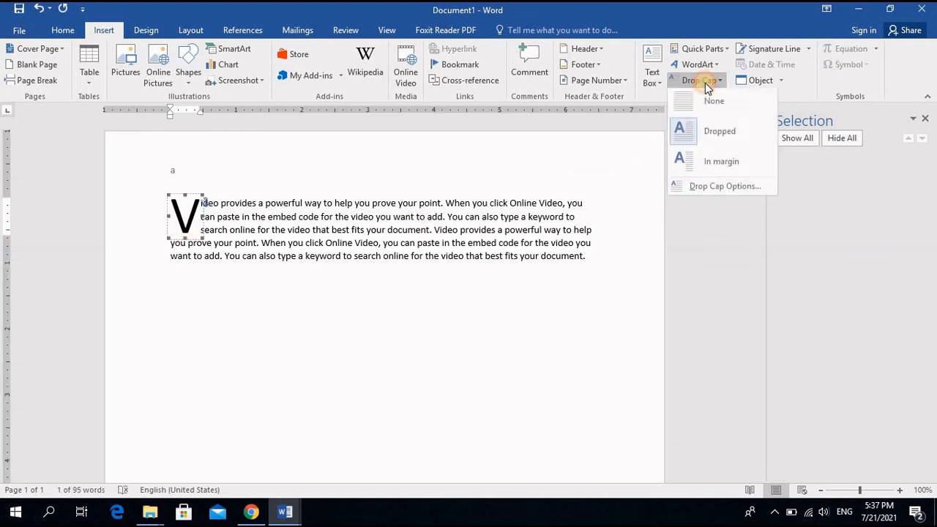
left_click(717, 191)
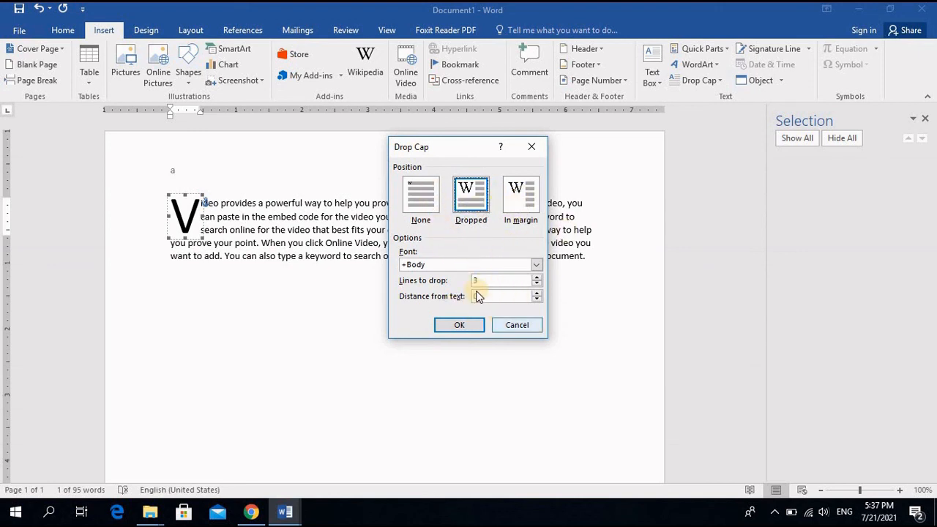
left_click(537, 278)
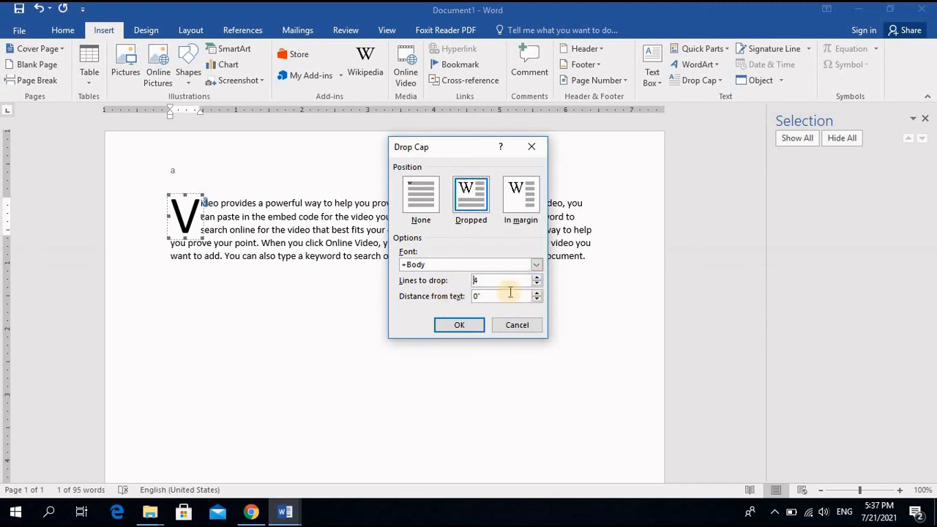
left_click(536, 292)
left_click(537, 293)
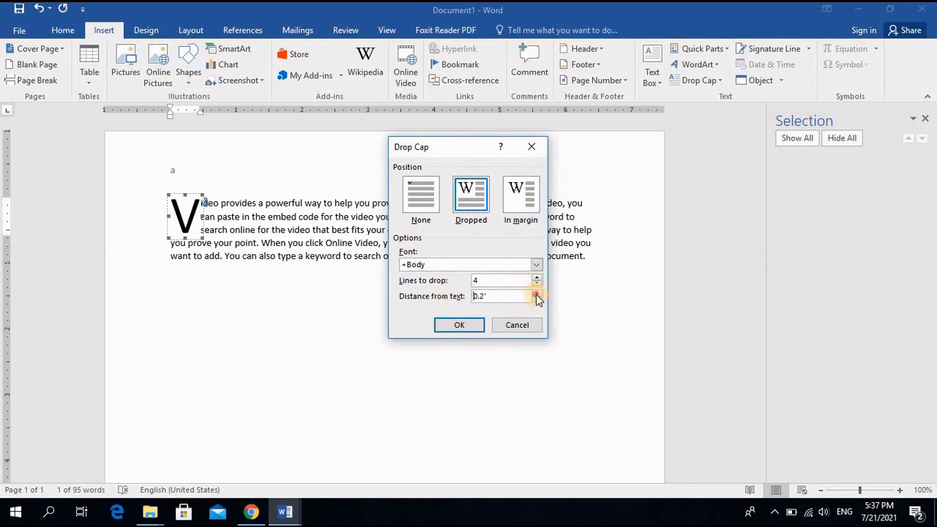
left_click(536, 293)
left_click(537, 292)
left_click(461, 325)
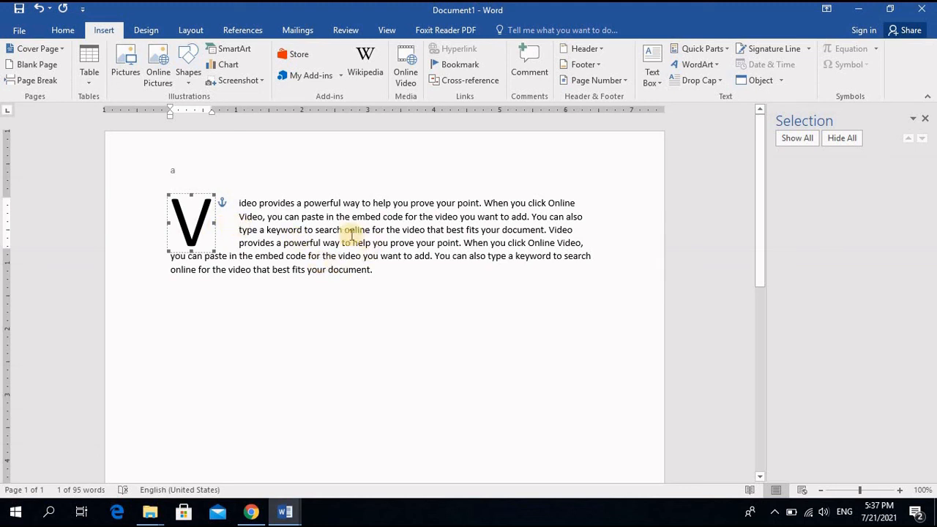
Step: Remove the drop cap from the sample paragraph by setting it to None
left_click_drag(376, 272, 177, 210)
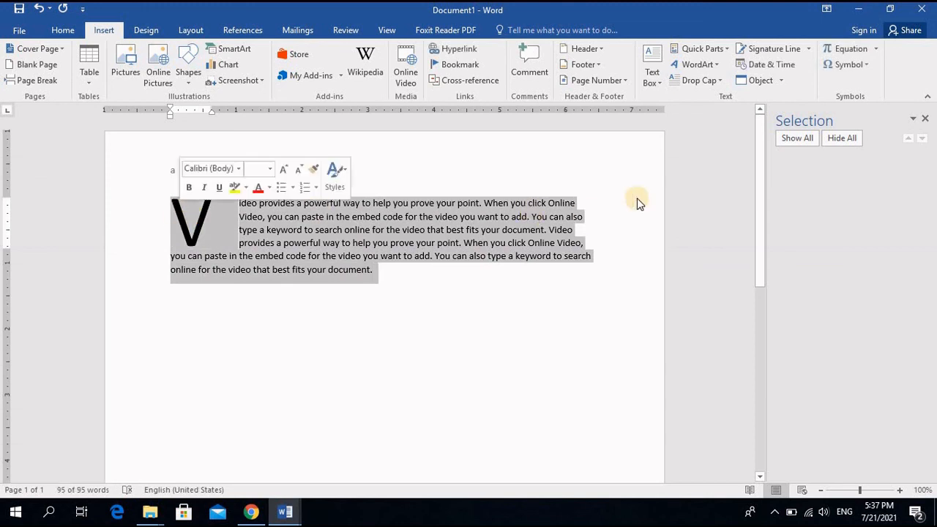
left_click(716, 85)
left_click(717, 111)
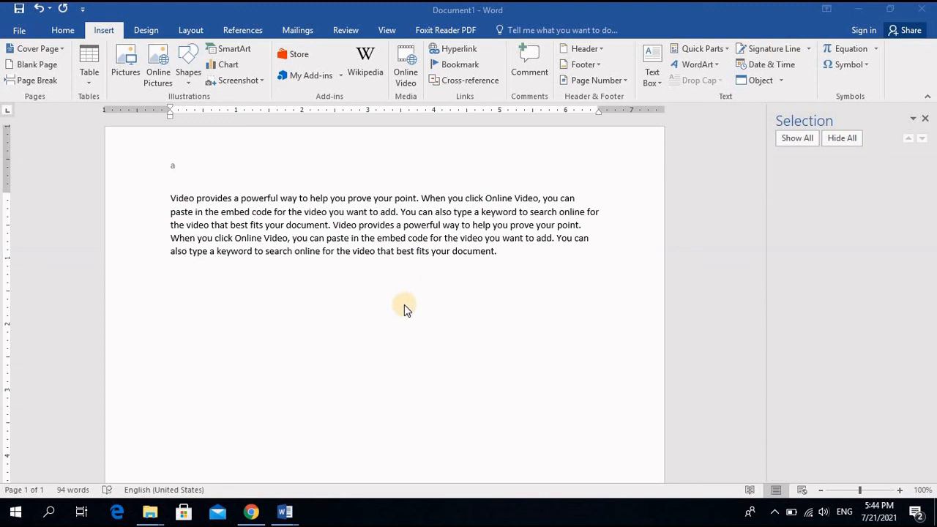
Step: Insert a signature line below the paragraph with the suggested signer's name and the title Managing Director
left_click(782, 50)
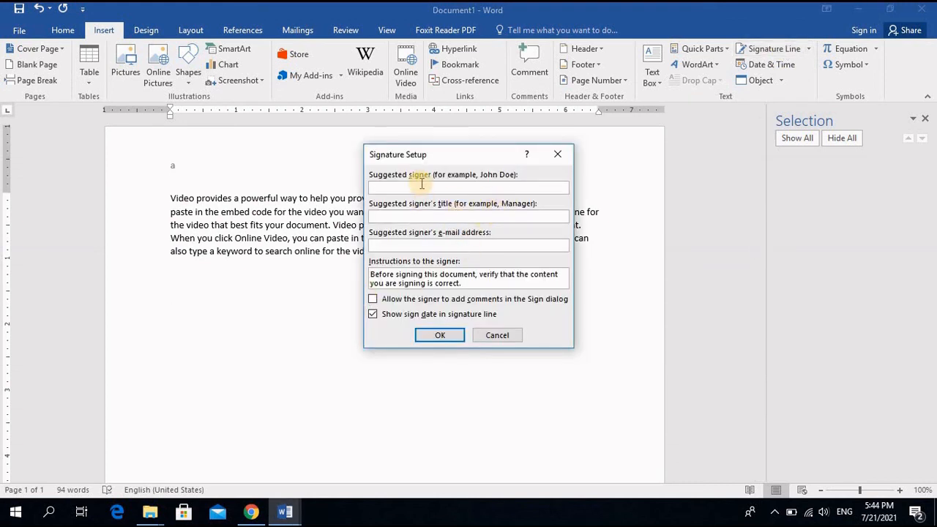
type("Usama")
left_click(439, 213)
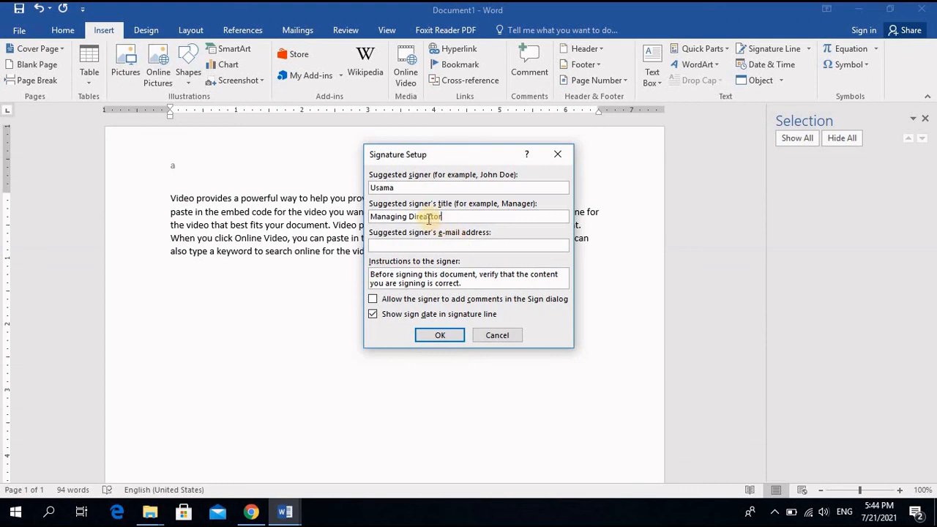
key("BackSpace")
left_click(441, 336)
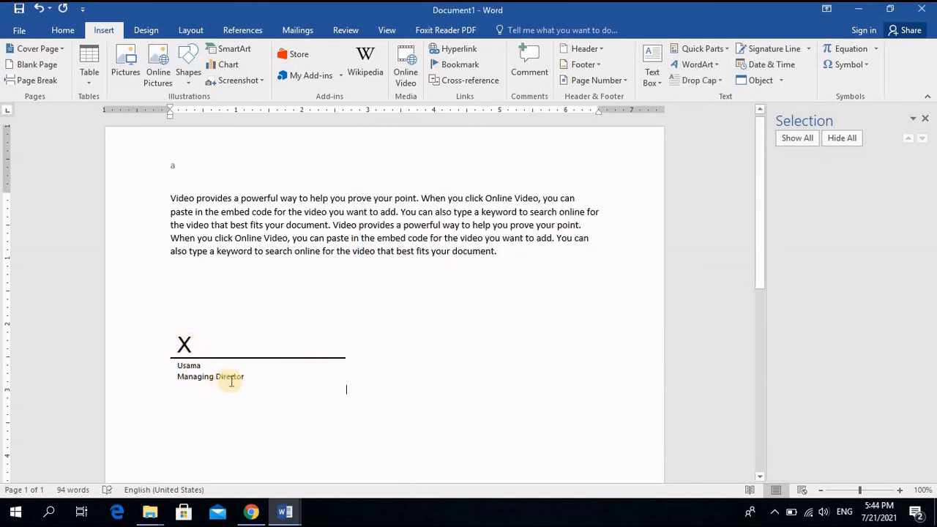
Step: Set the signature line's text wrapping to Tight and move it to the right side of the page below the paragraph
left_click(303, 356)
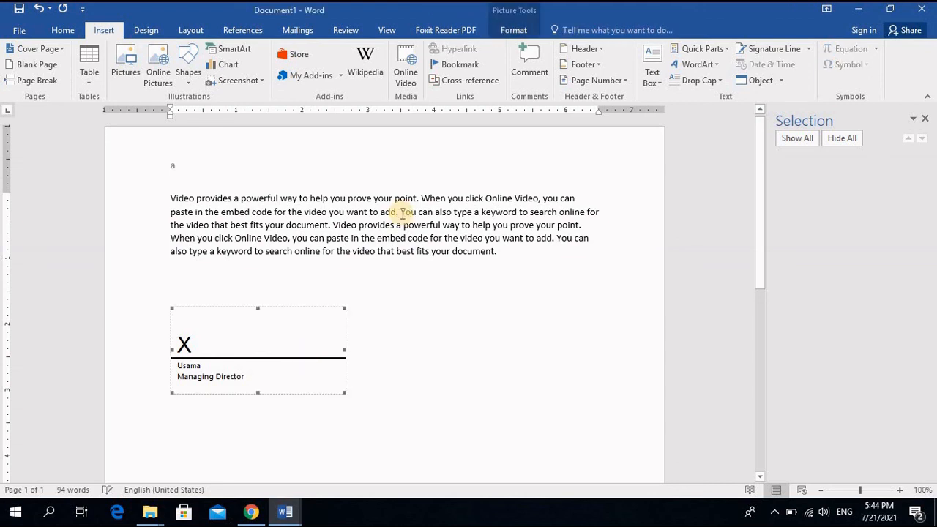
left_click(516, 30)
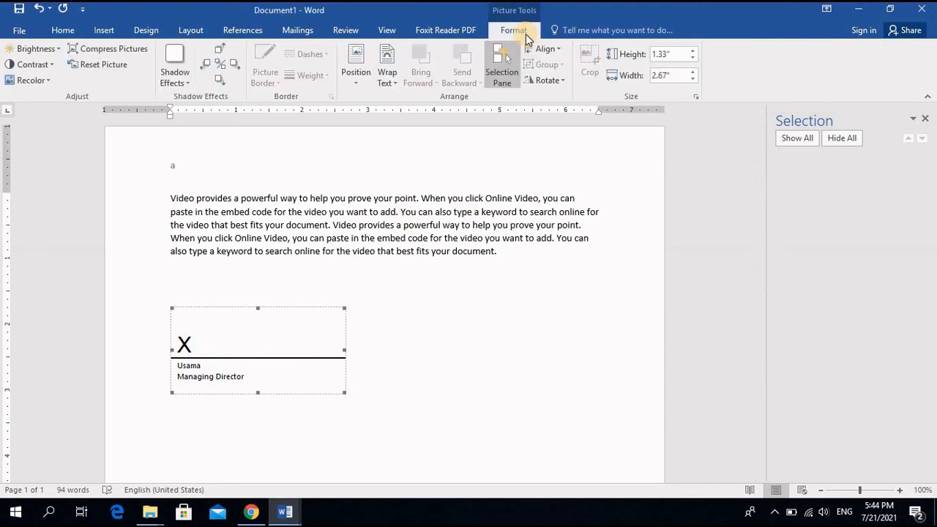
left_click(387, 80)
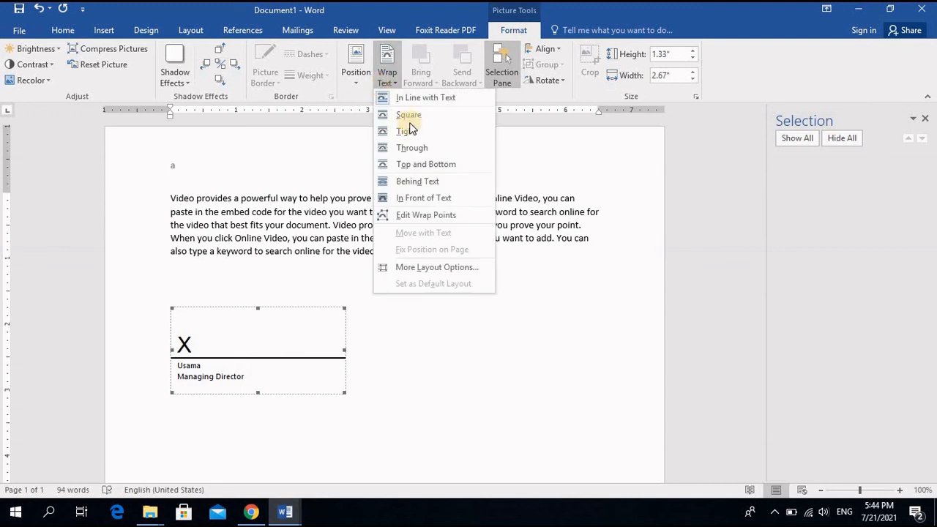
left_click(406, 127)
mouse_move(255, 349)
left_mouse_down()
mouse_move(485, 355)
mouse_move(420, 391)
mouse_move(517, 360)
left_mouse_up()
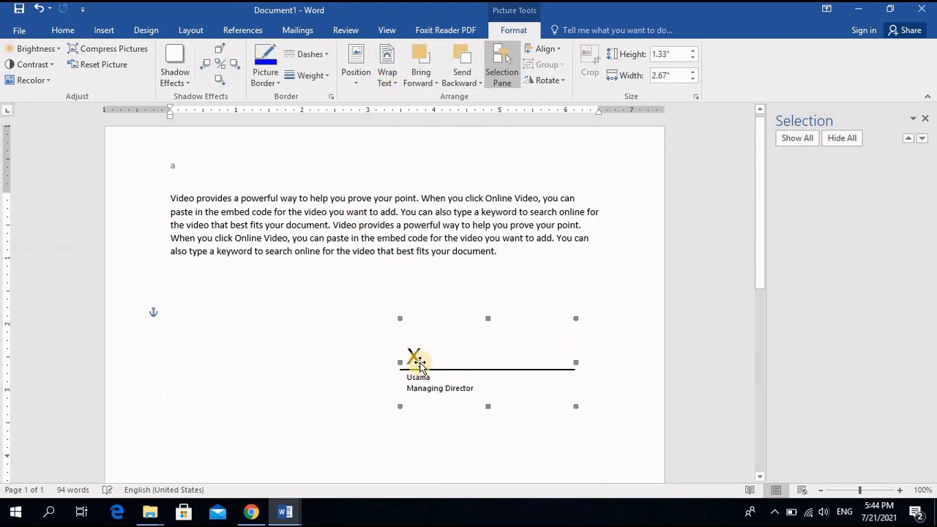
Step: Delete the signature line from the document
left_click(454, 356)
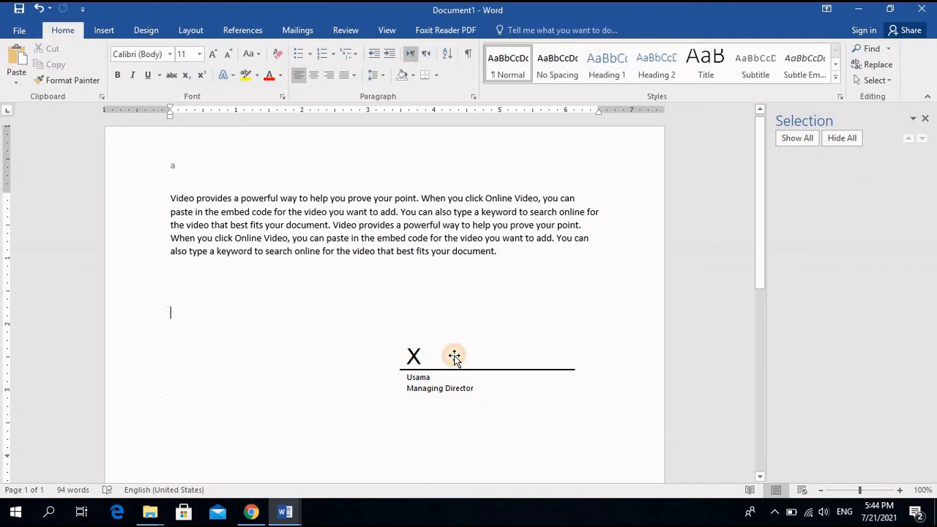
left_click(455, 356)
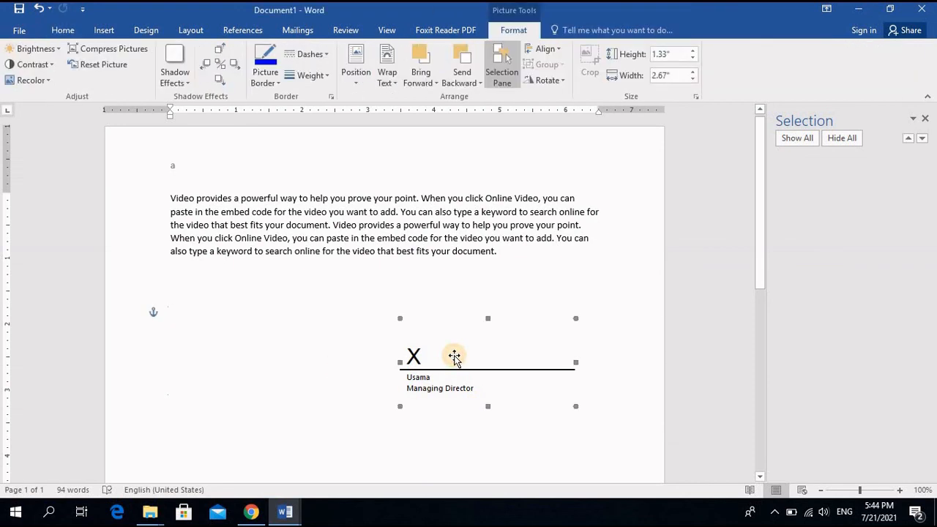
key("Delete")
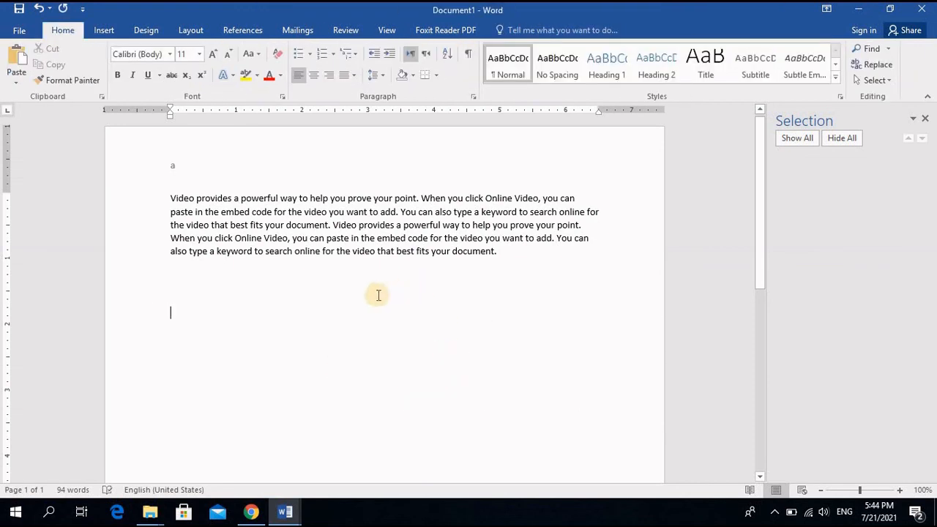
Step: Insert the current date and time below the paragraph in the month/day/year format with hours, minutes, seconds and PM
left_click(102, 33)
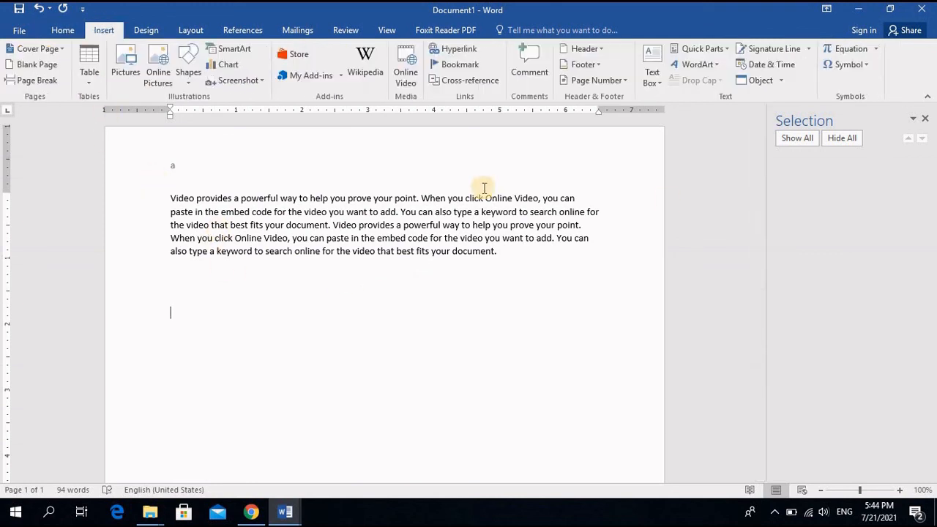
left_click(772, 66)
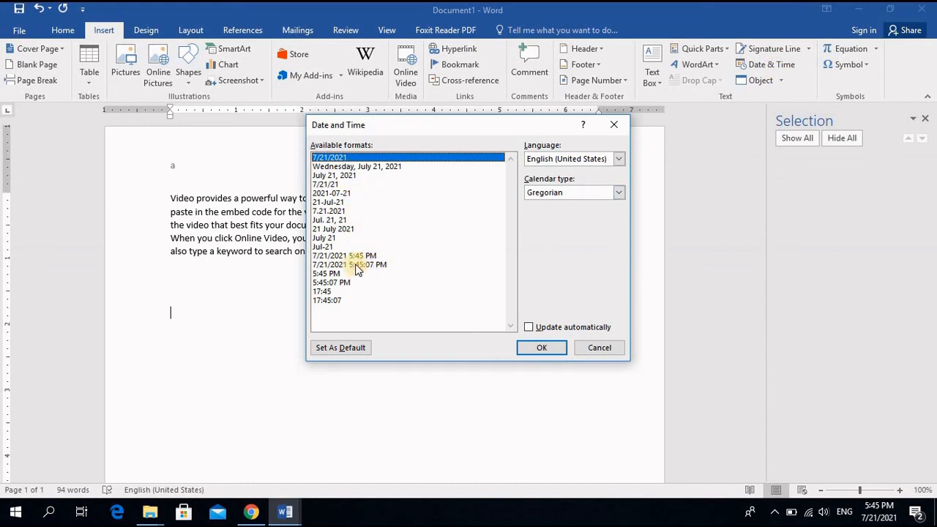
left_click(357, 266)
left_click(540, 348)
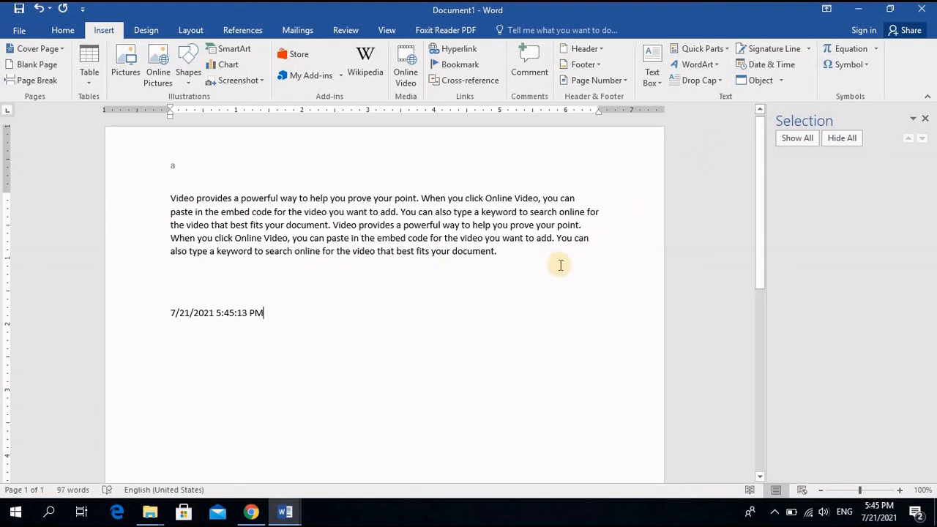
Step: Embed a new Microsoft Excel Chart object after the date and time, and return to editing the document
left_click(781, 80)
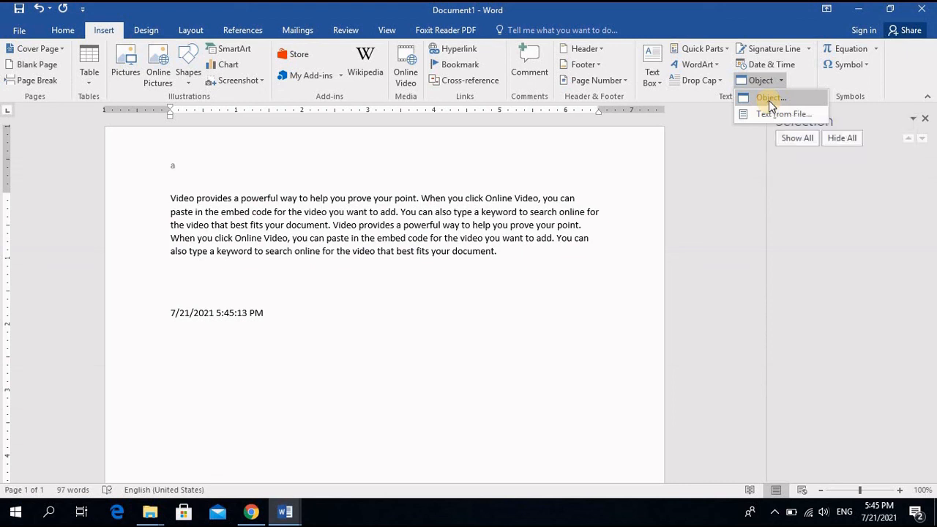
left_click(769, 100)
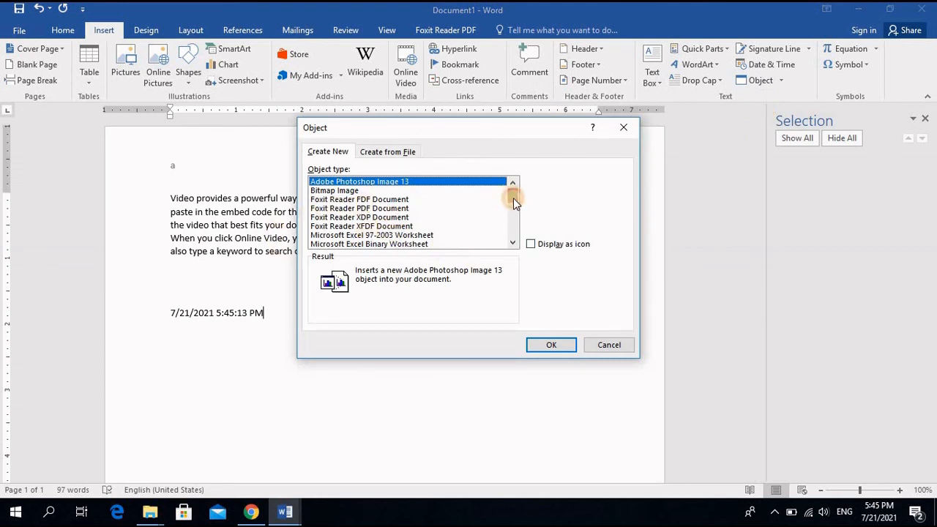
left_click_drag(513, 197, 514, 207)
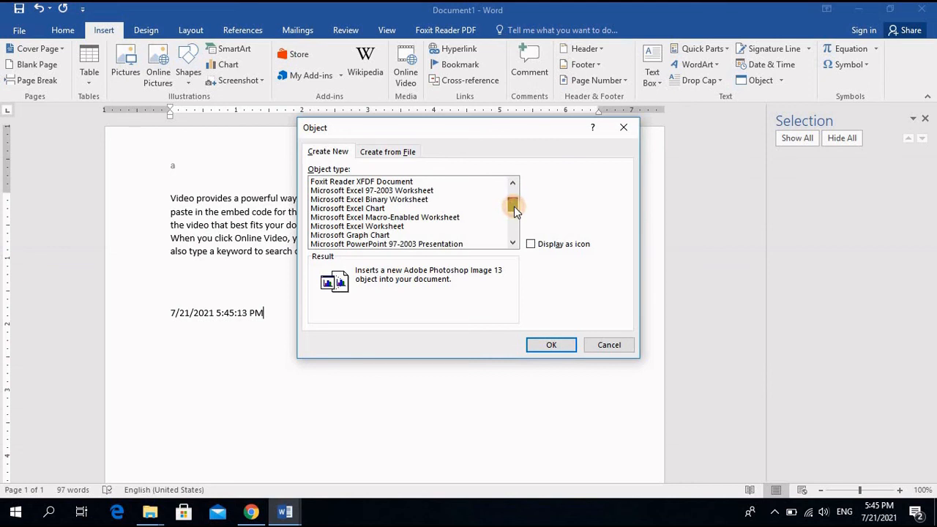
left_click(364, 209)
left_click(551, 345)
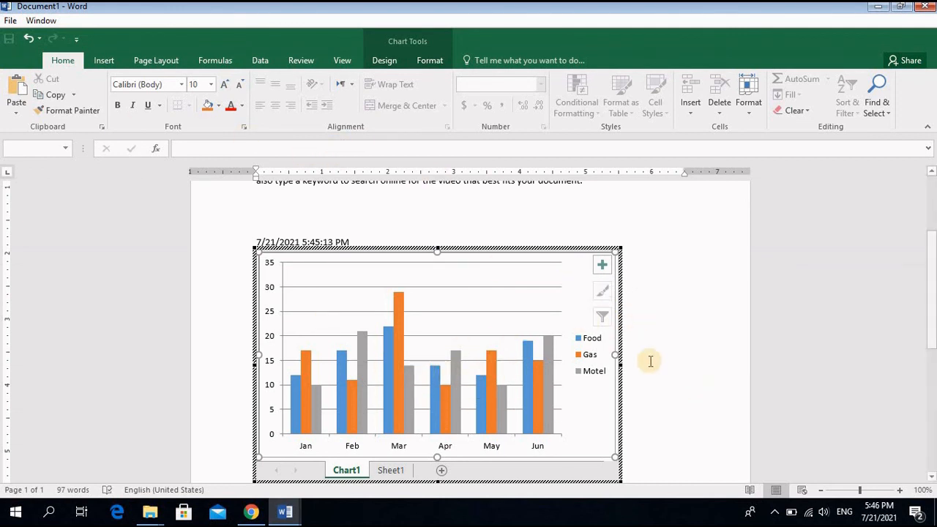
left_click(669, 341)
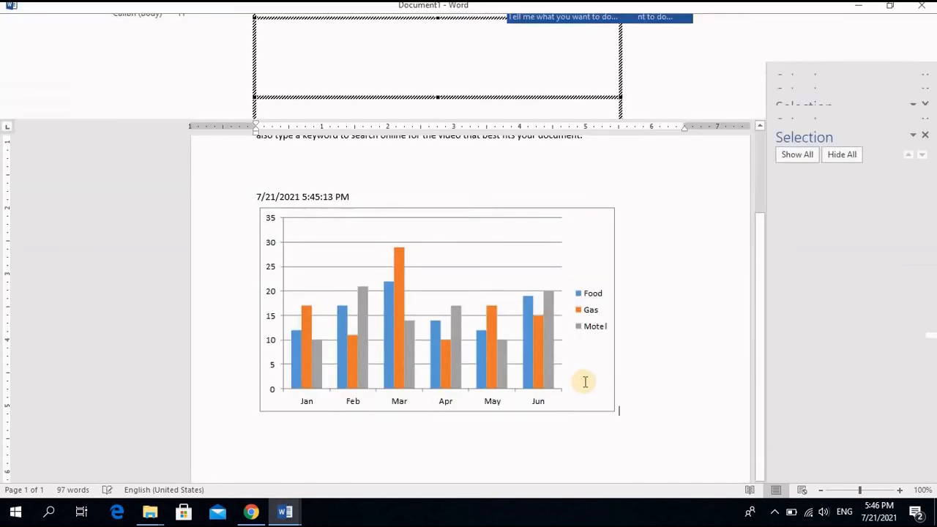
scroll(476, 249, "up", 2)
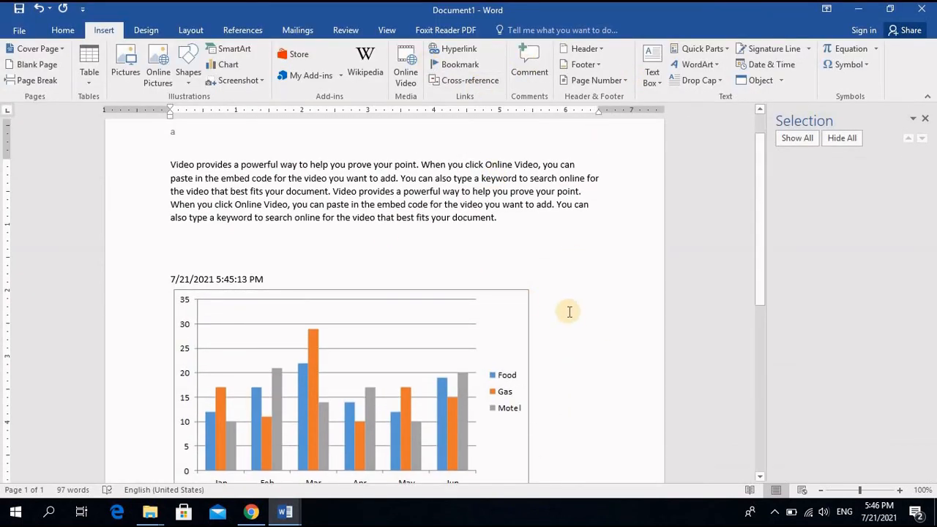
scroll(410, 388, "down", 2)
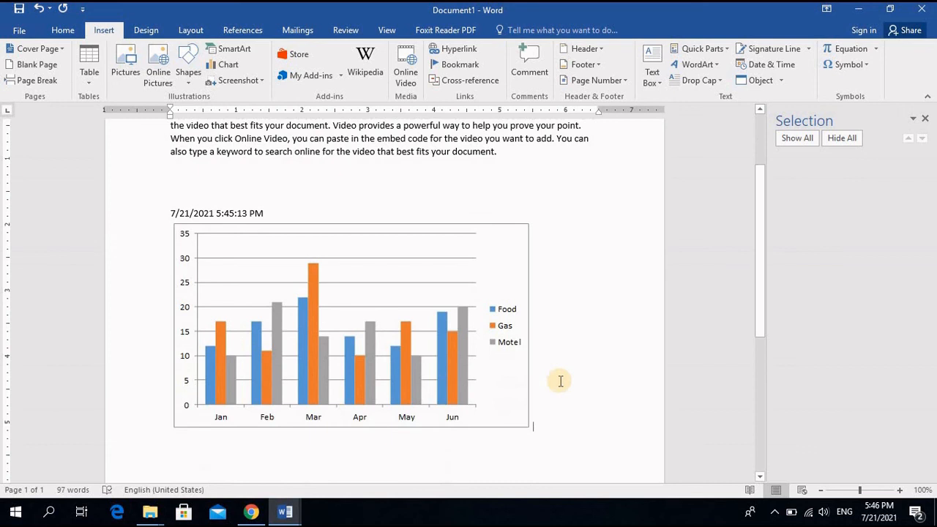
Step: Delete the embedded Excel chart and start a new line below the date and time
left_click(395, 355)
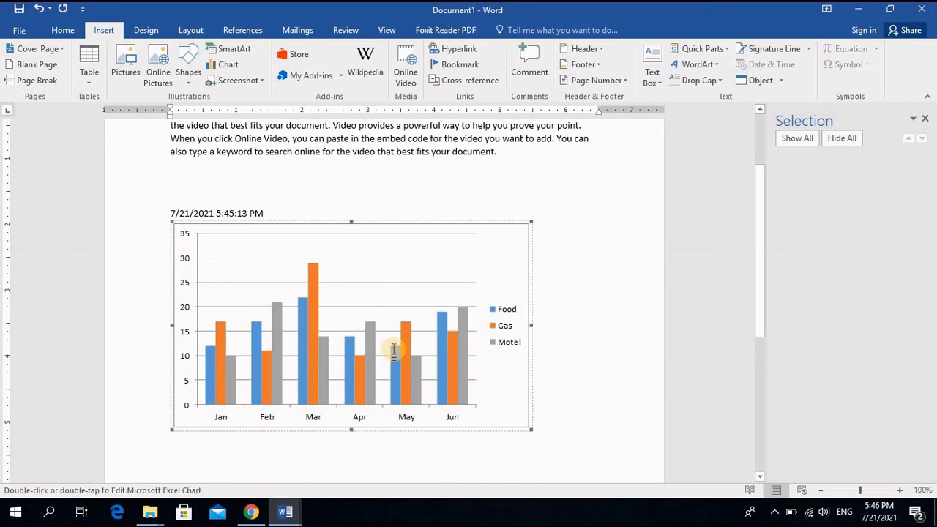
key("Delete")
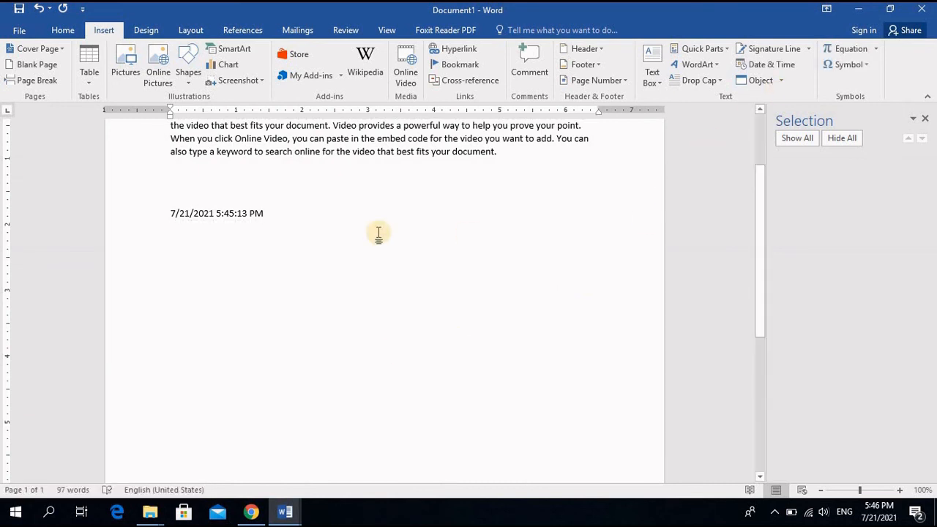
key("Return")
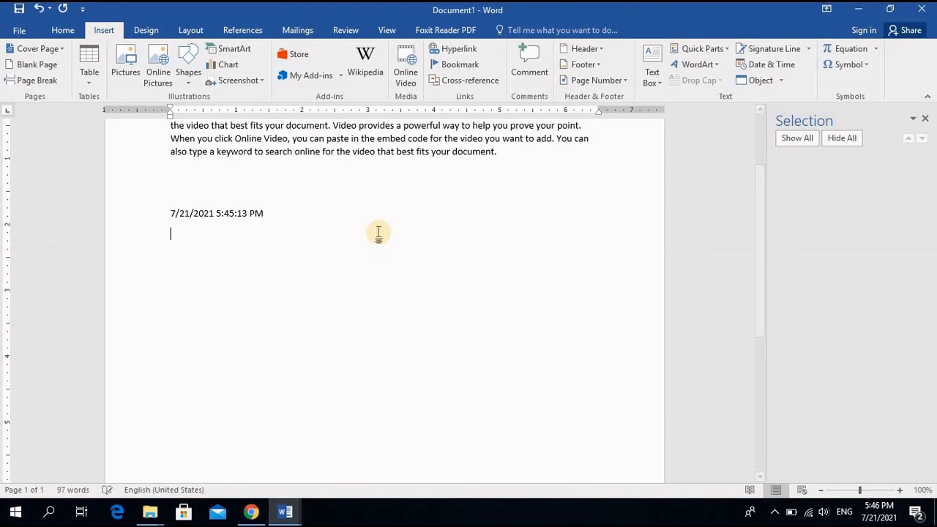
Step: Insert the text from the file Test1-saveas on the line below the date and time
left_click(781, 81)
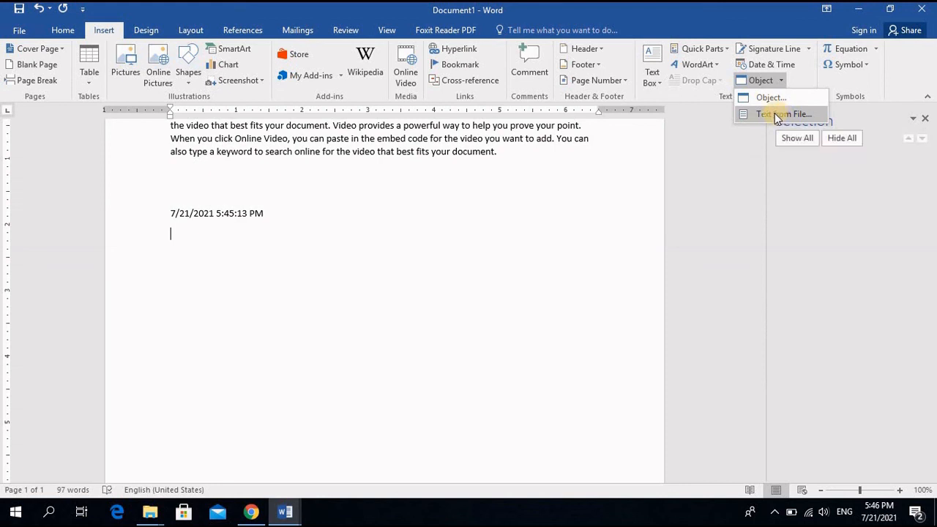
left_click(774, 112)
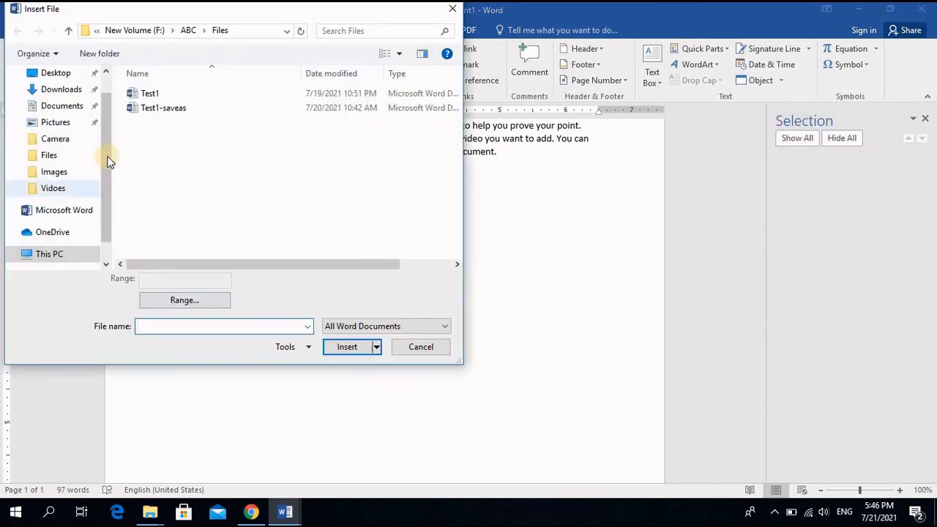
left_click(174, 110)
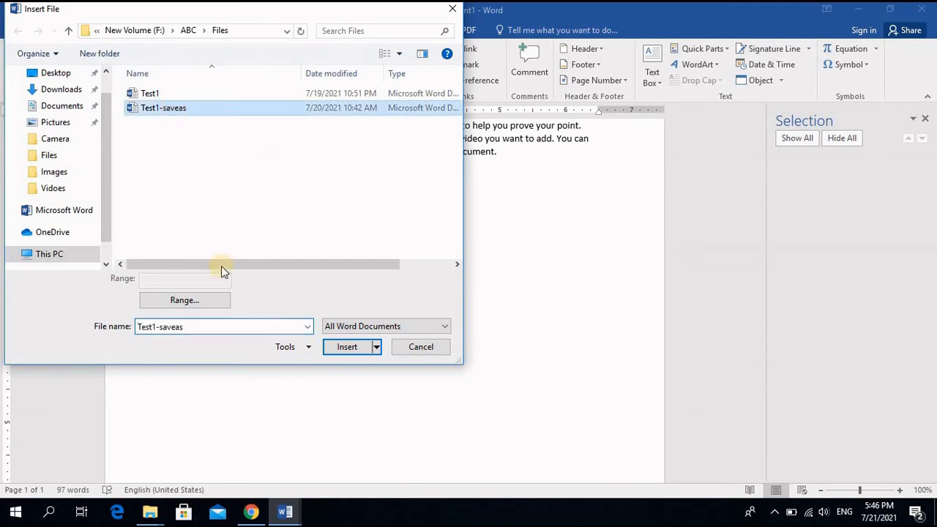
left_click(347, 347)
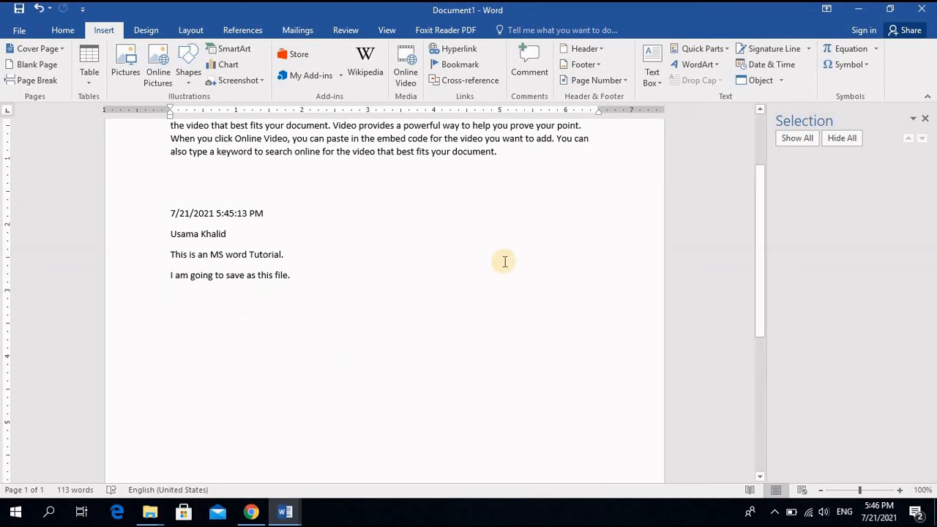
Step: Insert the built-in Binomial Theorem equation below the text inserted from the file
left_click(876, 49)
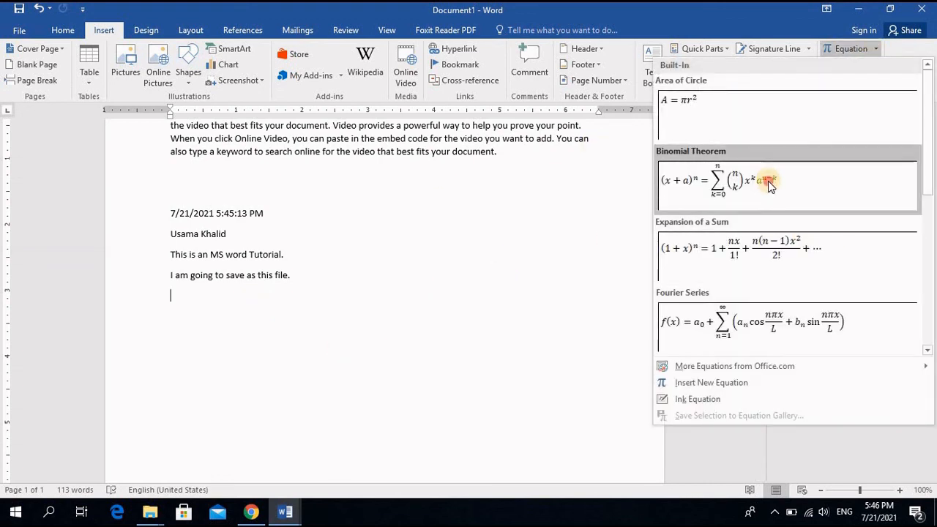
left_click(768, 178)
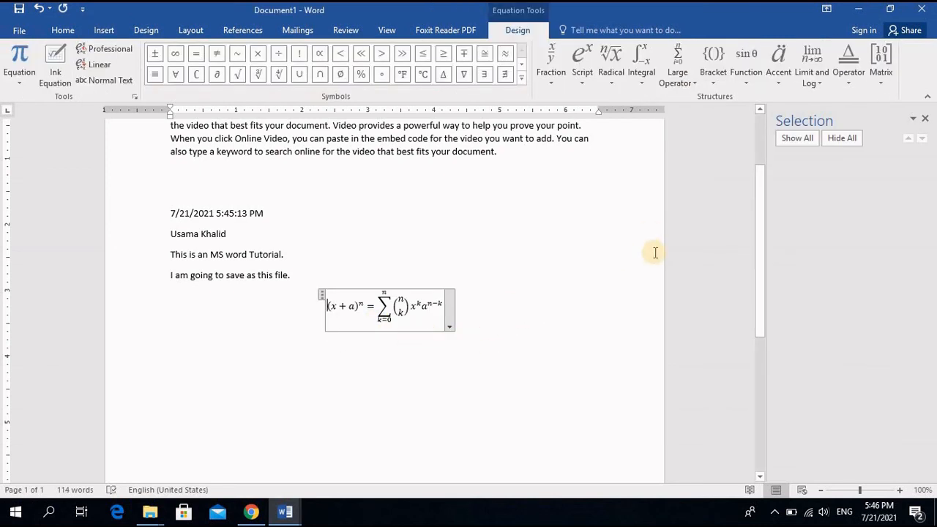
left_click(430, 303)
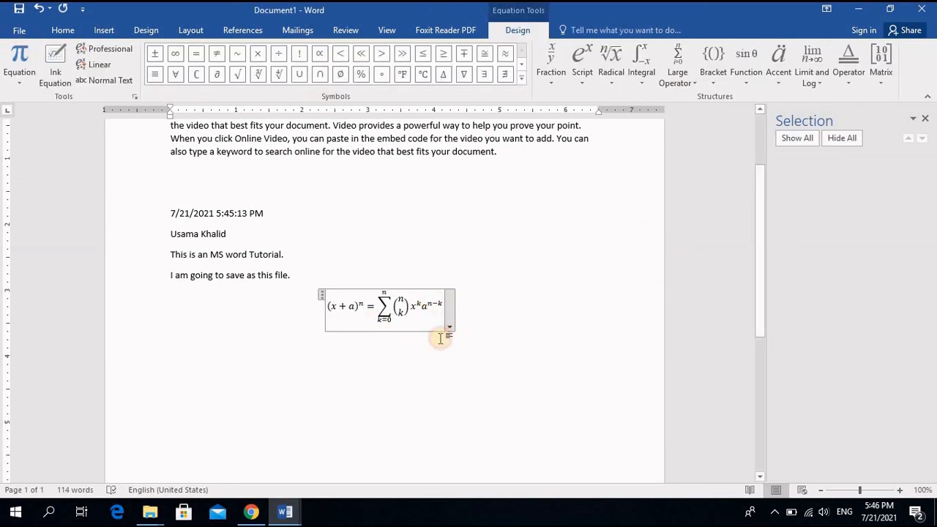
left_click(480, 324)
Step: Add two blank lines between the last line of the inserted text and the equation
left_click(274, 254)
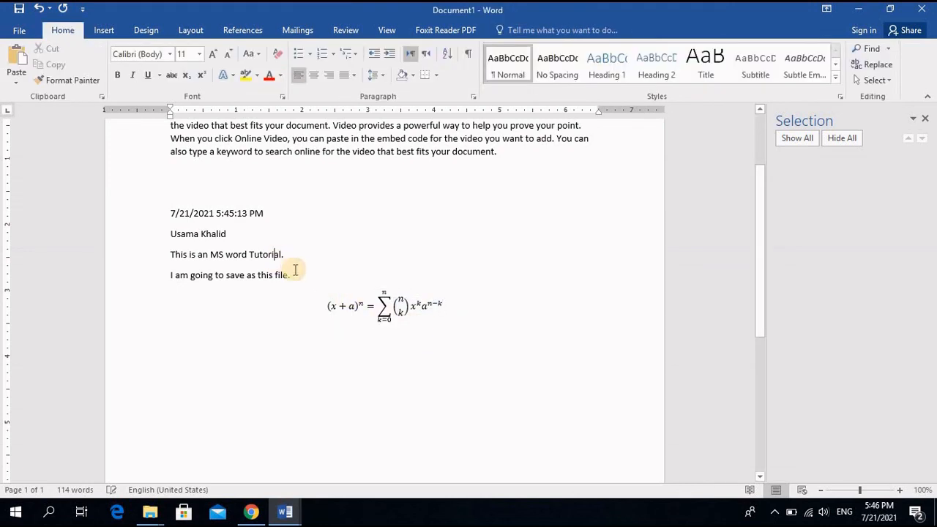
key("Return")
key("Return")
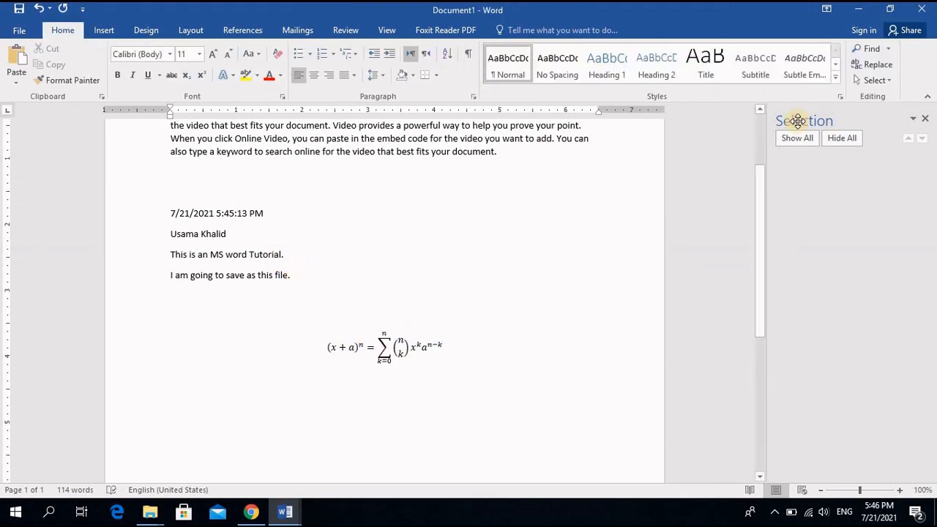
Step: Open the full symbol collection and browse the Greek Extended, Superscripts and Subscripts, and Phonetic Extensions Supplement subsets
left_click(103, 30)
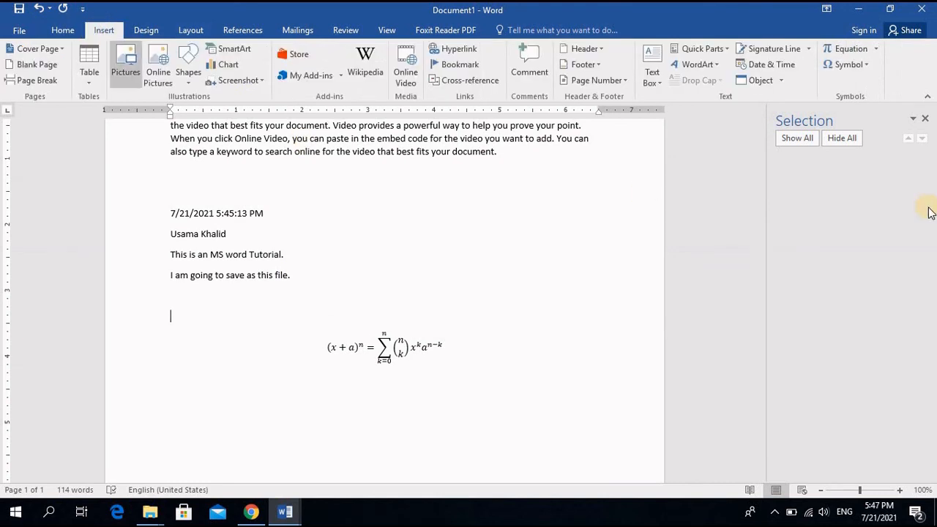
left_click(867, 65)
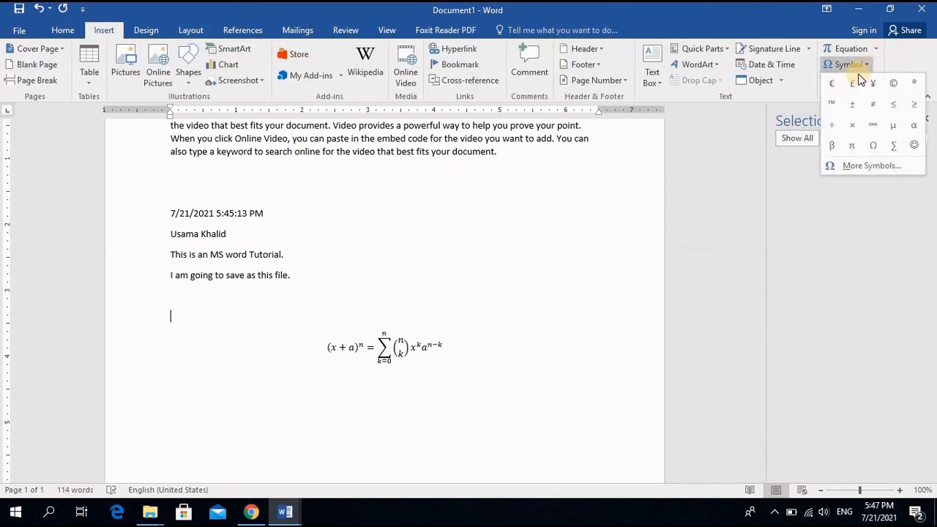
left_click(867, 167)
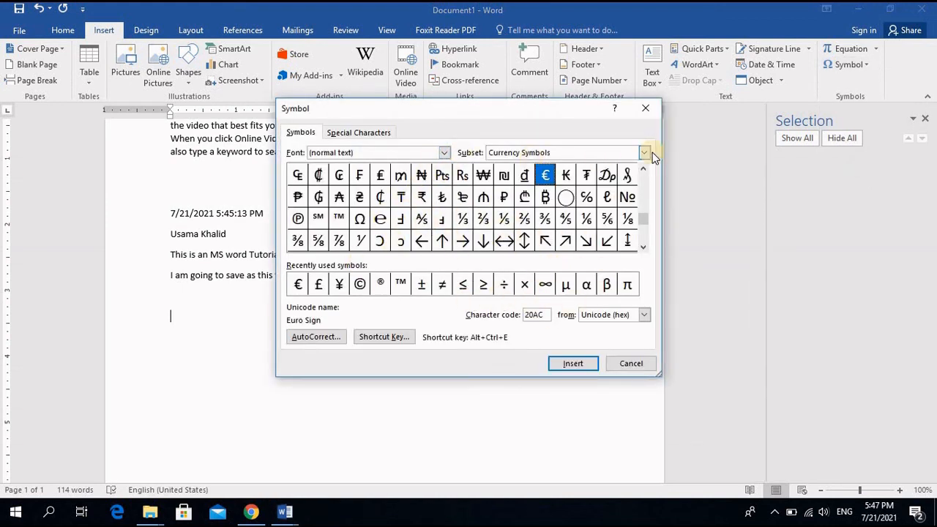
left_click(646, 152)
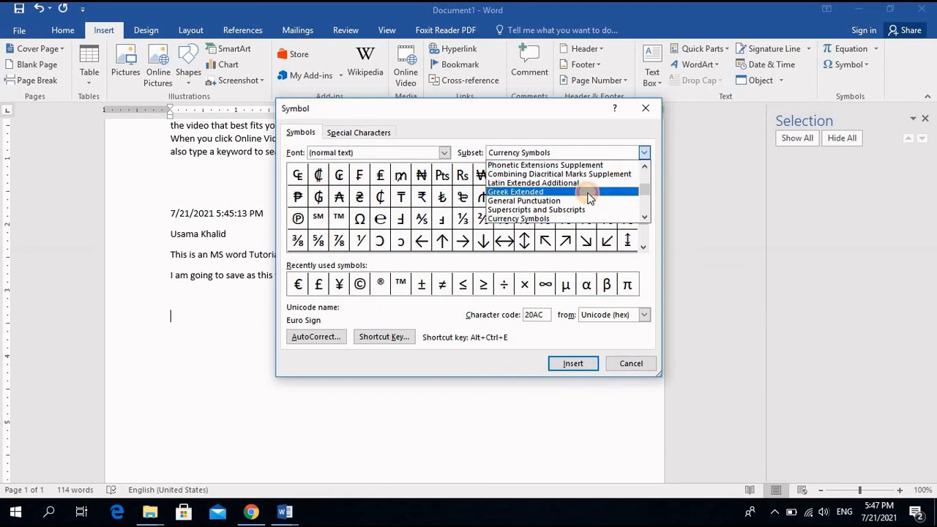
left_click(590, 190)
left_click(641, 152)
left_click(607, 208)
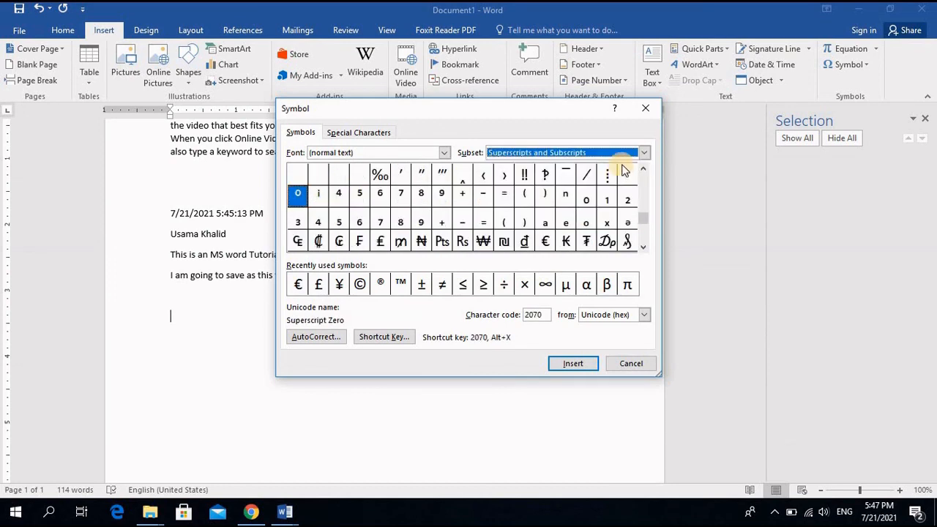
left_click(641, 153)
scroll(571, 219, "up", 1)
left_click(571, 189)
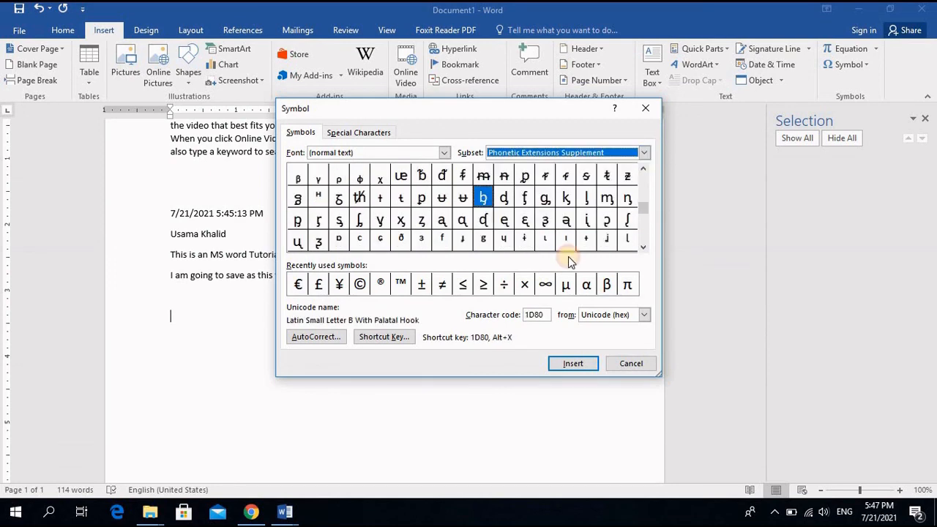
Step: Insert the recently used Trade Mark Sign and Plus-Minus Sign on the blank line above the equation
left_click(402, 284)
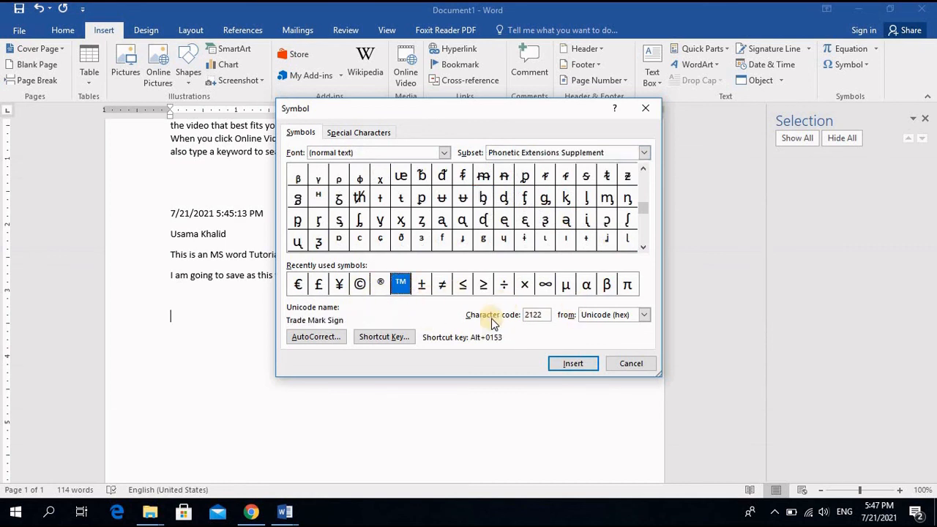
left_click(575, 364)
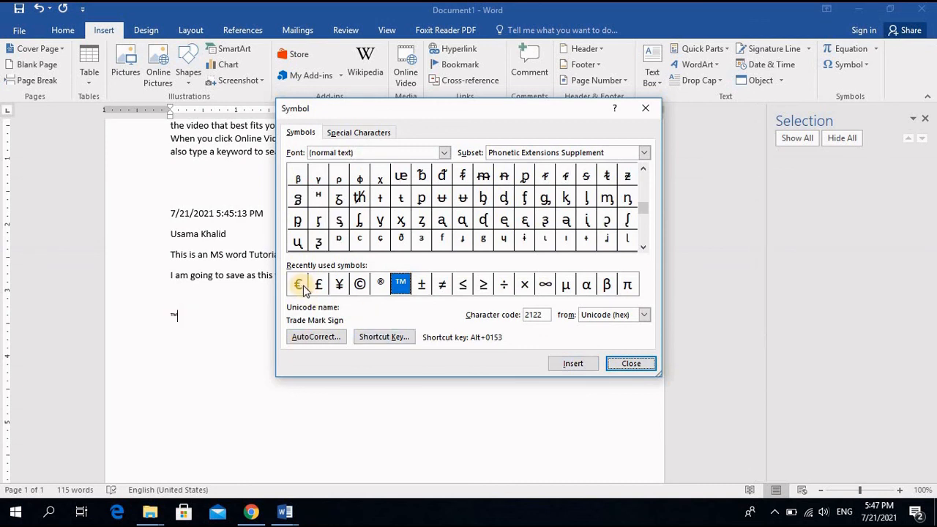
left_click(421, 285)
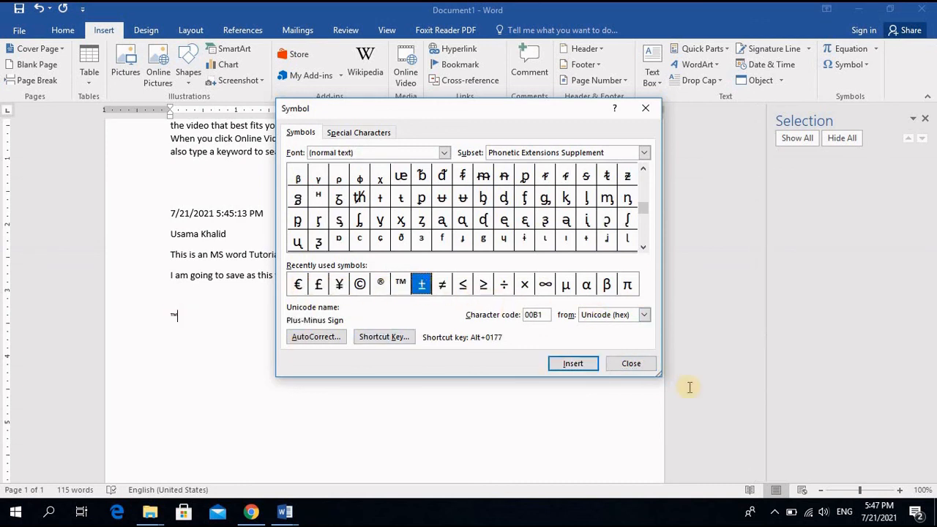
left_click(573, 364)
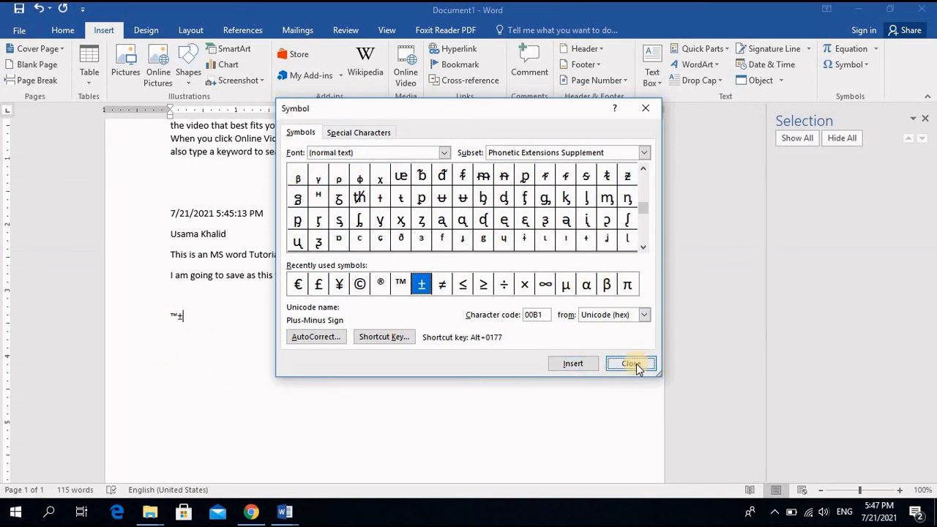
key("Escape")
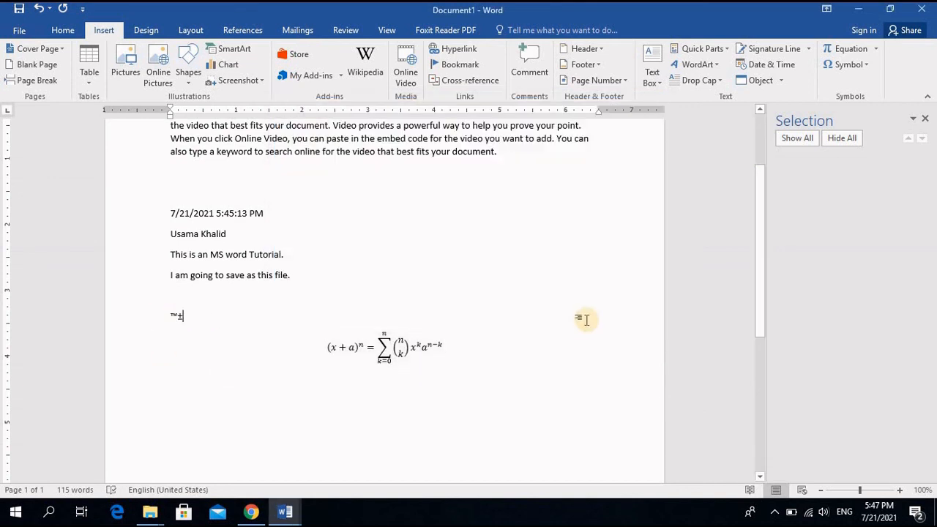